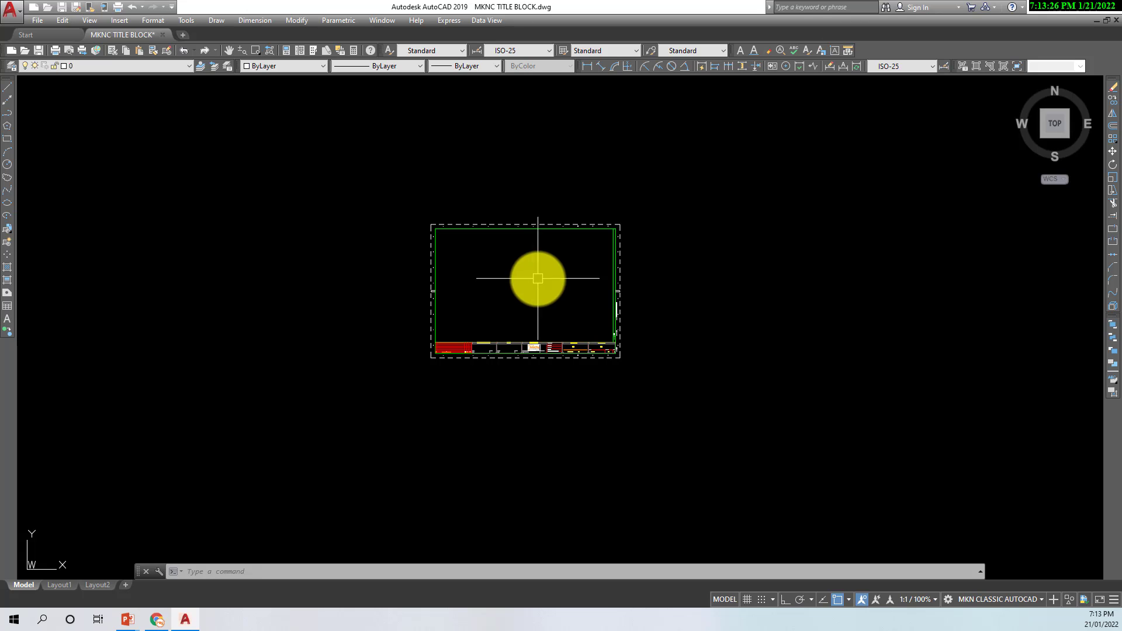
# Step: Draw a circle with a radius of about 71 centred on the lower-left corner of the title block's dashed outer border
pyautogui.moveTo(532, 321); pyautogui.dragTo(578, 286, button='middle')
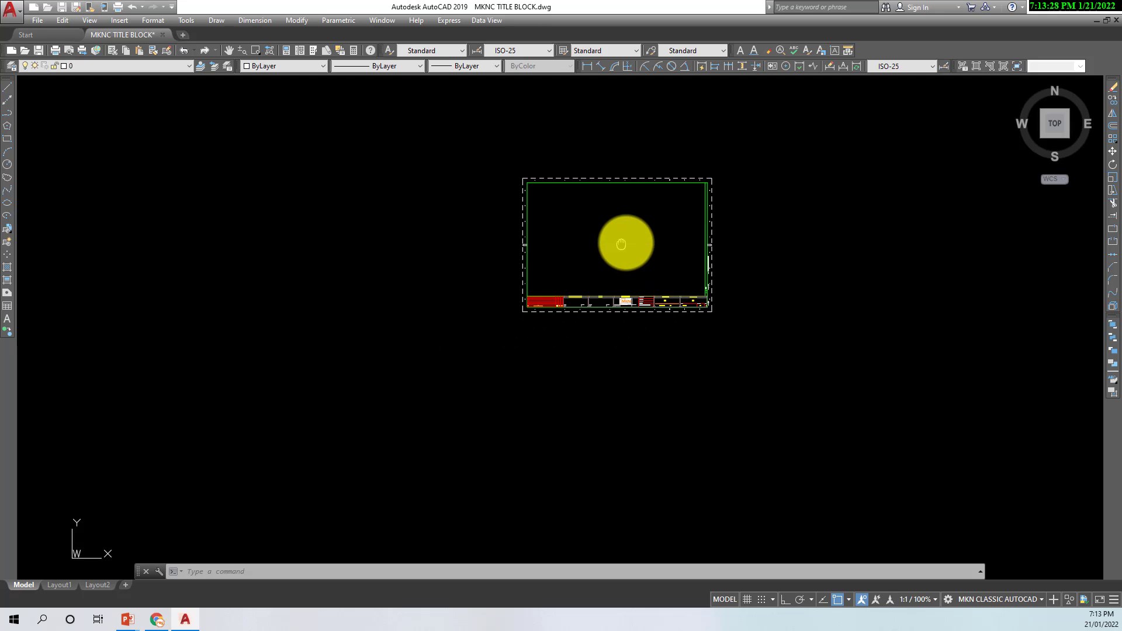
pyautogui.scroll(3, 536, 208)
pyautogui.moveTo(606, 224); pyautogui.dragTo(621, 188, button='middle')
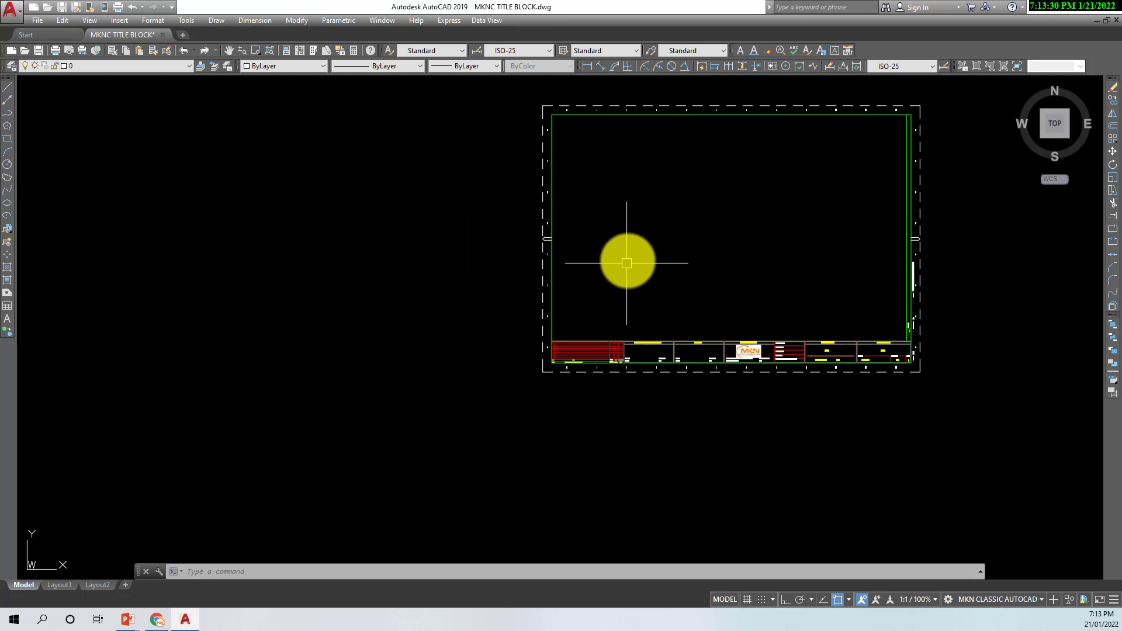
pyautogui.moveTo(626, 258)
pyautogui.mouseDown(button='middle')
pyautogui.moveTo(647, 236)
pyautogui.moveTo(692, 233)
pyautogui.moveTo(682, 244)
pyautogui.moveTo(720, 221)
pyautogui.mouseUp(button='middle')
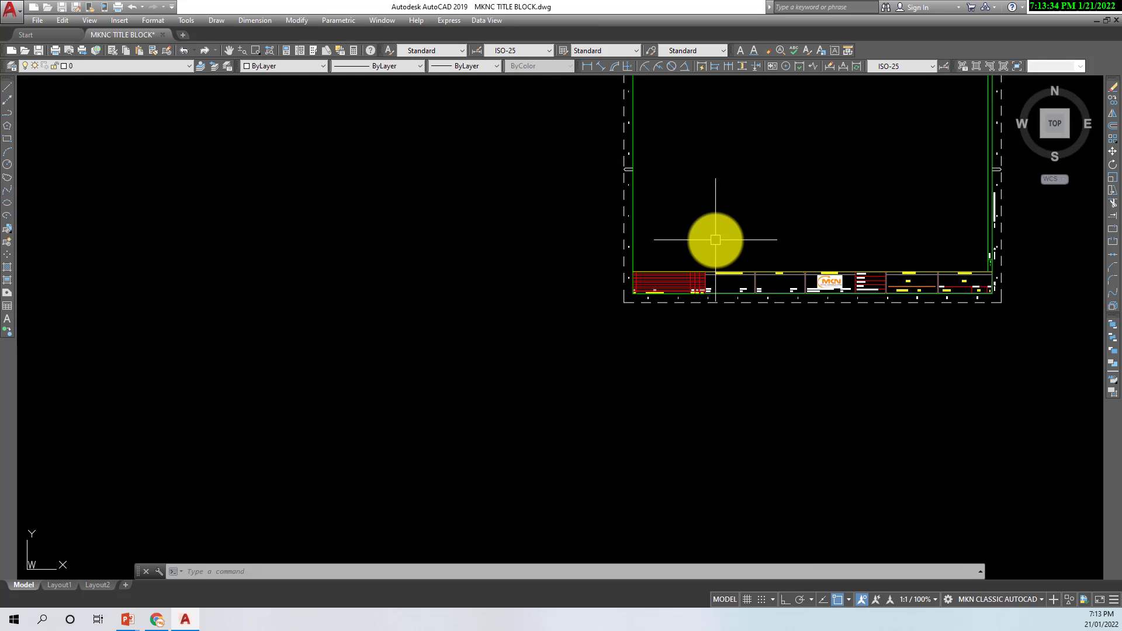
pyautogui.press('Escape')
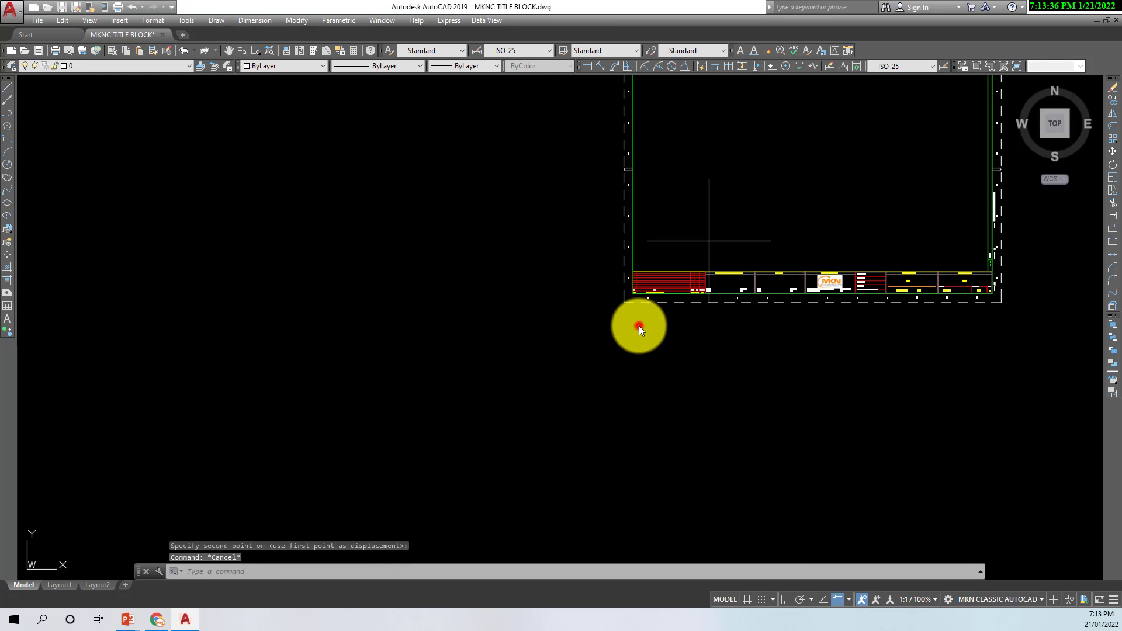
pyautogui.click(639, 325)
pyautogui.press('Escape')
pyautogui.scroll(3, 625, 310)
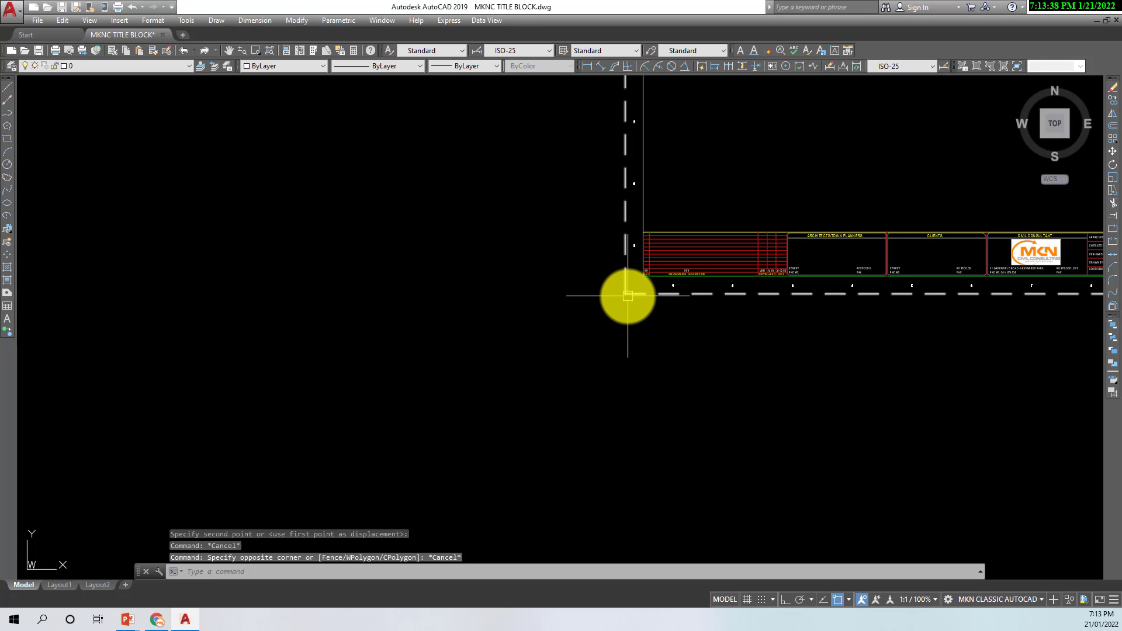
pyautogui.scroll(3, 625, 292)
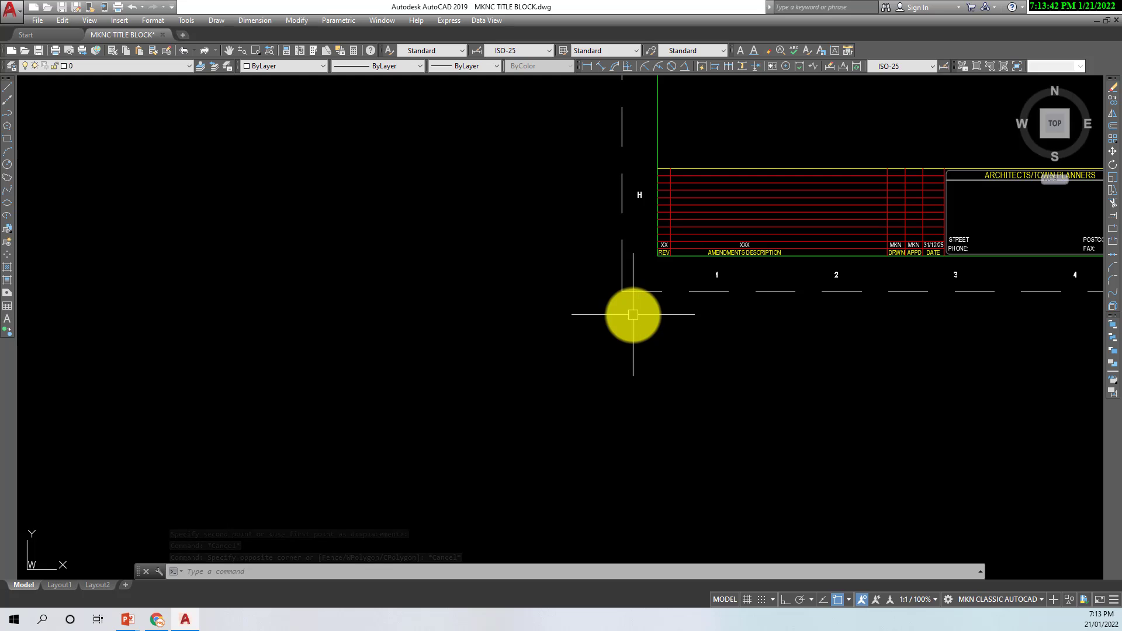
pyautogui.press('Escape')
pyautogui.write('c')
pyautogui.press('Return')
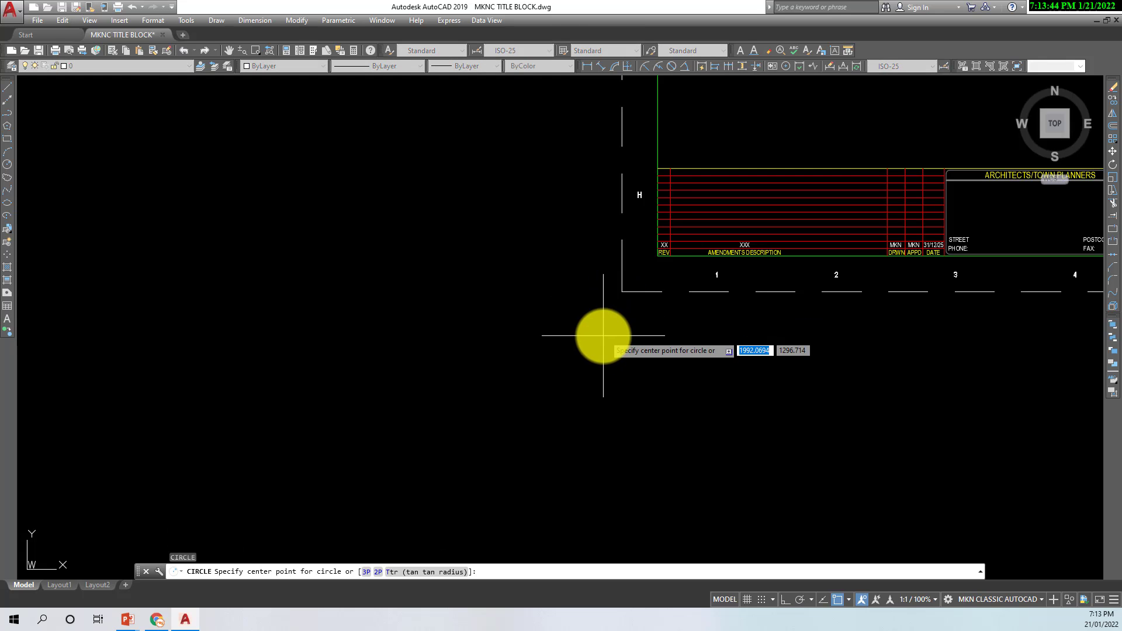
pyautogui.click(621, 296)
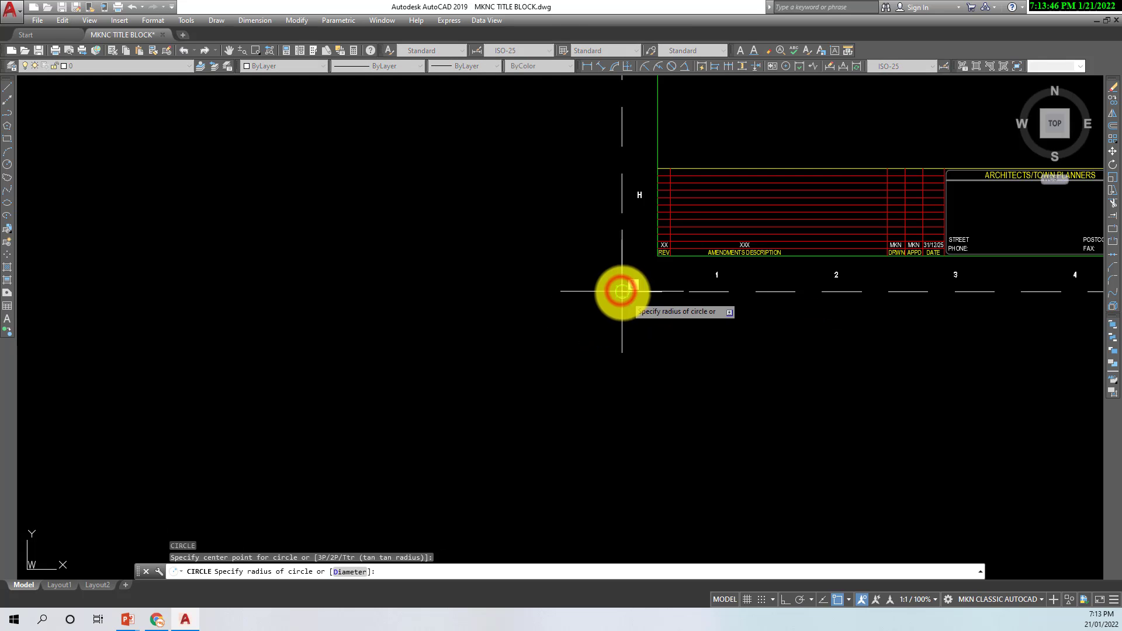
pyautogui.scroll(5, 623, 298)
pyautogui.scroll(-5, 627, 303)
pyautogui.click(672, 376)
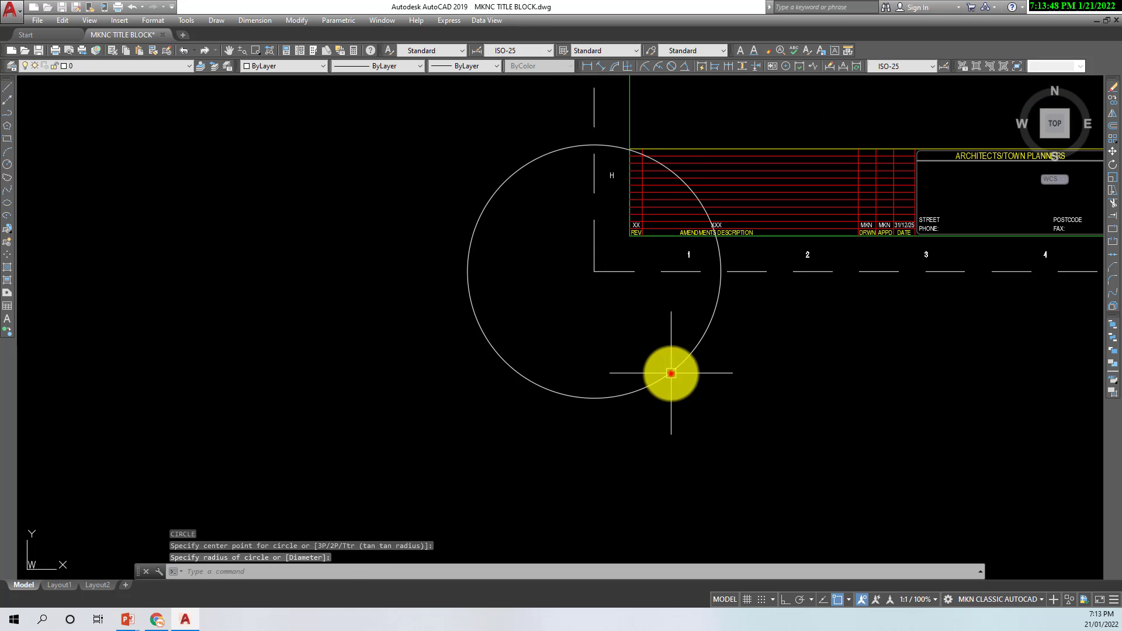
# Step: Check the centre coordinates of the corner circle in its properties, and clear the selection
pyautogui.press('Escape')
pyautogui.click(717, 438)
pyautogui.click(570, 342)
pyautogui.hotkey('ctrl', '1')
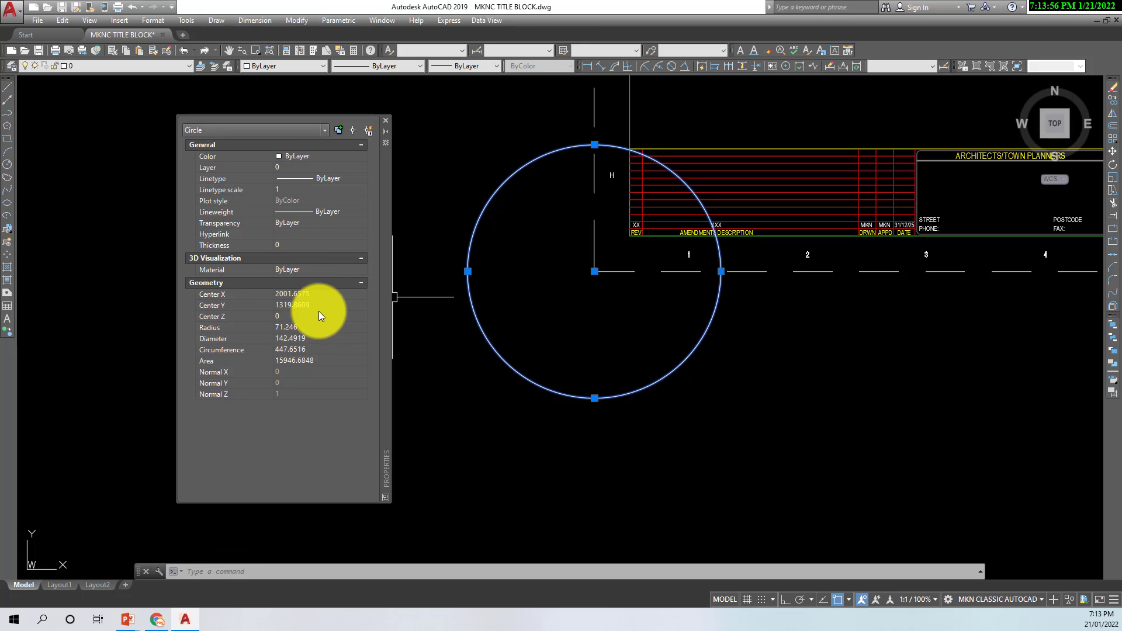
pyautogui.click(386, 121)
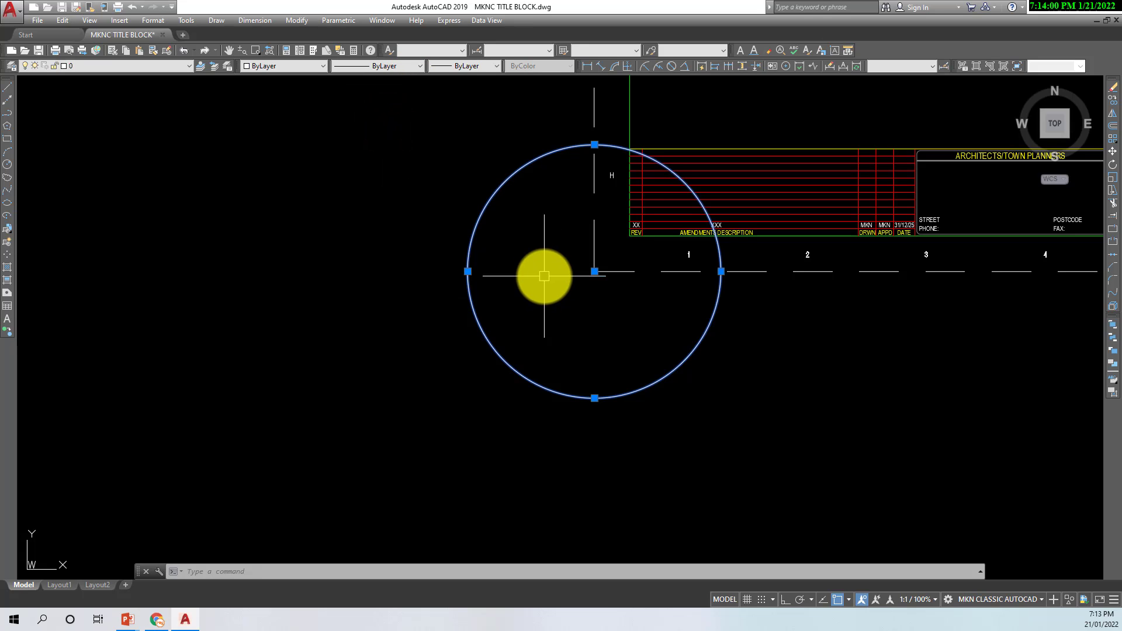
pyautogui.scroll(-3, 547, 307)
pyautogui.scroll(-5, 548, 310)
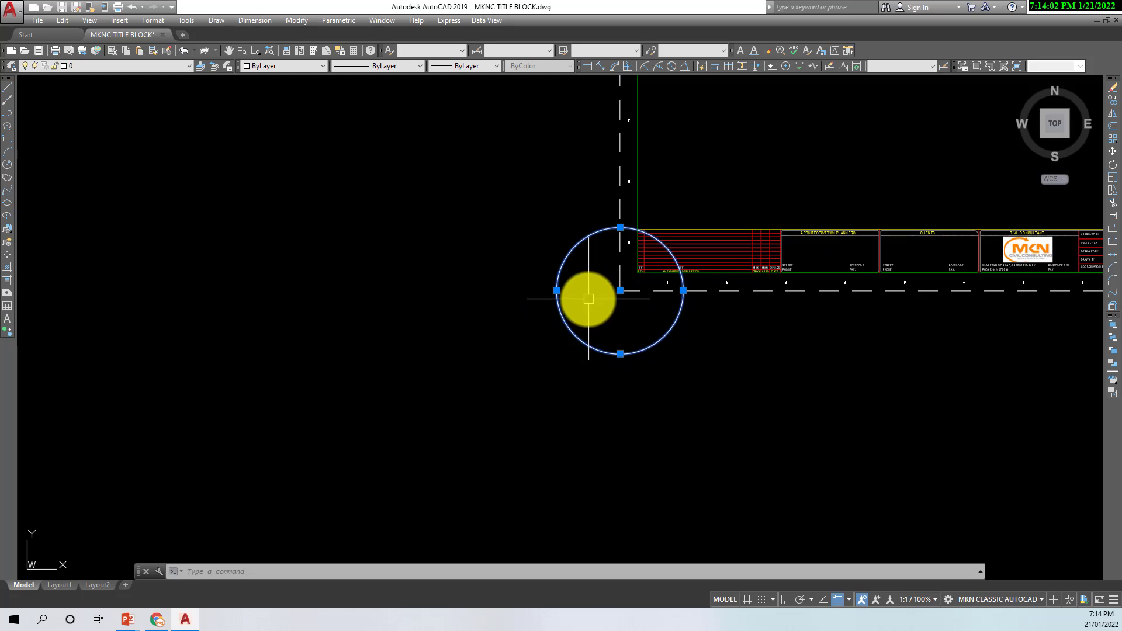
pyautogui.press('Escape')
pyautogui.press('Escape')
pyautogui.press('Escape')
# Step: Draw a larger circle centred on the drawing origin at 0,0
pyautogui.moveTo(490, 351); pyautogui.dragTo(539, 326, button='middle')
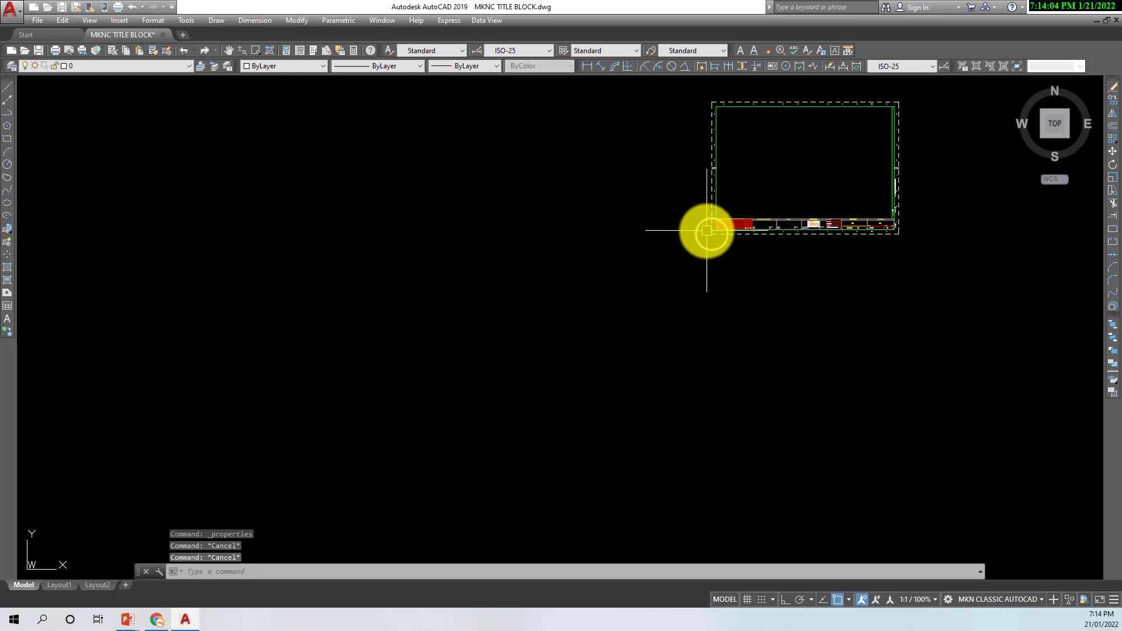
pyautogui.moveTo(153, 475); pyautogui.dragTo(231, 426, button='middle')
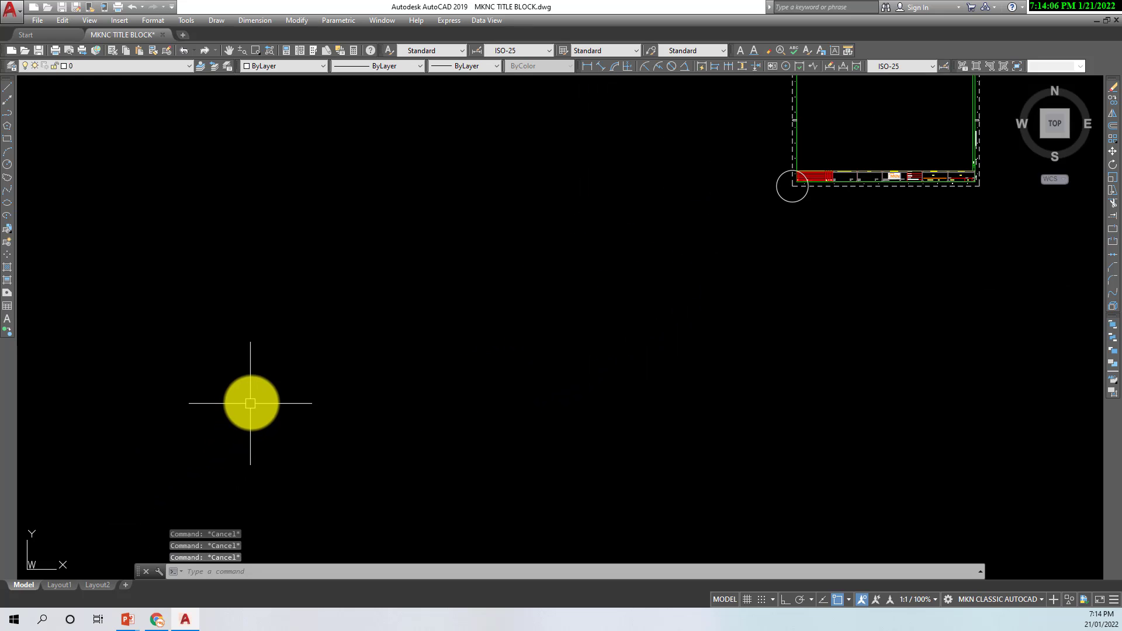
pyautogui.write('c')
pyautogui.press('Return')
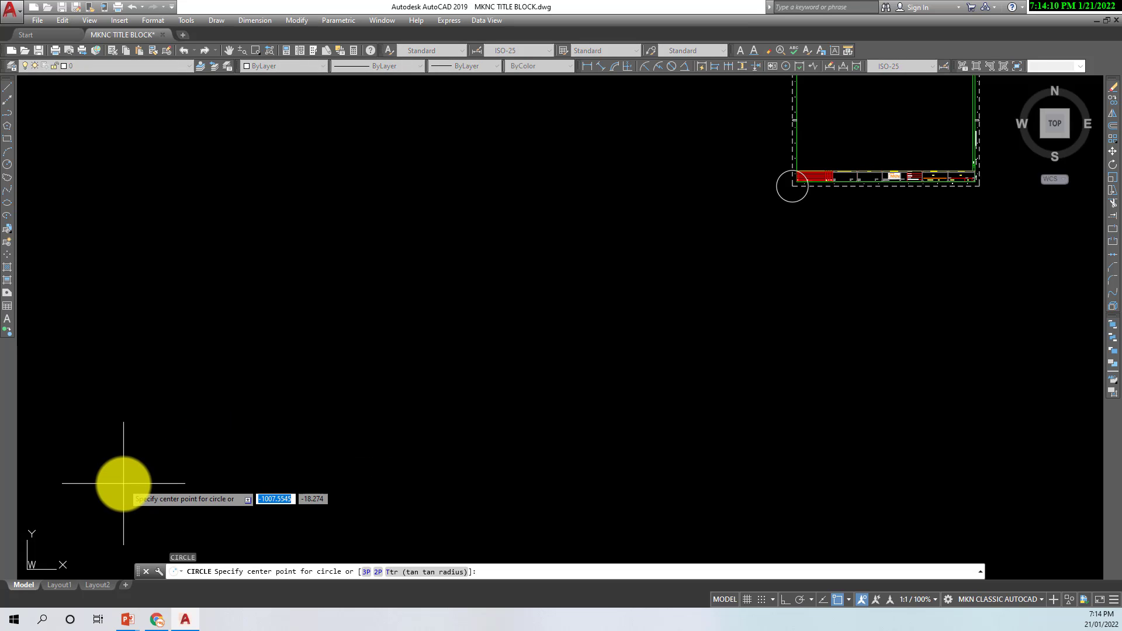
pyautogui.press('BackSpace')
pyautogui.press('Tab')
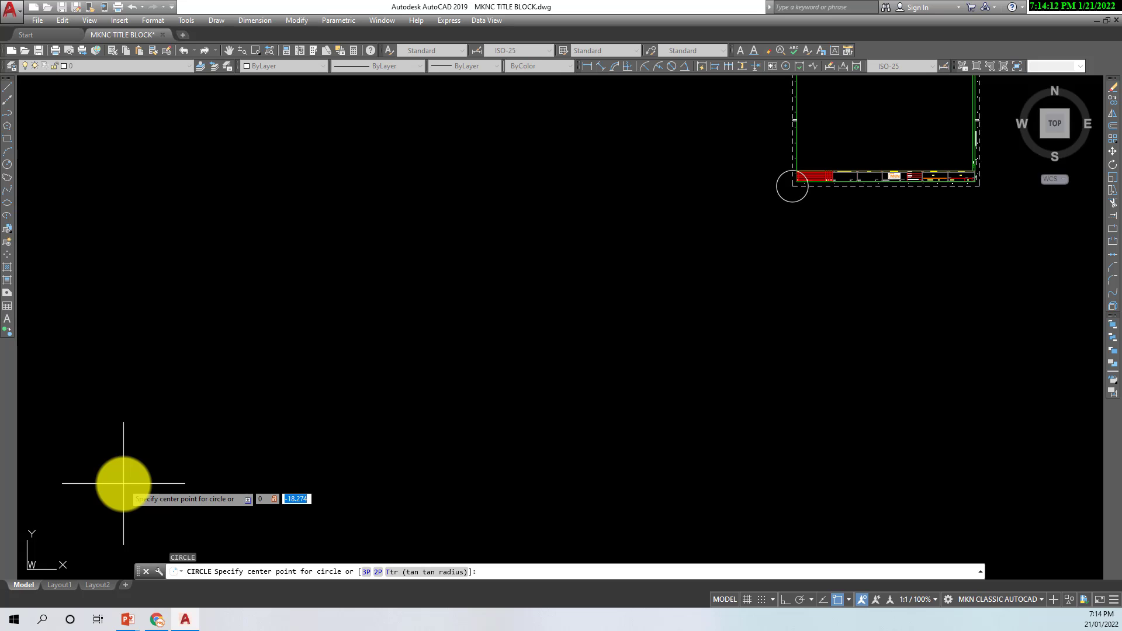
pyautogui.press('Return')
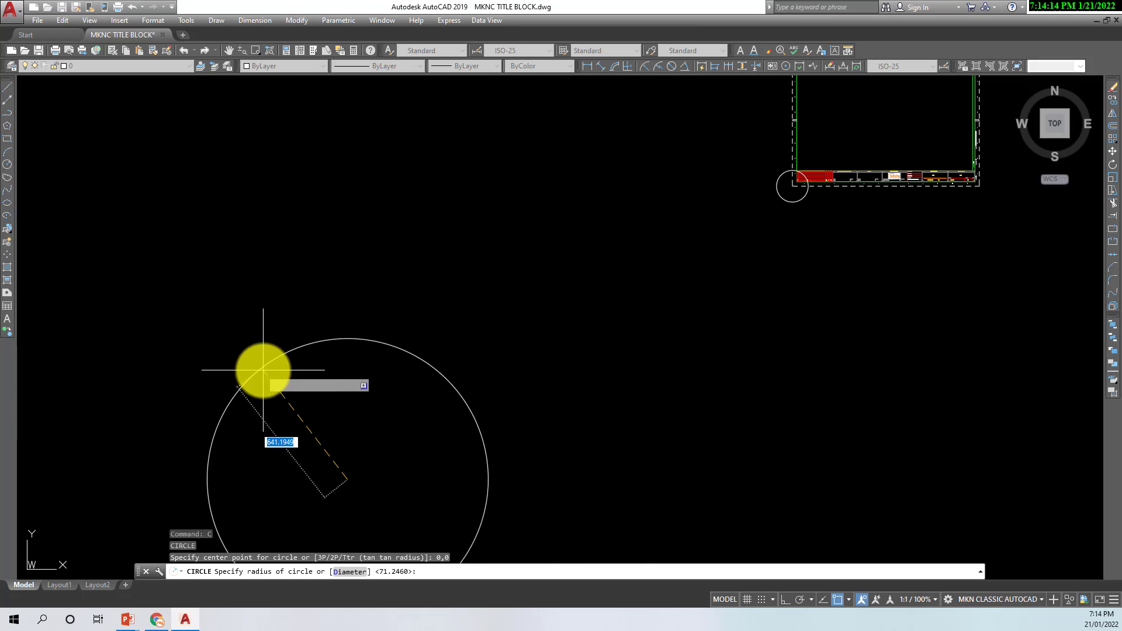
pyautogui.press('Escape')
pyautogui.click(385, 426)
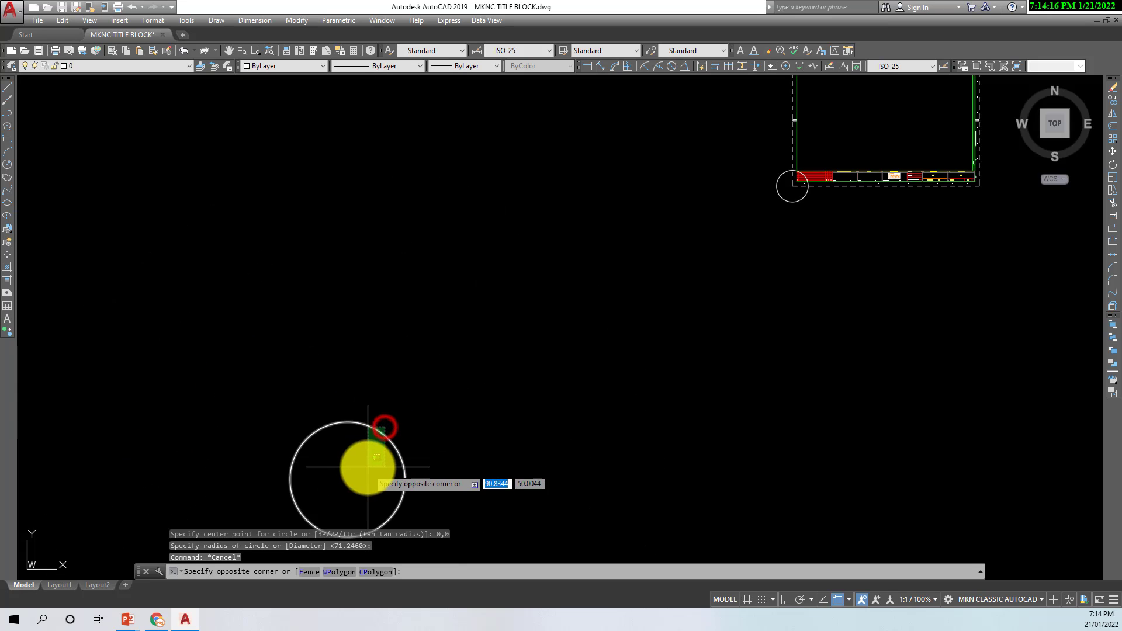
pyautogui.press('Escape')
pyautogui.click(371, 438)
pyautogui.click(383, 429)
pyautogui.click(365, 462)
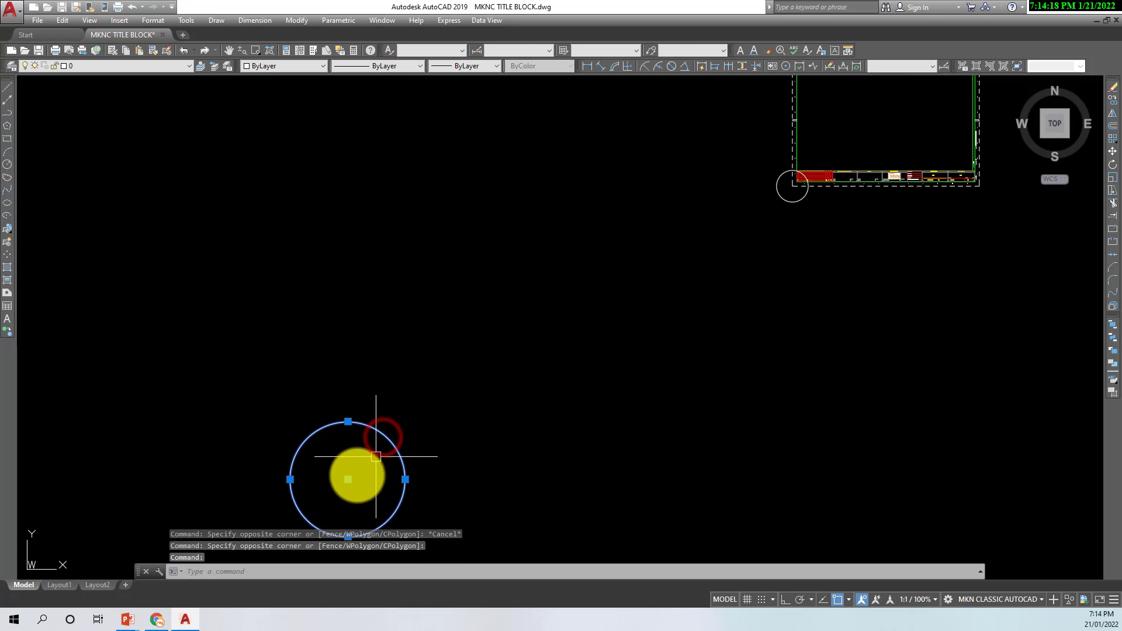
pyautogui.press('Escape')
# Step: Move the title block and its corner circle from the border's lower-left corner to the origin, and erase the larger circle there
pyautogui.scroll(-9, 439, 424)
pyautogui.scroll(4, 515, 422)
pyautogui.click(577, 412)
pyautogui.click(394, 296)
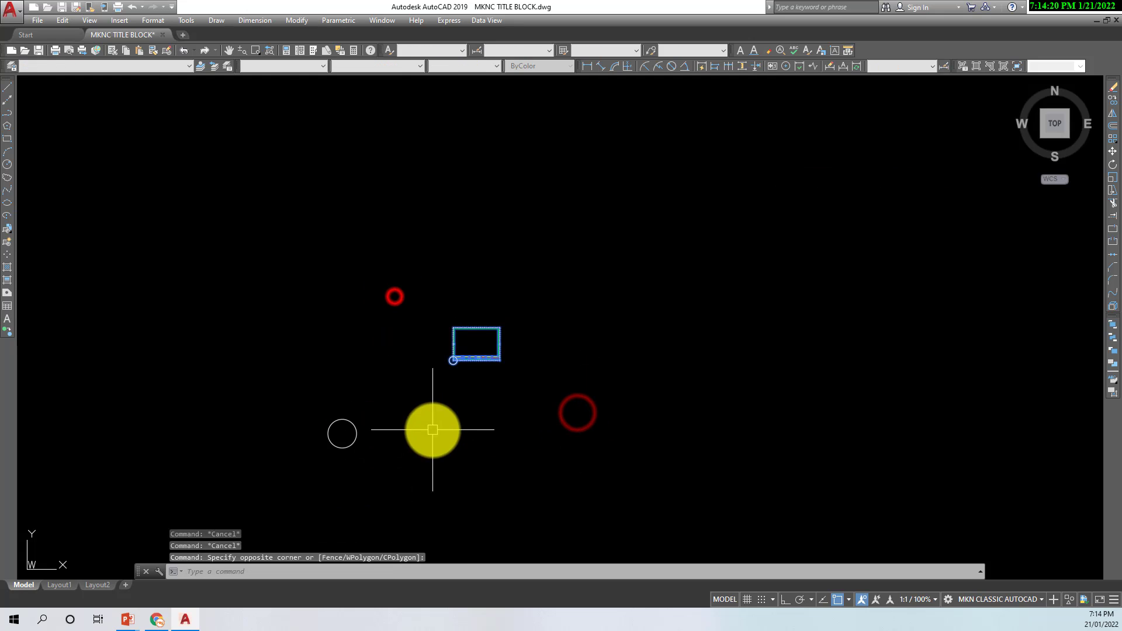
pyautogui.moveTo(470, 409); pyautogui.dragTo(536, 377, button='middle')
pyautogui.write('m')
pyautogui.press('Return')
pyautogui.scroll(10, 509, 331)
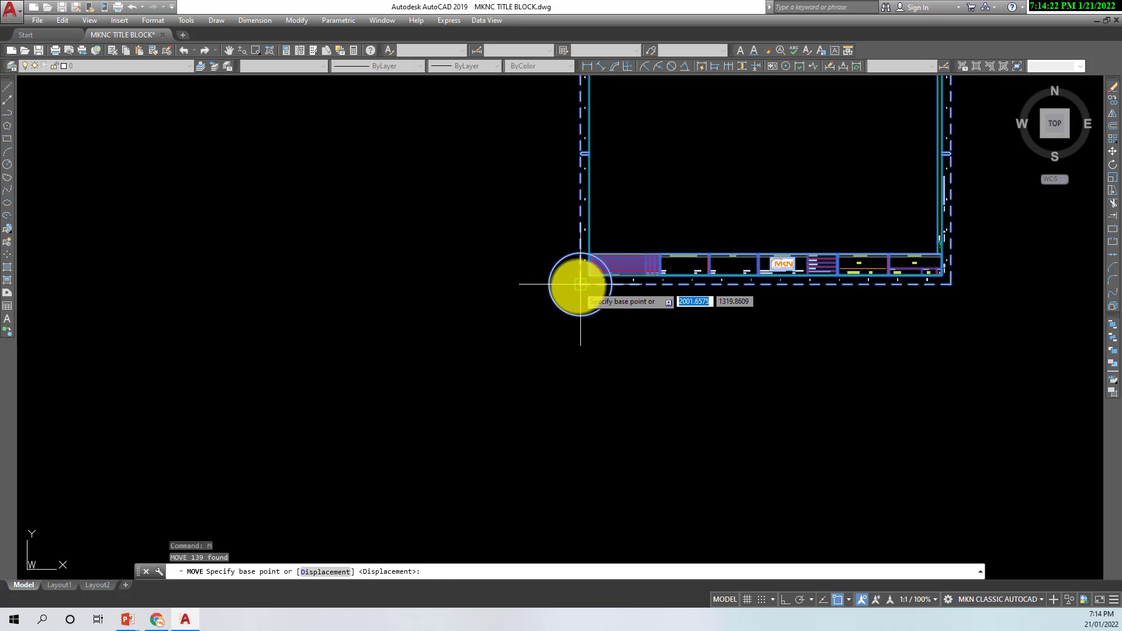
pyautogui.click(578, 284)
pyautogui.scroll(-5, 576, 290)
pyautogui.press('Escape')
pyautogui.scroll(9, 496, 315)
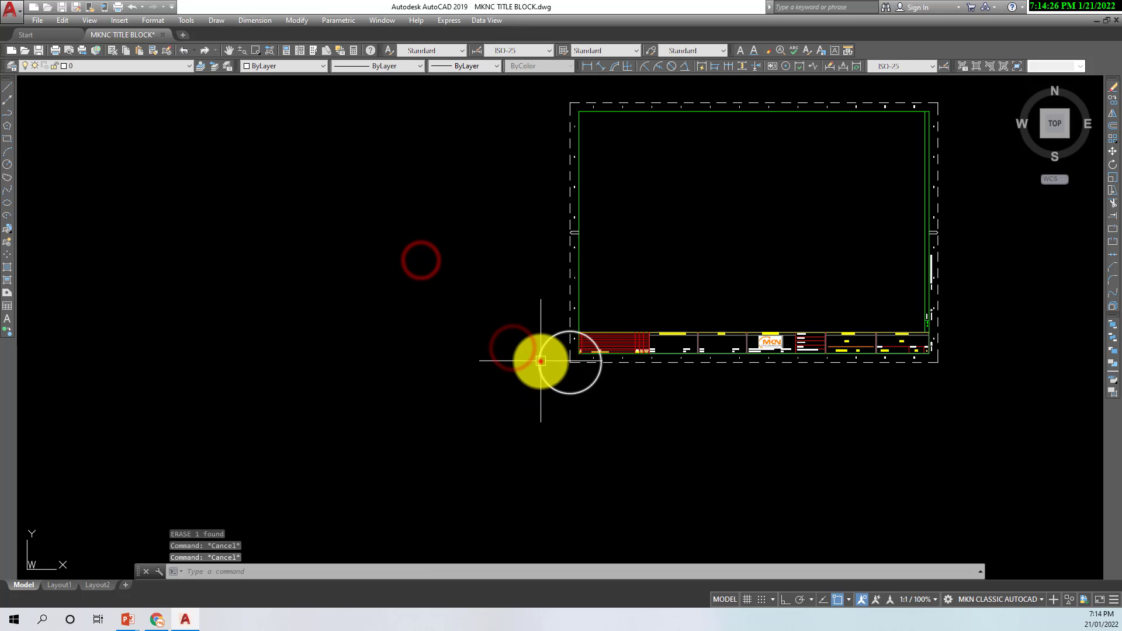
# Step: Verify the centre coordinates of the moved corner circle in its properties
pyautogui.doubleClick(538, 362)
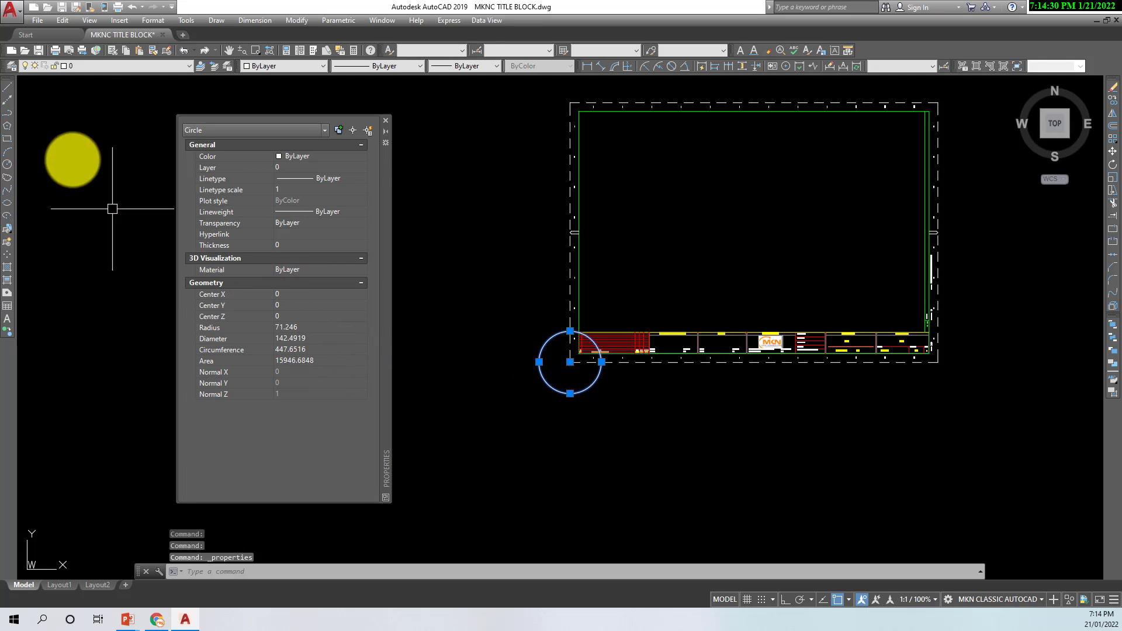
pyautogui.click(386, 124)
pyautogui.scroll(2, 566, 370)
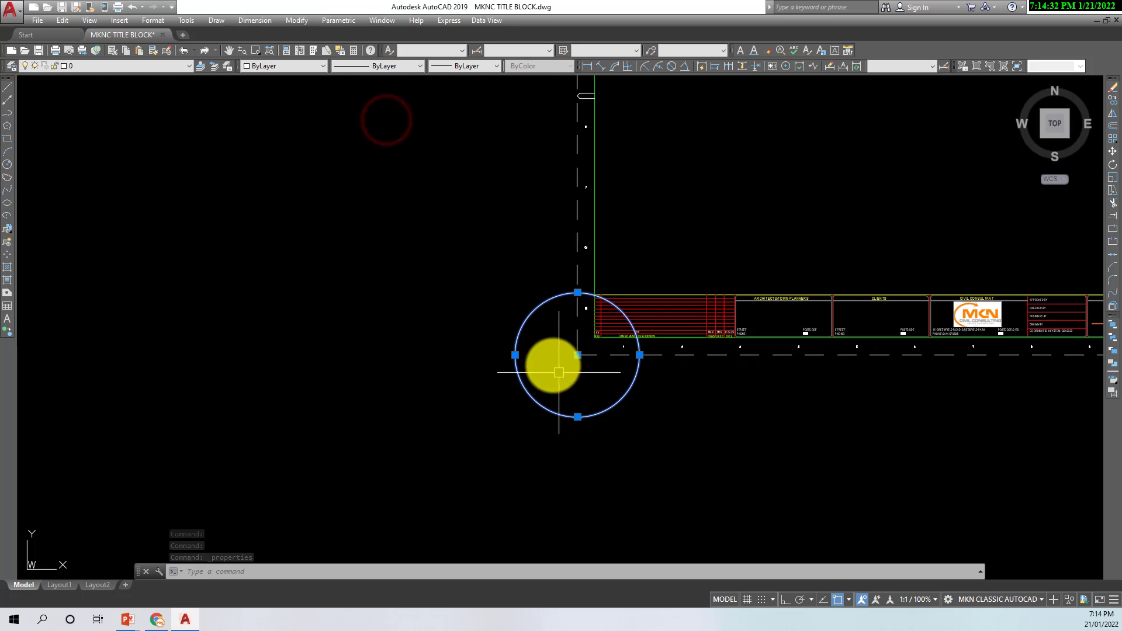
pyautogui.press('Escape')
# Step: Erase the remaining circle at the title block's lower-left corner
pyautogui.moveTo(553, 328); pyautogui.dragTo(452, 388, button='middle')
pyautogui.write('E')
pyautogui.press('Return')
pyautogui.click(453, 382)
pyautogui.click(412, 344)
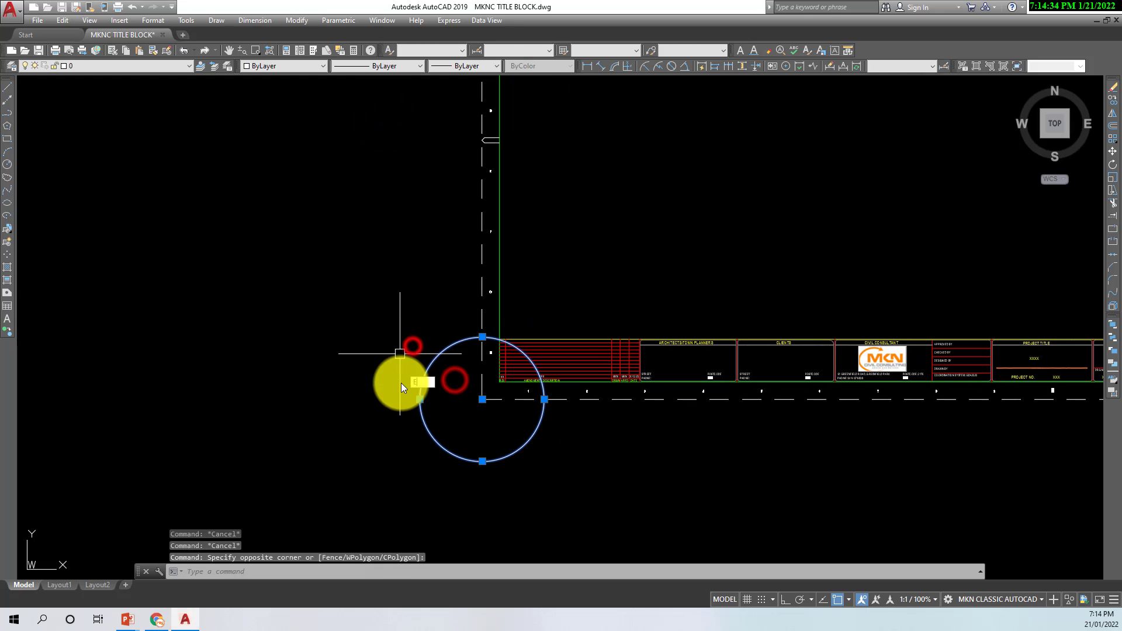
pyautogui.press('Return')
pyautogui.press('Escape')
# Step: Save the title block drawing and close it
pyautogui.click(62, 8)
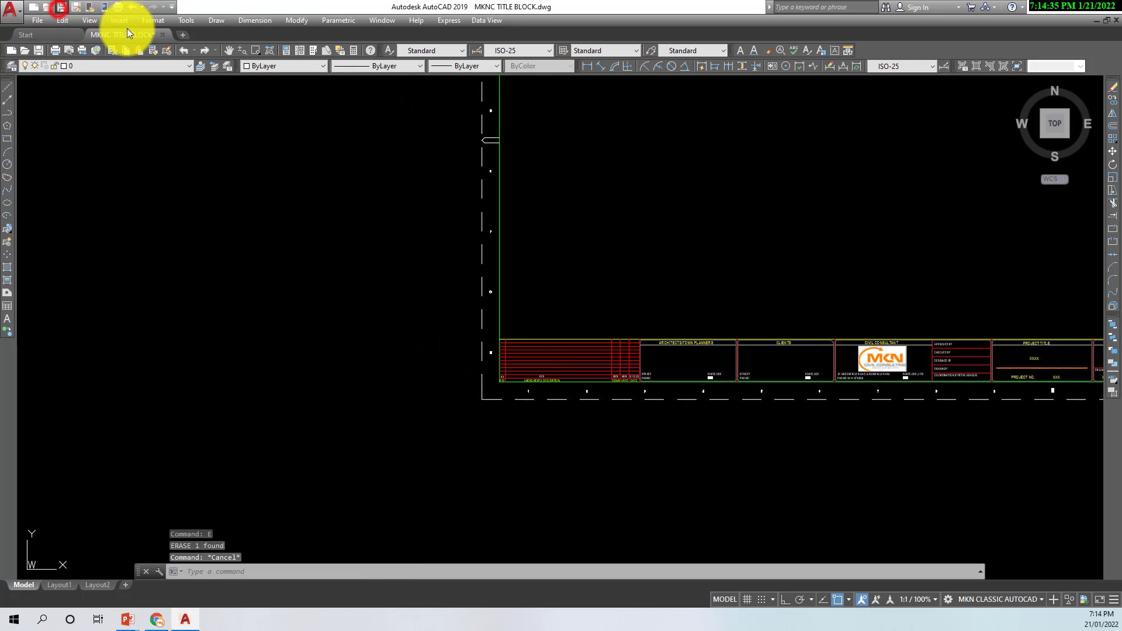
pyautogui.click(159, 35)
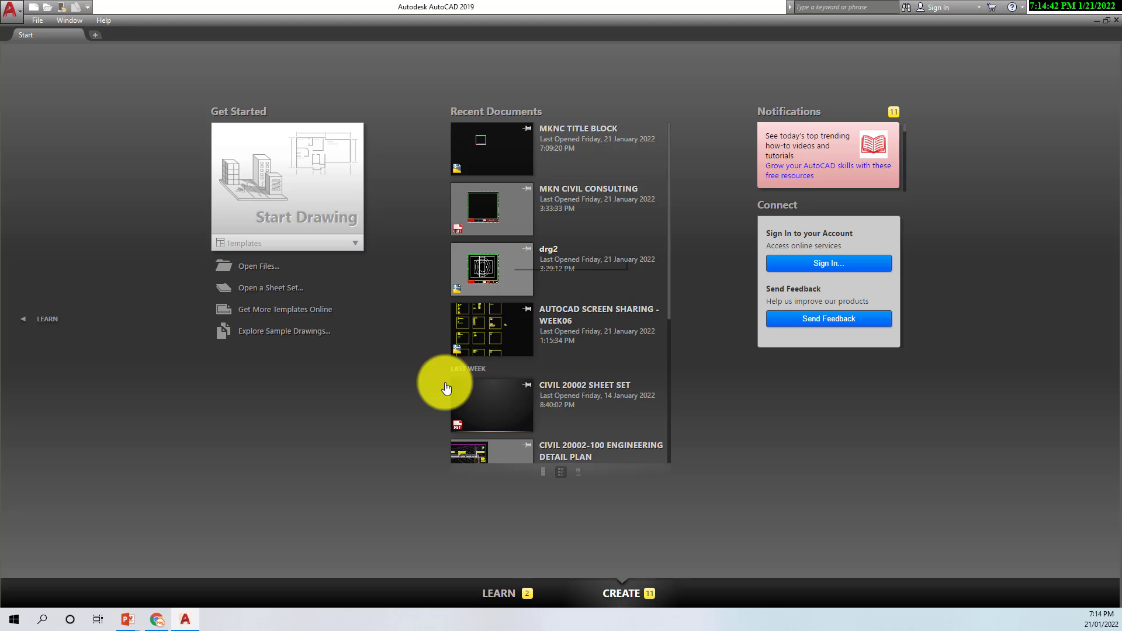
# Step: Switch to the PowerPoint presentation and review the listed steps for creating a template file
pyautogui.moveTo(124, 623)
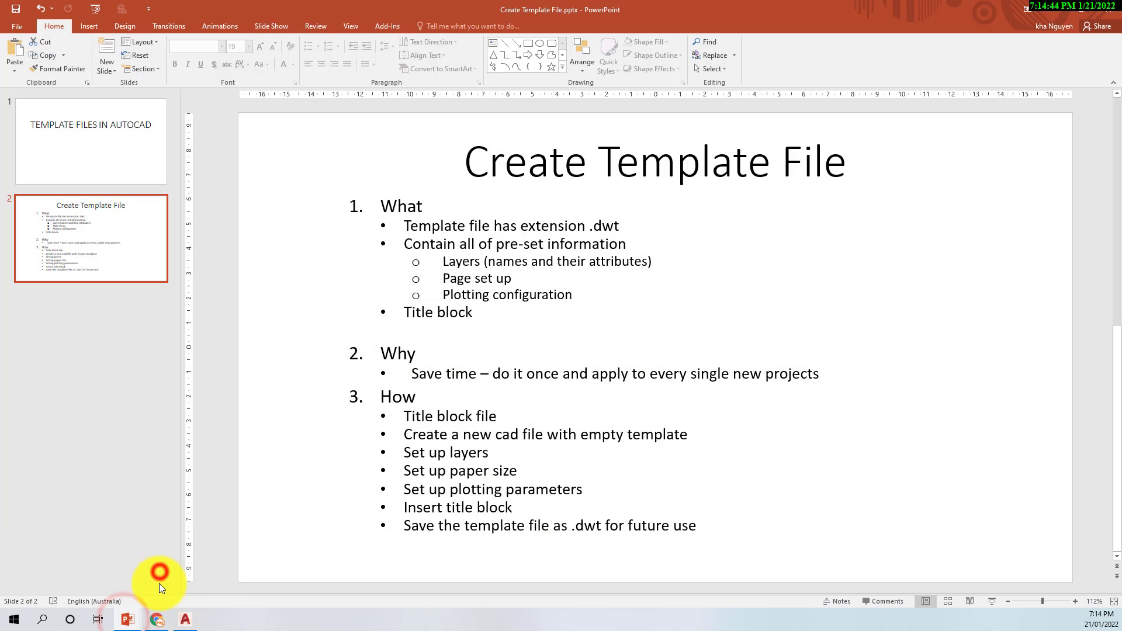
pyautogui.click(159, 579)
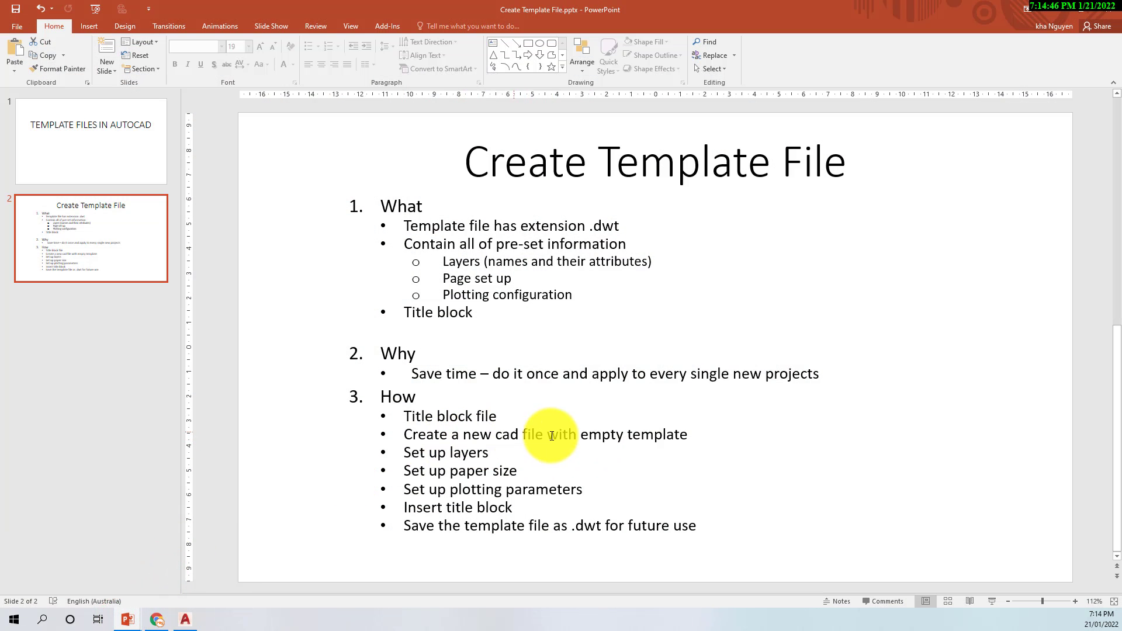
pyautogui.tripleClick(489, 453)
pyautogui.click(505, 465)
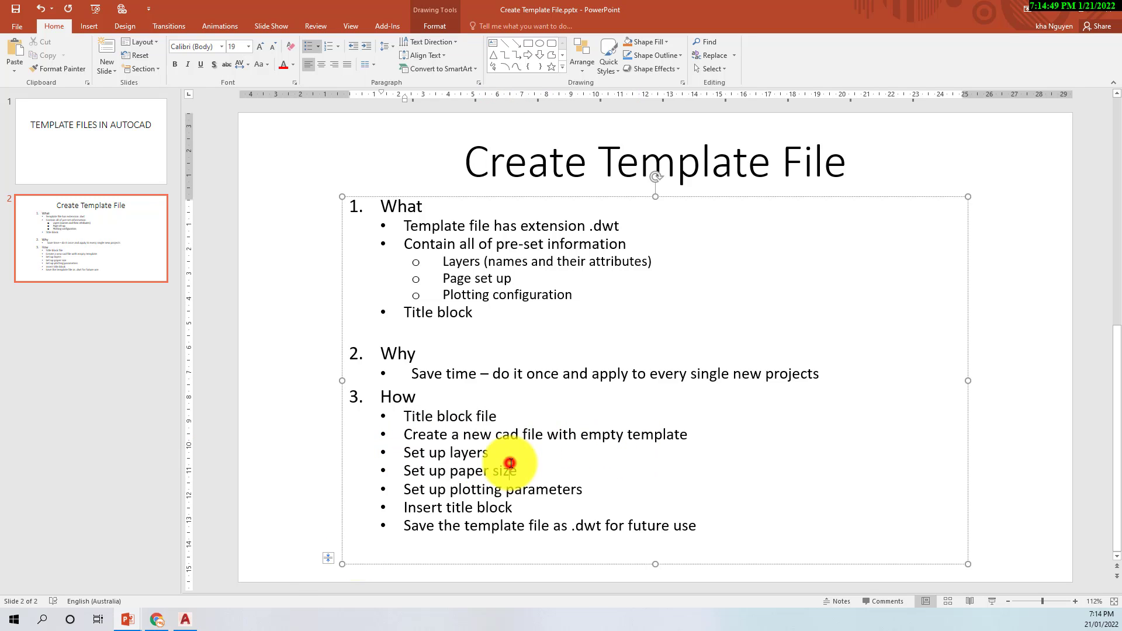
# Step: Switch back to AutoCAD and create a new drawing from the acadiso.dwt template
pyautogui.click(185, 619)
pyautogui.click(34, 7)
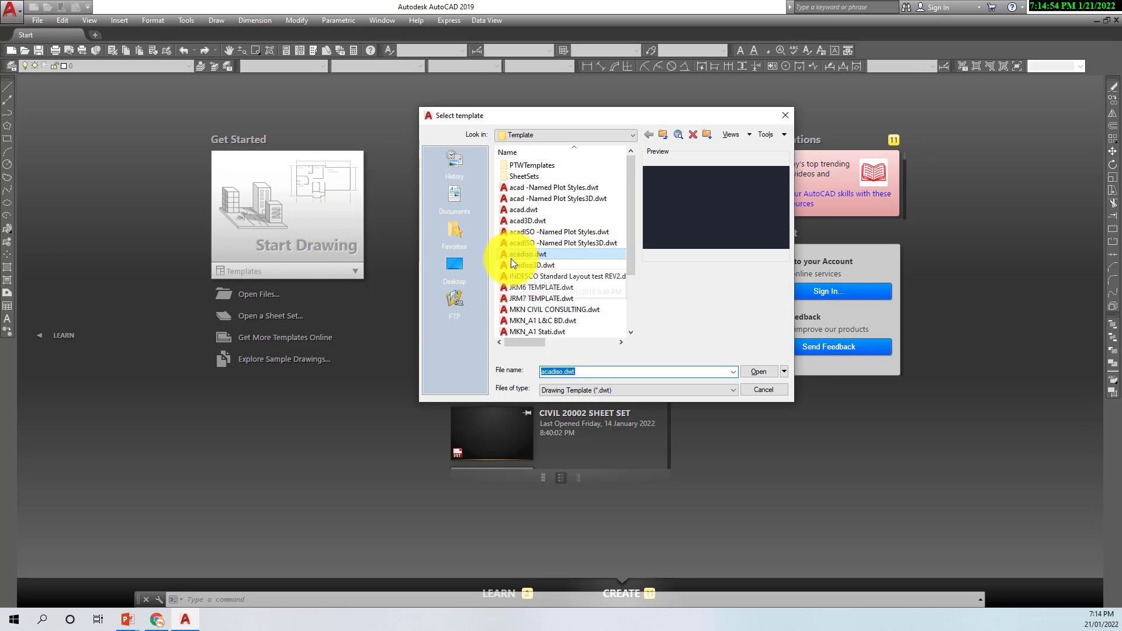
pyautogui.click(520, 257)
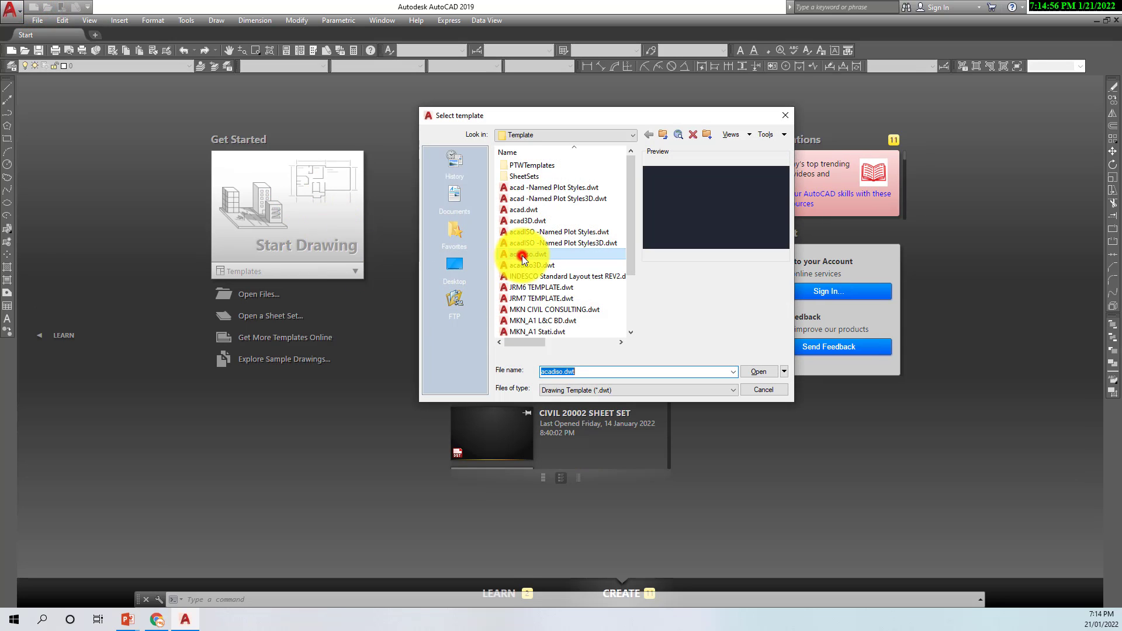
pyautogui.click(758, 372)
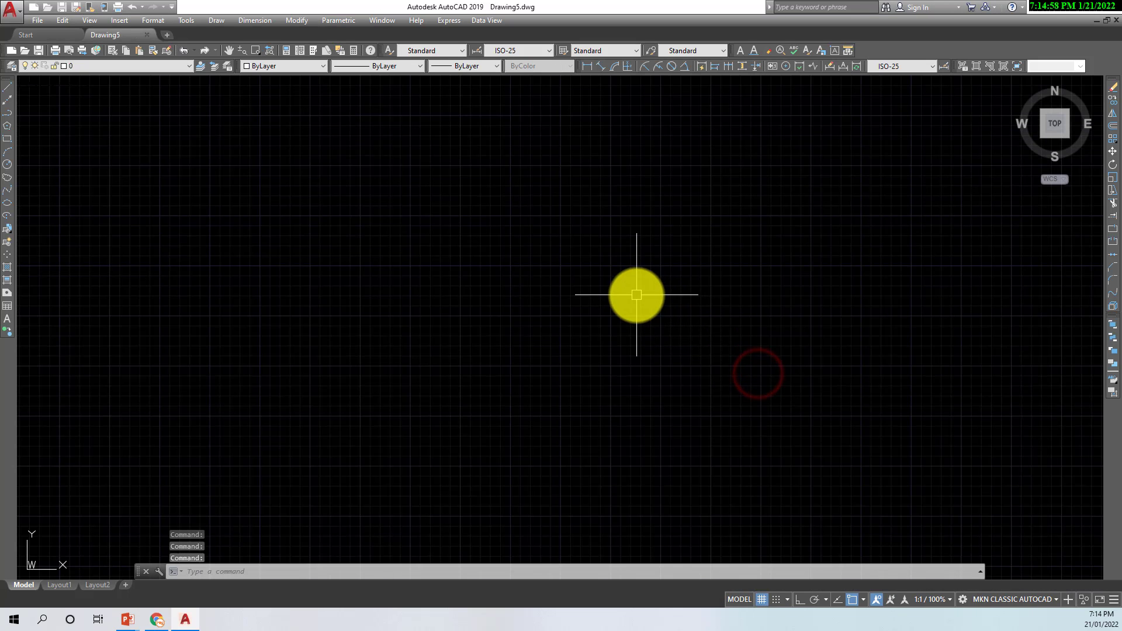
pyautogui.press('Escape')
pyautogui.press('Escape')
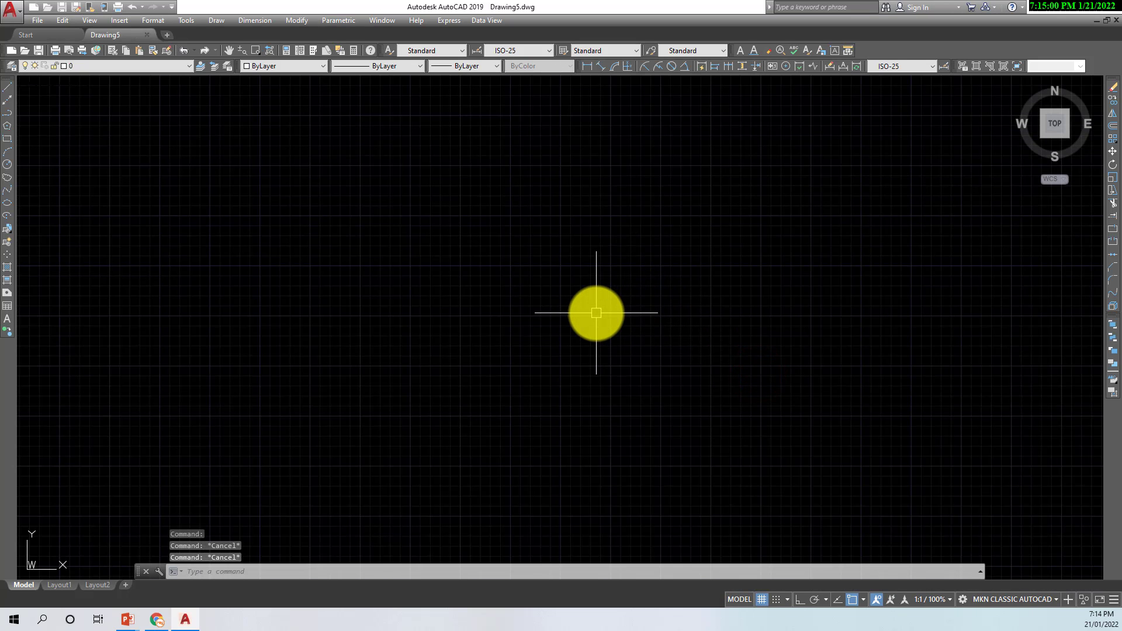
# Step: Turn off the grid display in the new drawing
pyautogui.press('F7')
pyautogui.moveTo(594, 303)
pyautogui.mouseDown(button='middle')
pyautogui.moveTo(619, 283)
pyautogui.moveTo(593, 314)
pyautogui.mouseUp(button='middle')
pyautogui.press('Escape')
pyautogui.press('Escape')
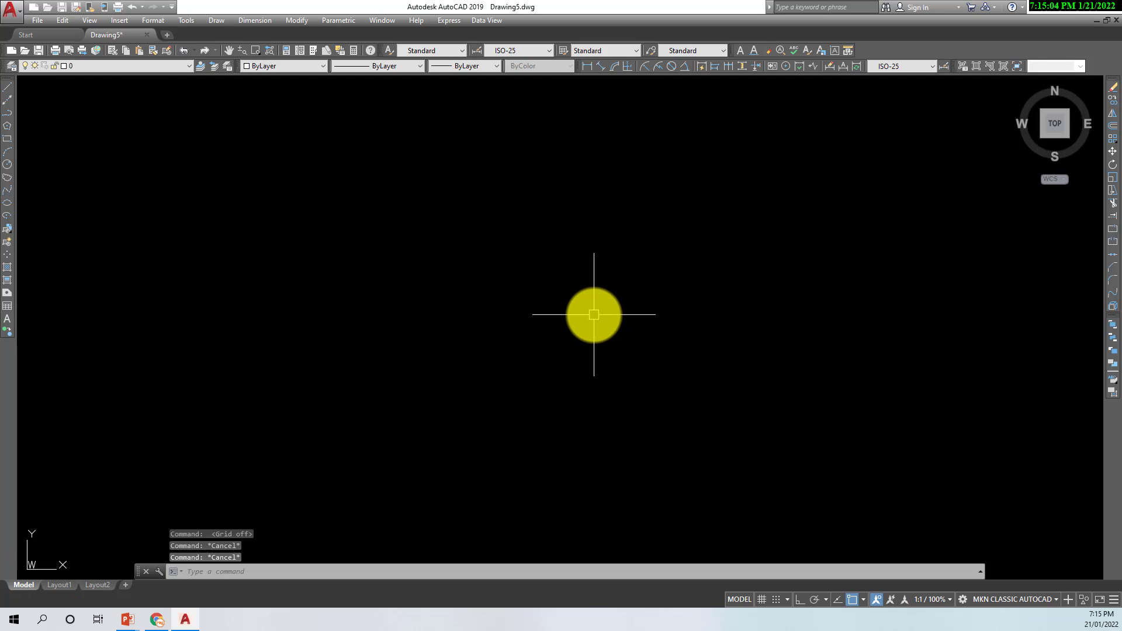
# Step: Create a new layer named D-CL in the layer manager with white as its colour
pyautogui.press('Return')
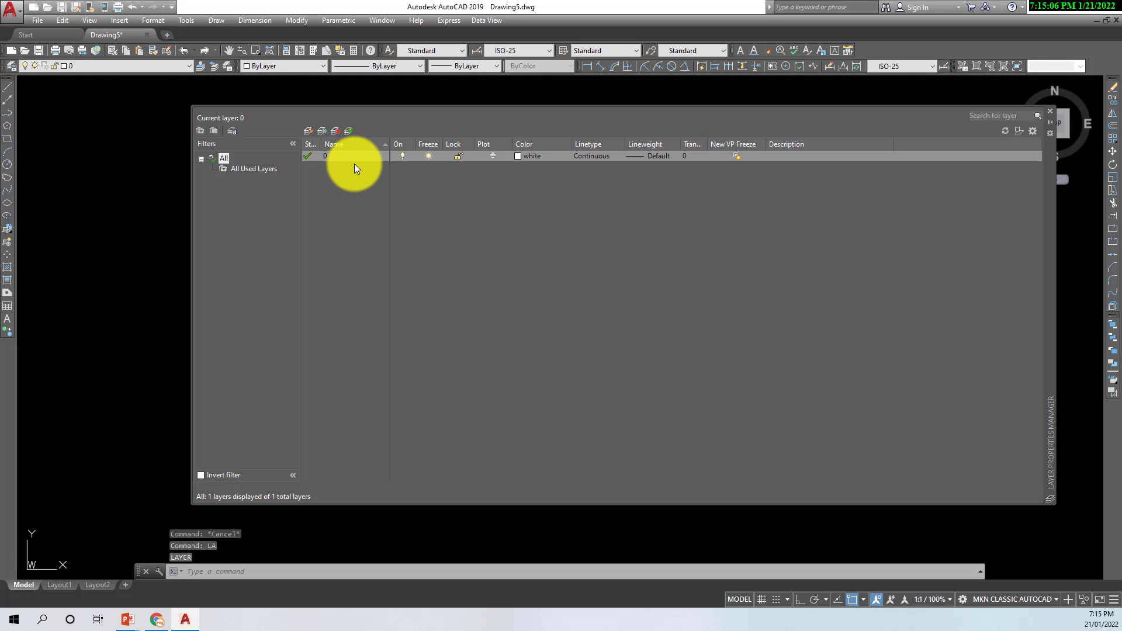
pyautogui.click(308, 130)
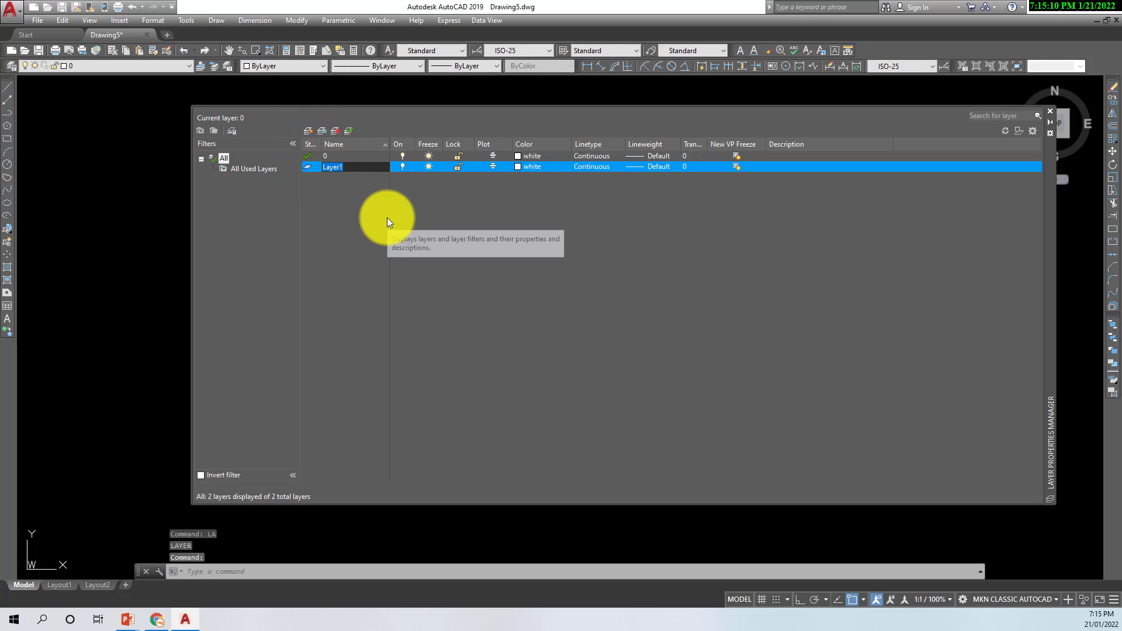
pyautogui.write('D-')
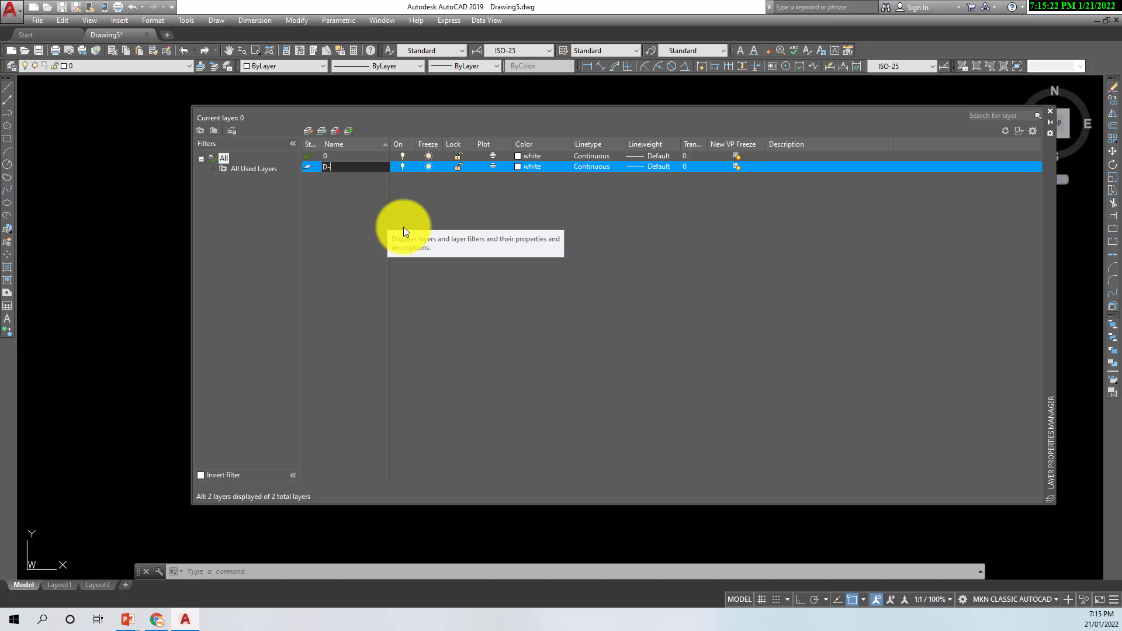
pyautogui.write('CL')
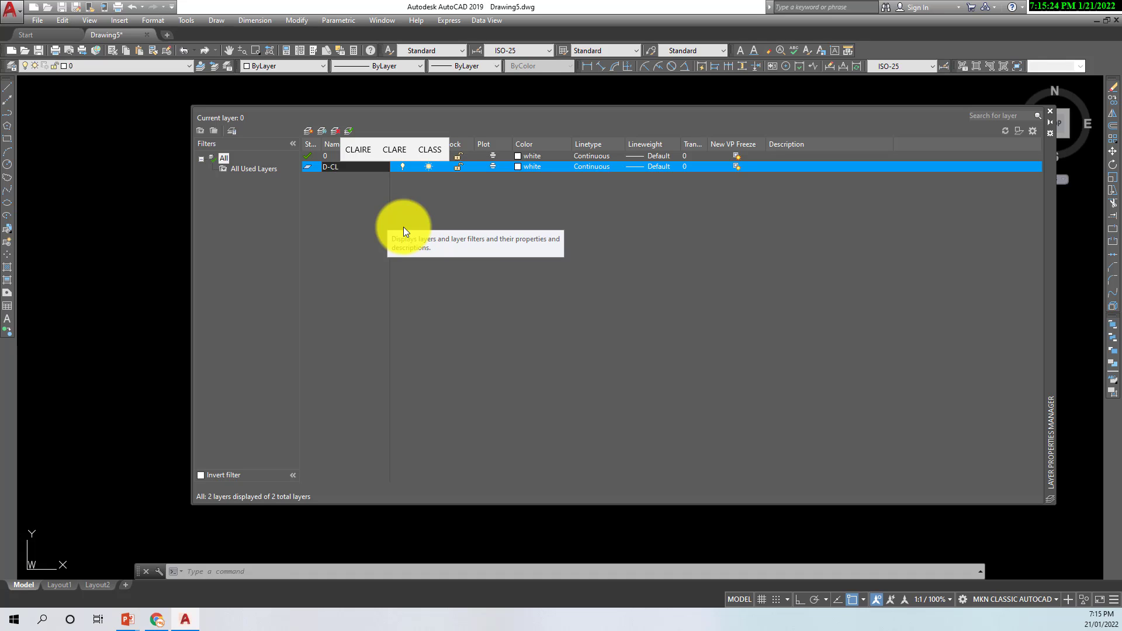
pyautogui.click(521, 166)
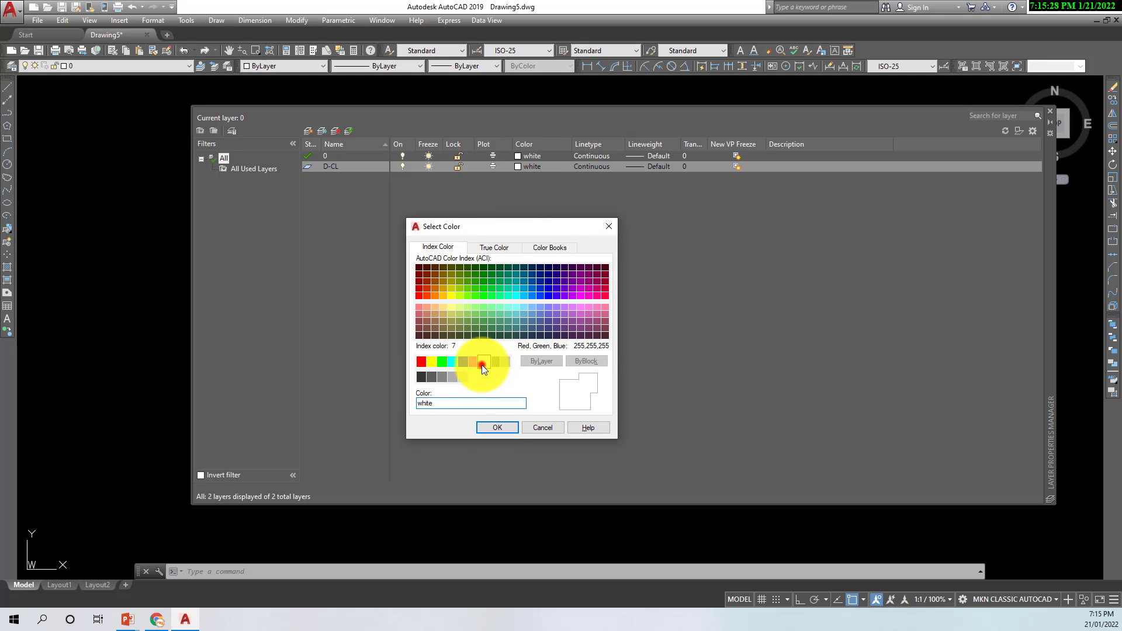
pyautogui.click(498, 429)
# Step: Load the CENTER2 linetype from acadiso.lin and assign it to the D-CL layer
pyautogui.click(595, 166)
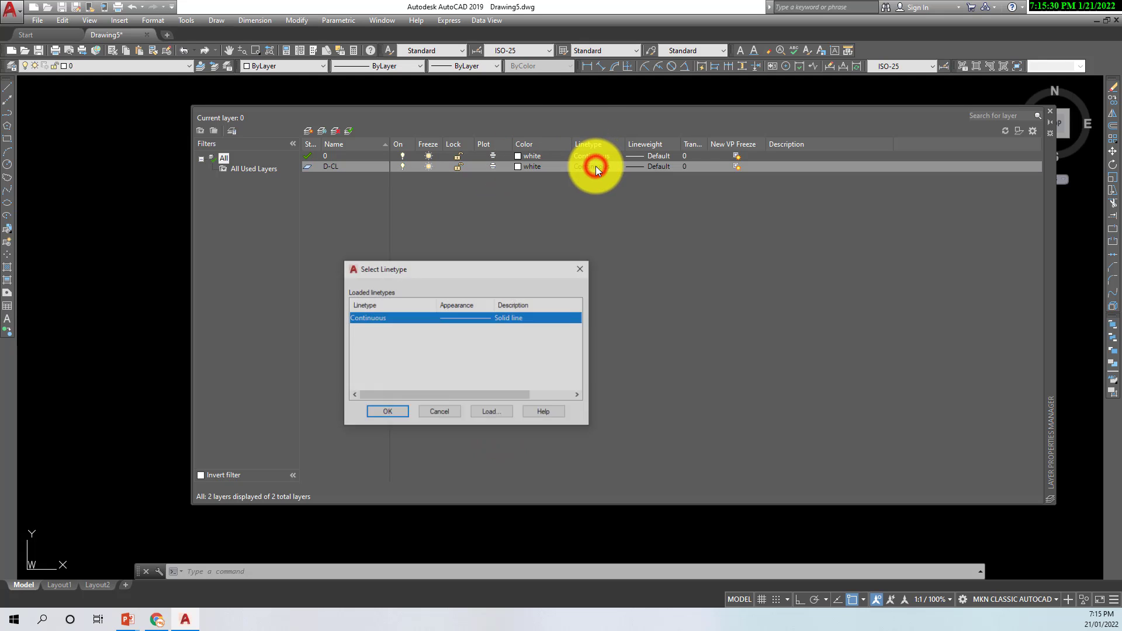
pyautogui.click(491, 412)
pyautogui.scroll(-5, 643, 292)
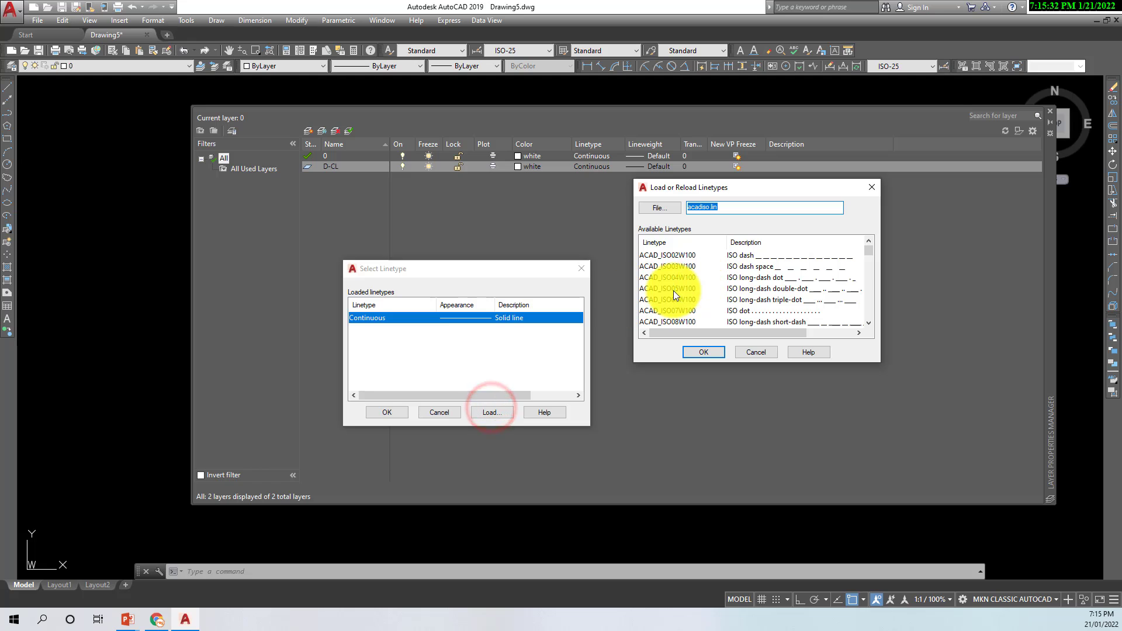
pyautogui.click(666, 287)
pyautogui.scroll(-1, 664, 280)
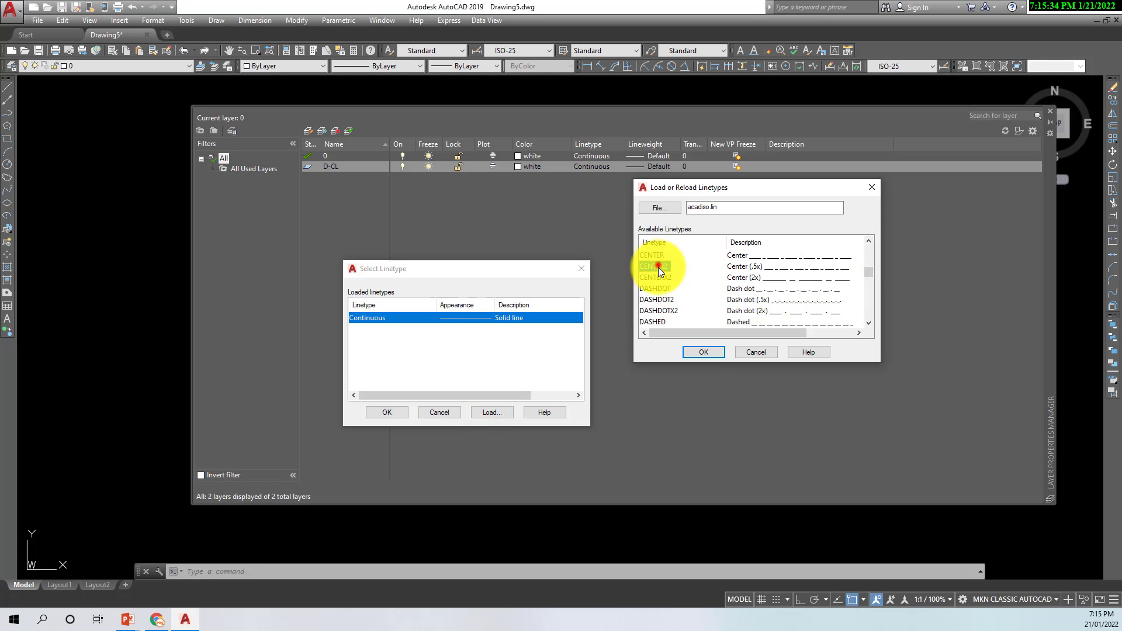
pyautogui.click(658, 267)
pyautogui.click(696, 353)
pyautogui.click(457, 317)
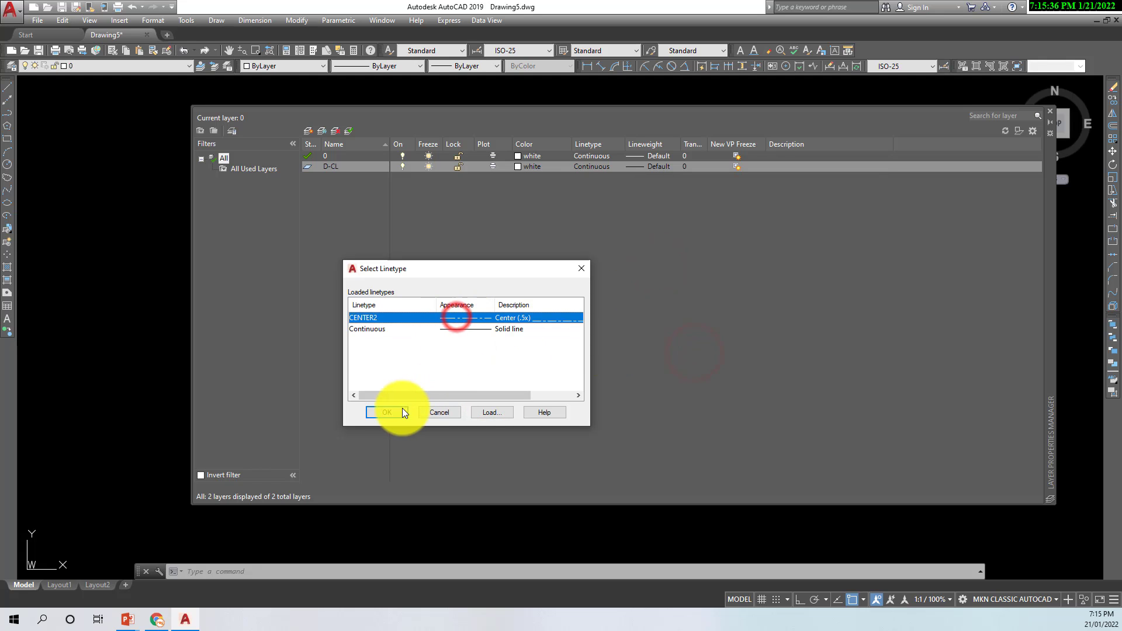
pyautogui.click(387, 412)
# Step: Enter CENTRLINE as the description of the D-CL layer
pyautogui.click(785, 158)
pyautogui.click(789, 165)
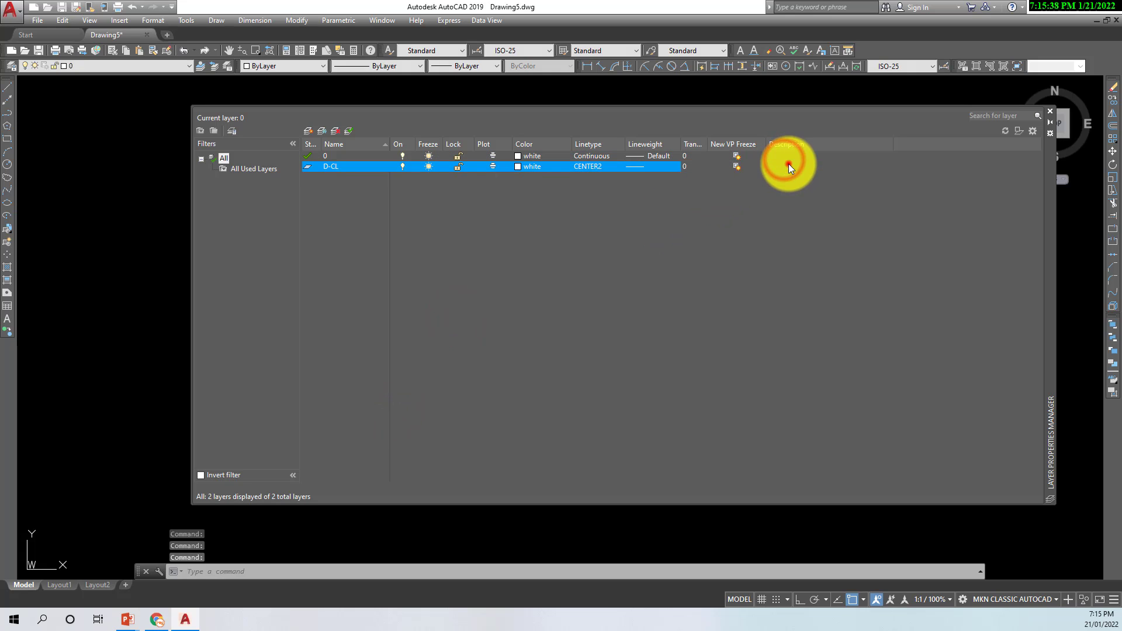
pyautogui.click(793, 165)
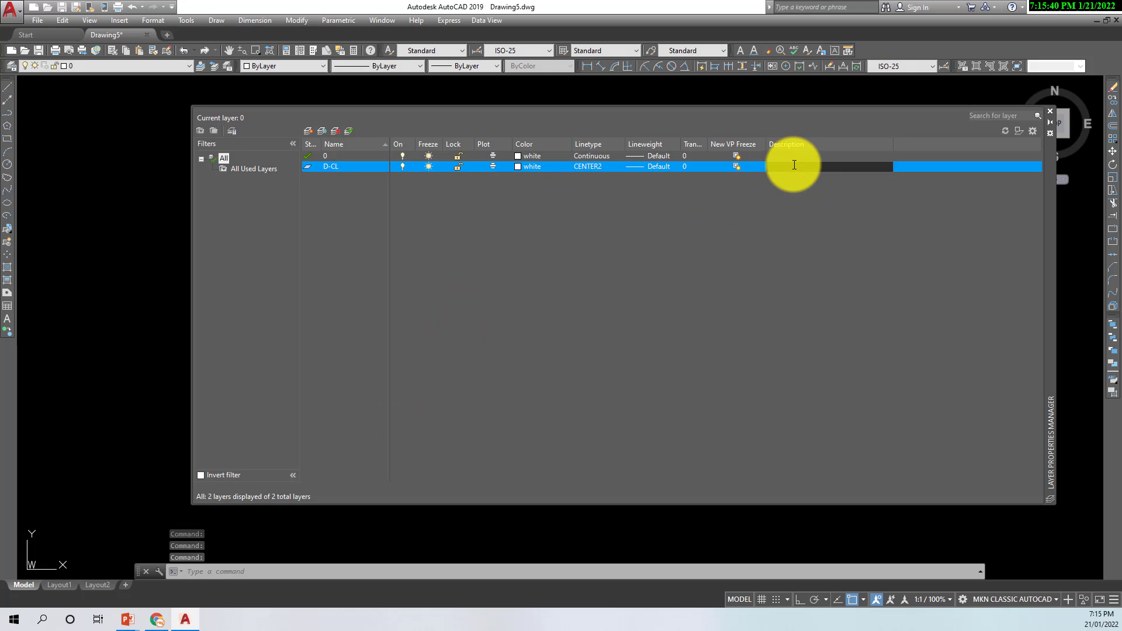
pyautogui.write('CENTRLINE')
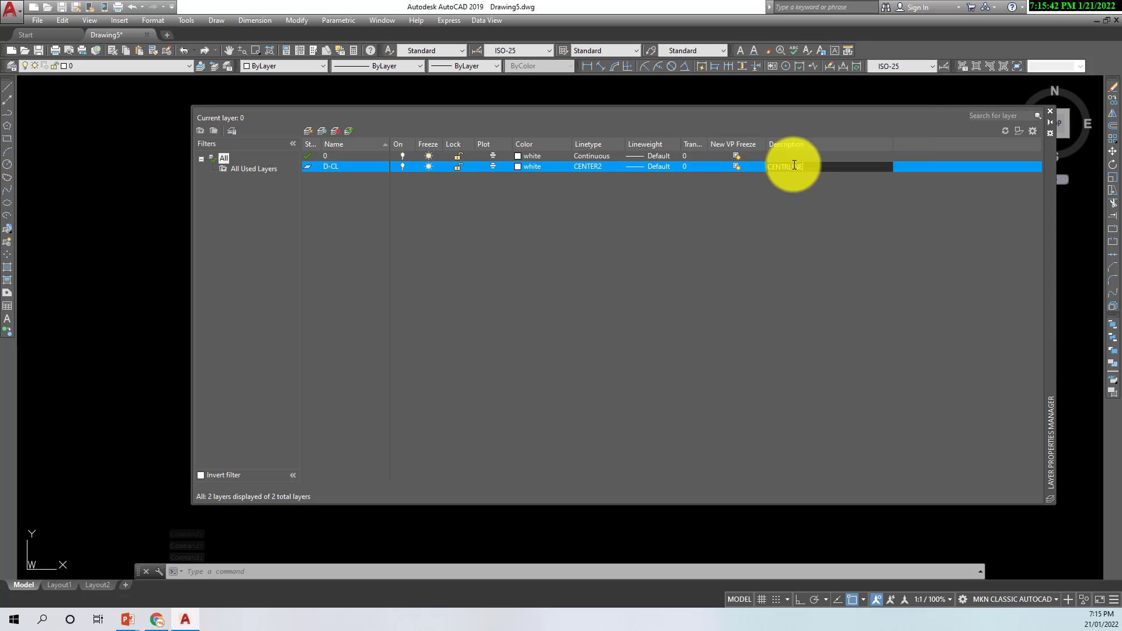
pyautogui.click(401, 216)
# Step: Create a new layer named D-KERB and set its colour to yellow
pyautogui.click(303, 131)
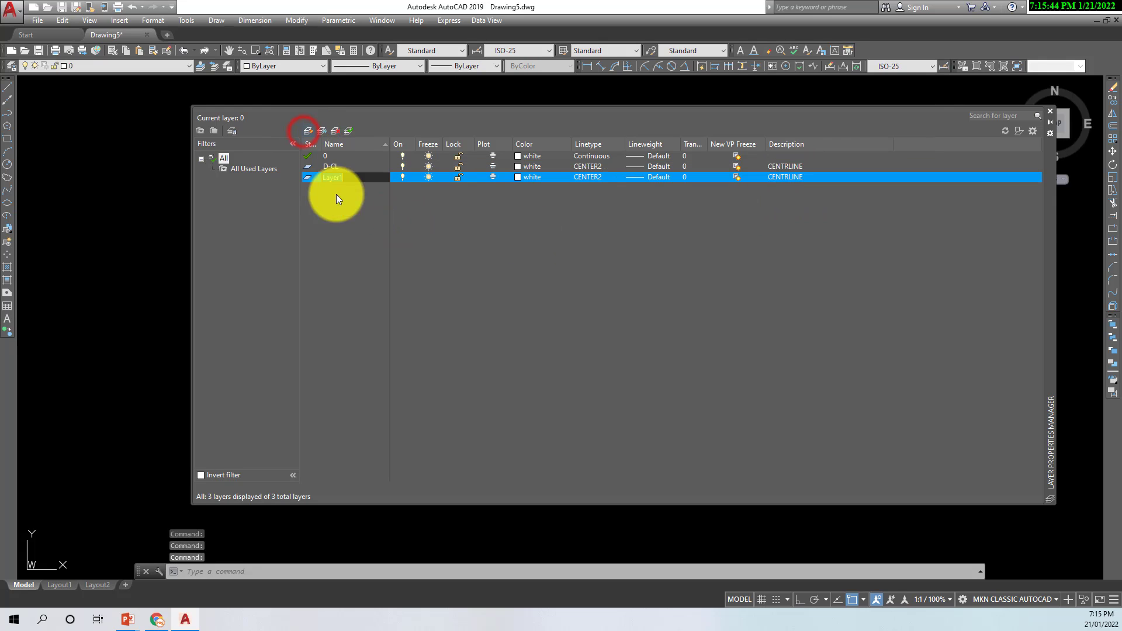
pyautogui.write('D')
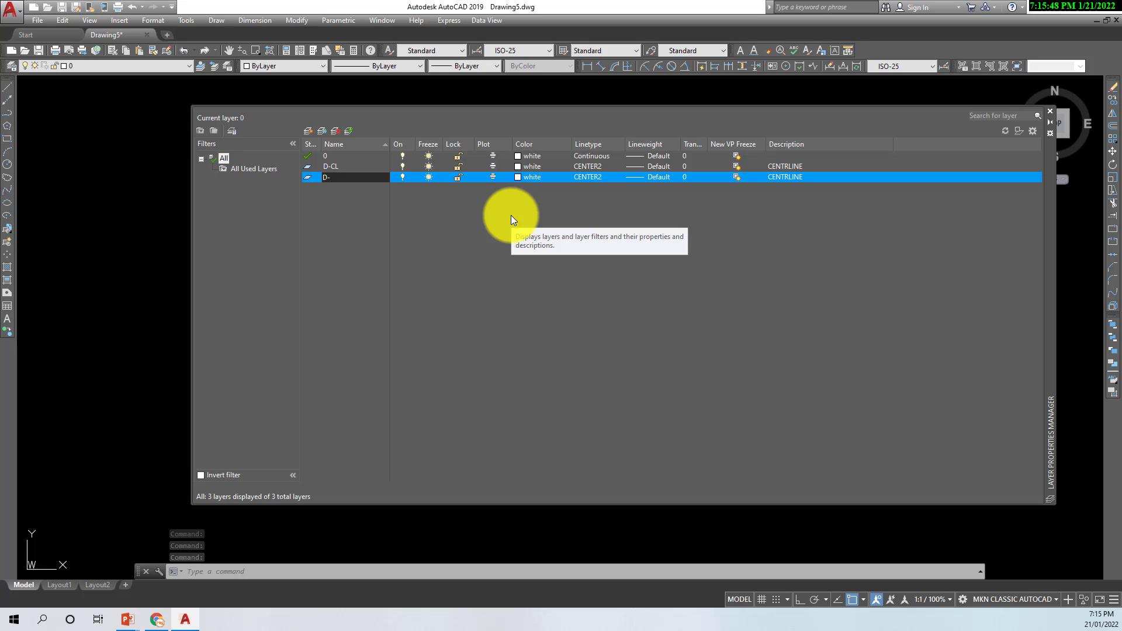
pyautogui.write('-KERB')
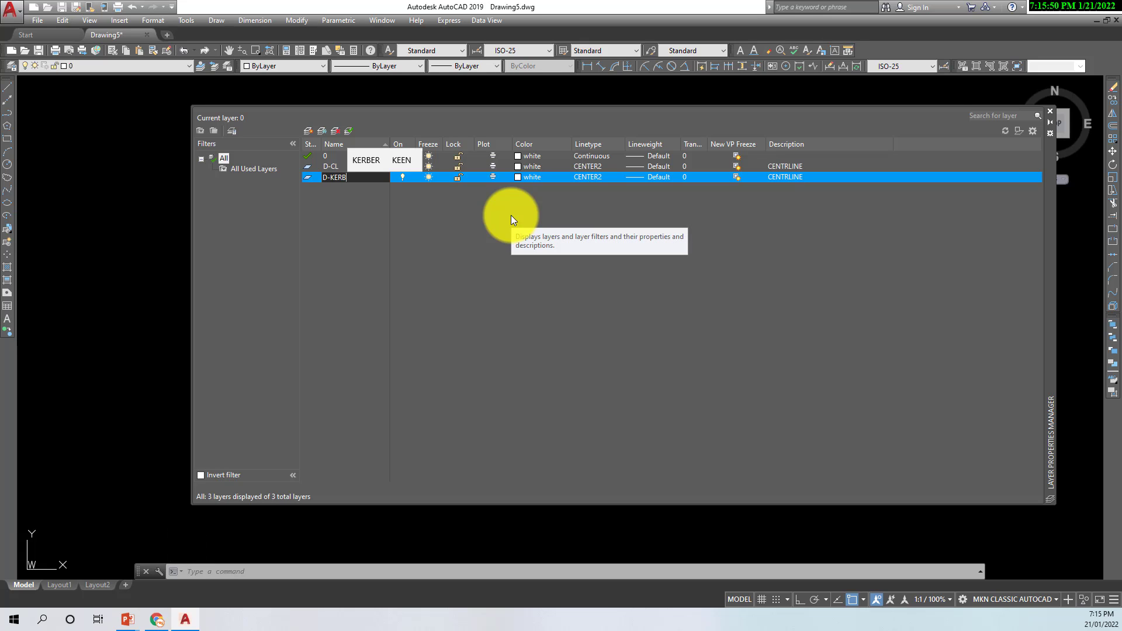
pyautogui.click(521, 175)
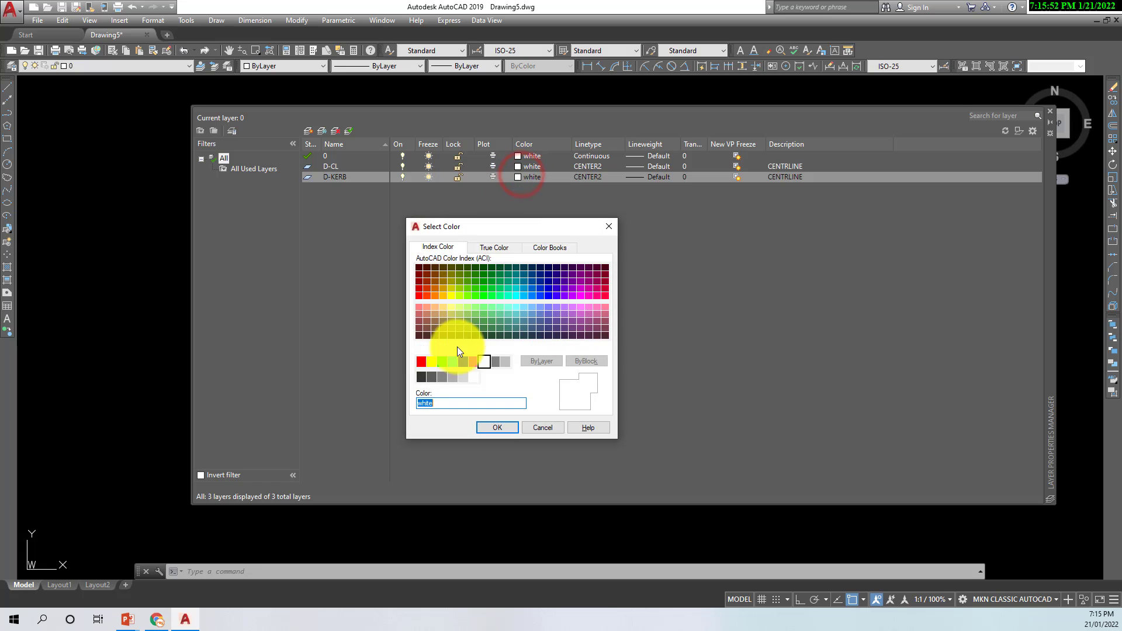
pyautogui.click(433, 364)
pyautogui.click(496, 427)
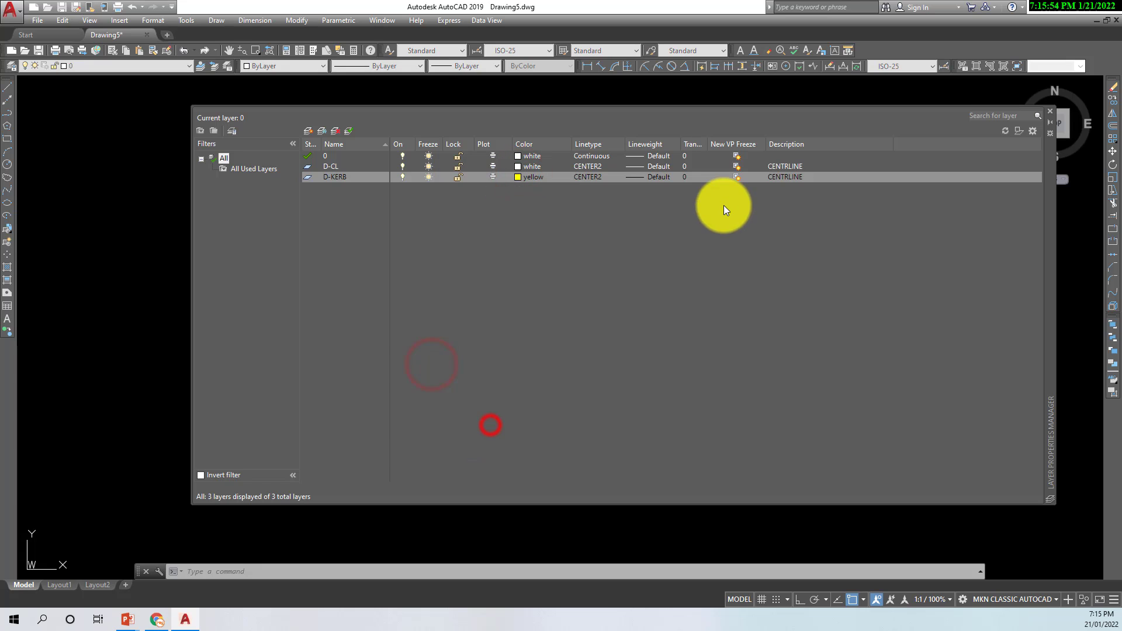
# Step: Give the D-KERB layer the description KERBLINE and set its linetype to Continuous
pyautogui.click(780, 177)
pyautogui.click(787, 175)
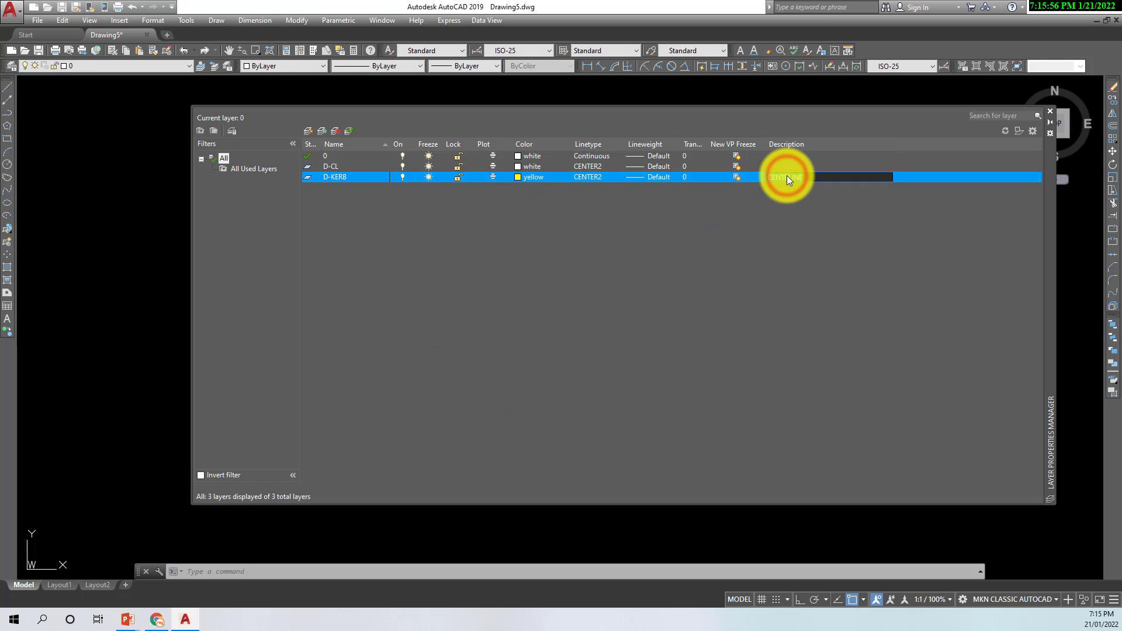
pyautogui.write('KERBLINE')
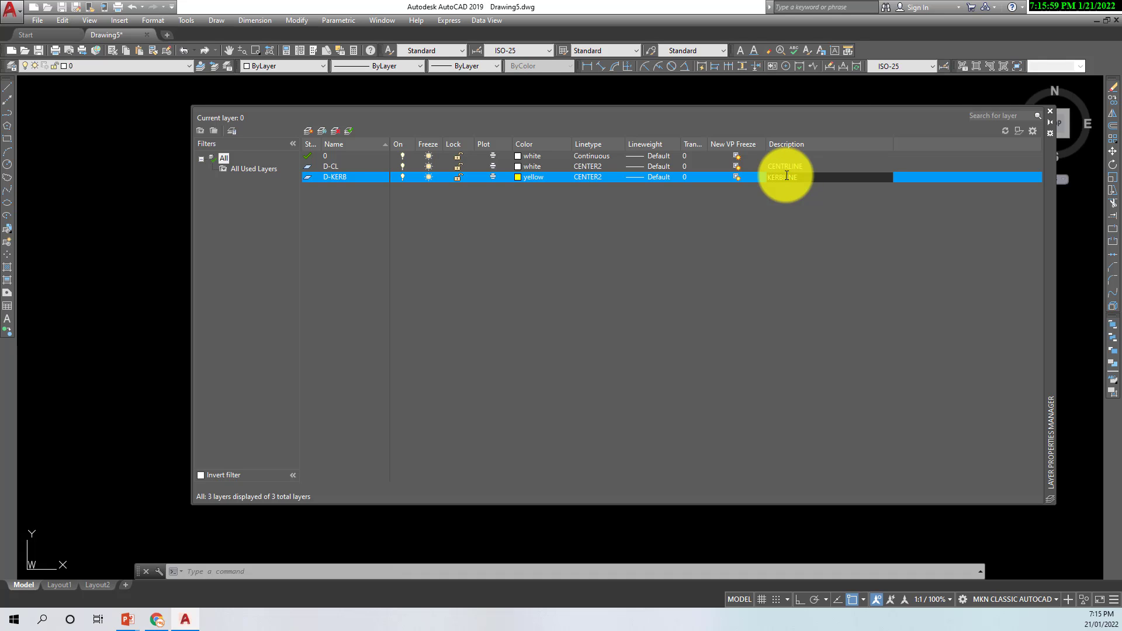
pyautogui.click(598, 176)
pyautogui.click(368, 328)
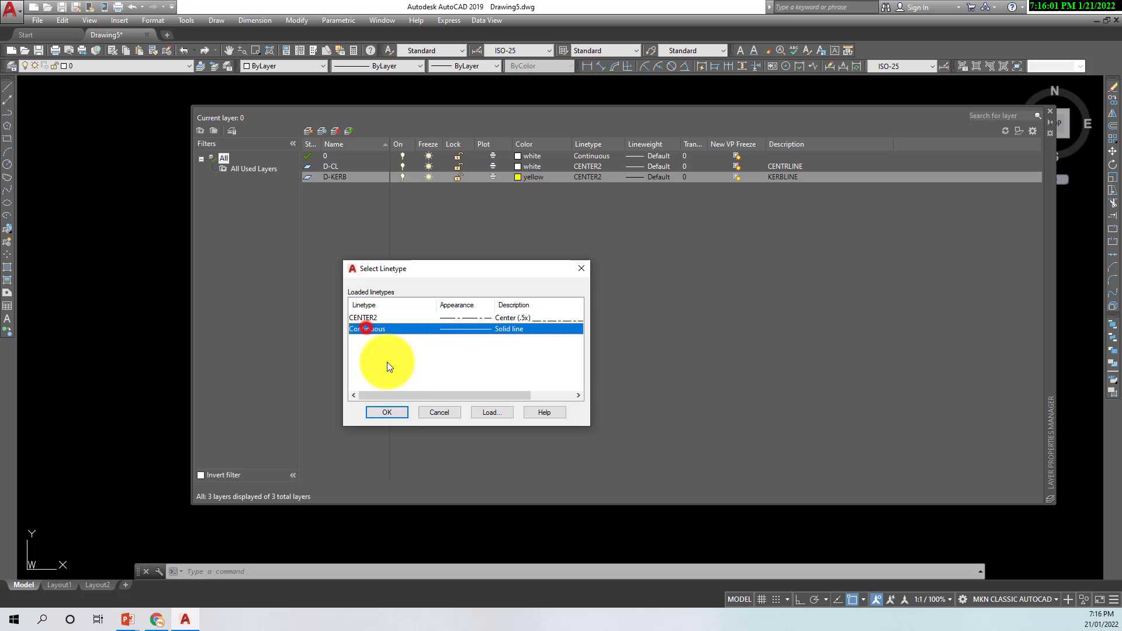
pyautogui.click(392, 412)
# Step: Create a new layer named D-TEXT with yellow as its colour
pyautogui.click(306, 131)
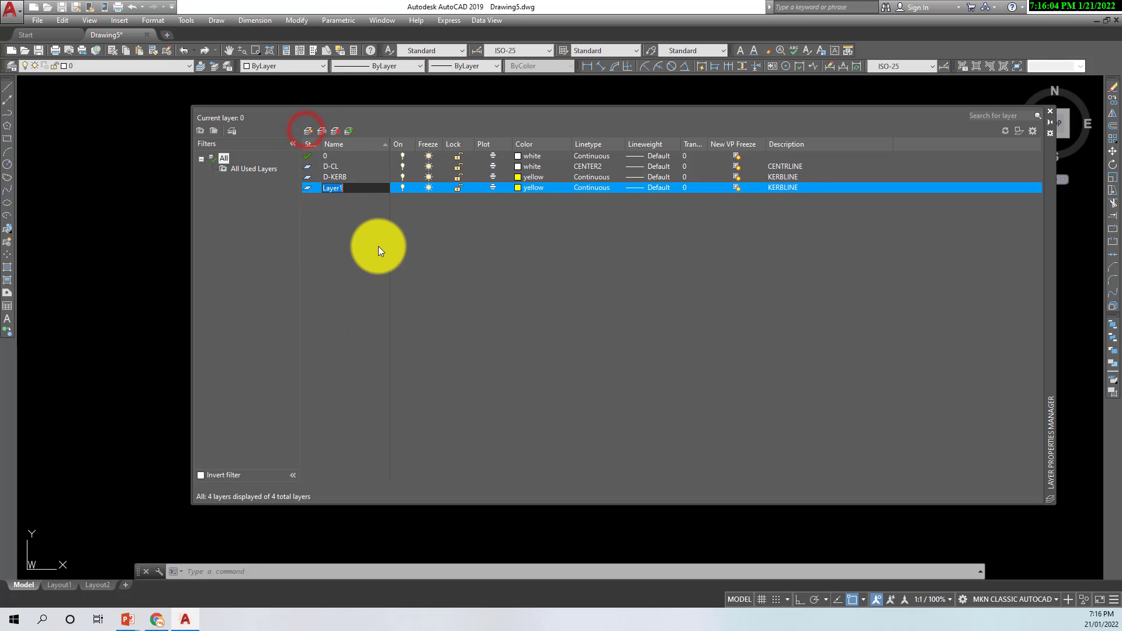
pyautogui.write('D-TEXT')
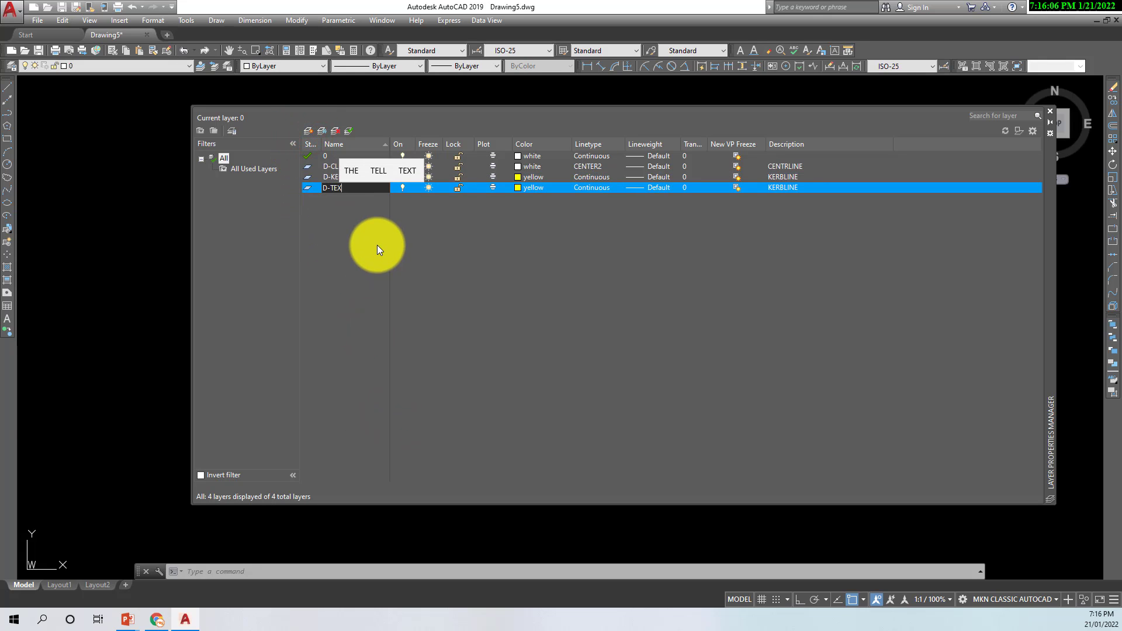
pyautogui.click(518, 189)
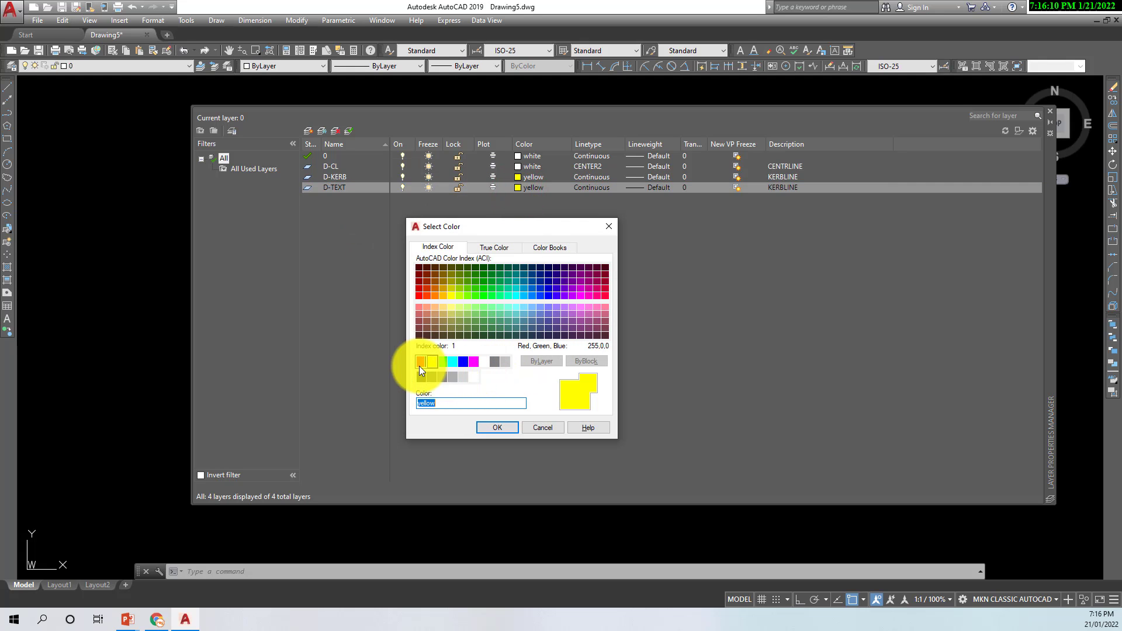
pyautogui.click(430, 361)
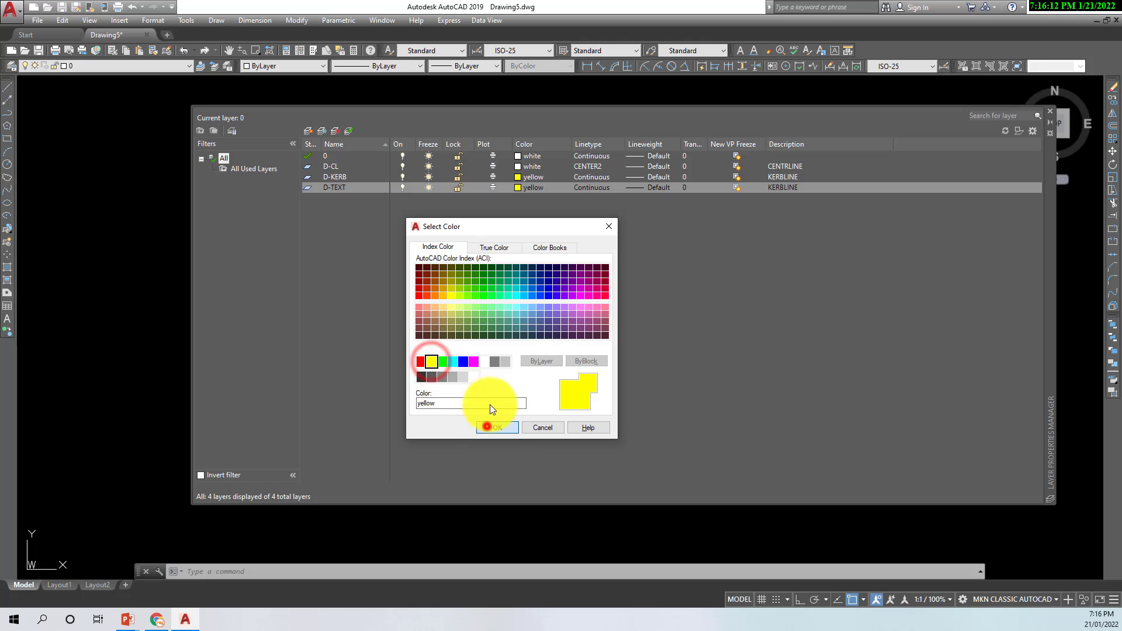
pyautogui.click(510, 428)
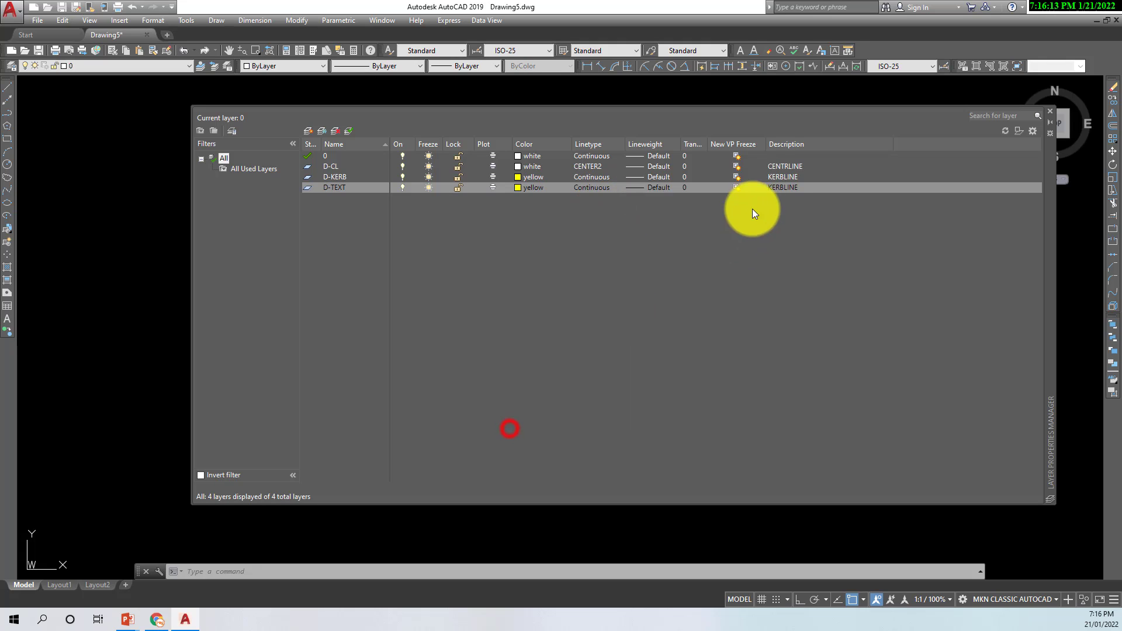
# Step: Replace the description of the D-TEXT layer with TEXT
pyautogui.click(777, 187)
pyautogui.click(784, 185)
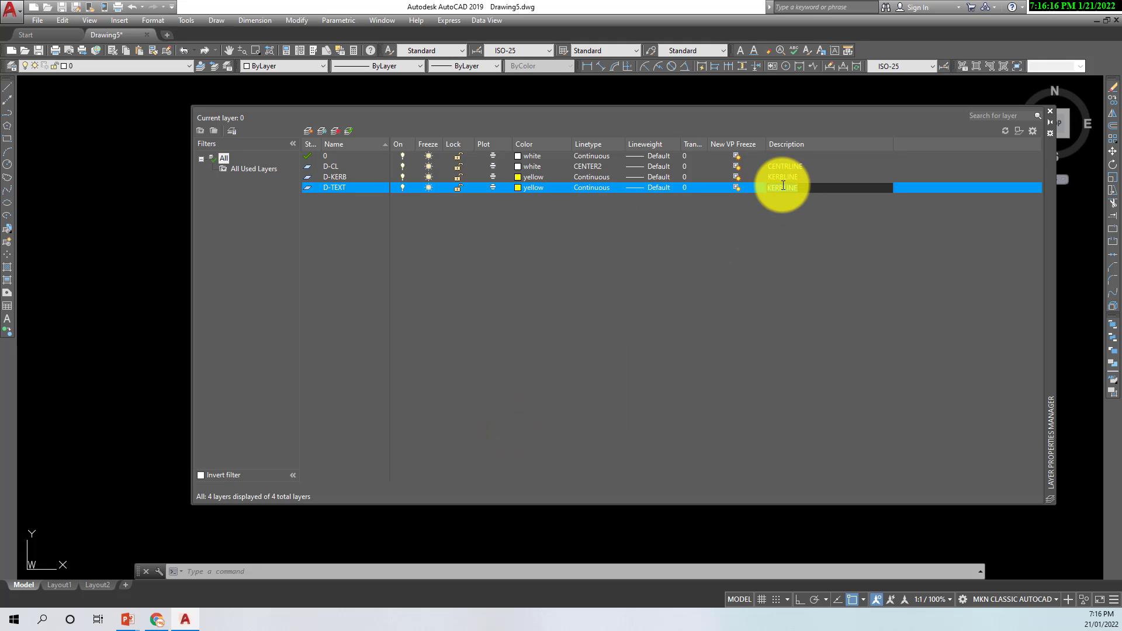
pyautogui.write('TEXT')
pyautogui.click(612, 219)
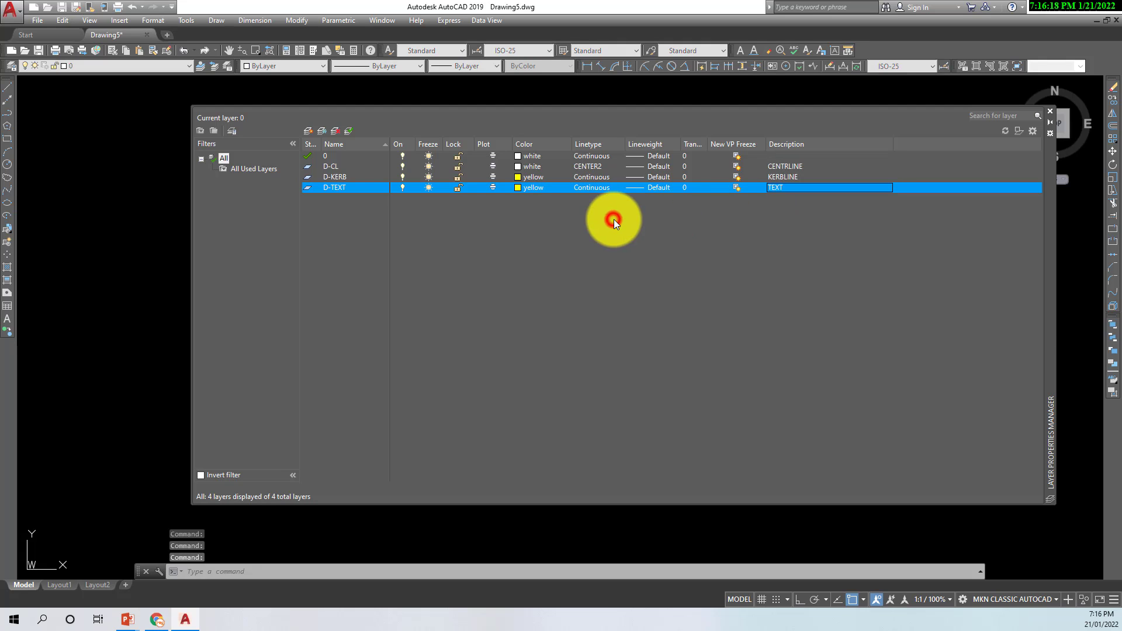
# Step: Create a new layer named D-DIM and set its colour to red
pyautogui.click(308, 131)
pyautogui.write('D')
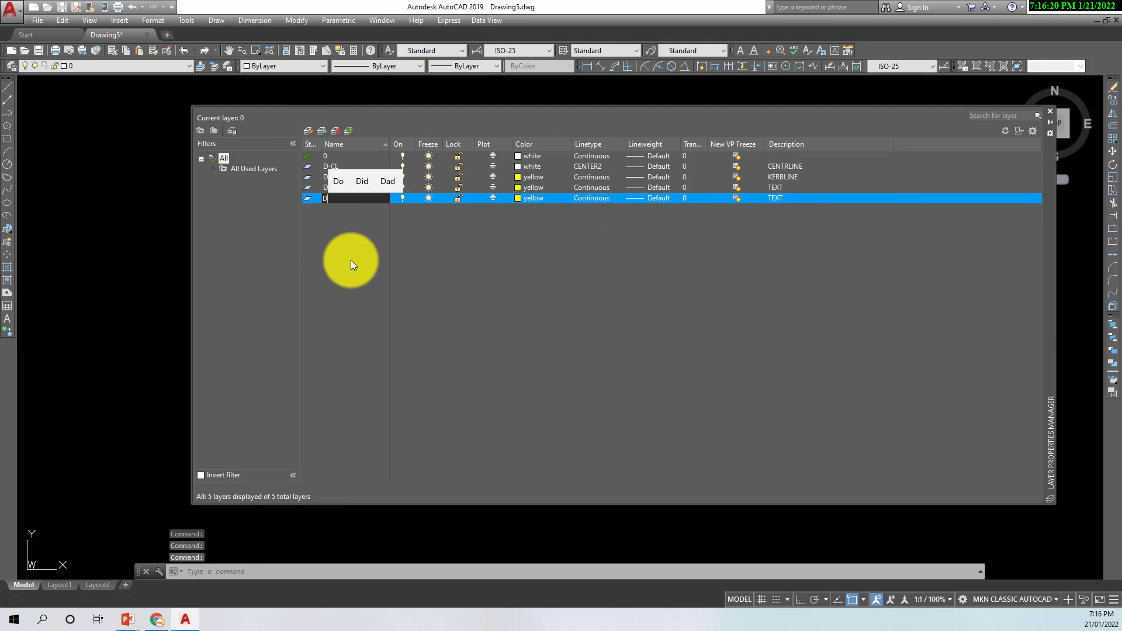
pyautogui.write('-DIM')
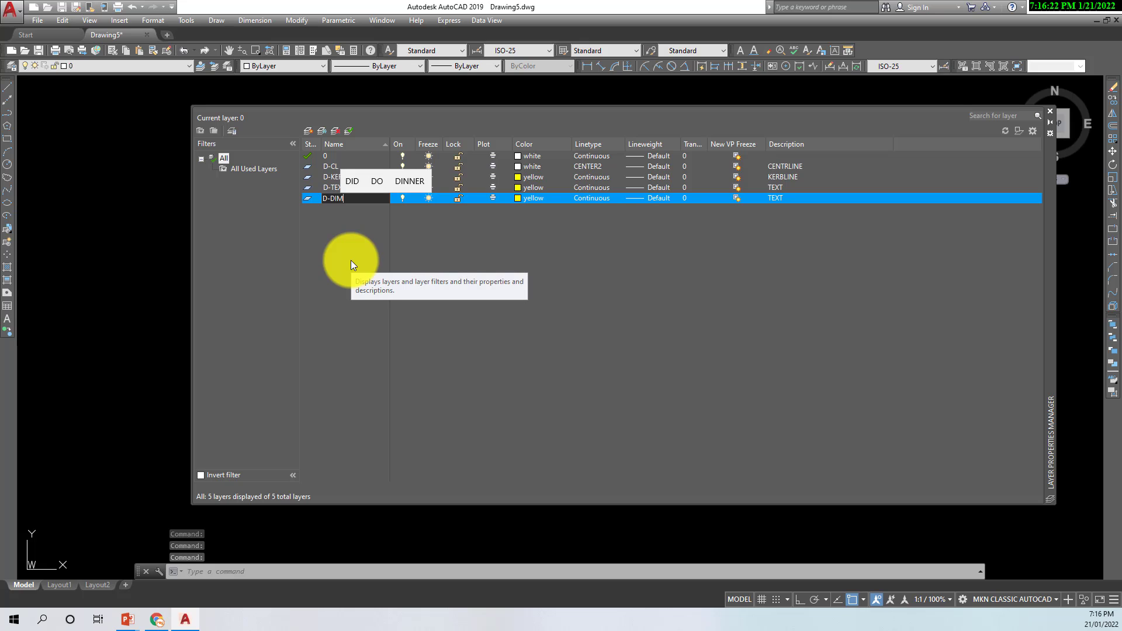
pyautogui.click(524, 198)
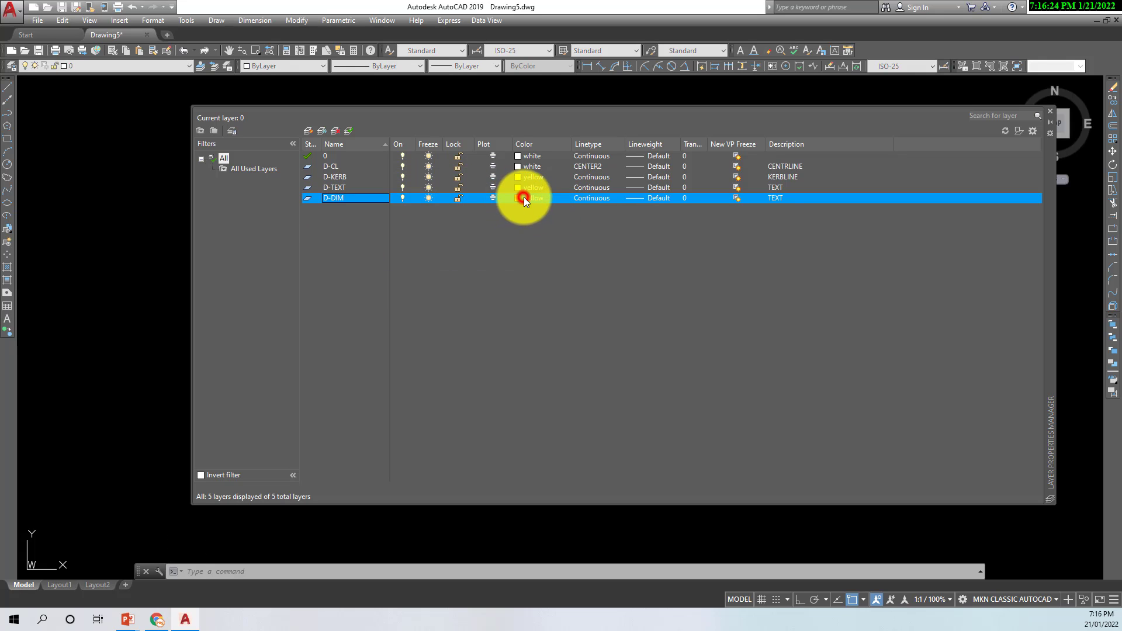
pyautogui.click(420, 362)
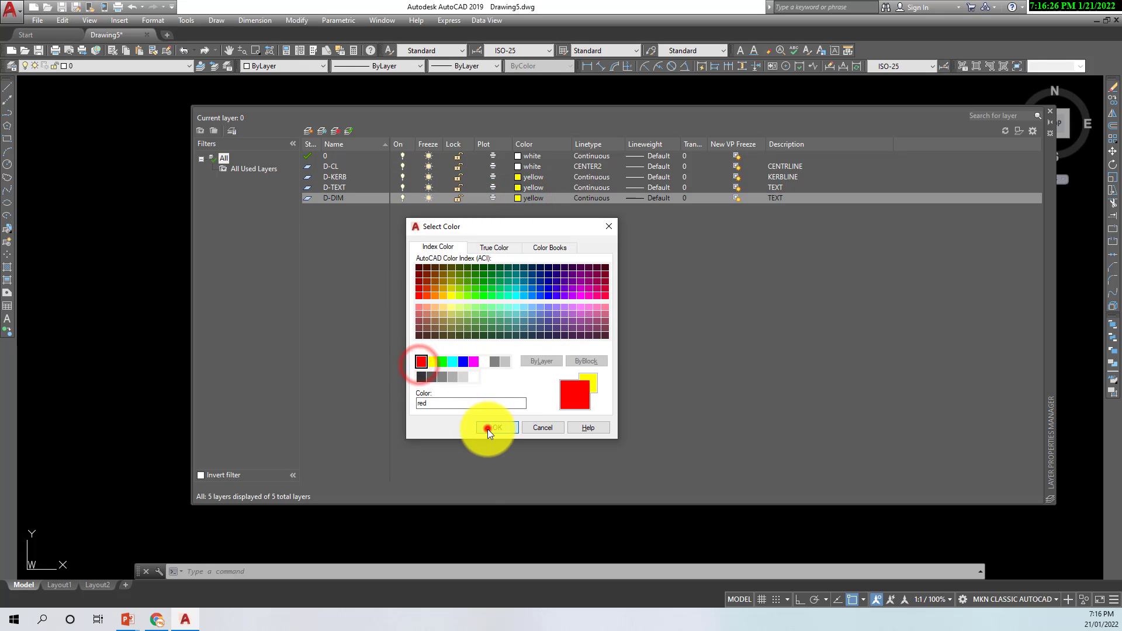
pyautogui.click(488, 428)
# Step: Replace the description of the D-DIM layer with DIM
pyautogui.click(777, 198)
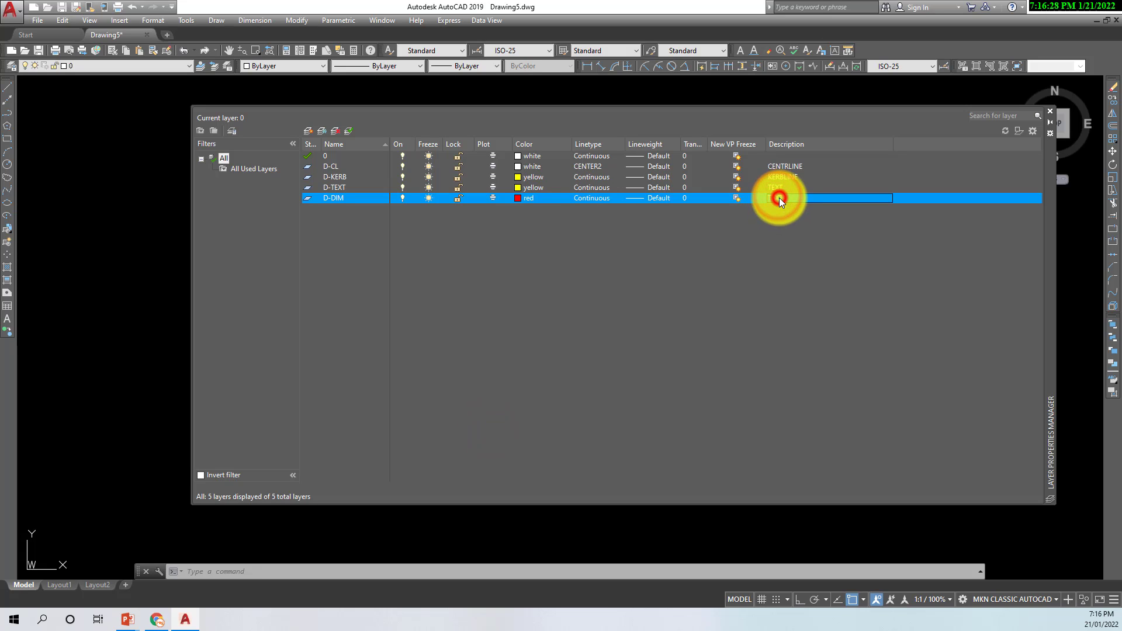
pyautogui.write('DIM')
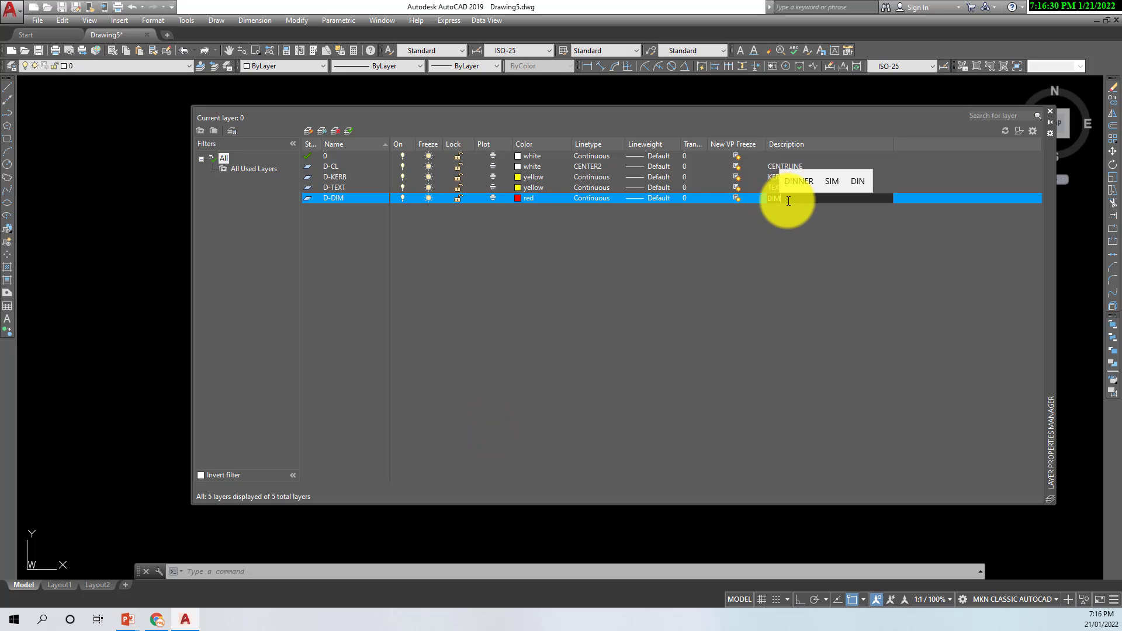
pyautogui.click(769, 323)
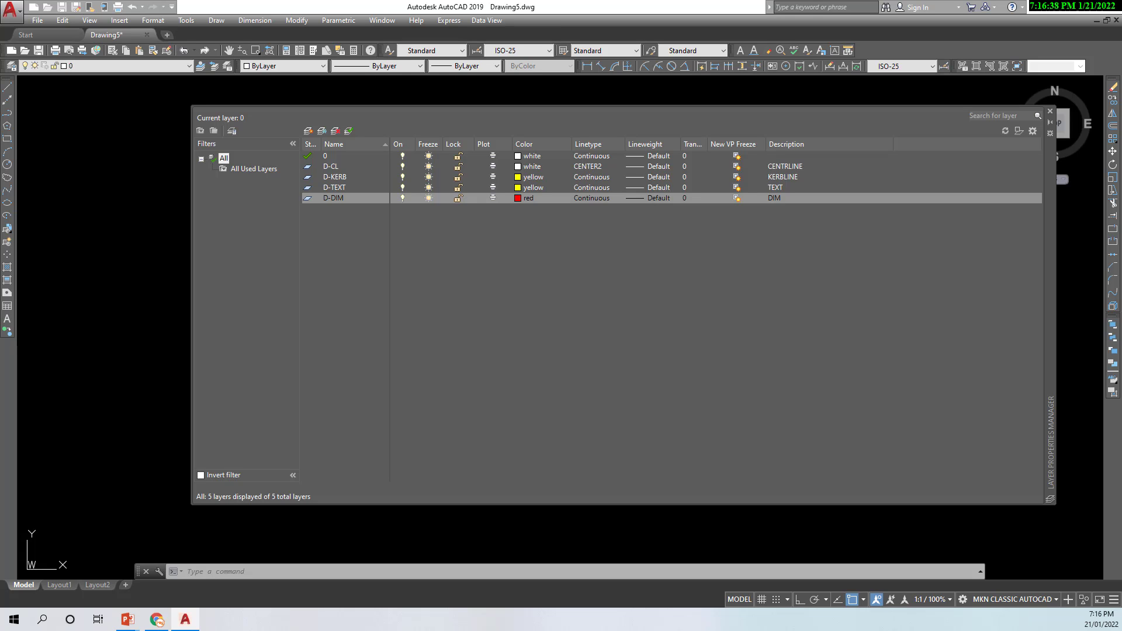
# Step: Examine the names, colours, linetypes and descriptions in the example project's layer list, and close both layer managers
pyautogui.moveTo(1121, 140); pyautogui.dragTo(1004, 128)
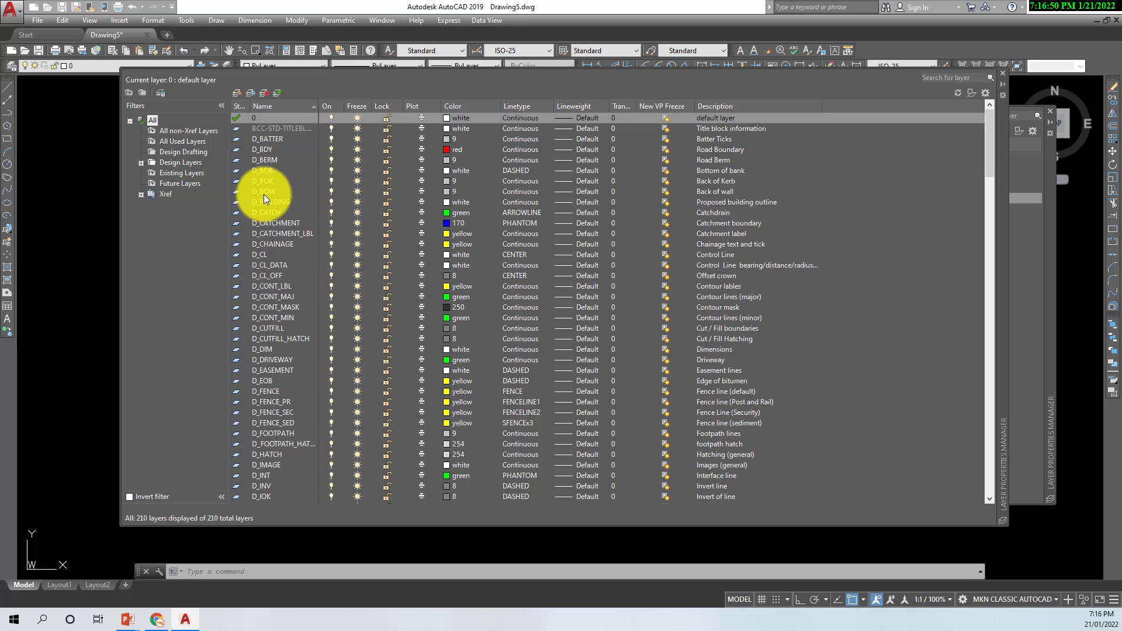
pyautogui.click(263, 149)
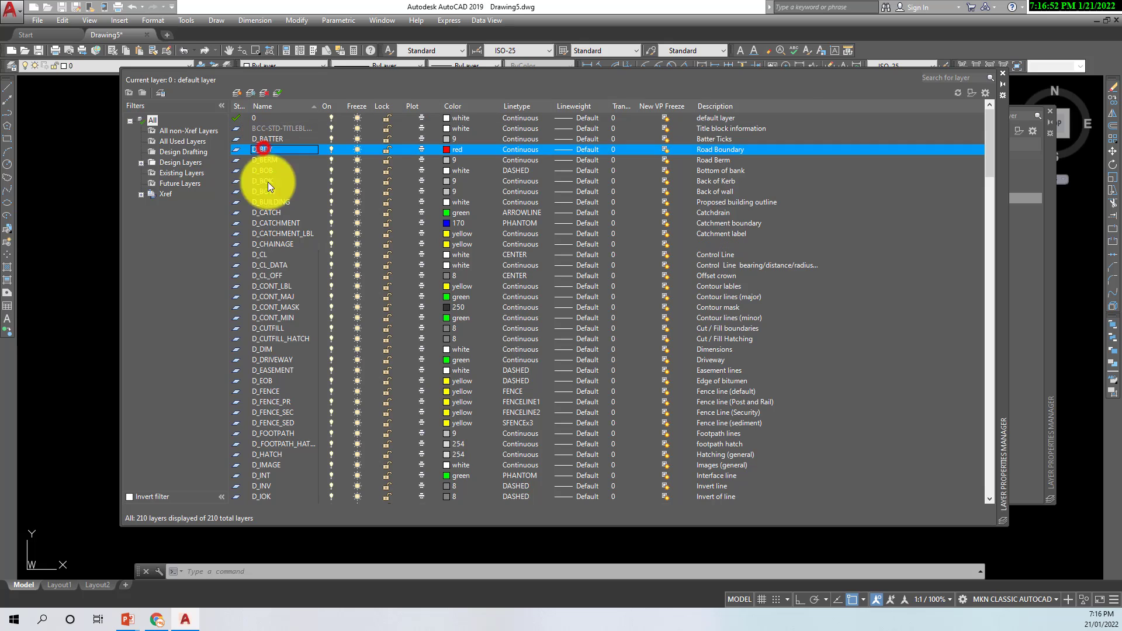
pyautogui.scroll(-1, 260, 208)
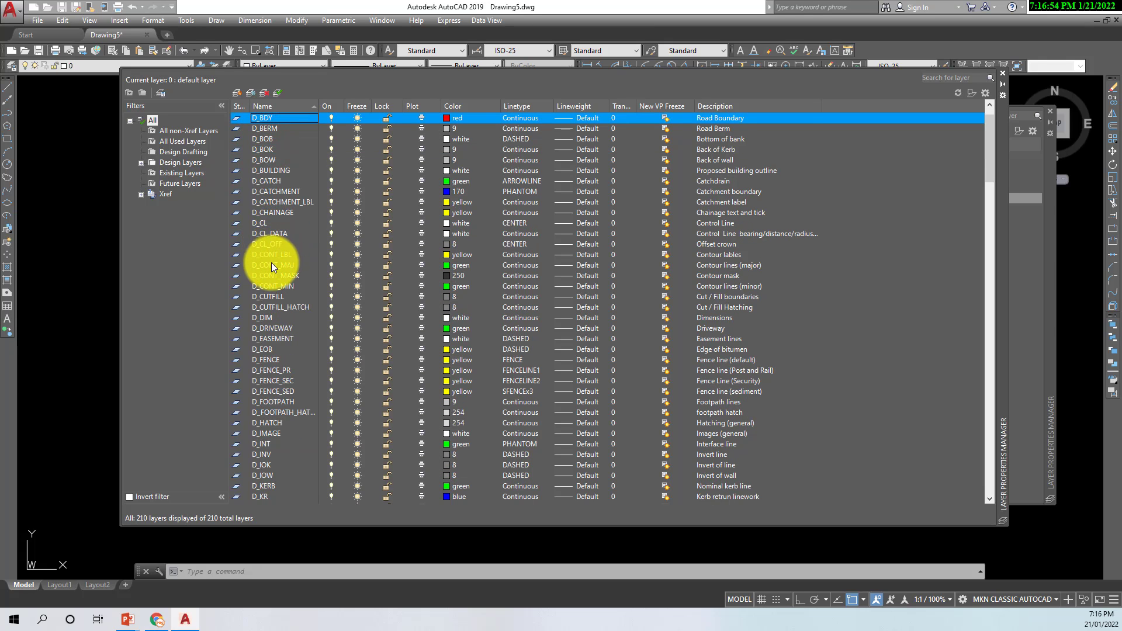
pyautogui.scroll(-20, 263, 275)
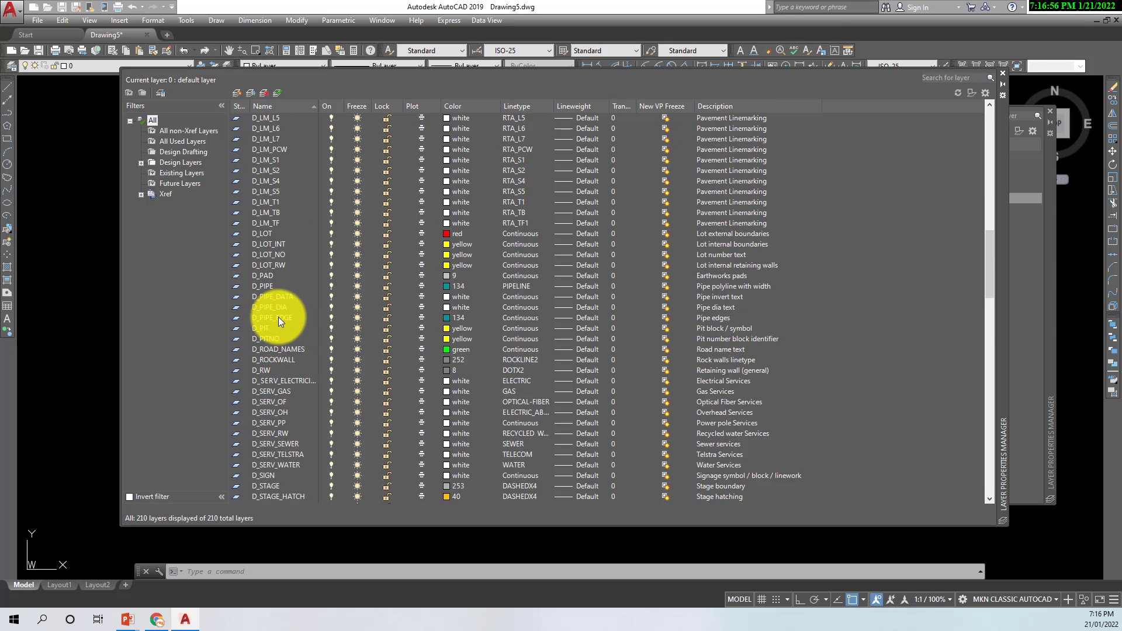
pyautogui.scroll(-20, 274, 322)
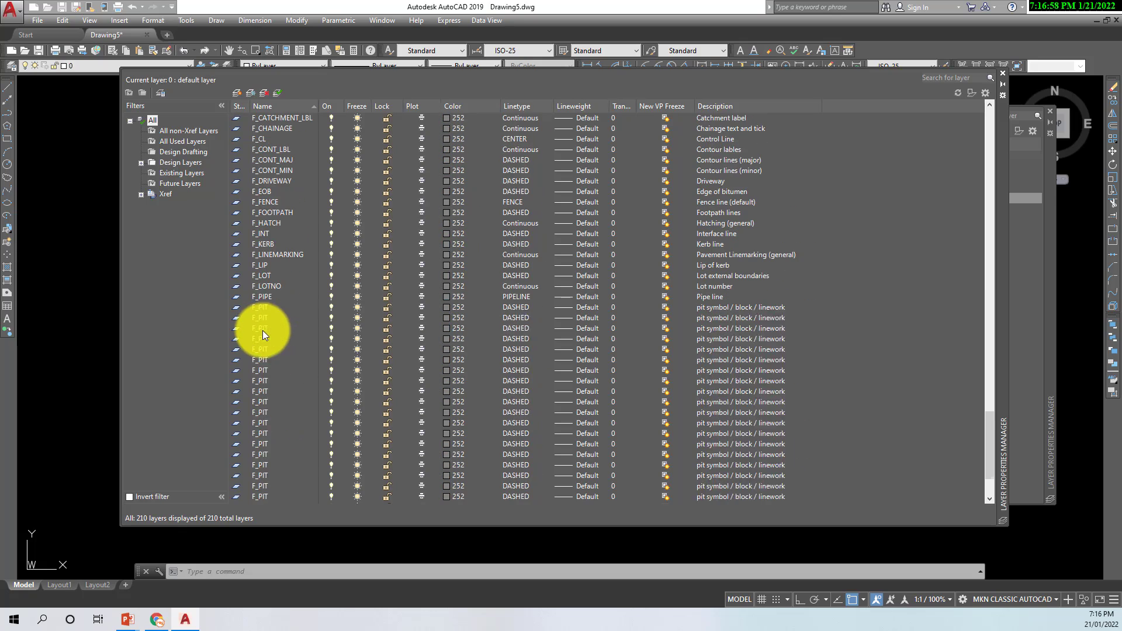
pyautogui.scroll(18, 275, 326)
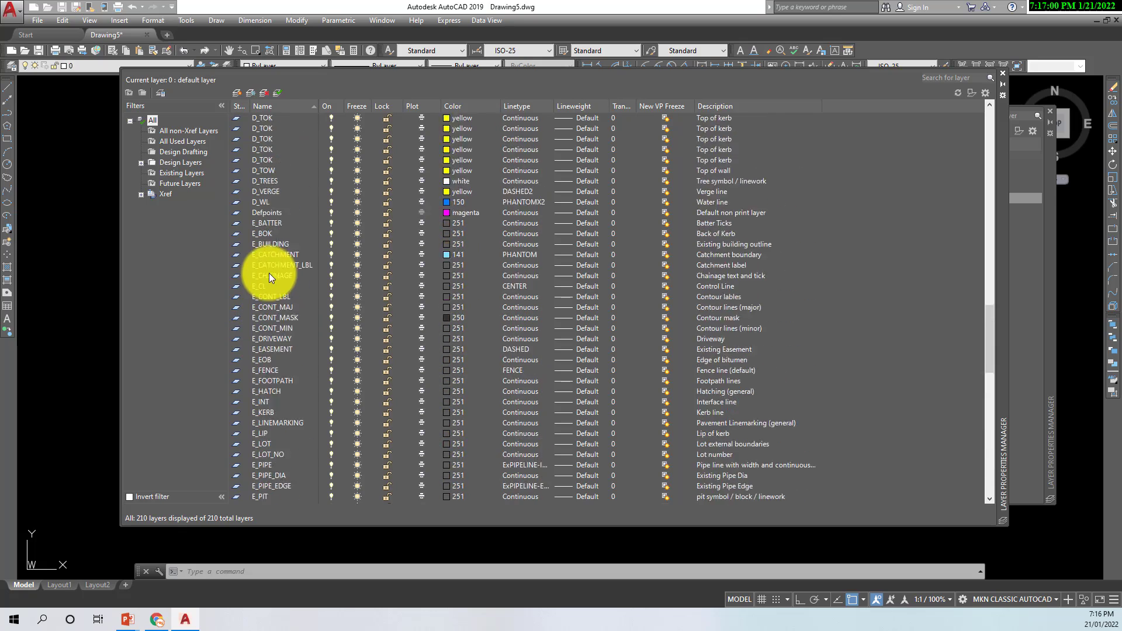
pyautogui.scroll(20, 274, 193)
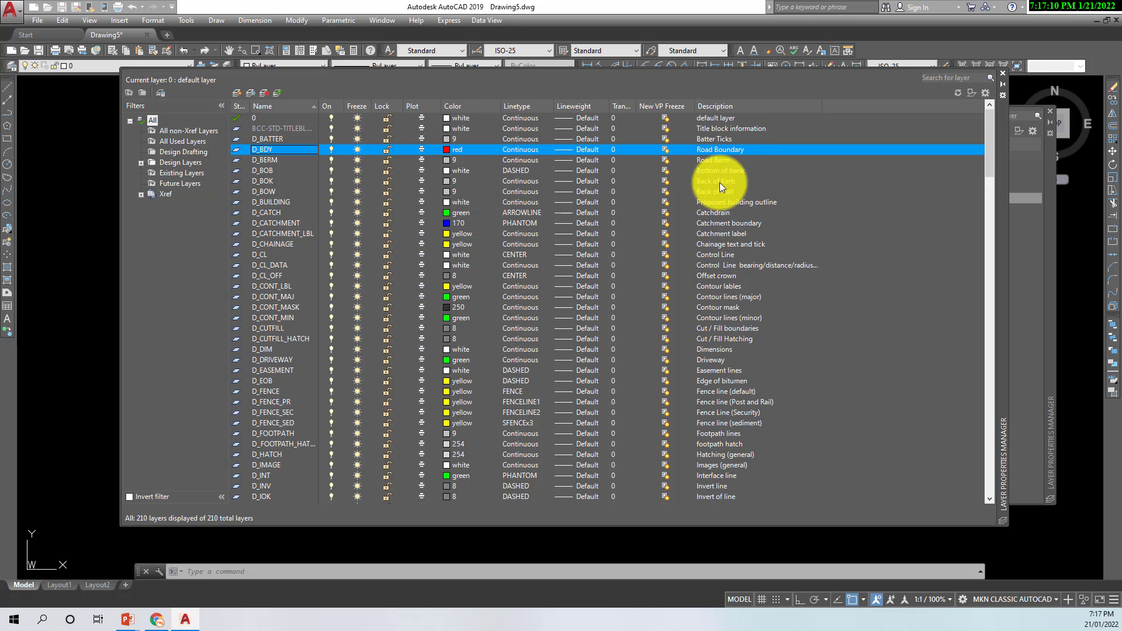
pyautogui.doubleClick(713, 279)
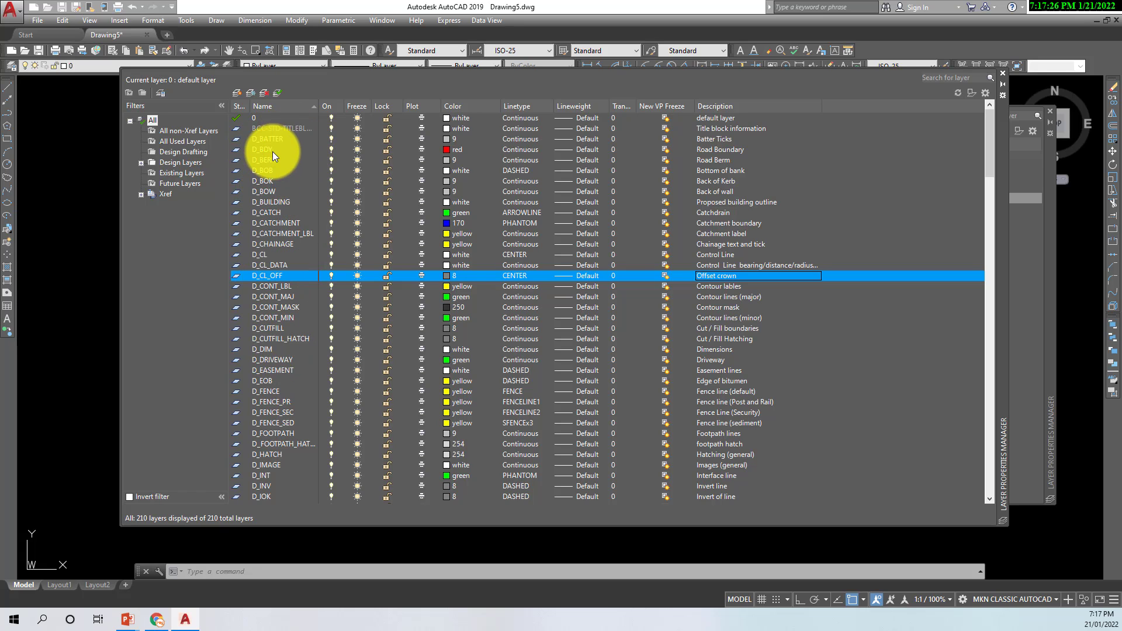
pyautogui.click(1003, 73)
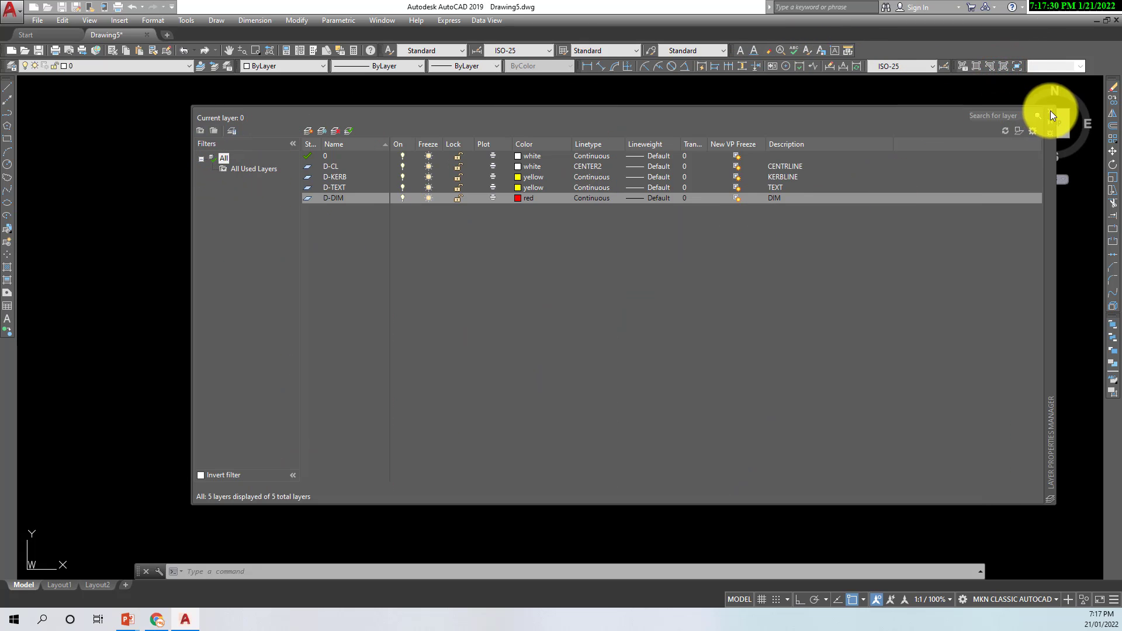
pyautogui.click(1051, 111)
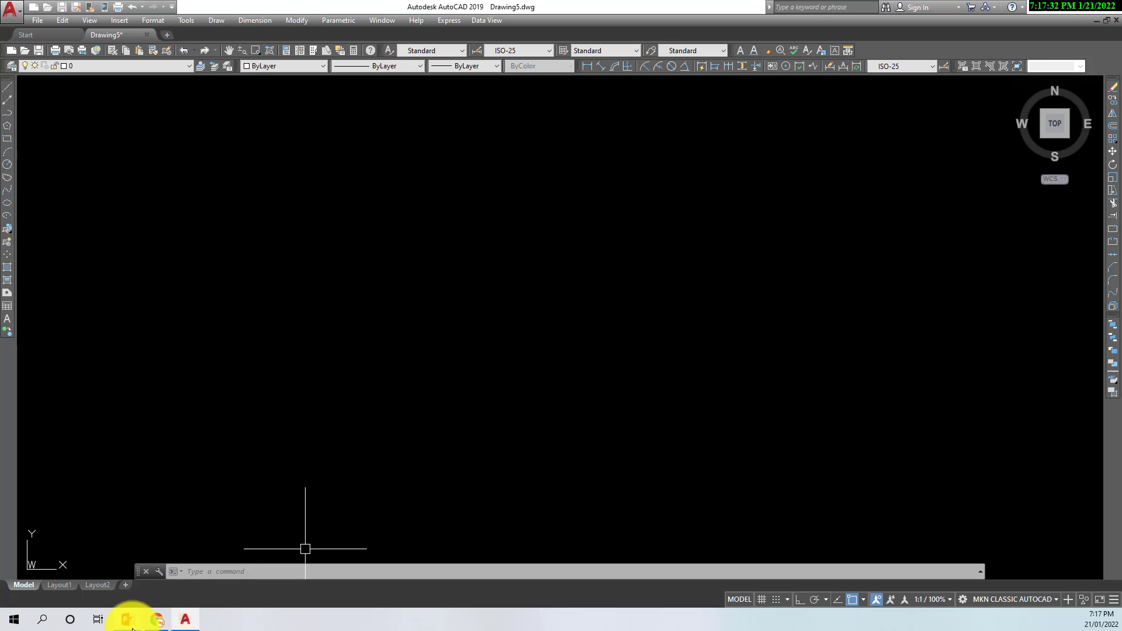
# Step: Switch to the PowerPoint outline and review the steps for setting up the paper size and plotting parameters
pyautogui.click(127, 620)
pyautogui.click(184, 575)
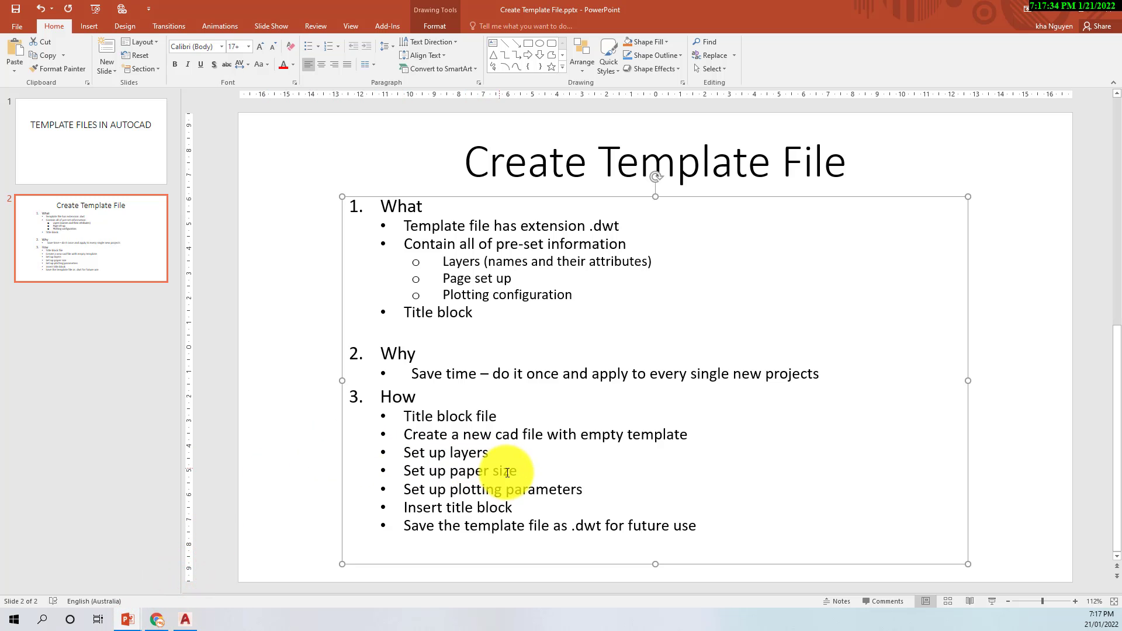
pyautogui.moveTo(519, 471); pyautogui.dragTo(388, 470)
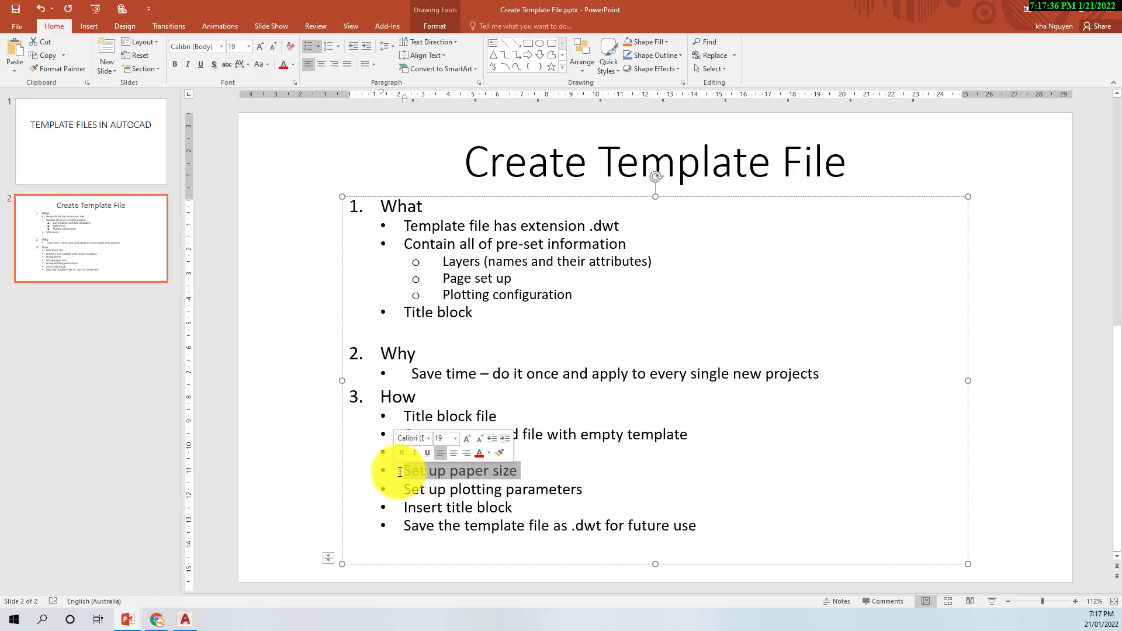
pyautogui.moveTo(584, 491); pyautogui.dragTo(383, 495)
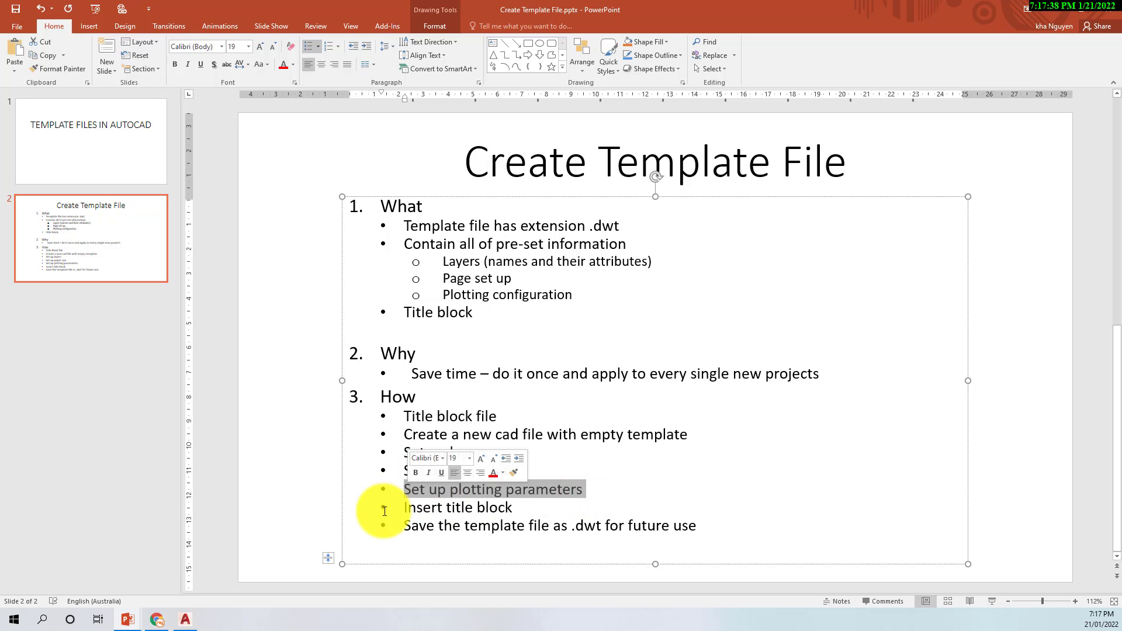
# Step: Switch back to AutoCAD, open Layout1 without changing its page setup, and delete its default viewport
pyautogui.click(185, 619)
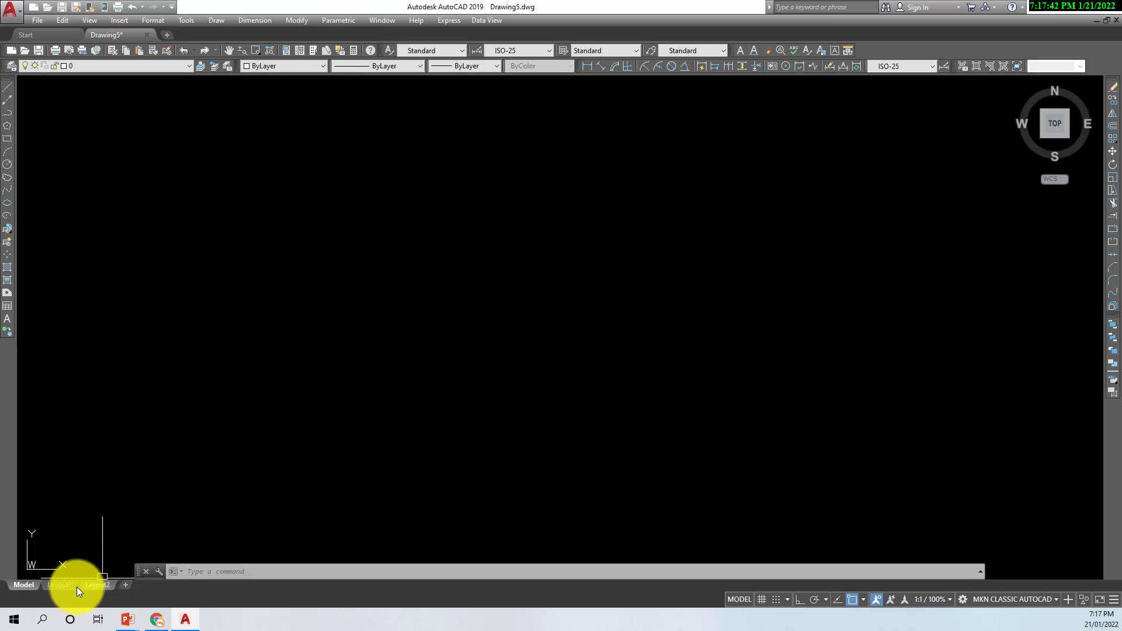
pyautogui.click(62, 584)
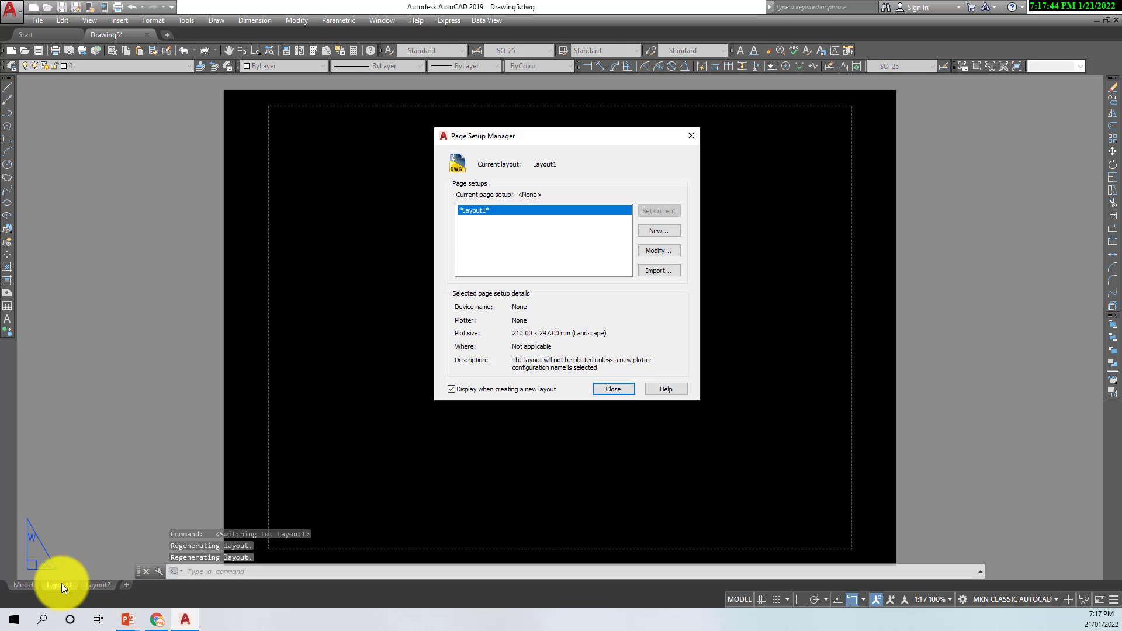
pyautogui.click(607, 389)
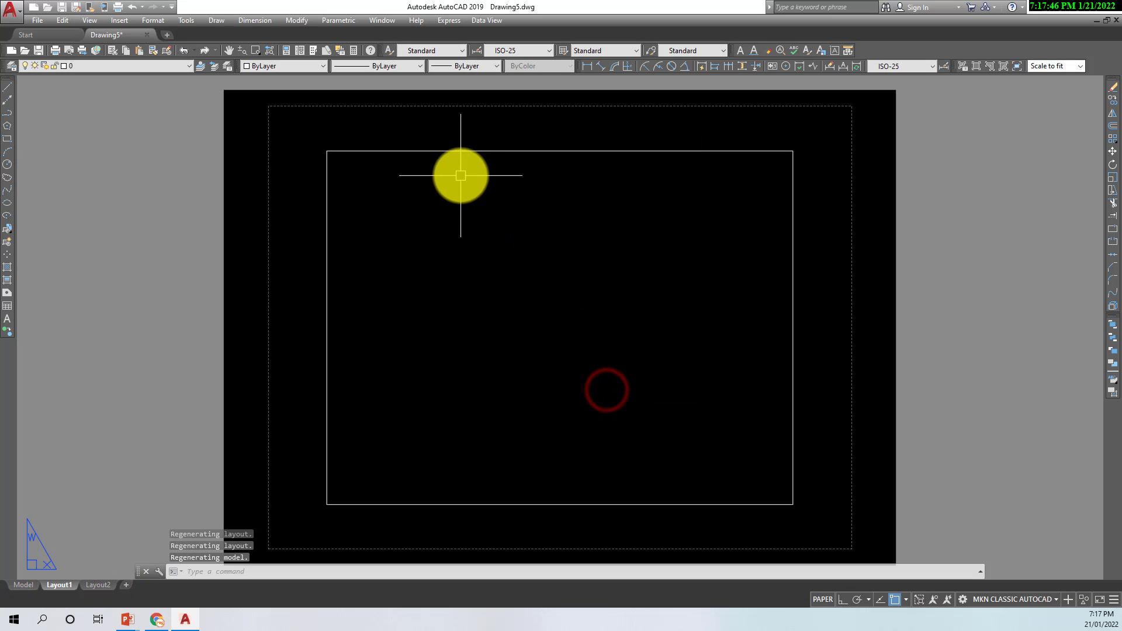
pyautogui.click(460, 151)
pyautogui.press('Delete')
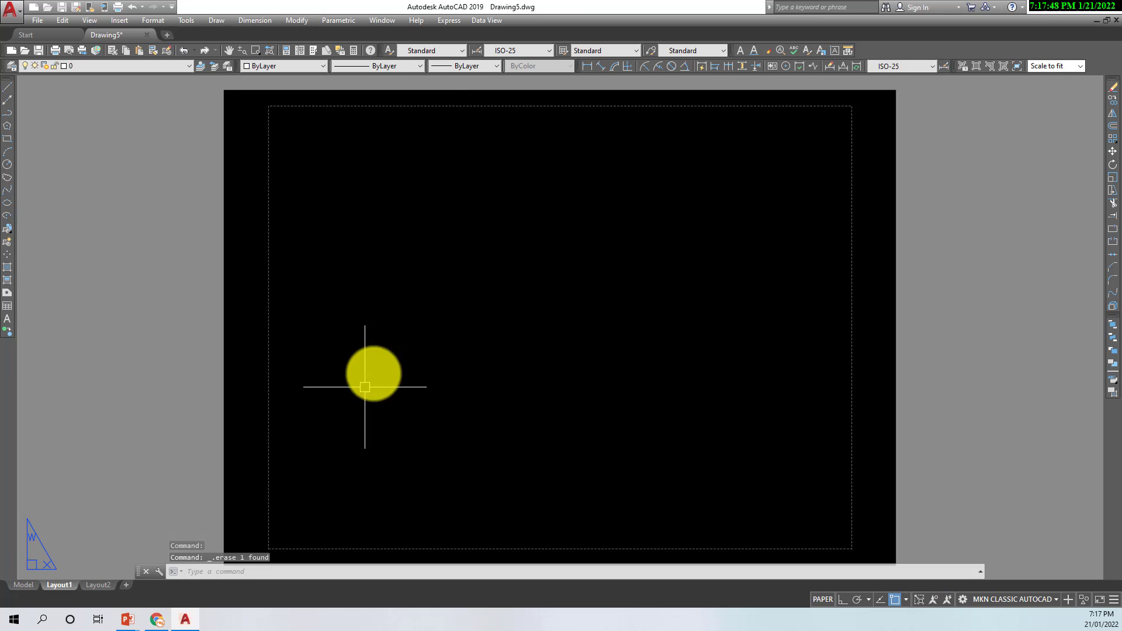
# Step: Create a new page setup named A1 PDF PLOTTING for Layout1, based on the Layout1 settings
pyautogui.rightClick(61, 585)
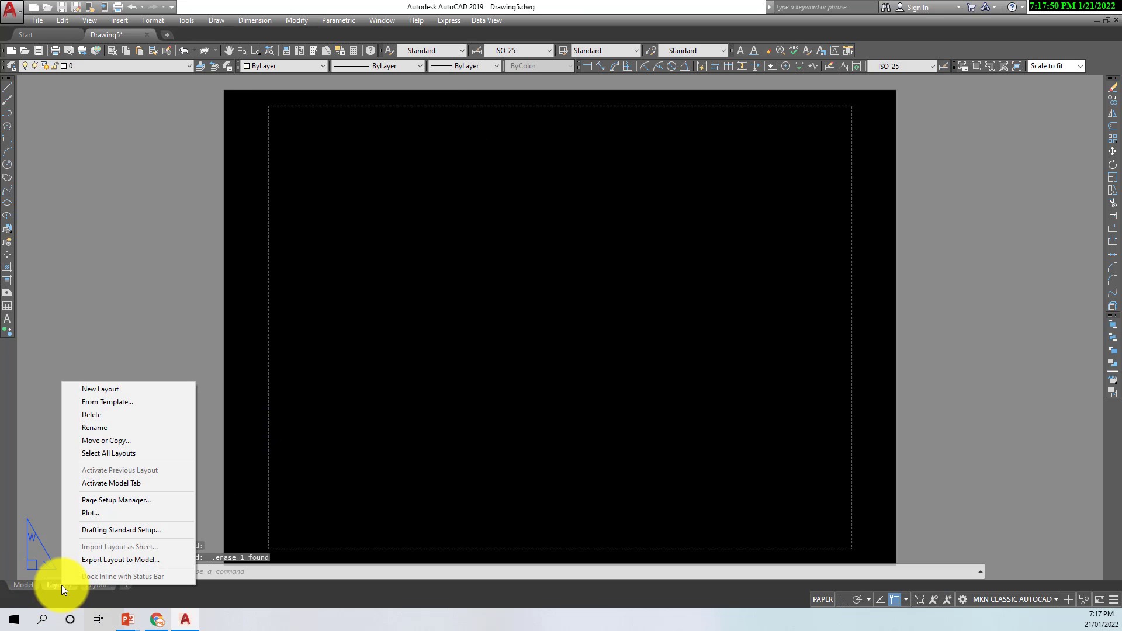
pyautogui.click(114, 502)
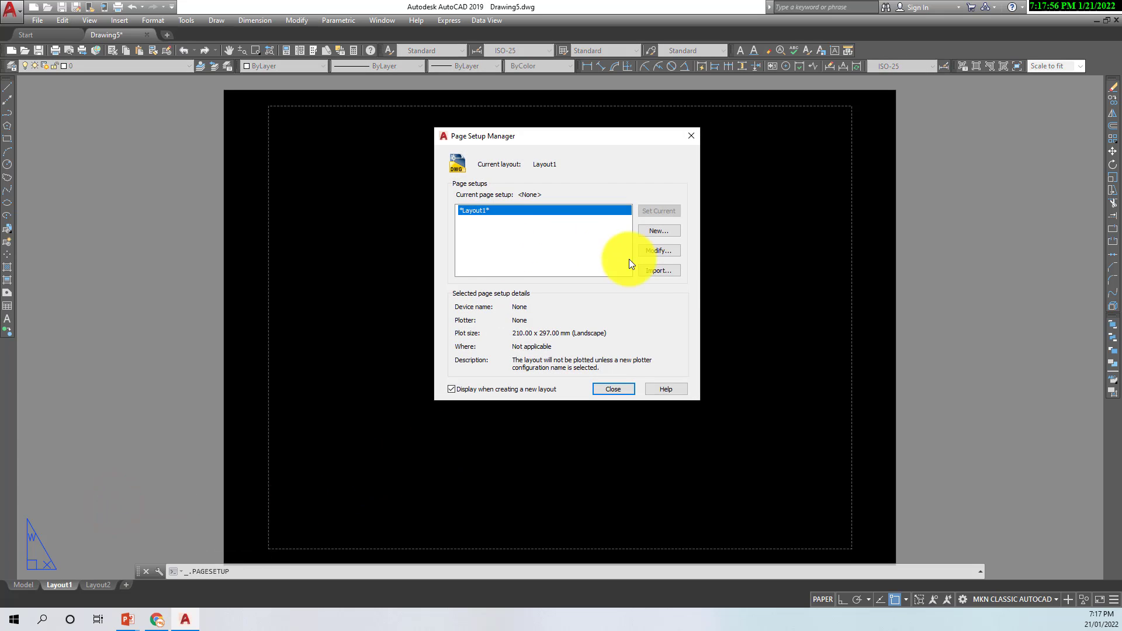
pyautogui.click(671, 230)
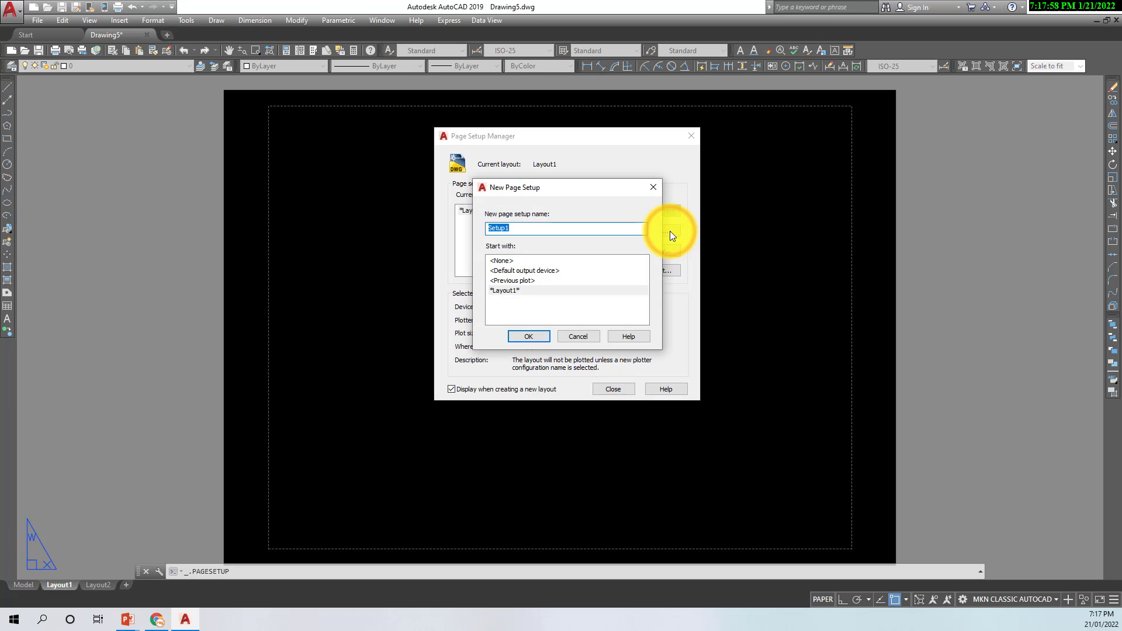
pyautogui.write('A1')
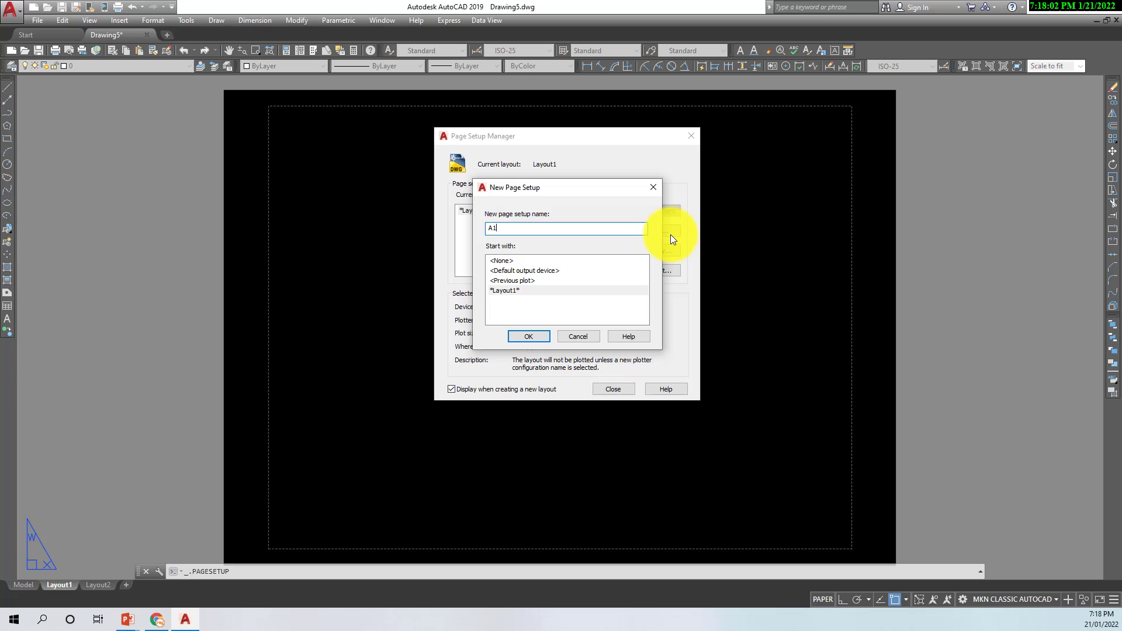
pyautogui.write(' PDF PLOTTING')
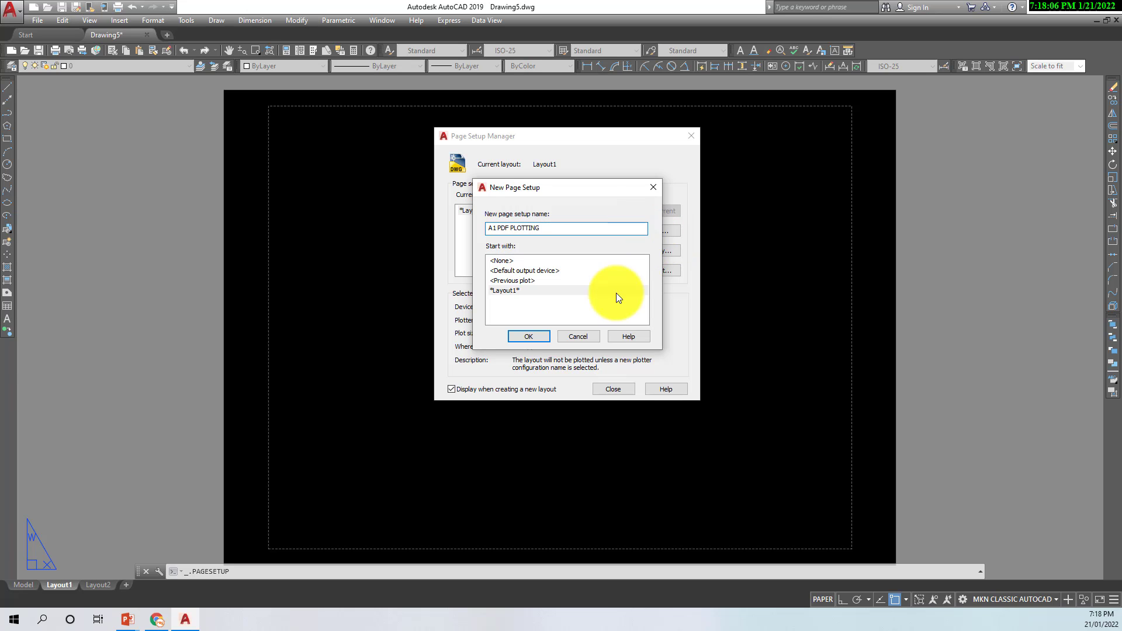
pyautogui.click(543, 336)
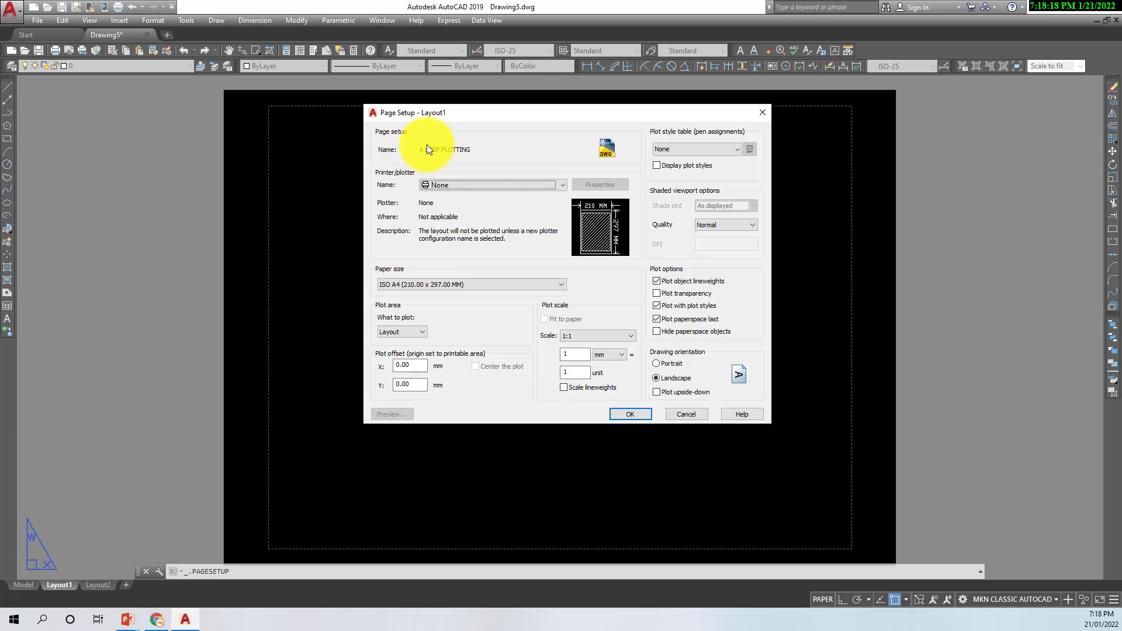
# Step: Set the plotter to AutoCAD PDF (High Quality Print).pc3 and the paper size to ISO full bleed A1 (841.00 x 594.00 MM)
pyautogui.click(562, 185)
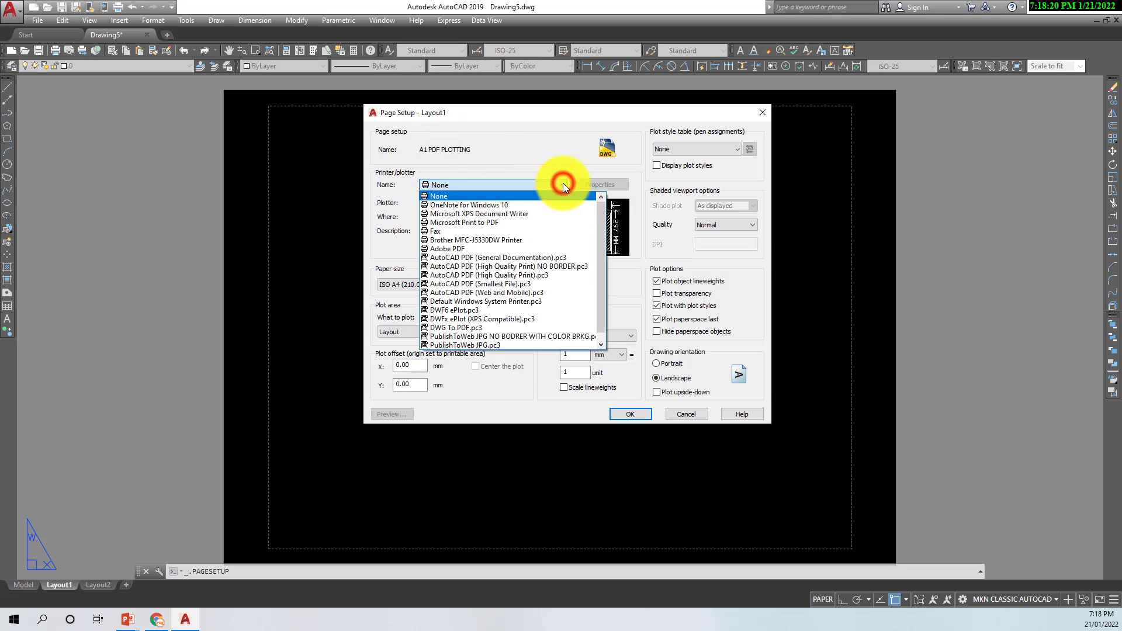
pyautogui.click(486, 275)
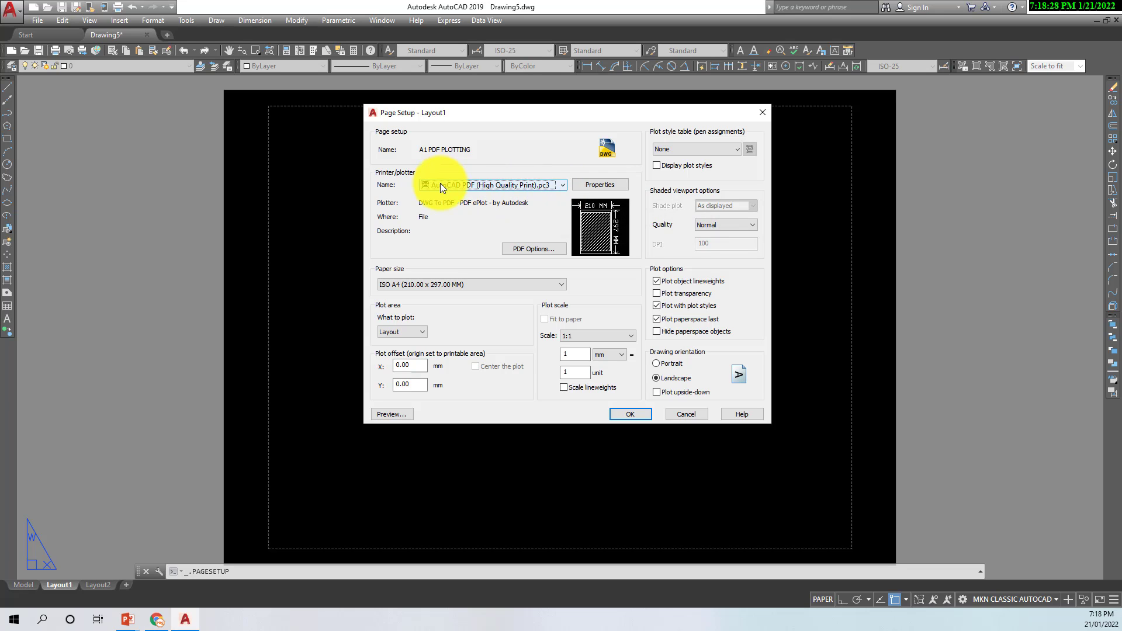
pyautogui.click(550, 285)
pyautogui.moveTo(561, 457); pyautogui.dragTo(544, 304)
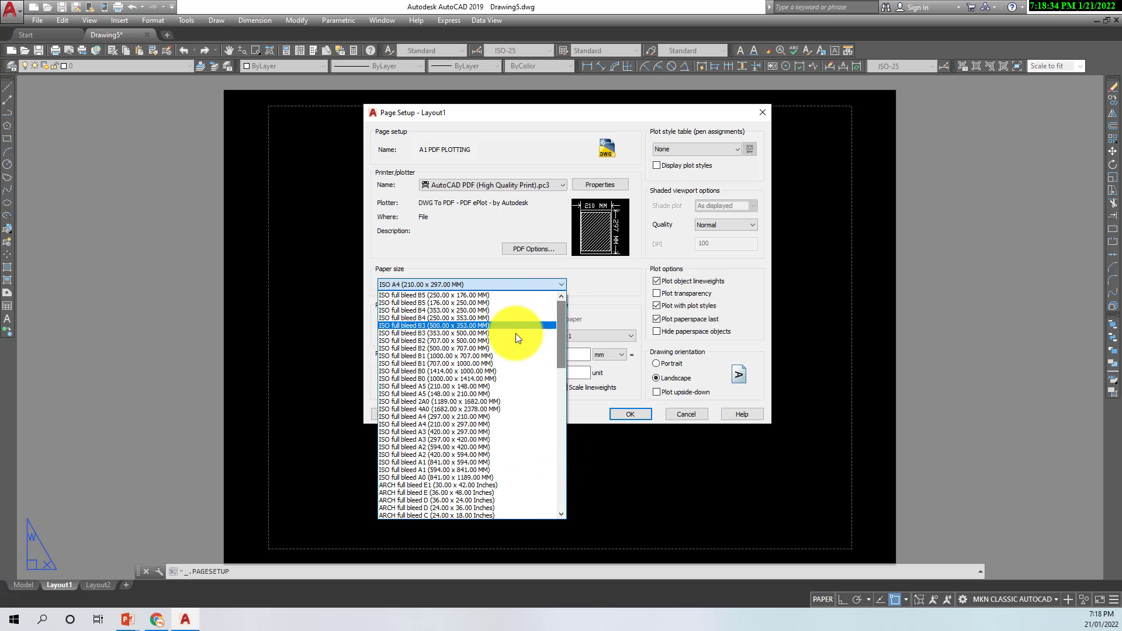
pyautogui.click(443, 462)
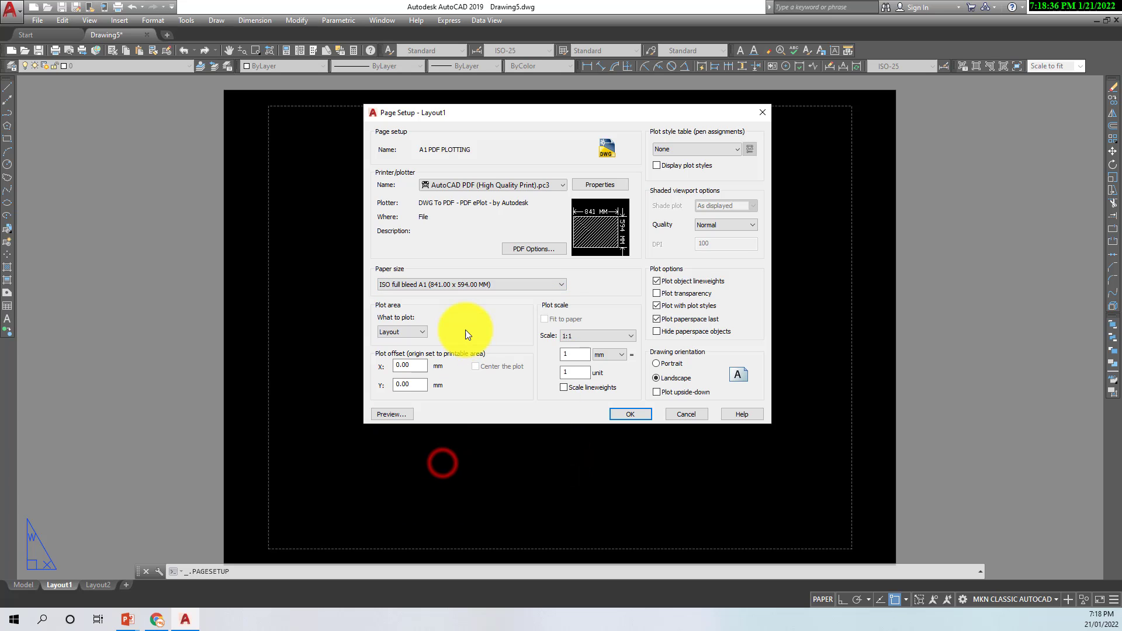
# Step: Keep Layout as the plot area with a zero plot offset, and enable plot transparency
pyautogui.click(418, 336)
pyautogui.click(418, 336)
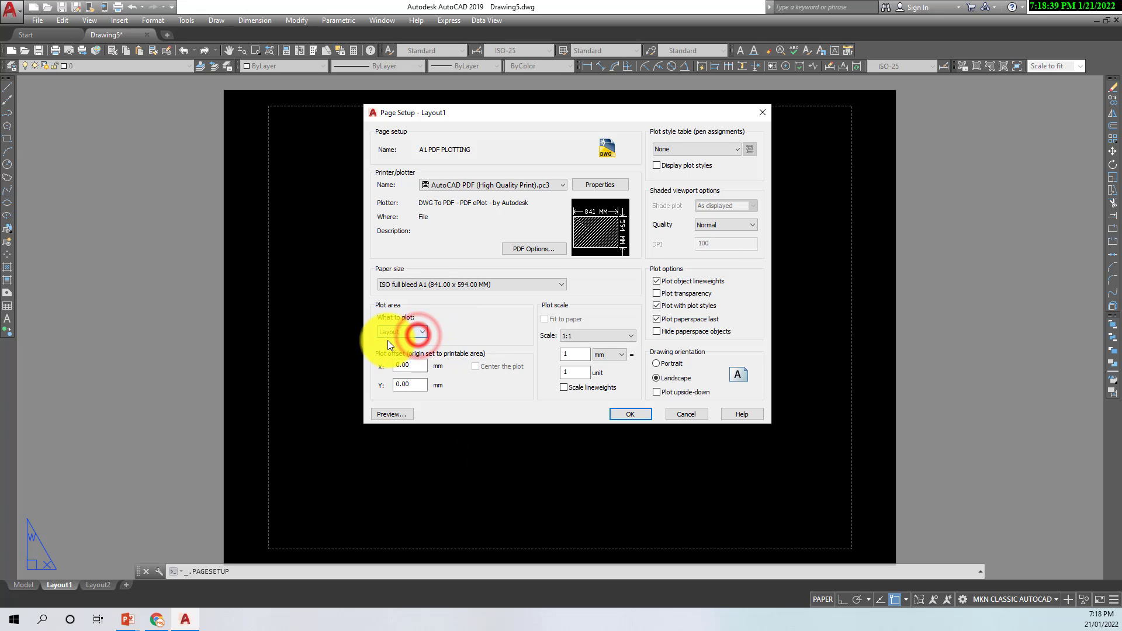
pyautogui.click(417, 384)
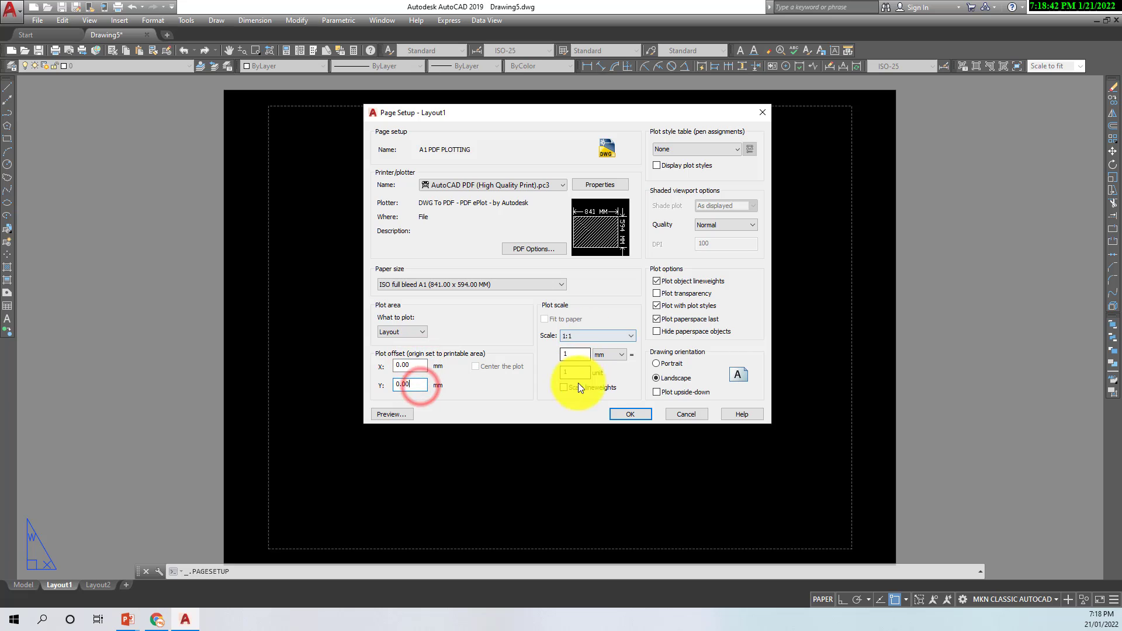
pyautogui.click(657, 294)
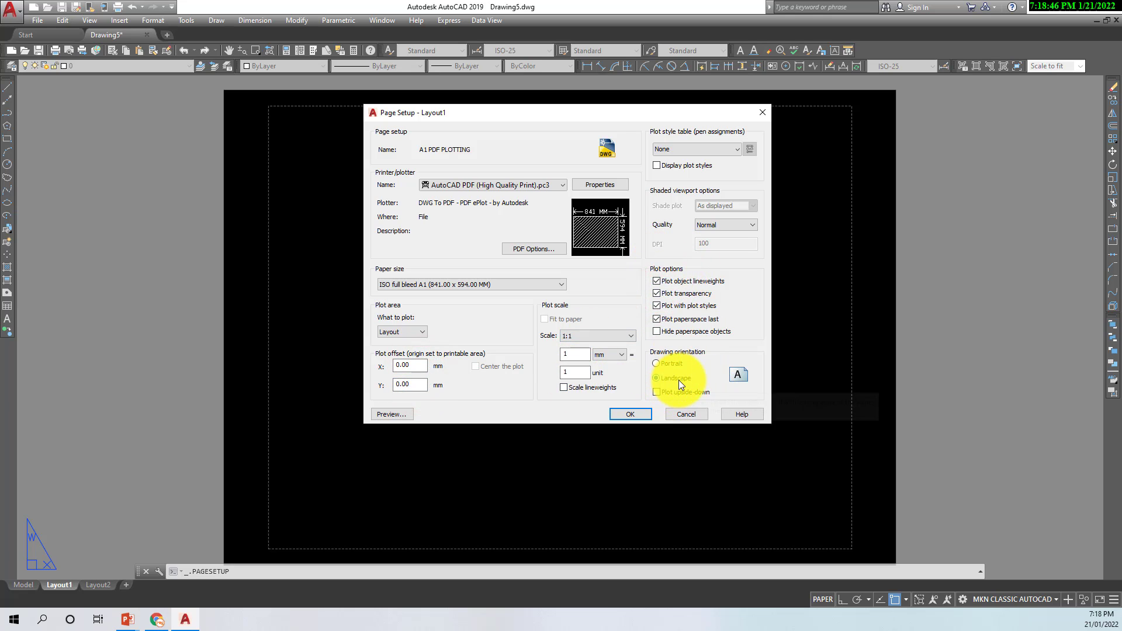
# Step: Look through the plot style tables available for the A1 PDF PLOTTING page setup
pyautogui.click(739, 151)
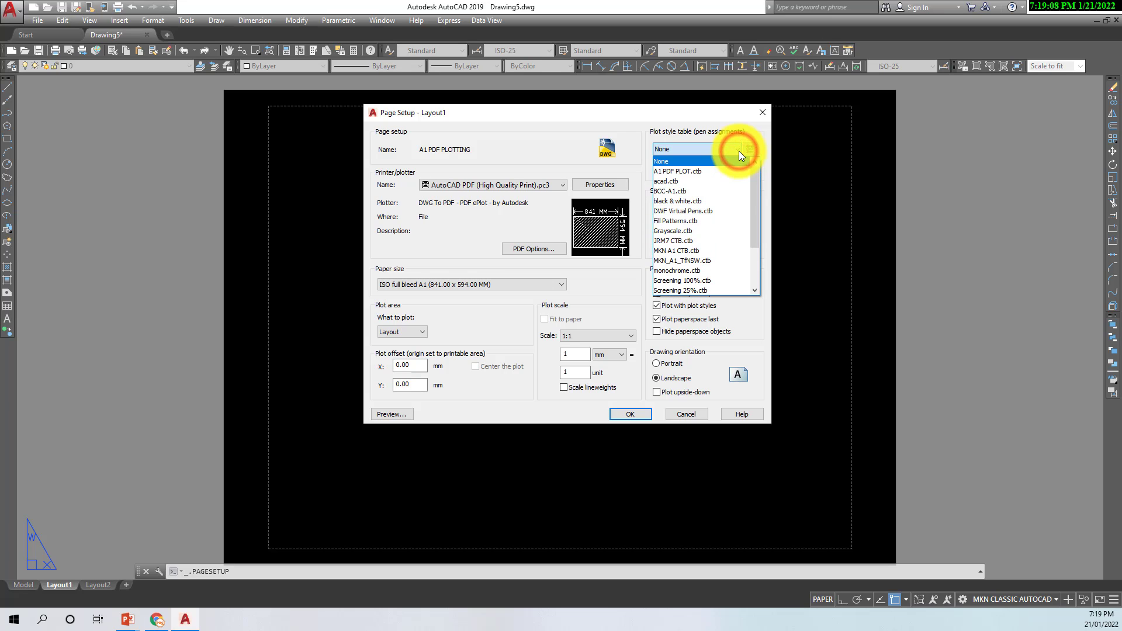
pyautogui.moveTo(757, 177)
pyautogui.mouseDown()
pyautogui.moveTo(756, 237)
pyautogui.moveTo(756, 161)
pyautogui.mouseUp()
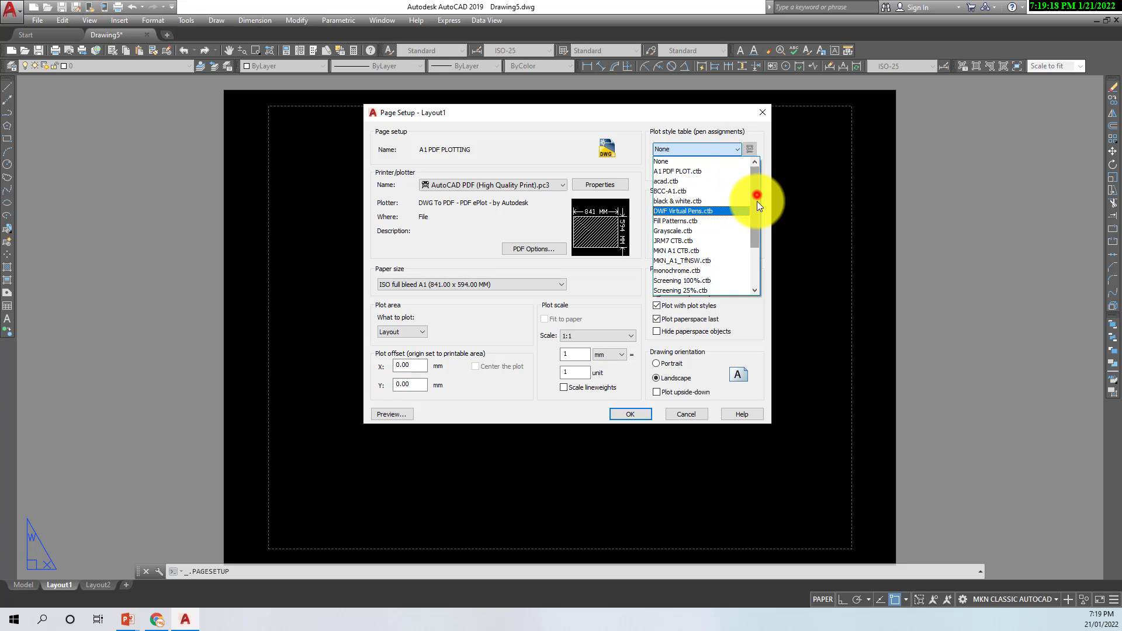
pyautogui.moveTo(757, 201)
pyautogui.mouseDown()
pyautogui.moveTo(755, 241)
pyautogui.moveTo(759, 194)
pyautogui.mouseUp()
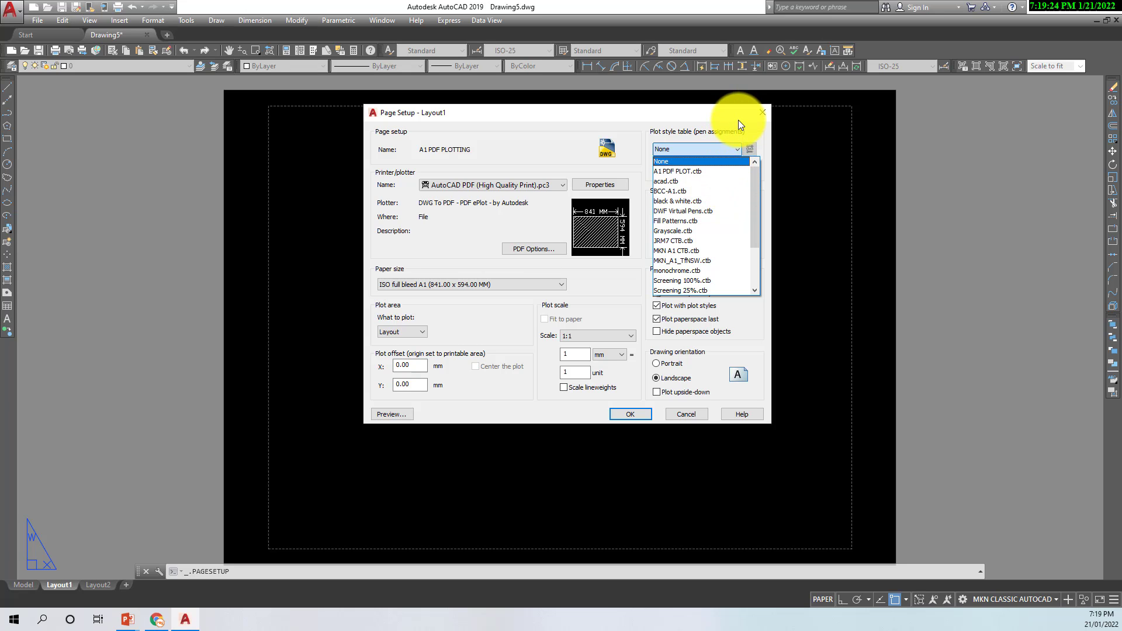
pyautogui.click(736, 147)
pyautogui.click(736, 147)
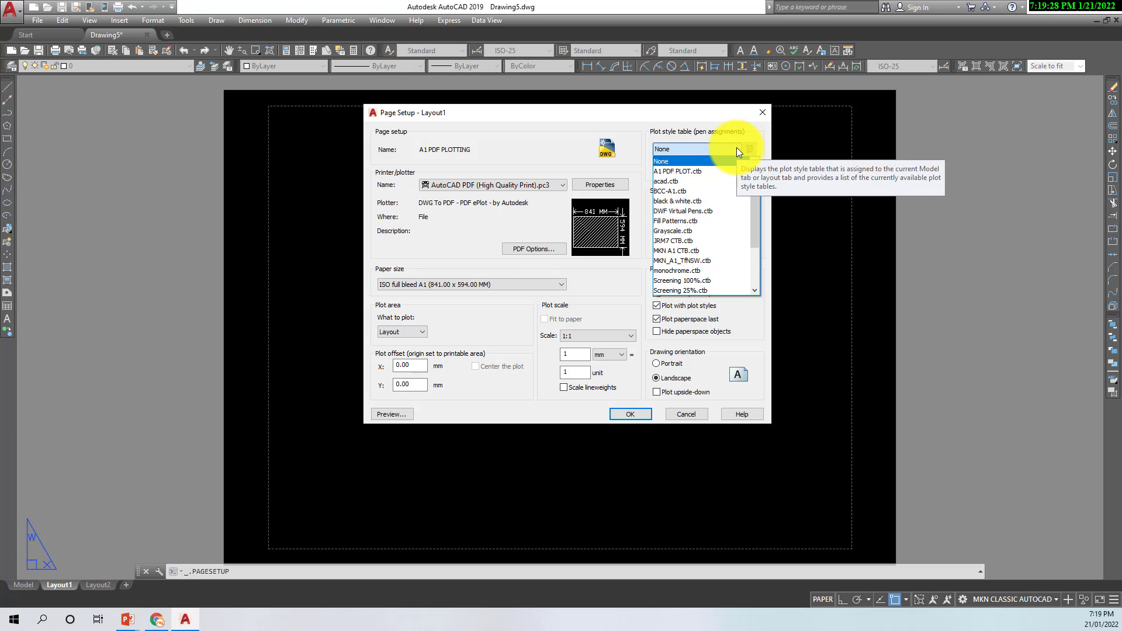
pyautogui.click(736, 147)
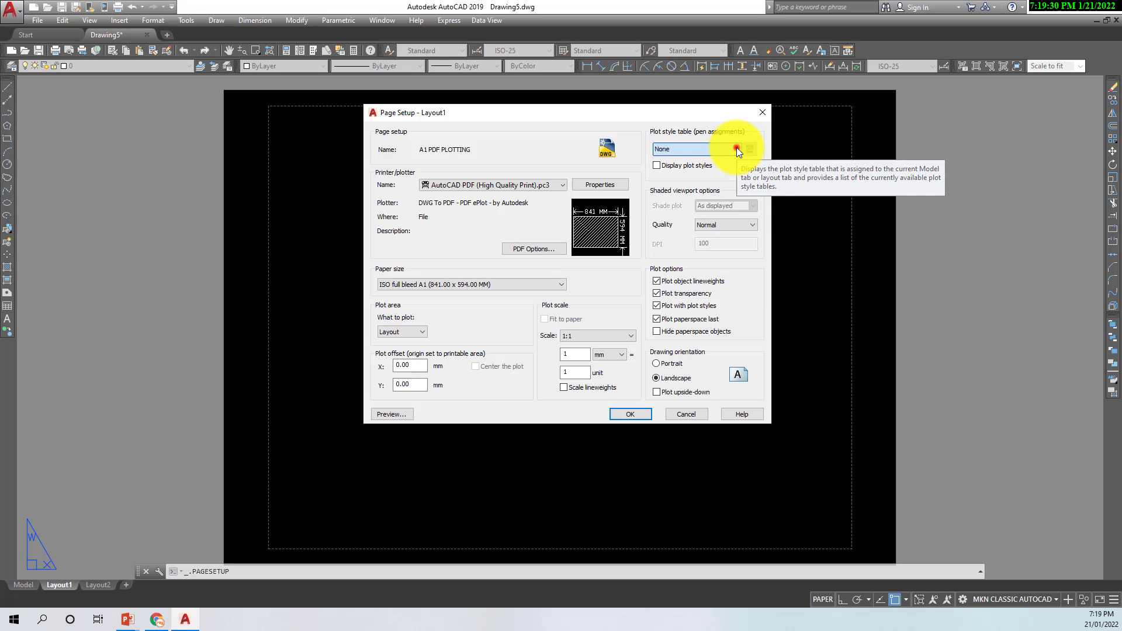
# Step: Create a new color-dependent plot style table from scratch, named A1 PDF PLOTTING CTB, for the page setup
pyautogui.click(737, 147)
pyautogui.scroll(-1, 725, 246)
pyautogui.scroll(-2, 725, 244)
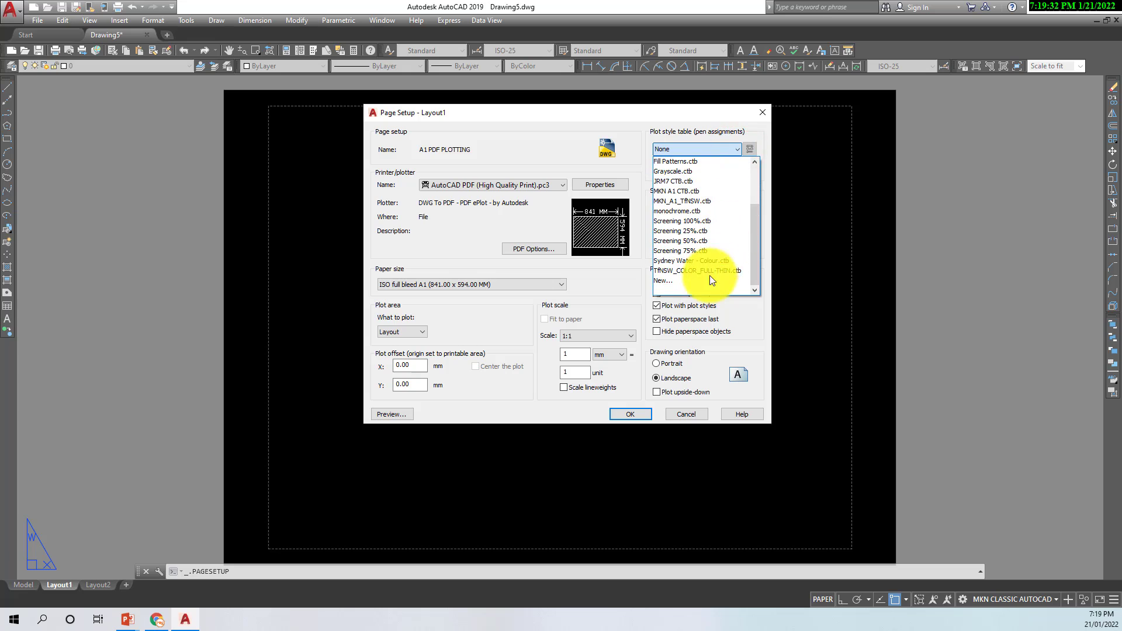
pyautogui.click(674, 282)
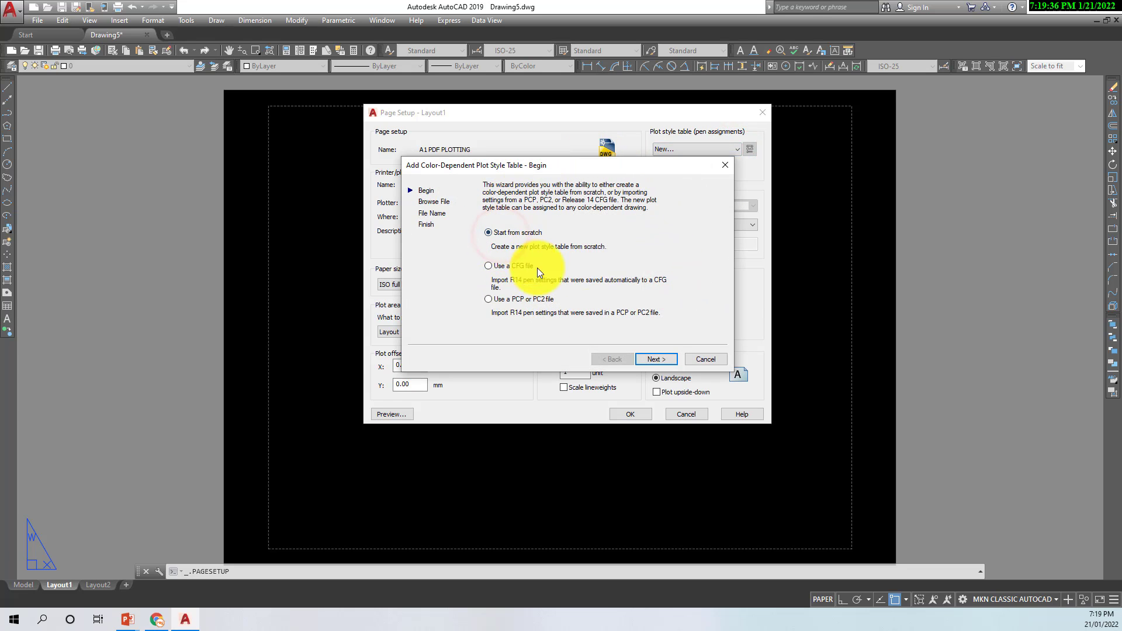
pyautogui.click(655, 359)
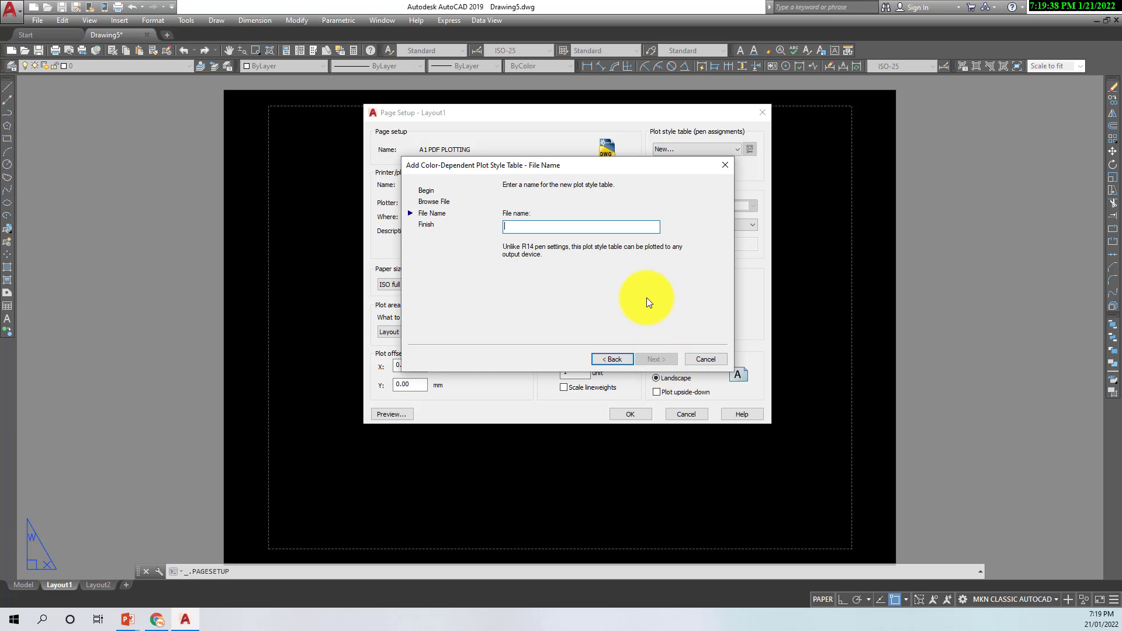
pyautogui.click(581, 226)
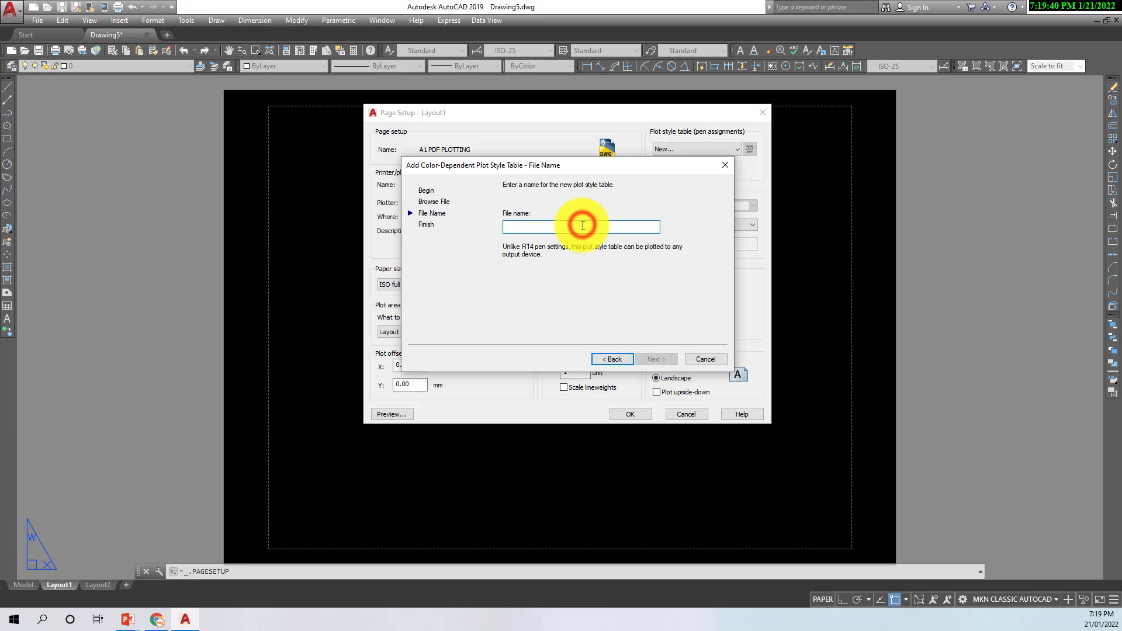
pyautogui.write('A')
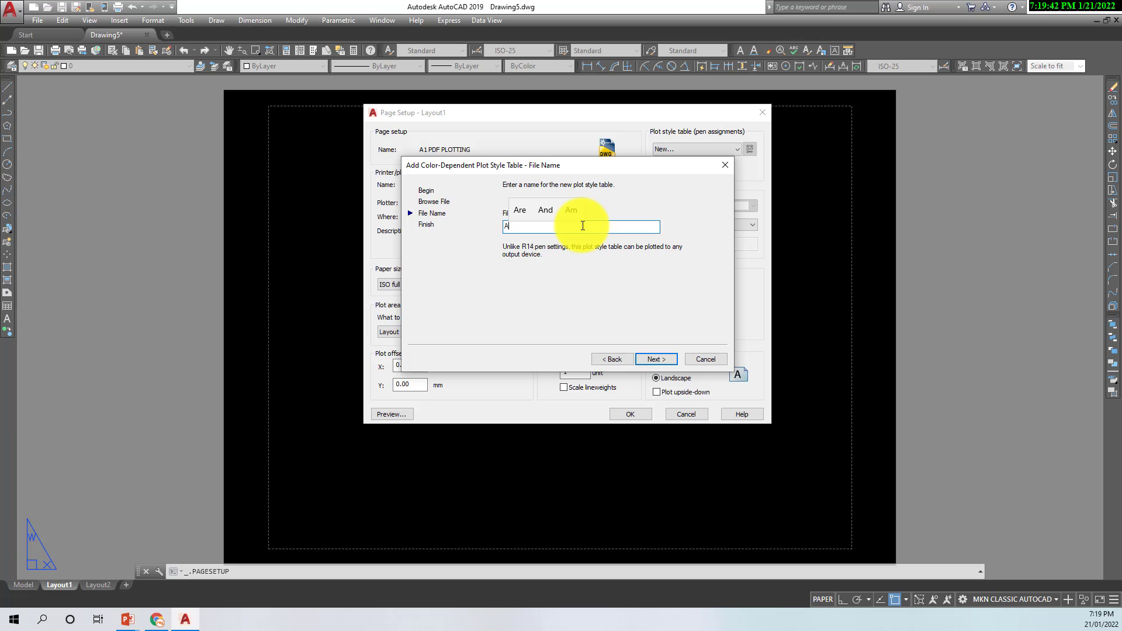
pyautogui.write('1 PDF P')
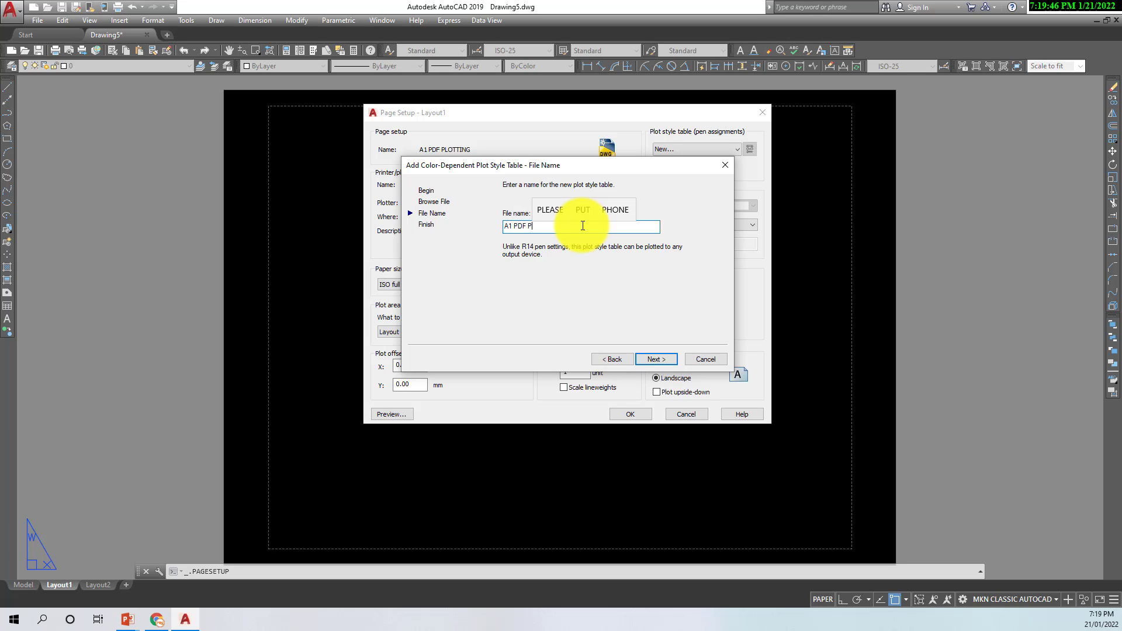
pyautogui.write('LOTTING CTB')
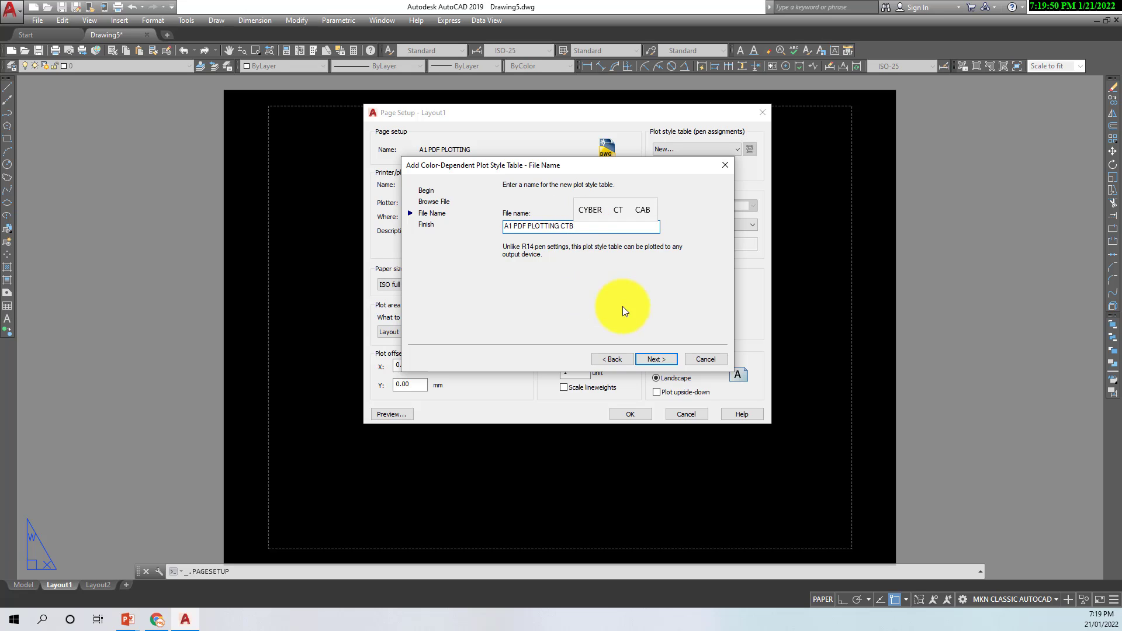
pyautogui.click(668, 360)
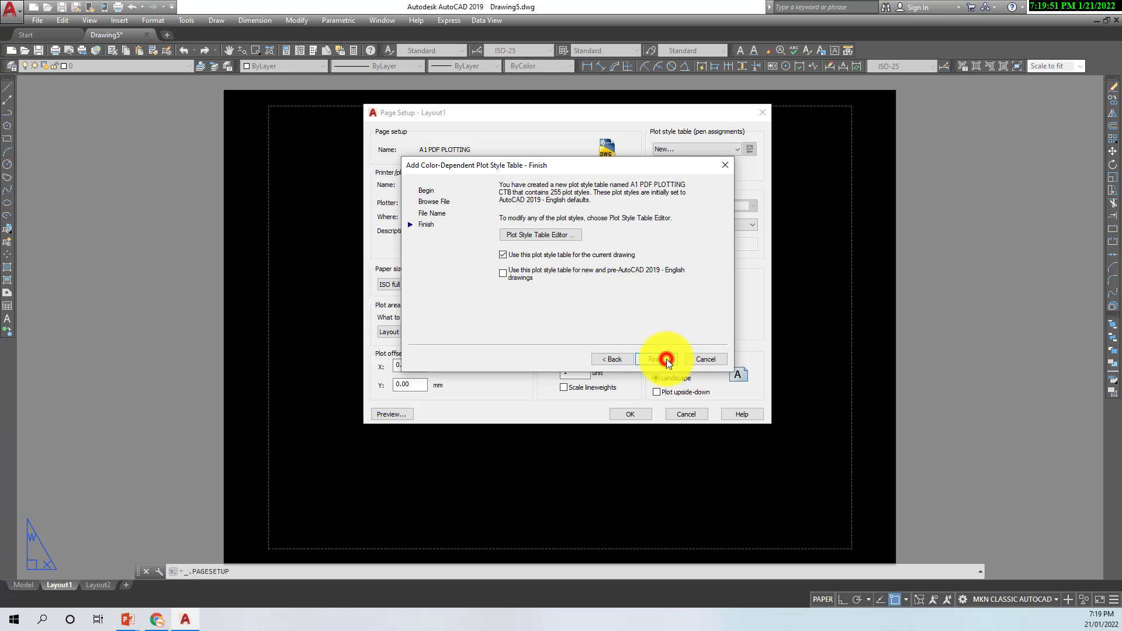
# Step: Open the A1 PDF PLOTTING CTB table in the Plot Style Table Editor
pyautogui.click(543, 237)
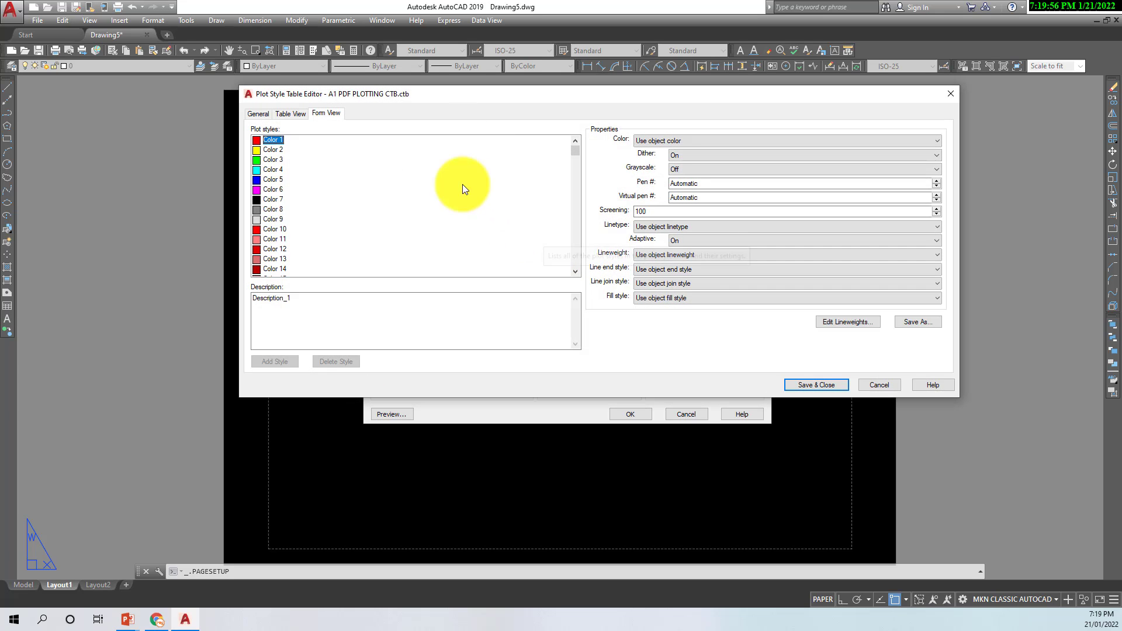
pyautogui.moveTo(514, 94); pyautogui.dragTo(556, 75)
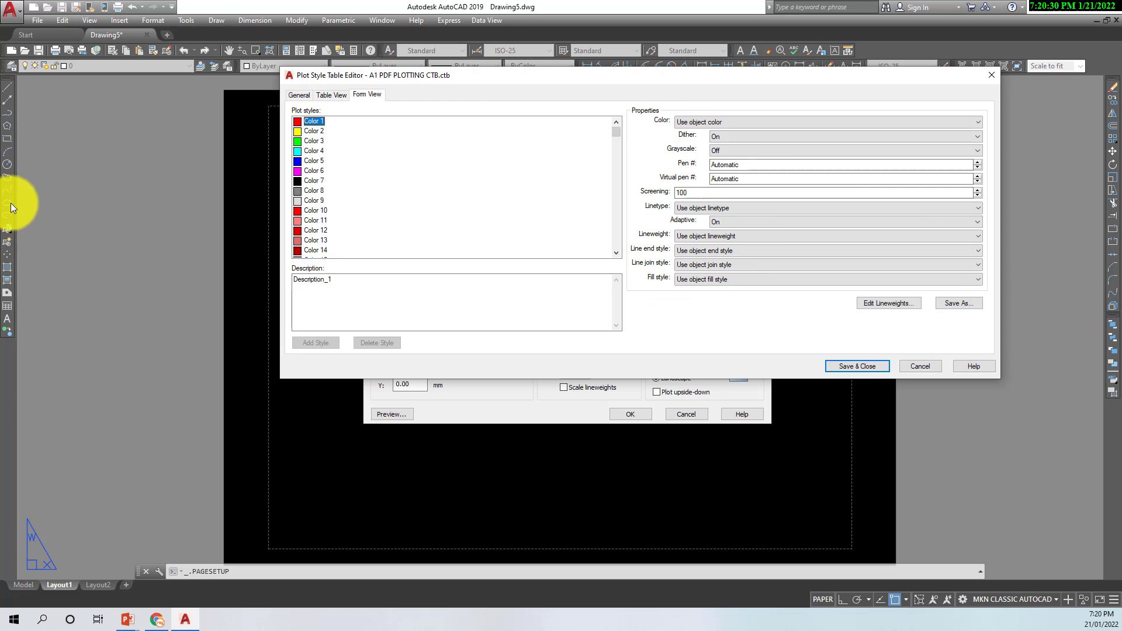
pyautogui.moveTo(496, 76); pyautogui.dragTo(515, 70)
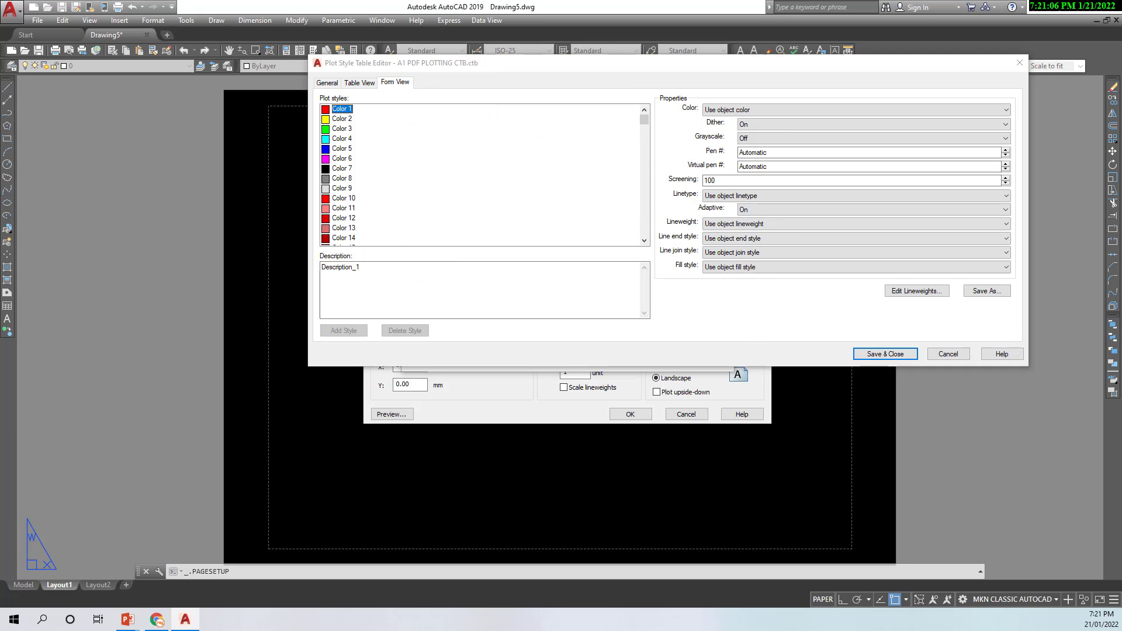
# Step: Examine the plot colors and lineweights in the reference image MKN CIVIL CONSULTING CTB.JPG in Photos, and return to the Plot Style Table Editor
pyautogui.moveTo(1121, 51); pyautogui.dragTo(564, 36)
pyautogui.click(872, 37)
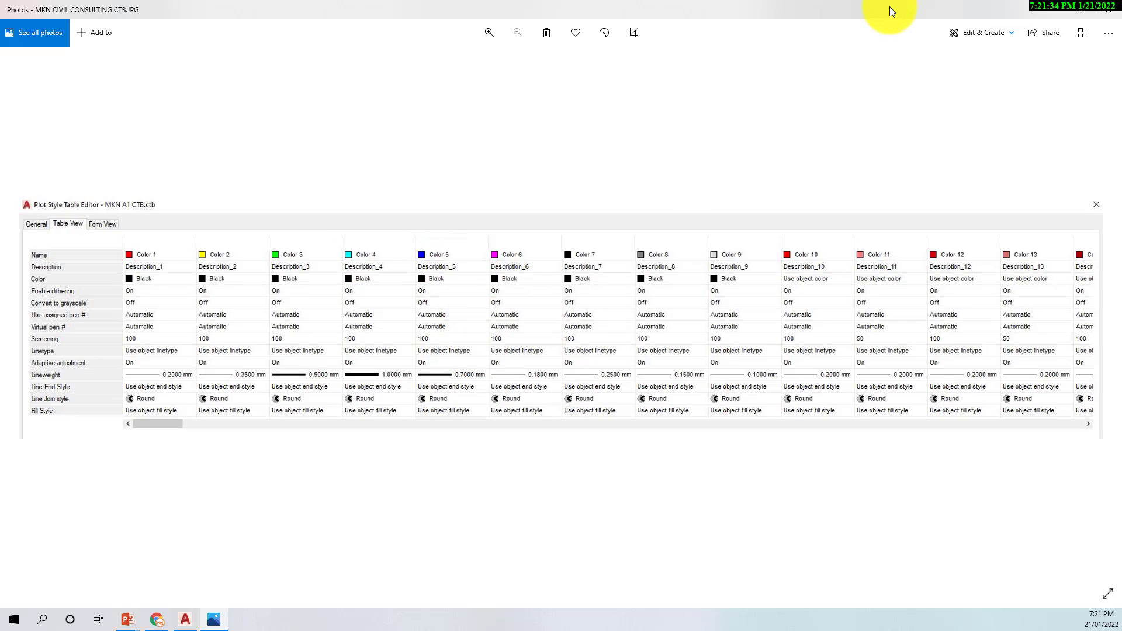
pyautogui.moveTo(889, 7); pyautogui.dragTo(1121, 23)
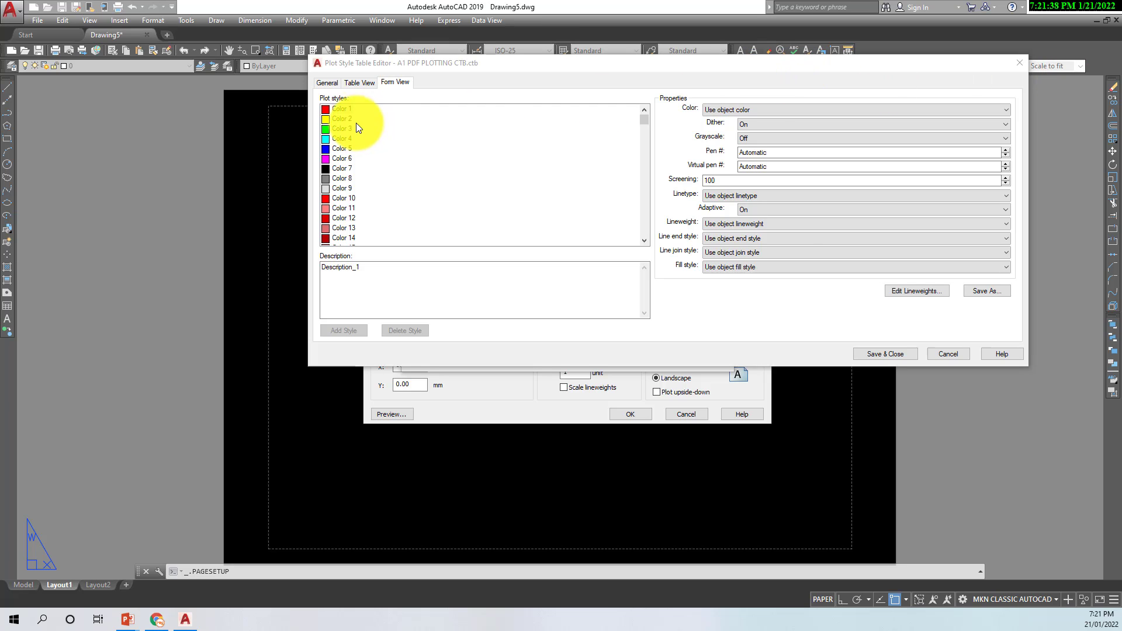
# Step: Set the plotted color of plot styles Color 1 through Color 9 to Black
pyautogui.click(344, 109)
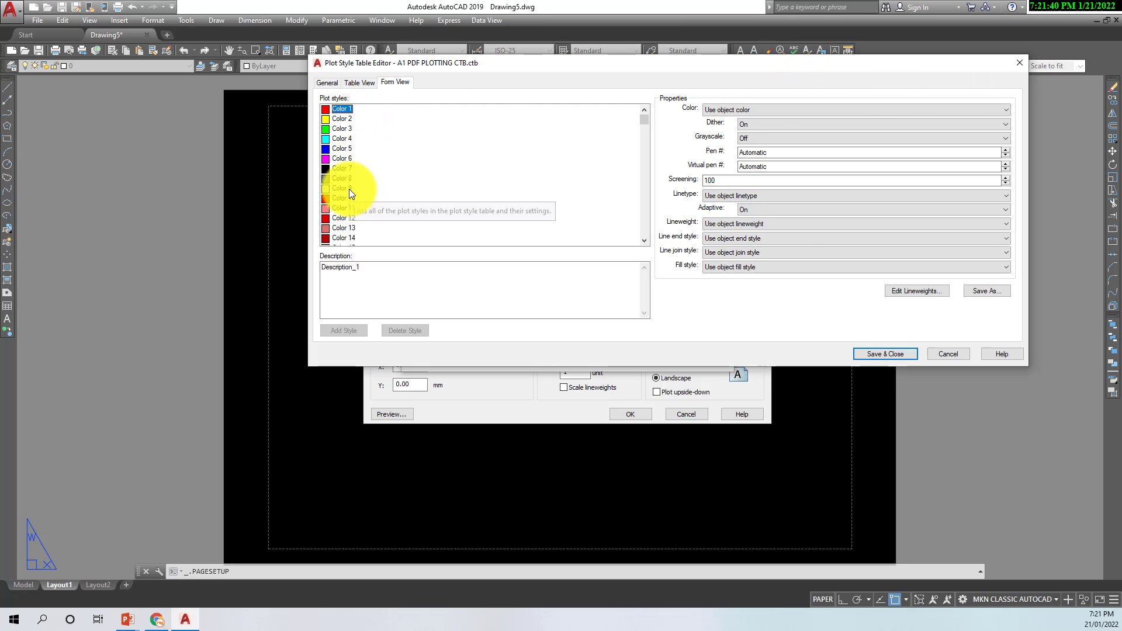
pyautogui.keyDown('shift'); pyautogui.click(349, 189); pyautogui.keyUp('shift')
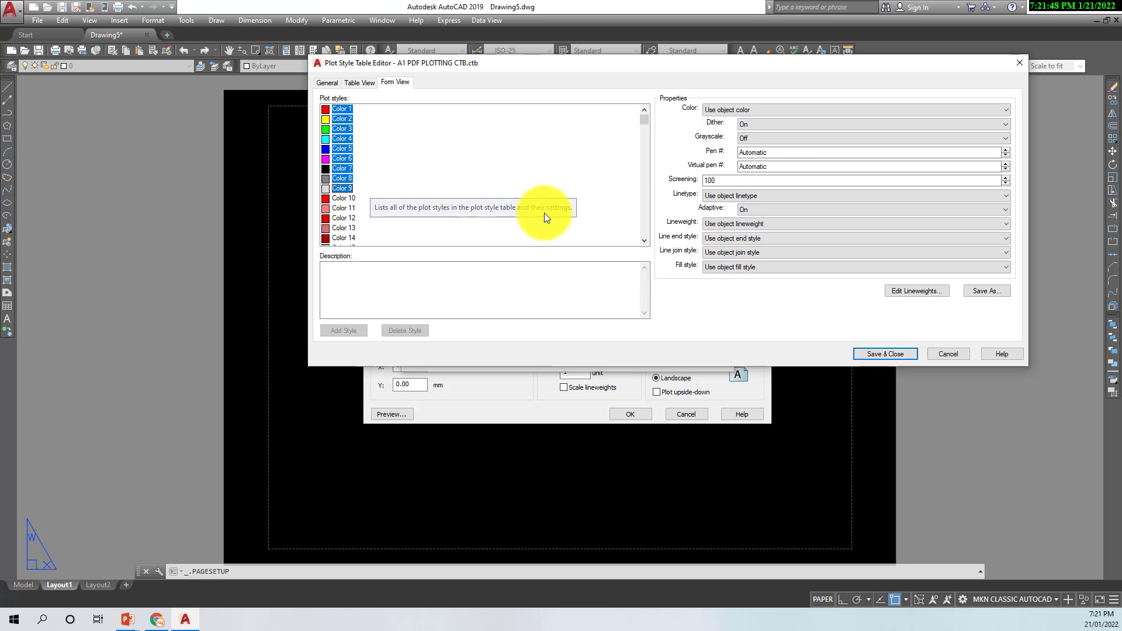
pyautogui.click(968, 111)
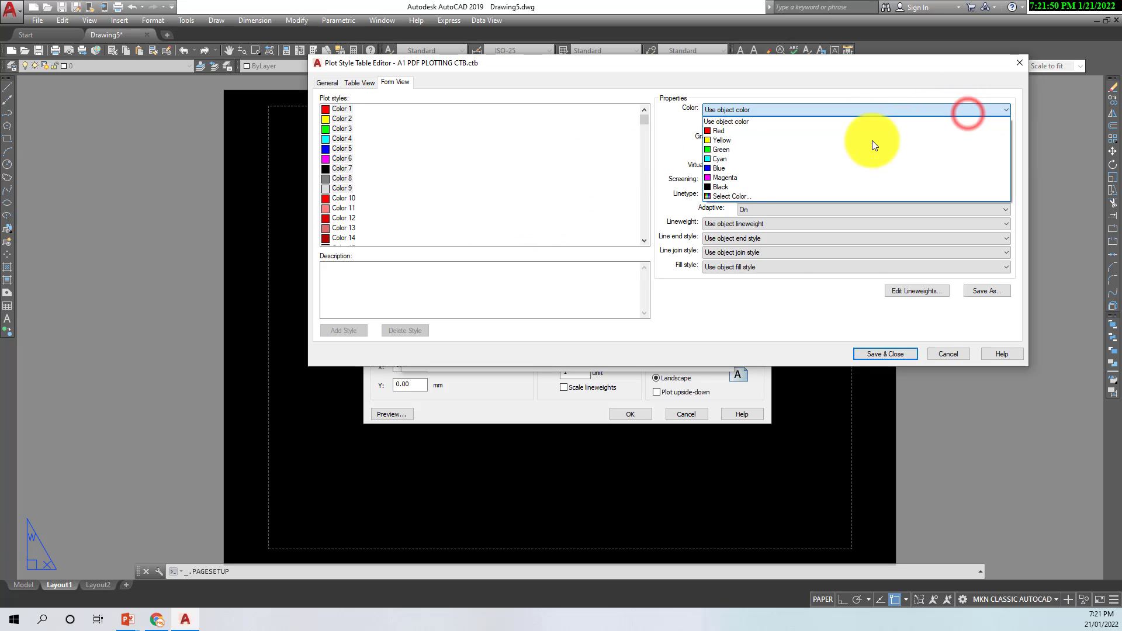
pyautogui.click(732, 188)
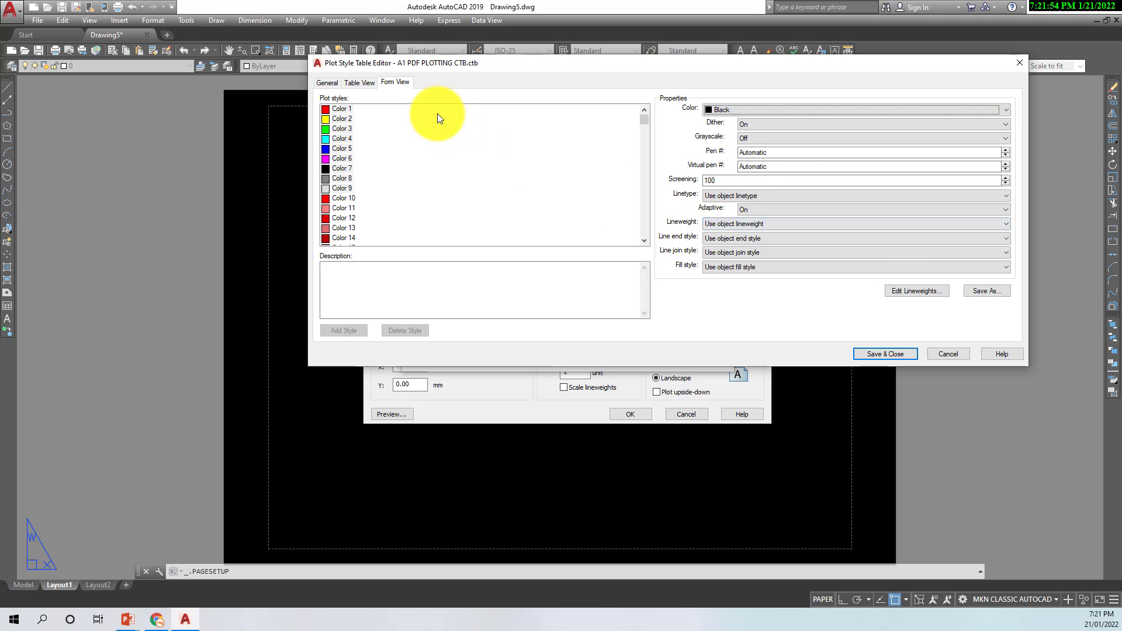
# Step: Set the plot style lineweights to 0.2000 mm for Color 1 and 0.3500 mm for Color 2
pyautogui.click(358, 82)
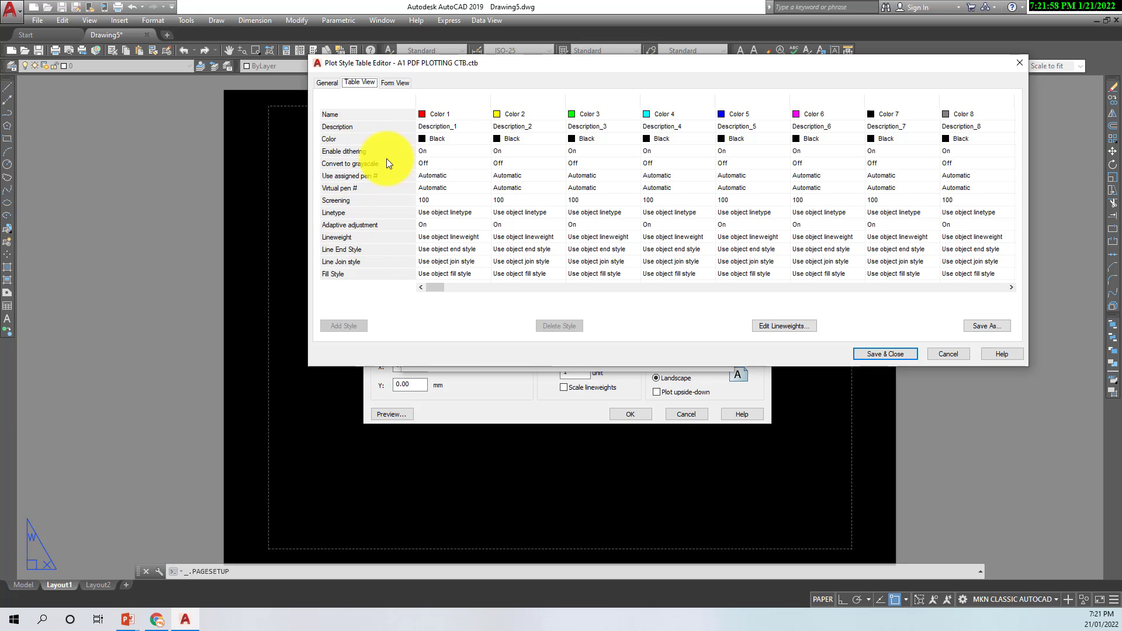
pyautogui.click(447, 240)
pyautogui.click(486, 237)
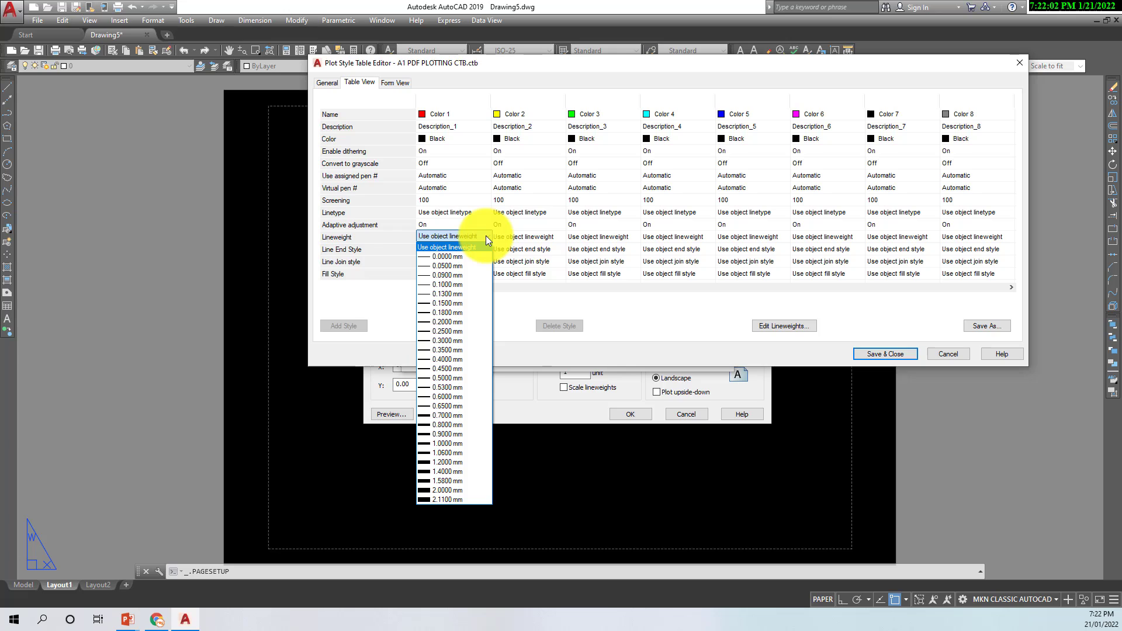
pyautogui.click(441, 320)
pyautogui.click(548, 239)
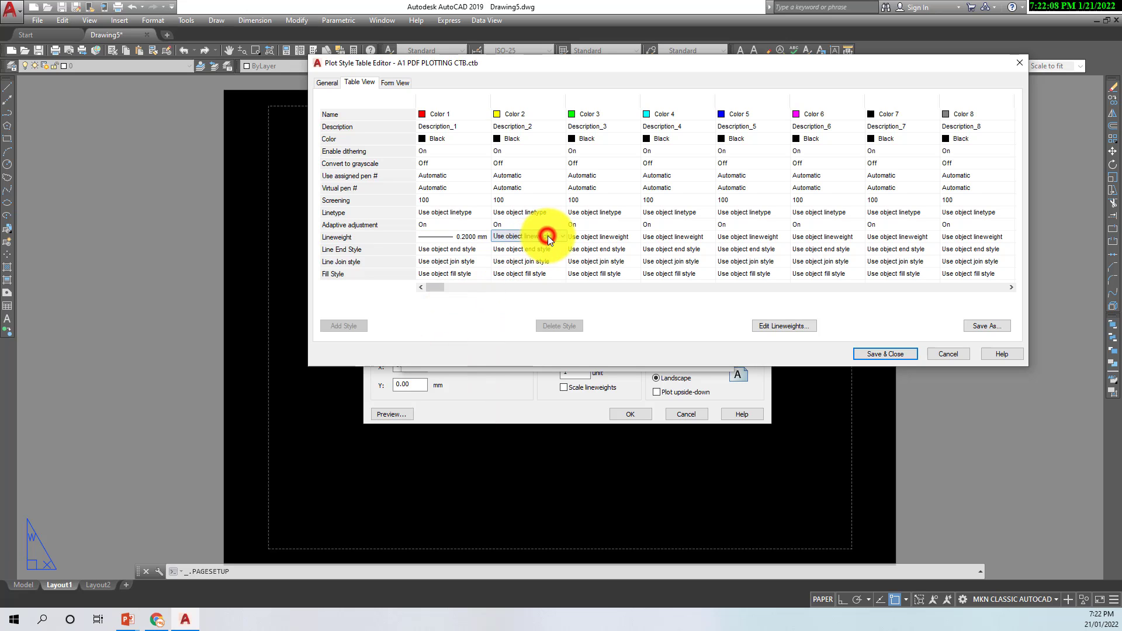
pyautogui.click(557, 236)
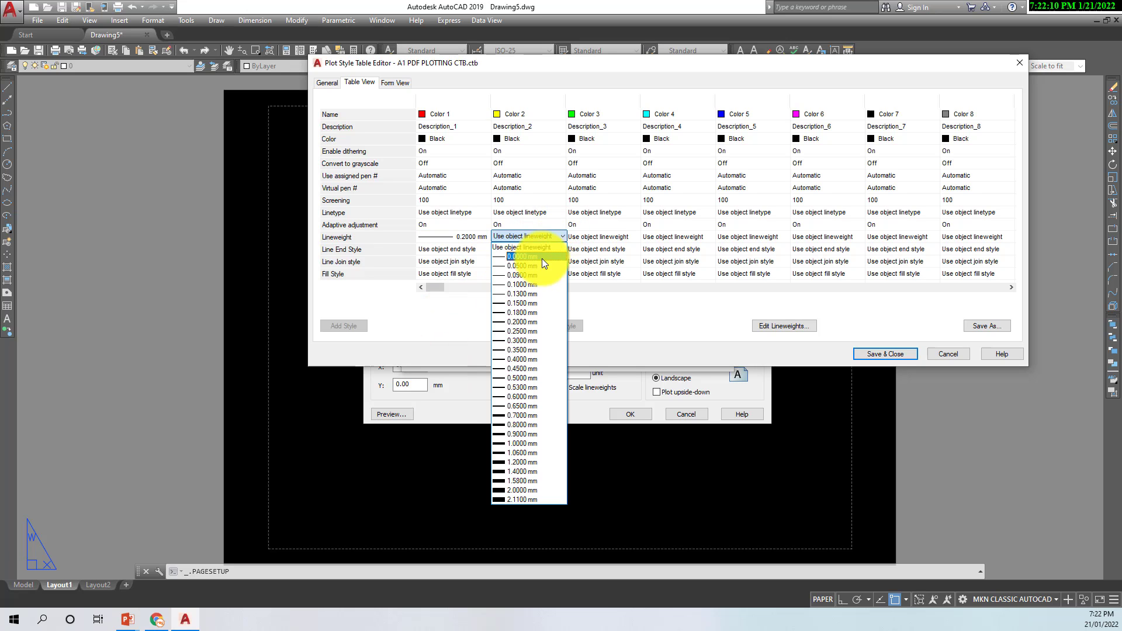
pyautogui.click(520, 349)
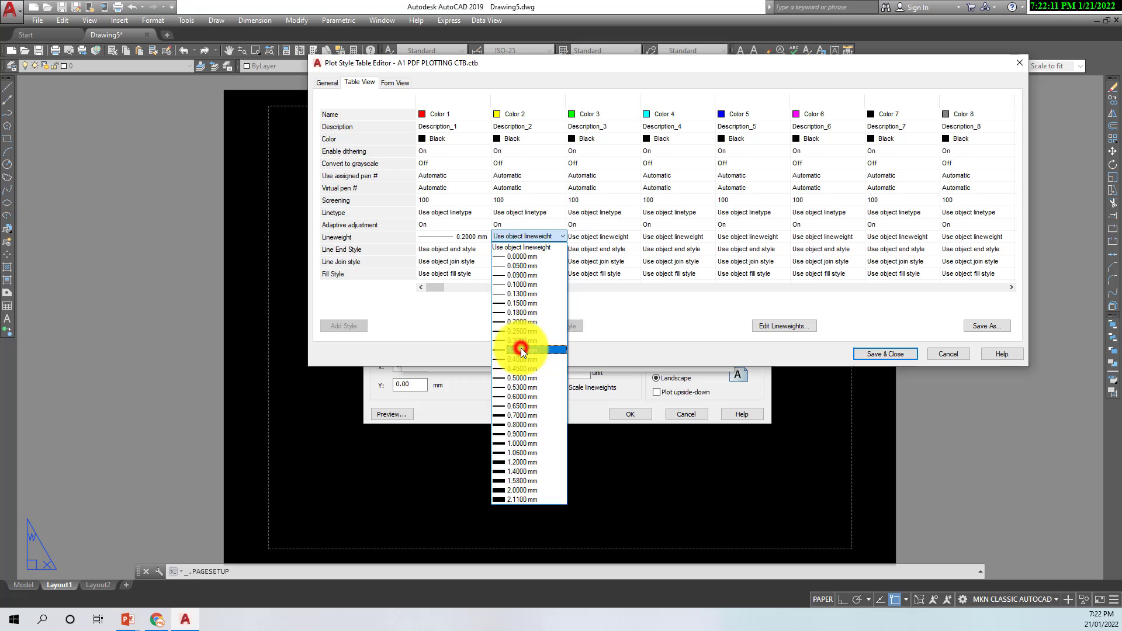
# Step: Set the plot style lineweights to 0.5000 mm for Color 3 and 1.0000 mm for Color 4
pyautogui.click(618, 237)
pyautogui.click(636, 237)
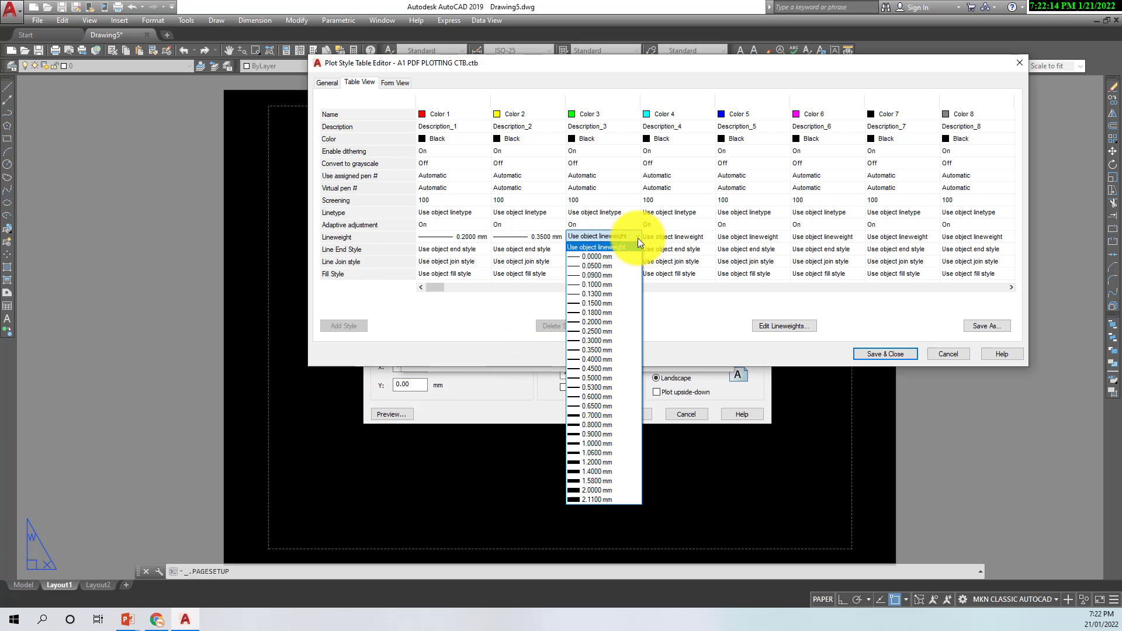
pyautogui.click(598, 376)
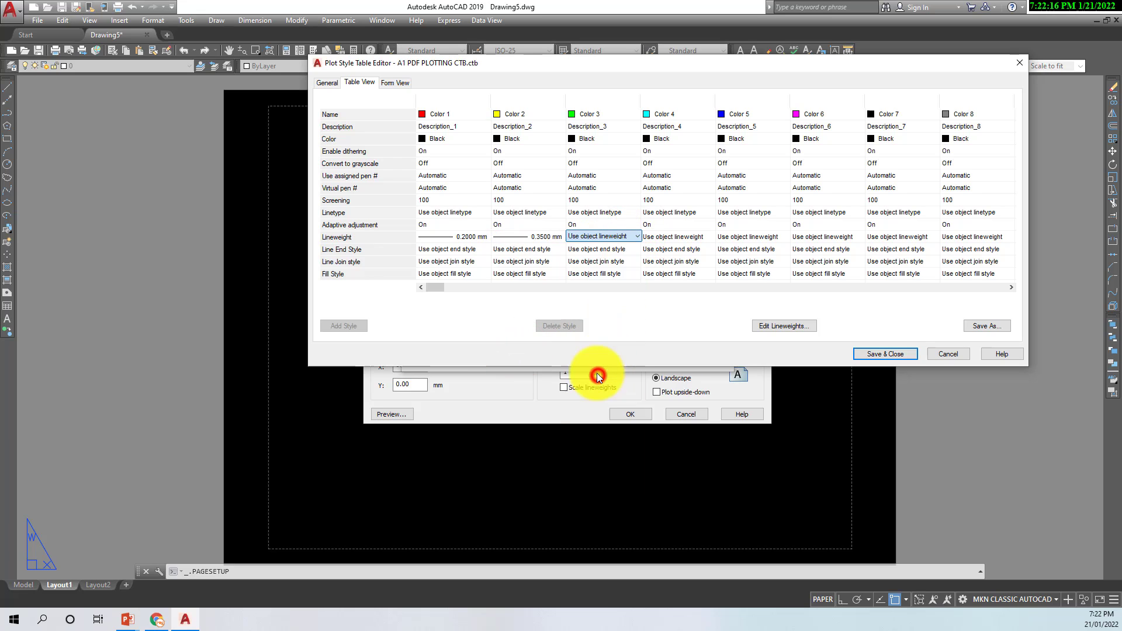
pyautogui.click(696, 237)
pyautogui.click(702, 236)
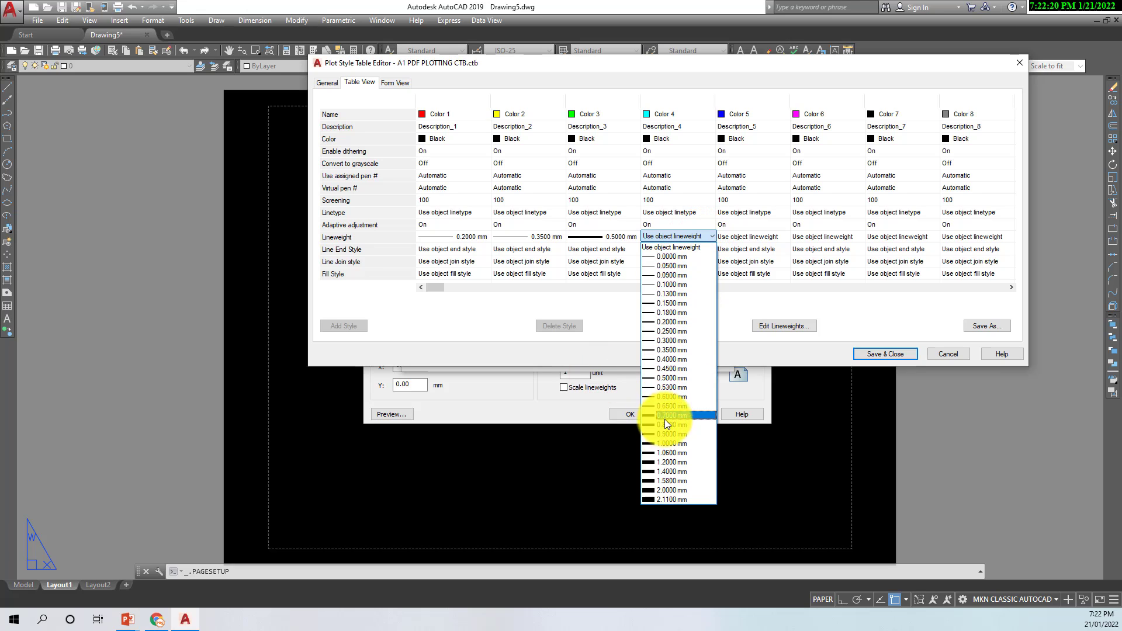
pyautogui.click(667, 443)
# Step: Set the plot style lineweights to 0.7000 mm for Color 5 and 0.1800 mm for Color 6
pyautogui.click(739, 236)
pyautogui.click(782, 236)
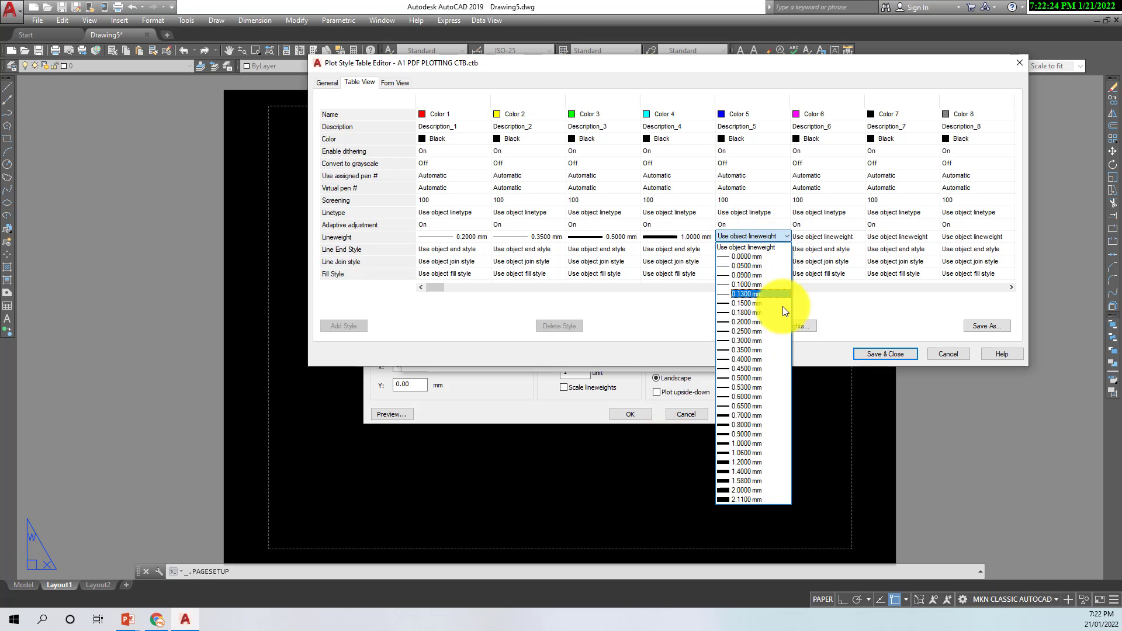
pyautogui.click(738, 415)
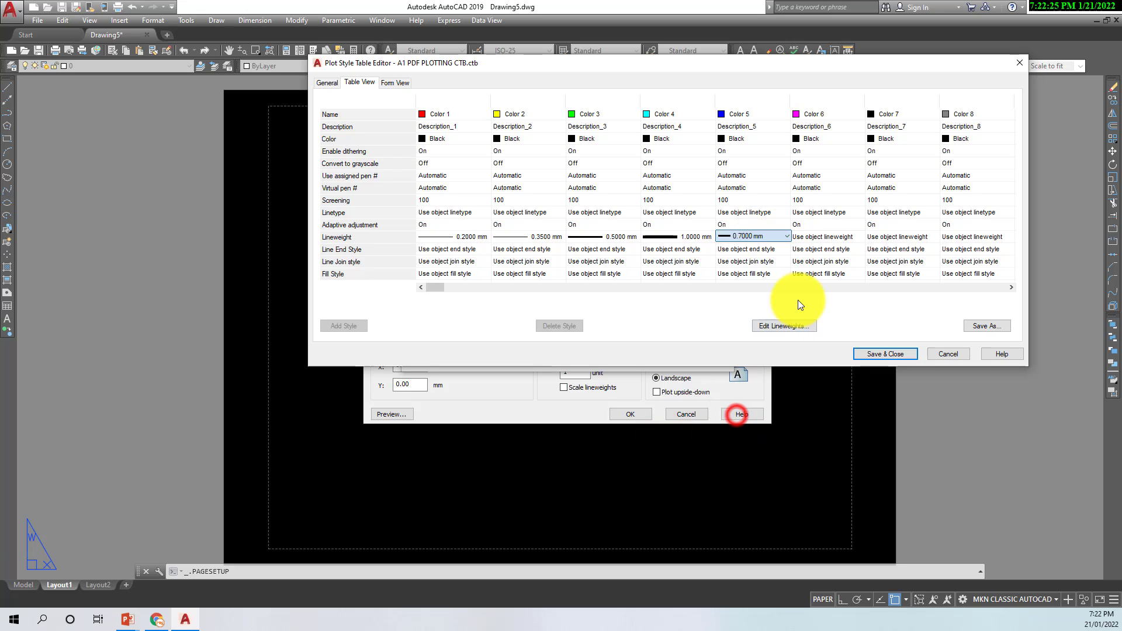
pyautogui.click(836, 237)
pyautogui.click(853, 239)
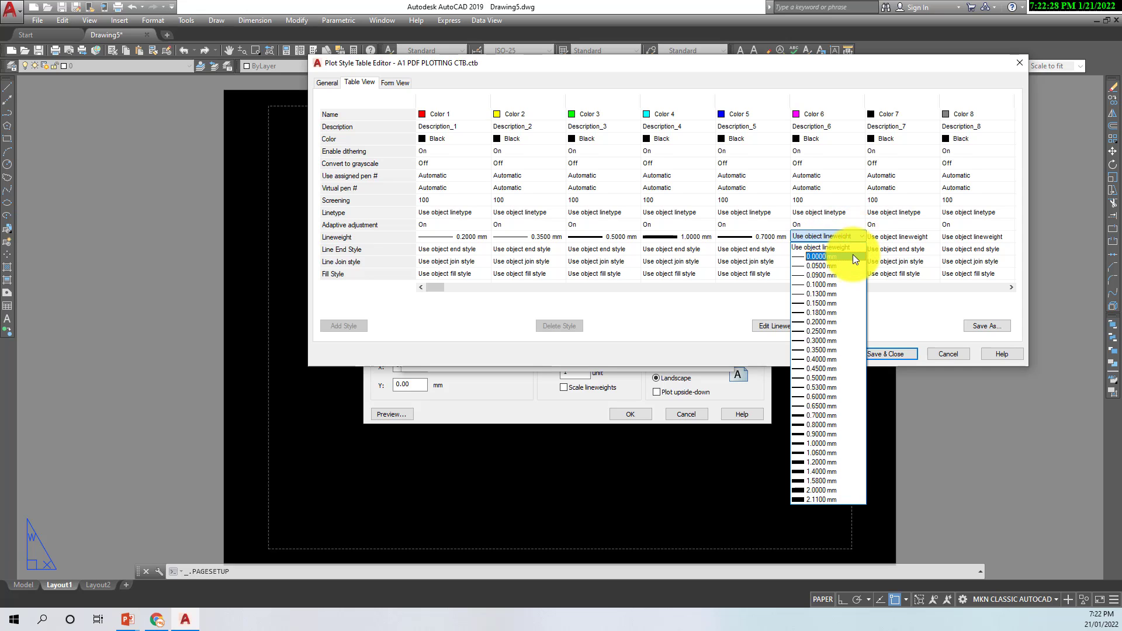
pyautogui.click(818, 314)
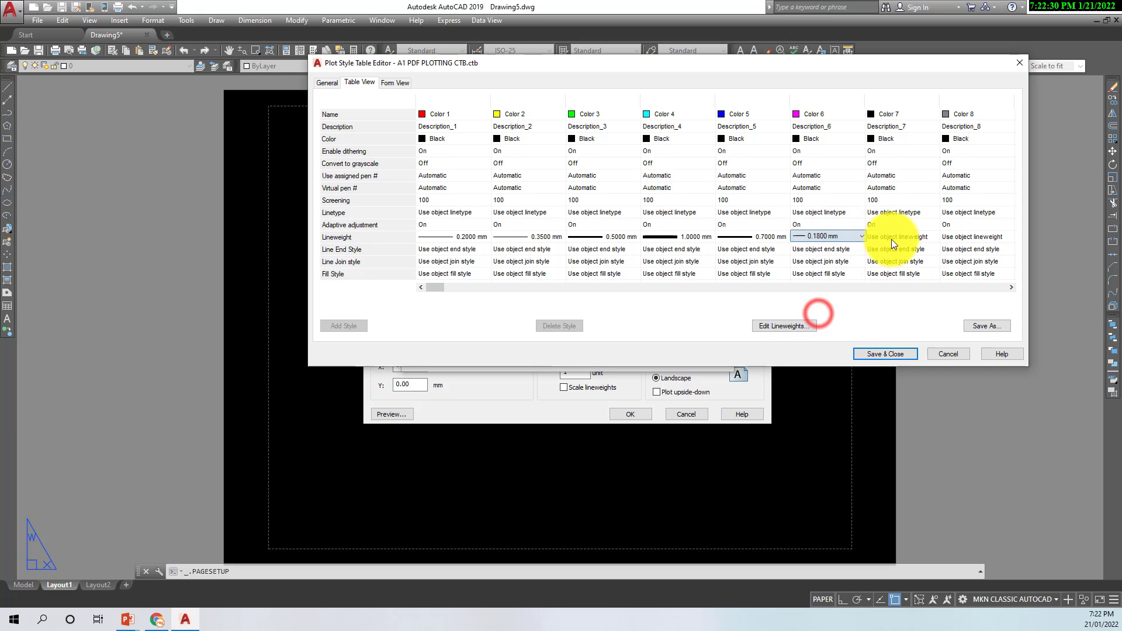
# Step: Set the plot style lineweights to 0.2500 mm for Color 7 and 0.1500 mm for Color 8
pyautogui.click(914, 240)
pyautogui.click(924, 236)
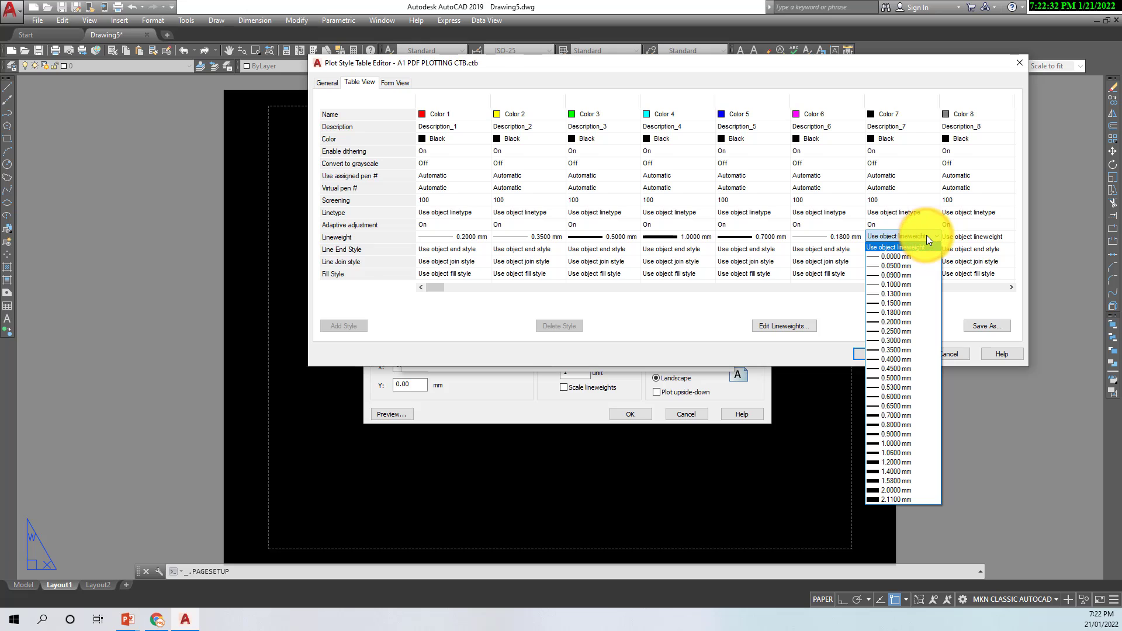
pyautogui.click(899, 331)
pyautogui.click(981, 236)
pyautogui.click(981, 236)
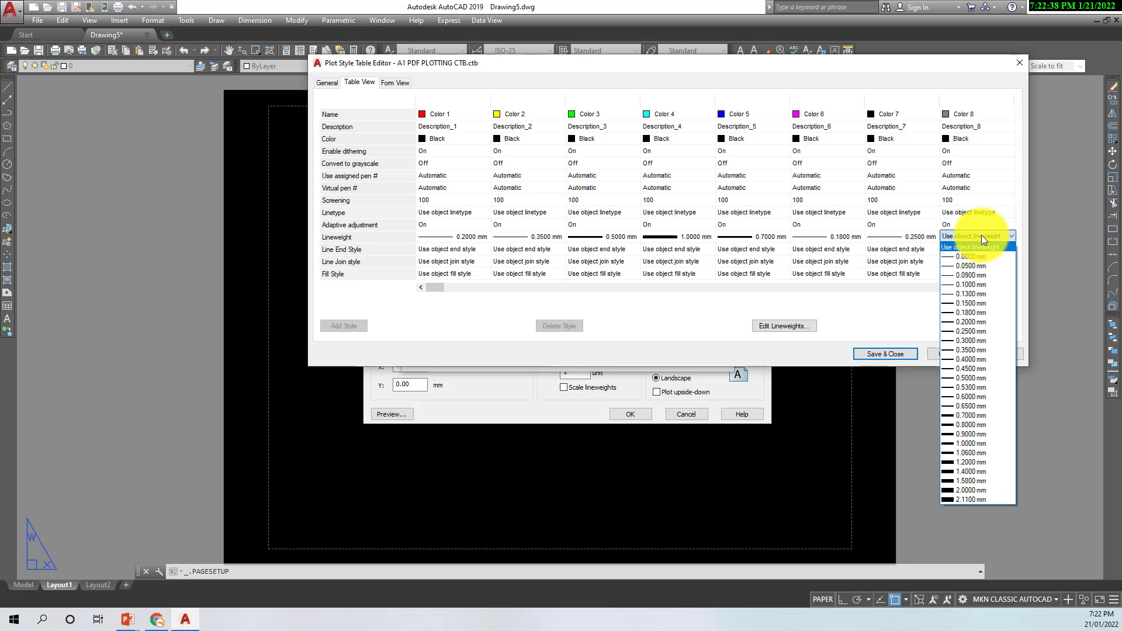
pyautogui.click(970, 303)
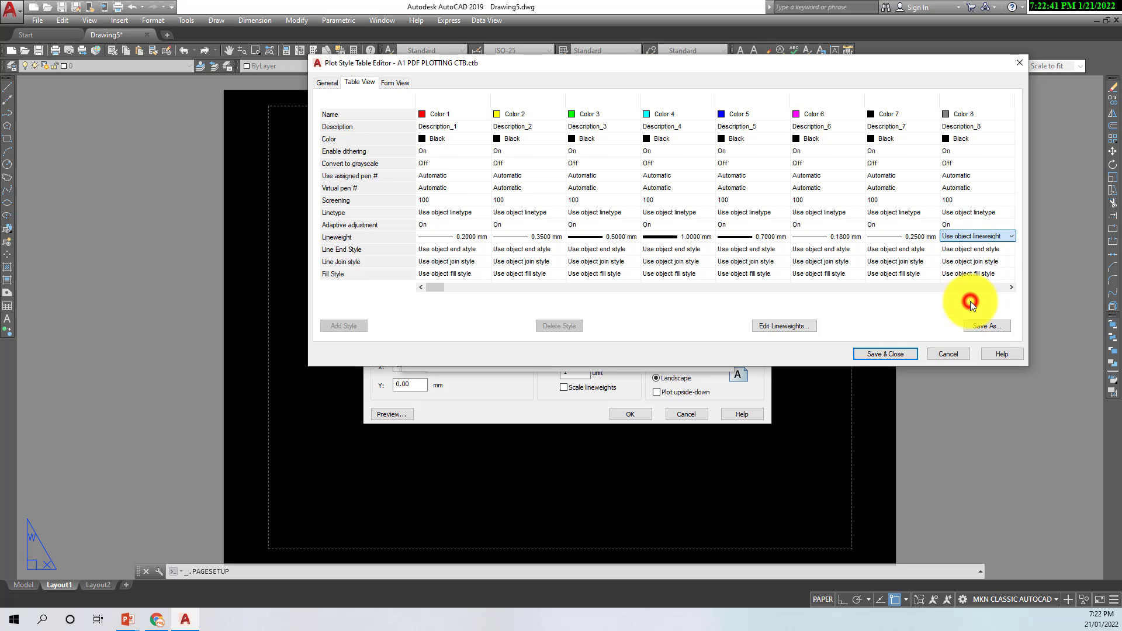
# Step: Set the plot style lineweight of Color 9 to 0.1000 mm
pyautogui.click(1011, 287)
pyautogui.click(971, 237)
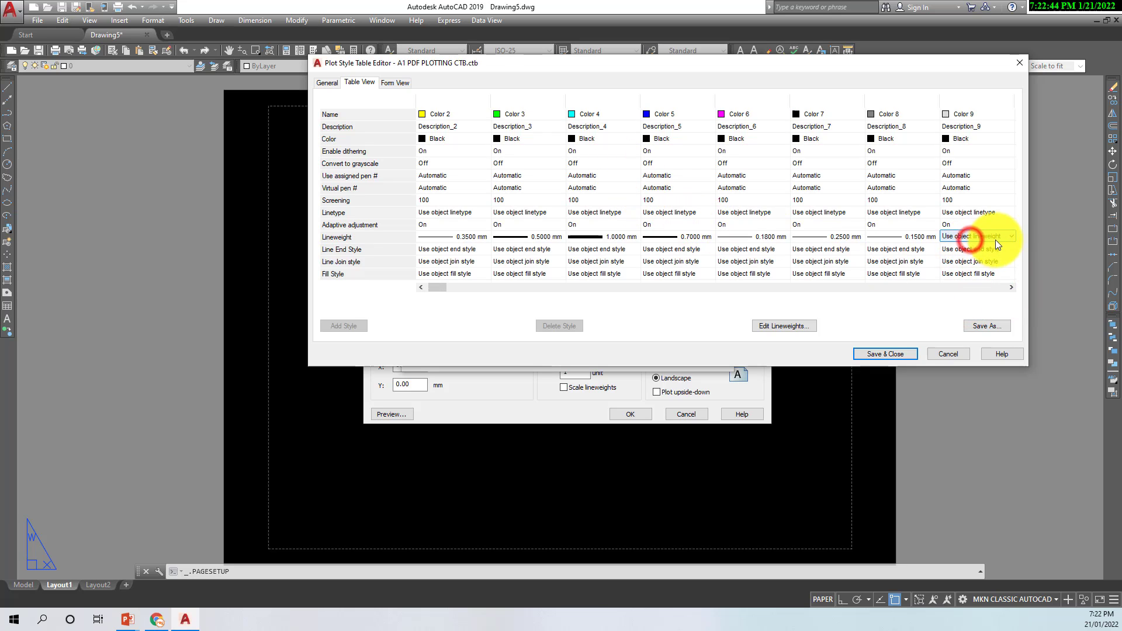
pyautogui.click(997, 240)
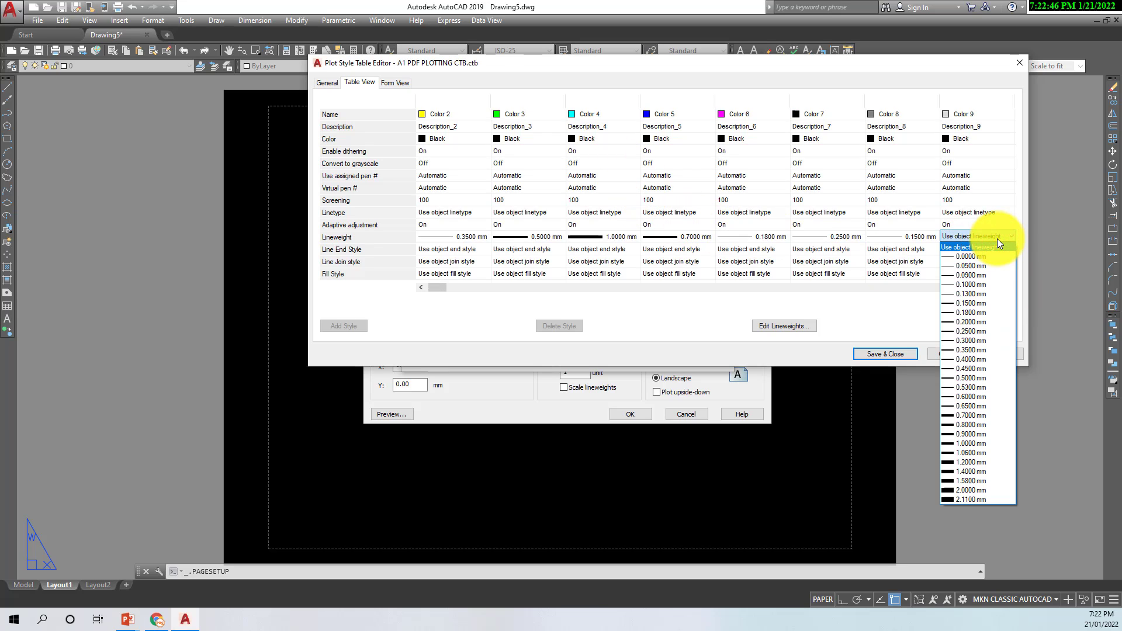
pyautogui.click(972, 285)
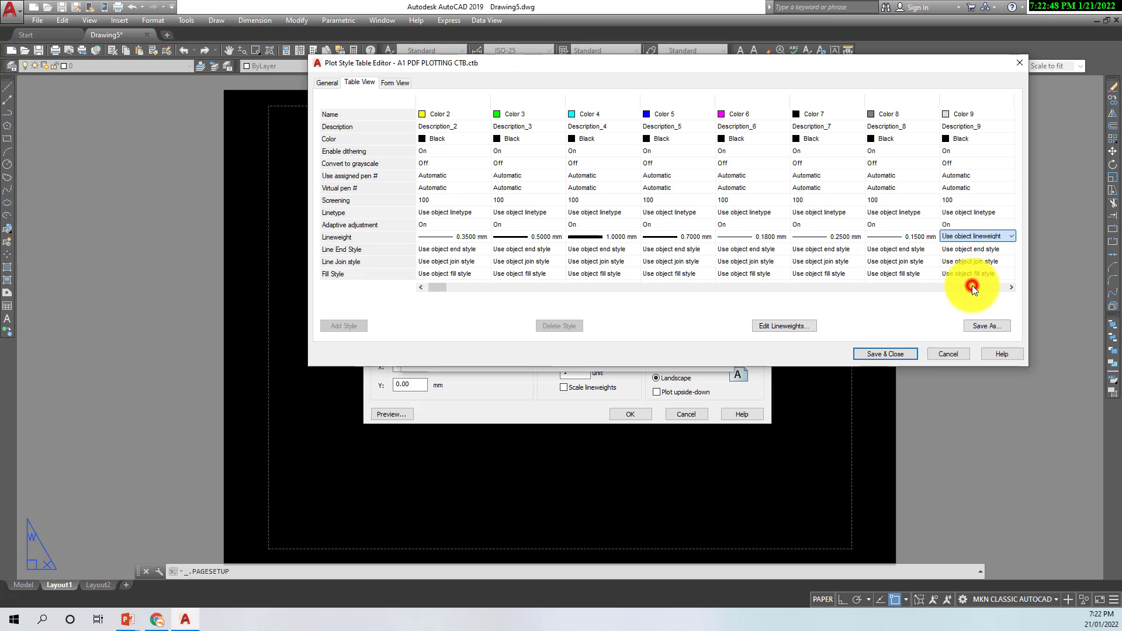
# Step: Select the plot styles Color 10 through Color 255 together and set their lineweight to 0.2000 mm
pyautogui.click(388, 82)
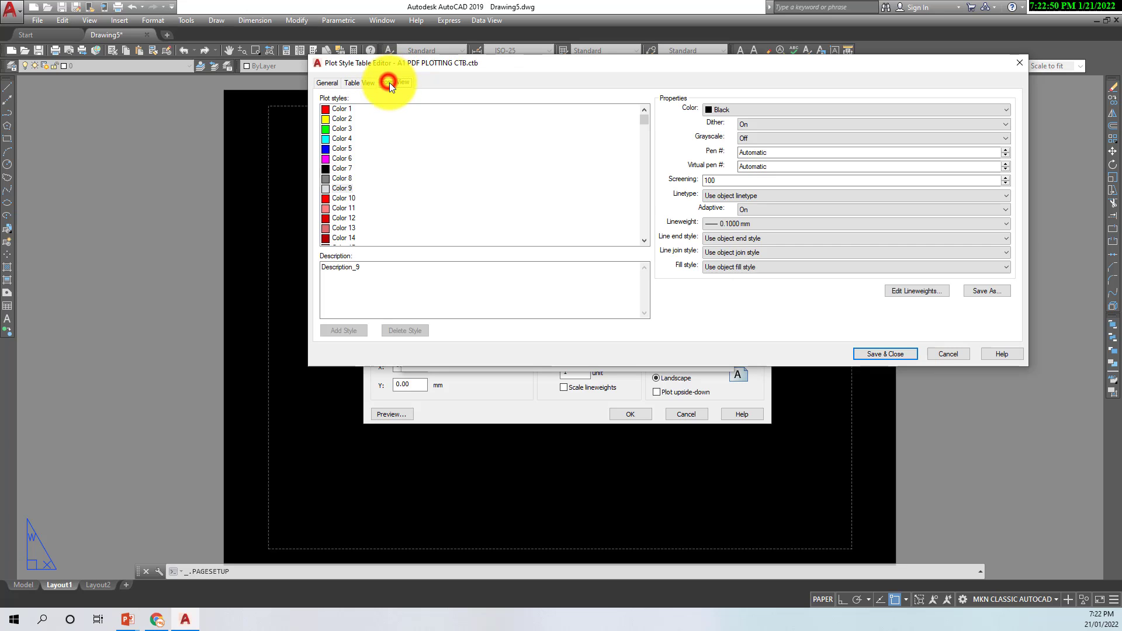
pyautogui.click(348, 198)
pyautogui.moveTo(647, 121); pyautogui.dragTo(646, 226)
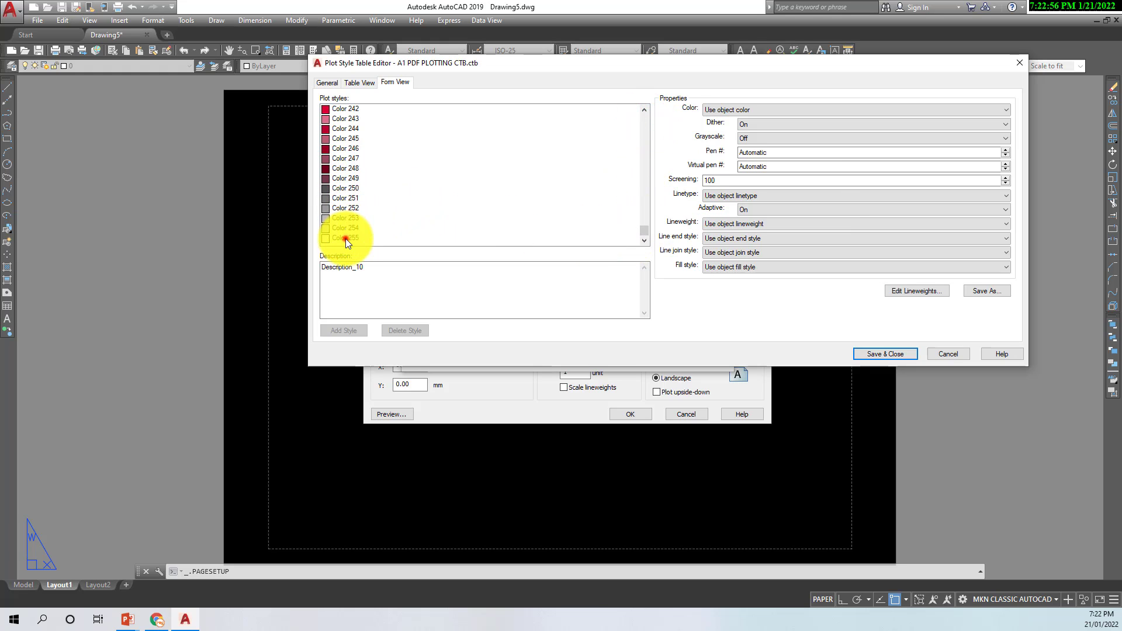
pyautogui.keyDown('shift'); pyautogui.click(345, 238); pyautogui.keyUp('shift')
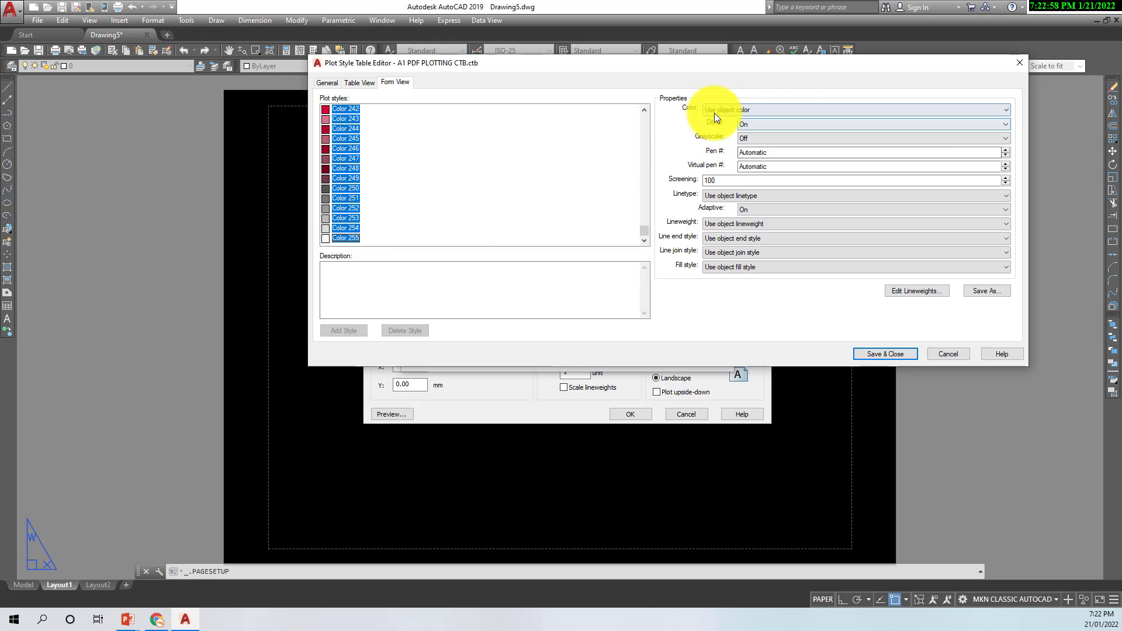
pyautogui.click(644, 110)
pyautogui.click(645, 110)
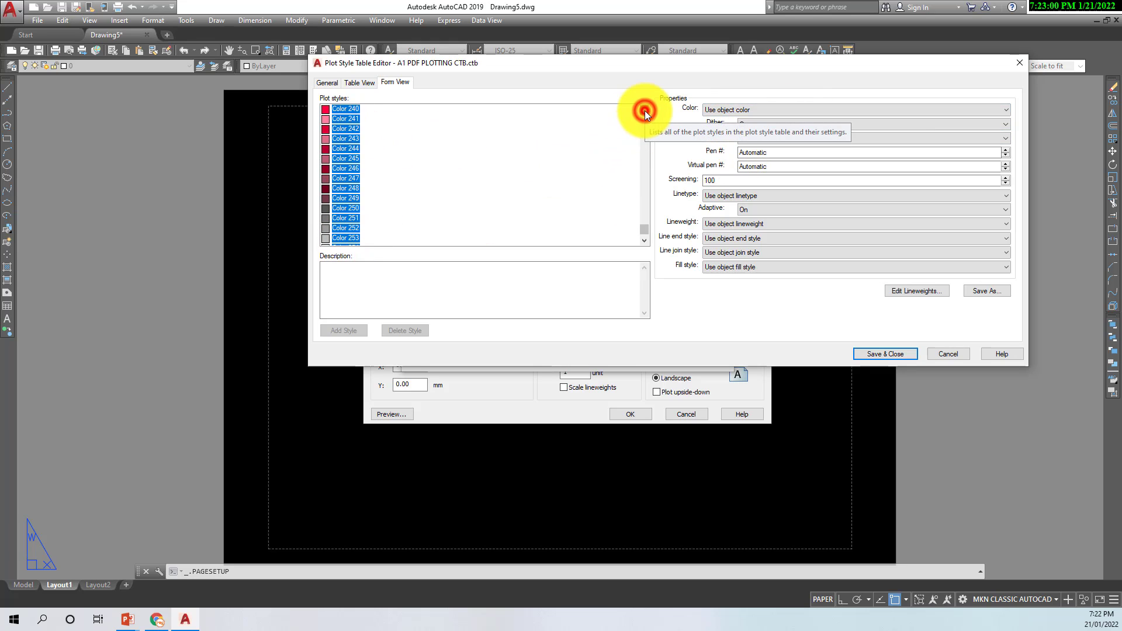
pyautogui.click(644, 111)
pyautogui.click(645, 110)
pyautogui.click(644, 111)
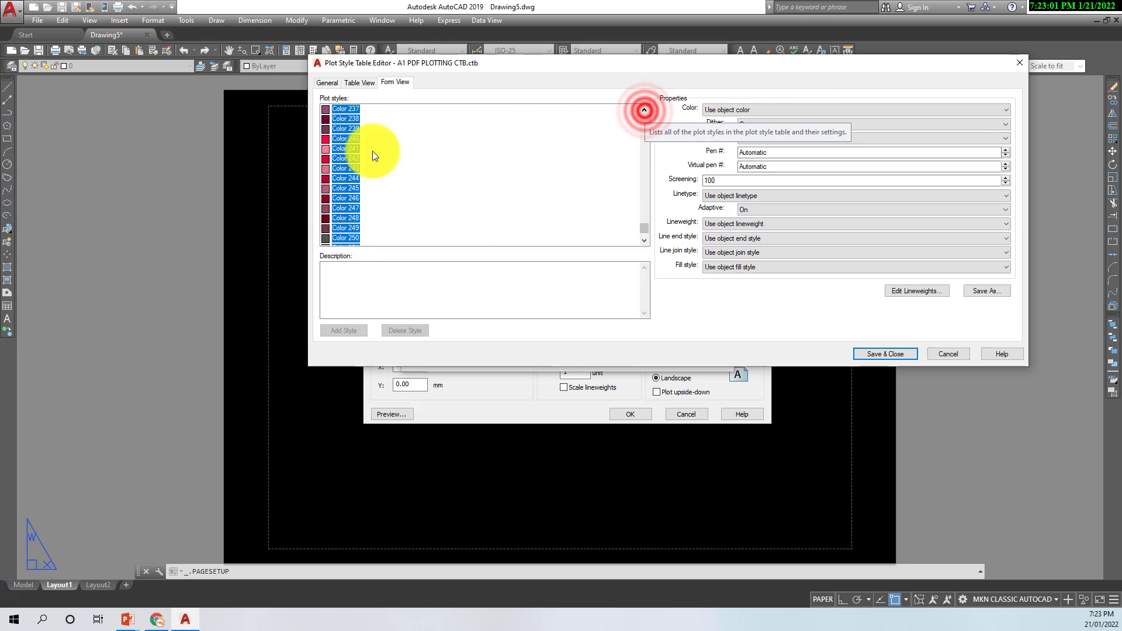
pyautogui.click(646, 121)
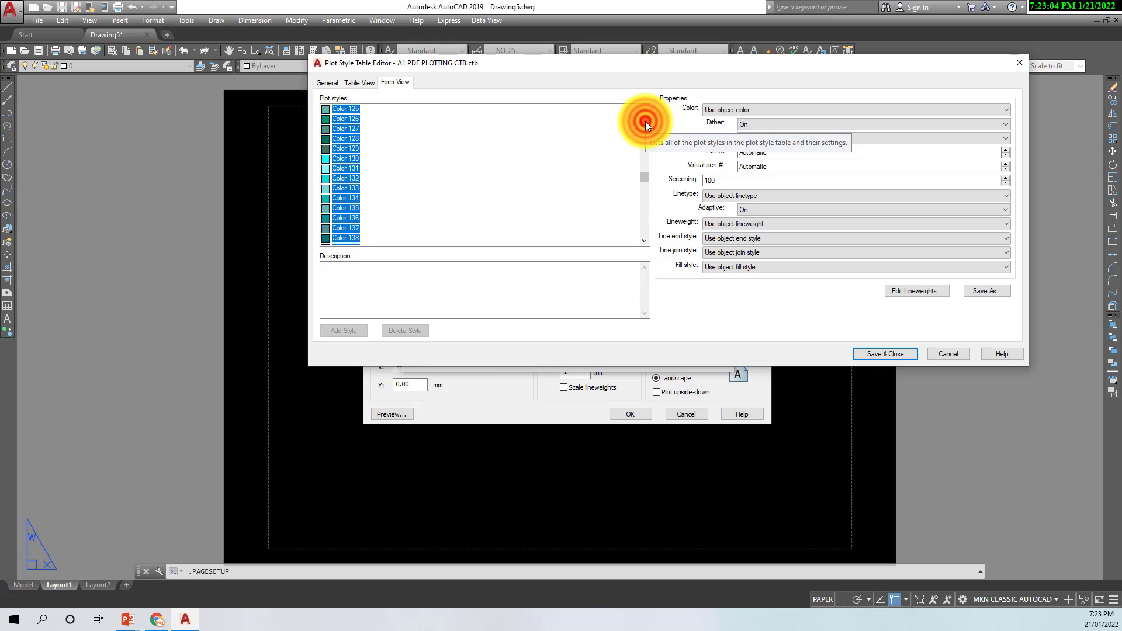
pyautogui.click(645, 121)
pyautogui.click(645, 118)
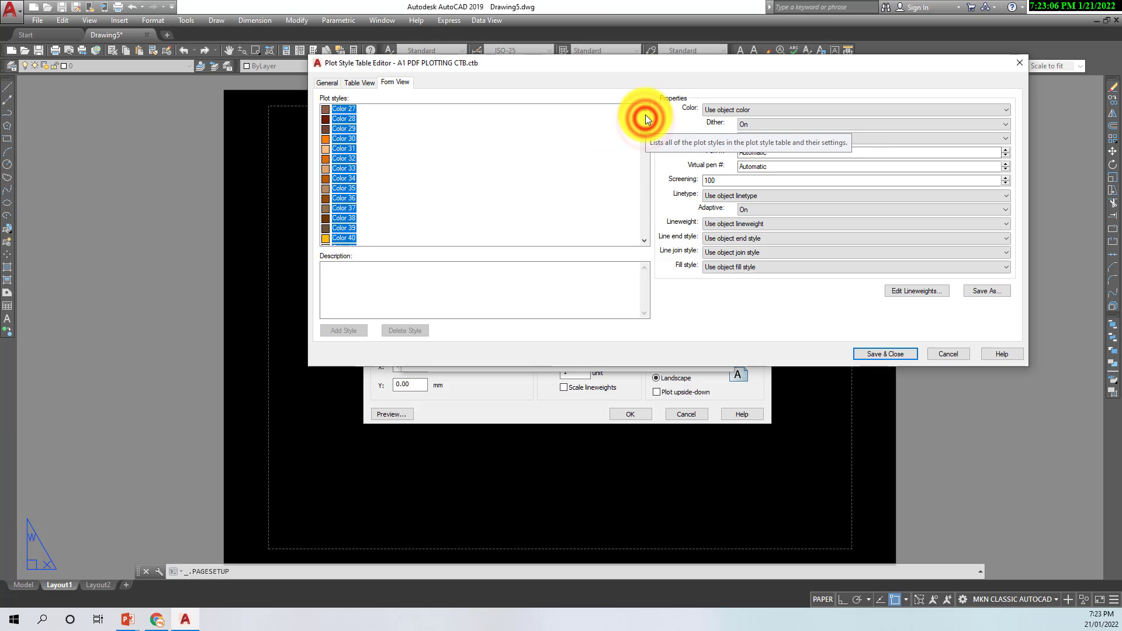
pyautogui.click(645, 114)
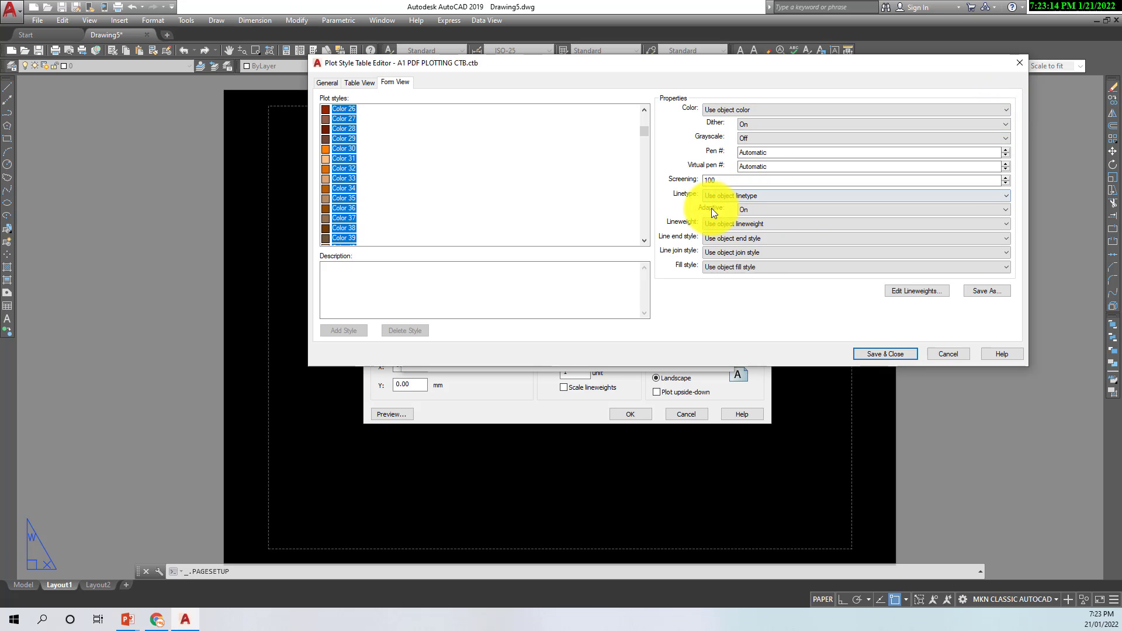
pyautogui.click(1004, 196)
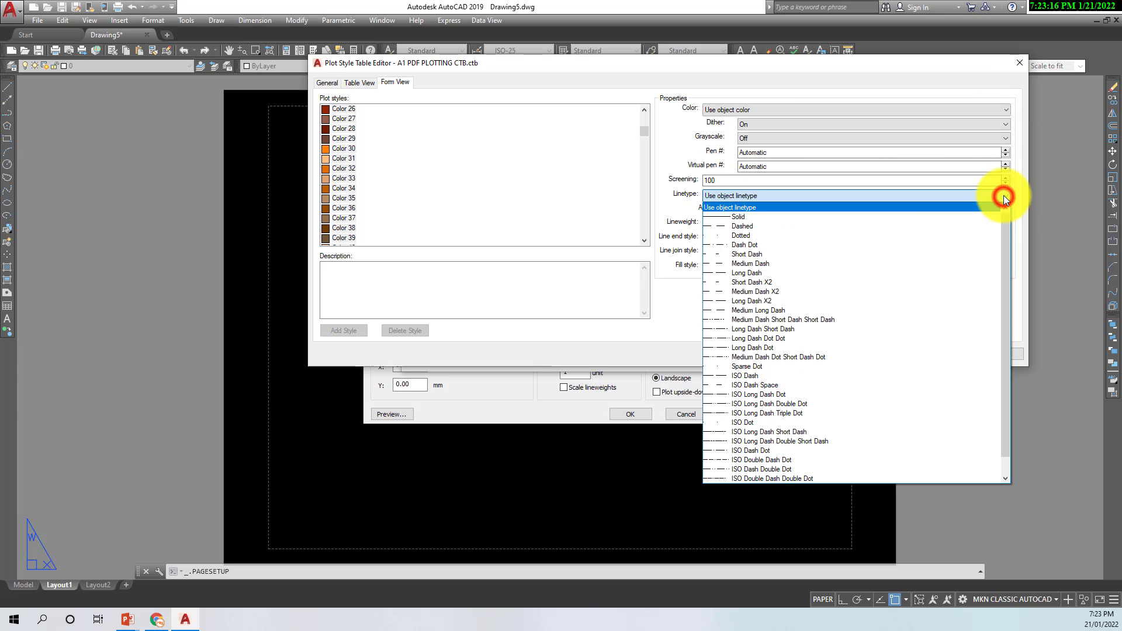
pyautogui.click(1004, 195)
pyautogui.click(1002, 224)
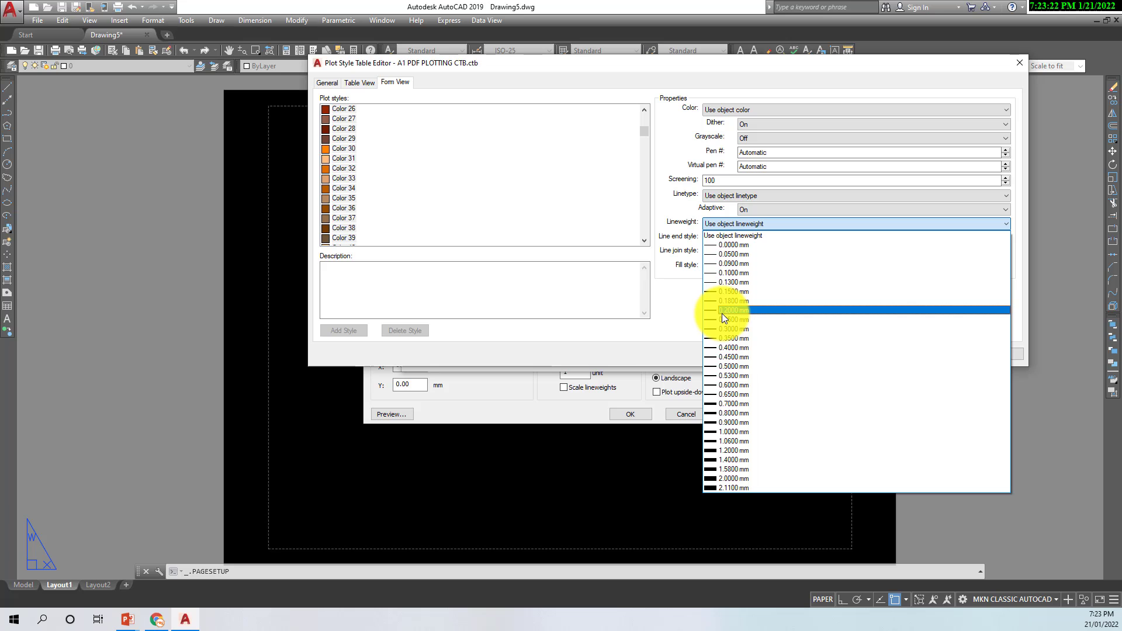
pyautogui.click(727, 311)
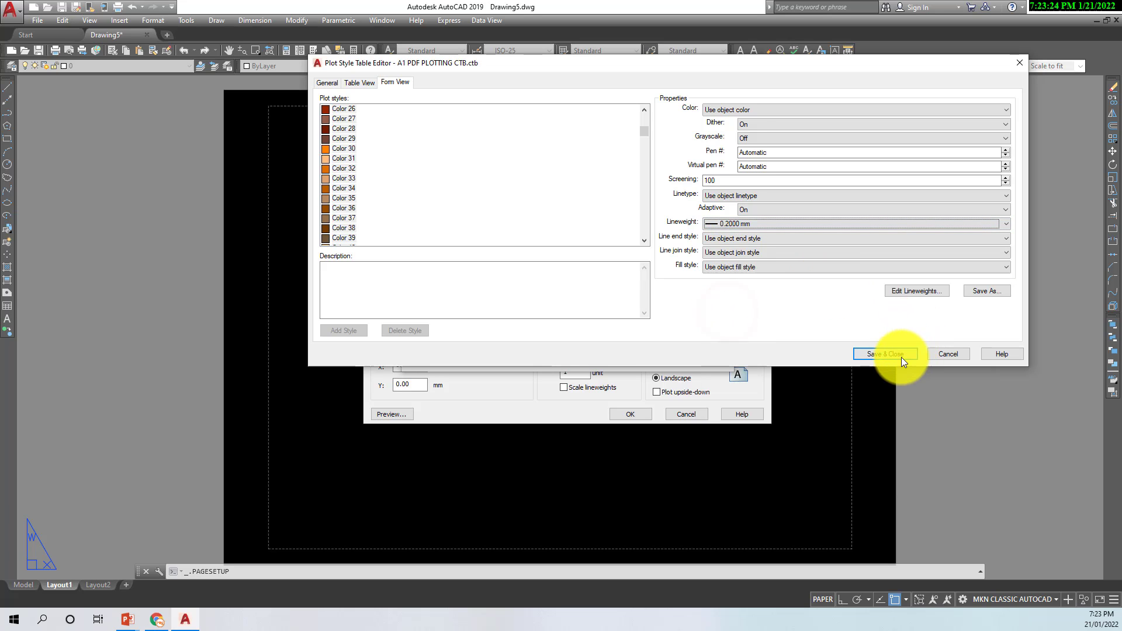
# Step: Check the lineweights across the color plot styles, then save the table and finish the color-dependent plot style table wizard
pyautogui.click(359, 83)
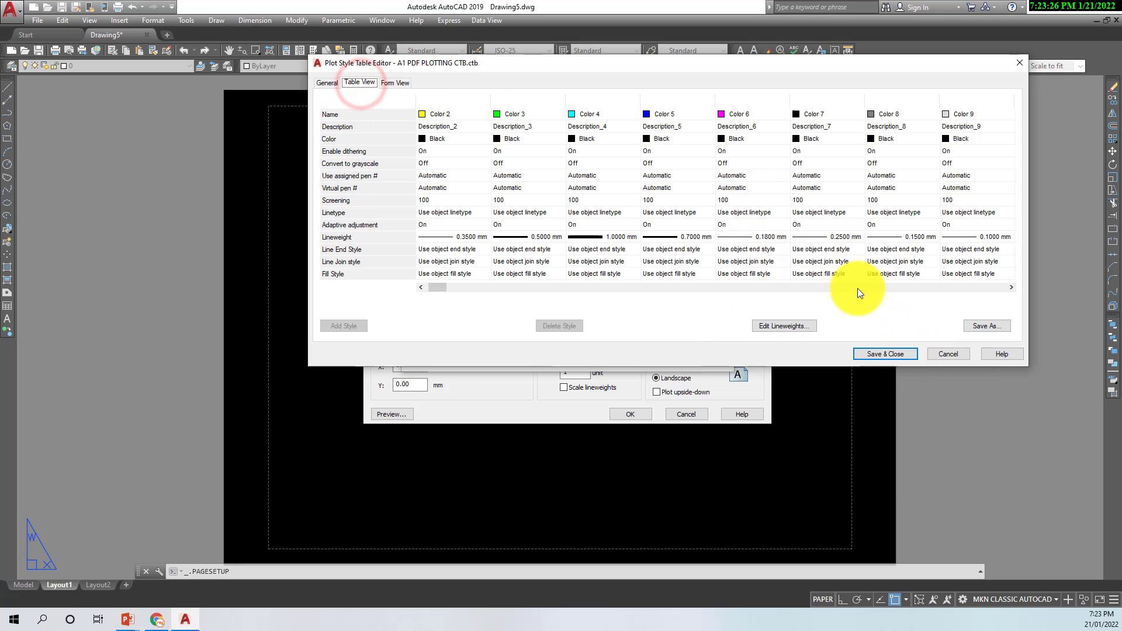
pyautogui.click(933, 288)
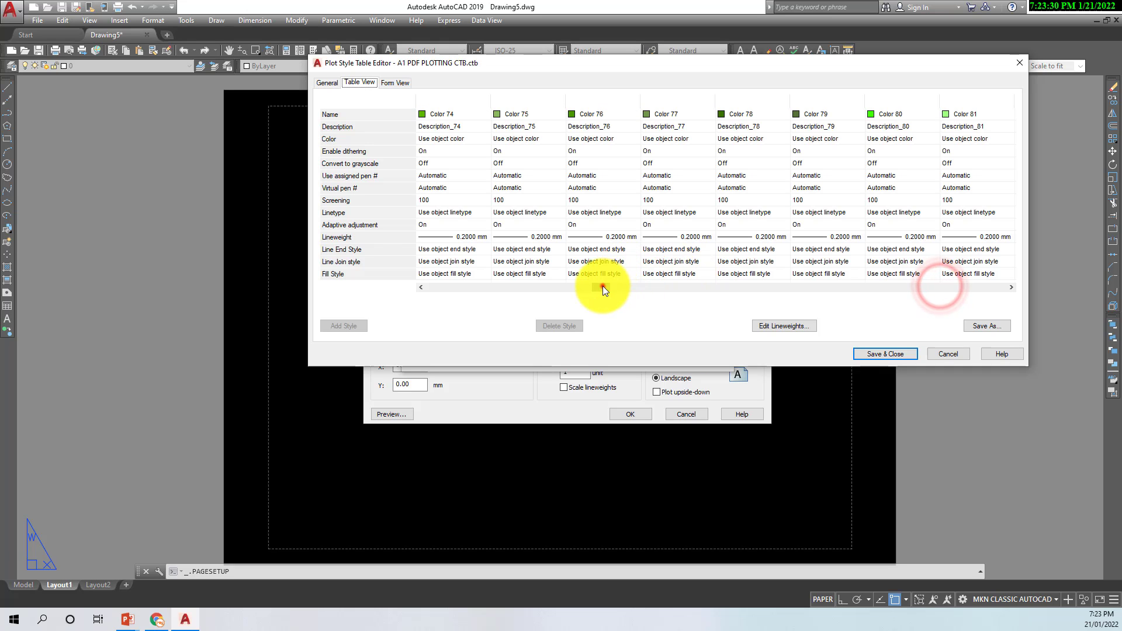
pyautogui.moveTo(602, 286); pyautogui.dragTo(425, 282)
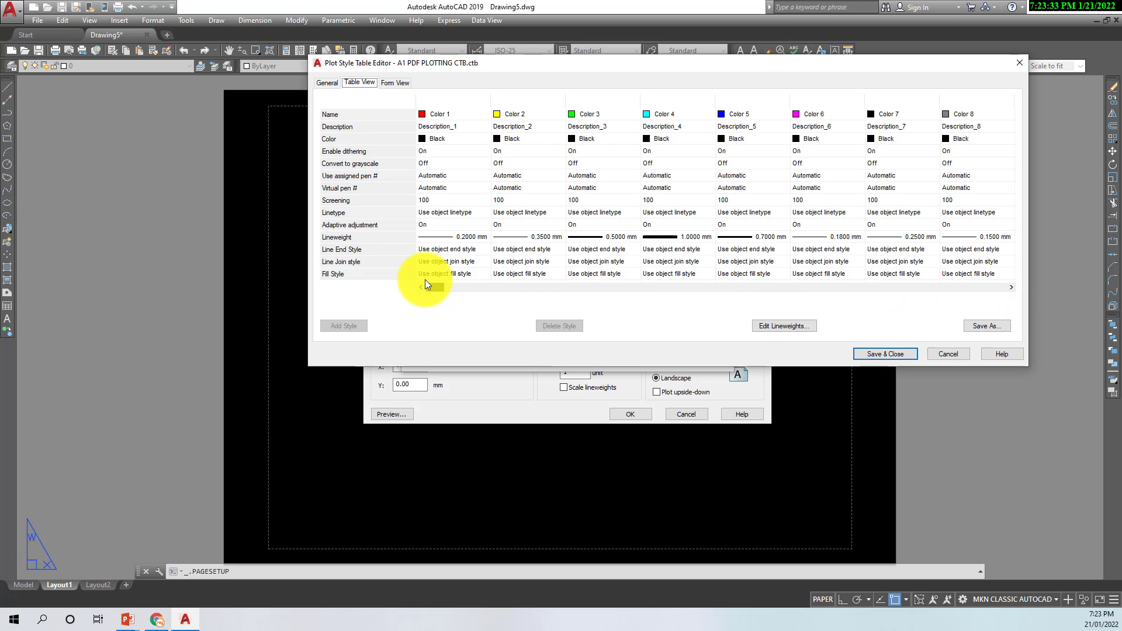
pyautogui.click(890, 354)
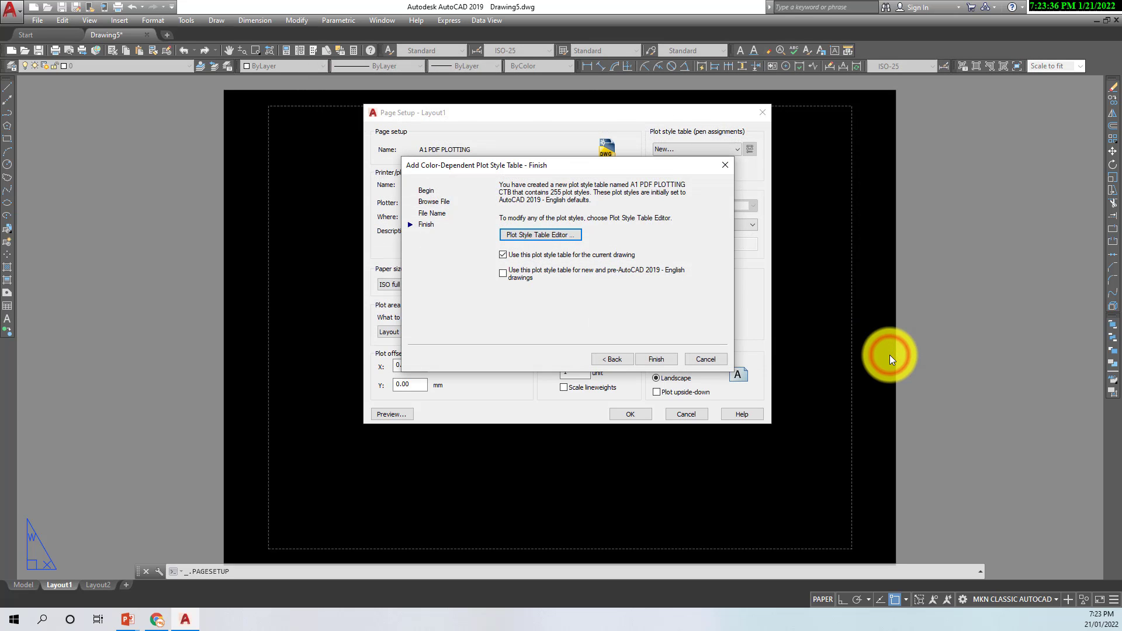
pyautogui.click(657, 360)
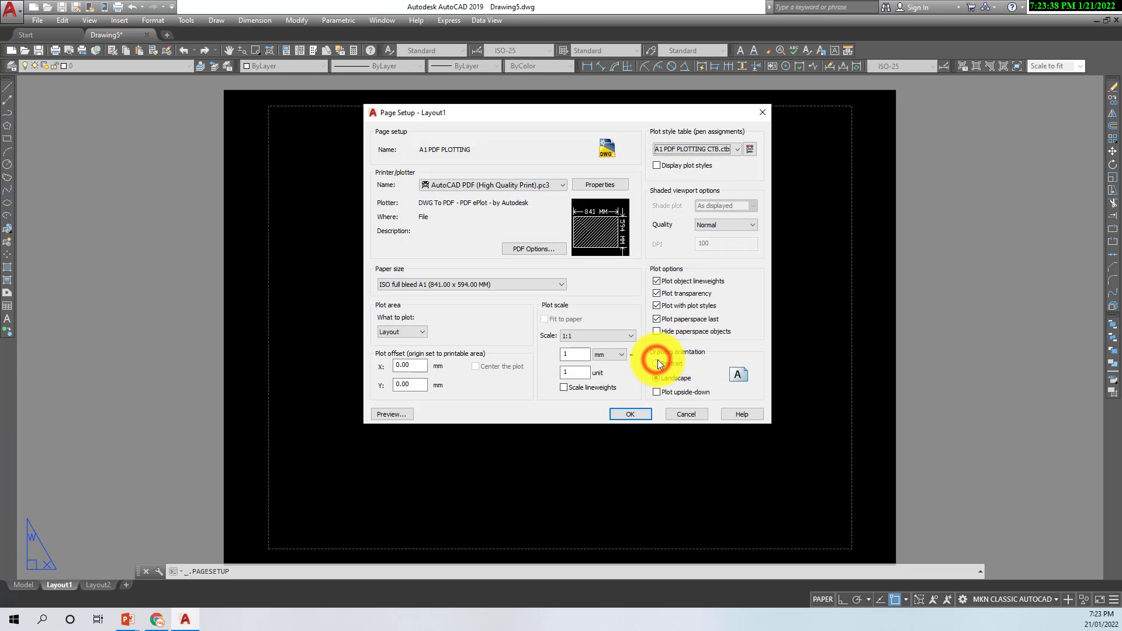
# Step: Reopen A1 PDF PLOTTING CTB.ctb from the page setup and examine its general file information, including the storage path
pyautogui.click(736, 150)
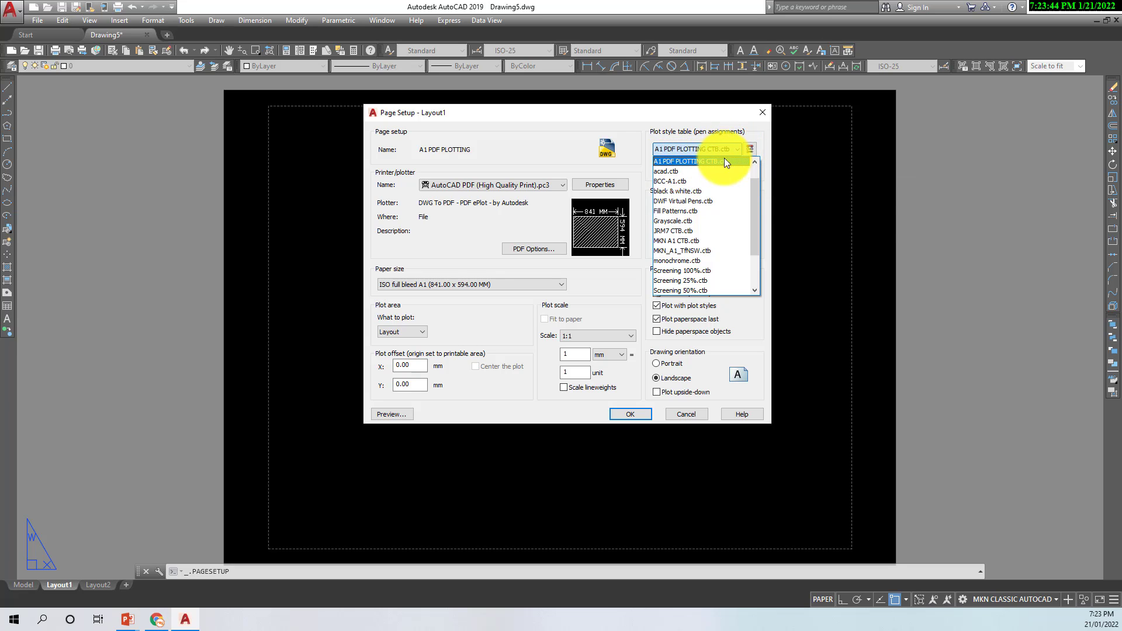
pyautogui.click(736, 150)
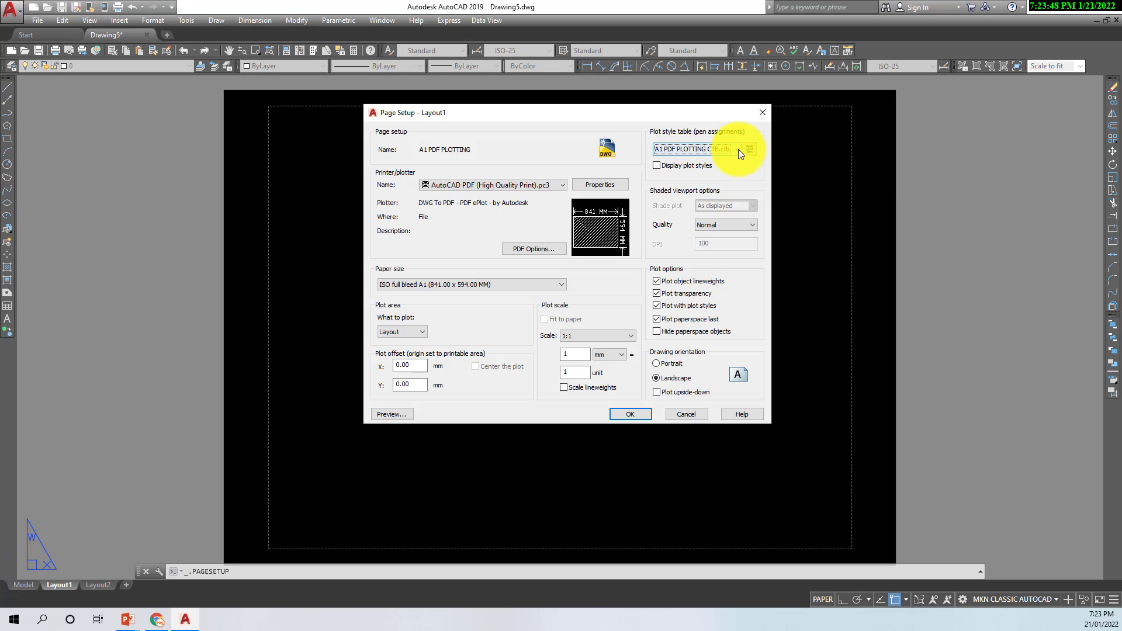
pyautogui.click(751, 150)
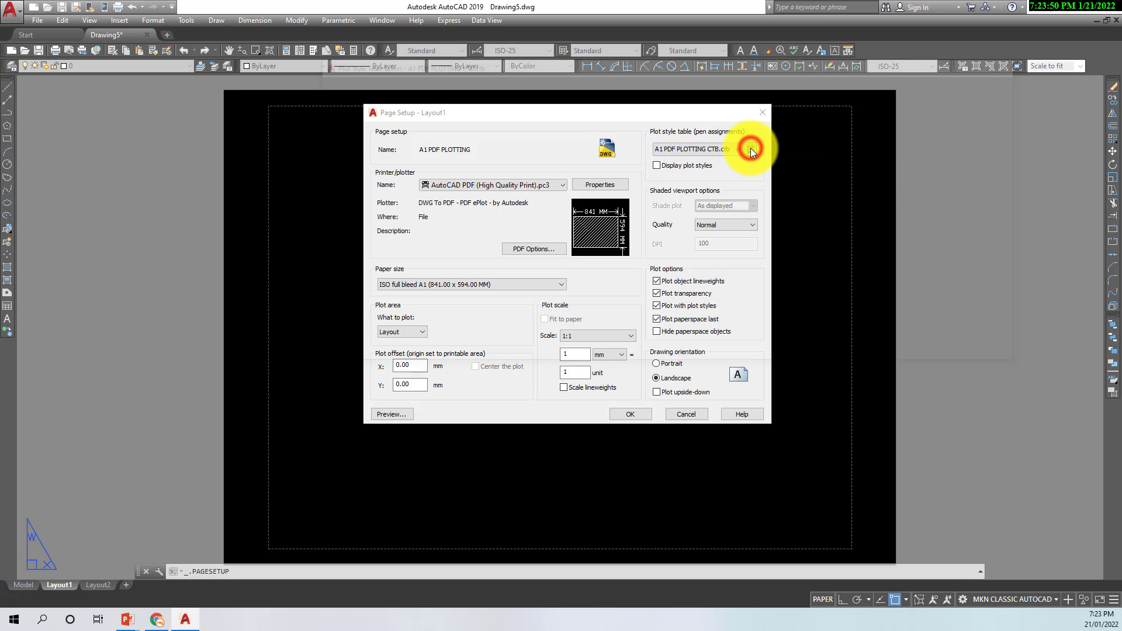
pyautogui.click(334, 86)
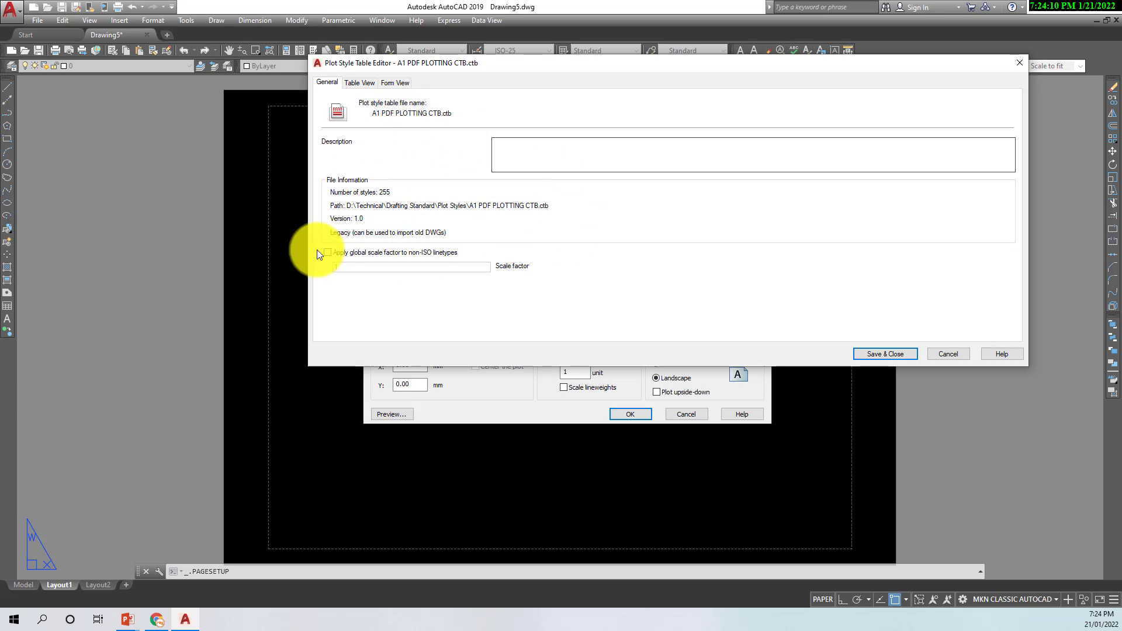
pyautogui.click(887, 354)
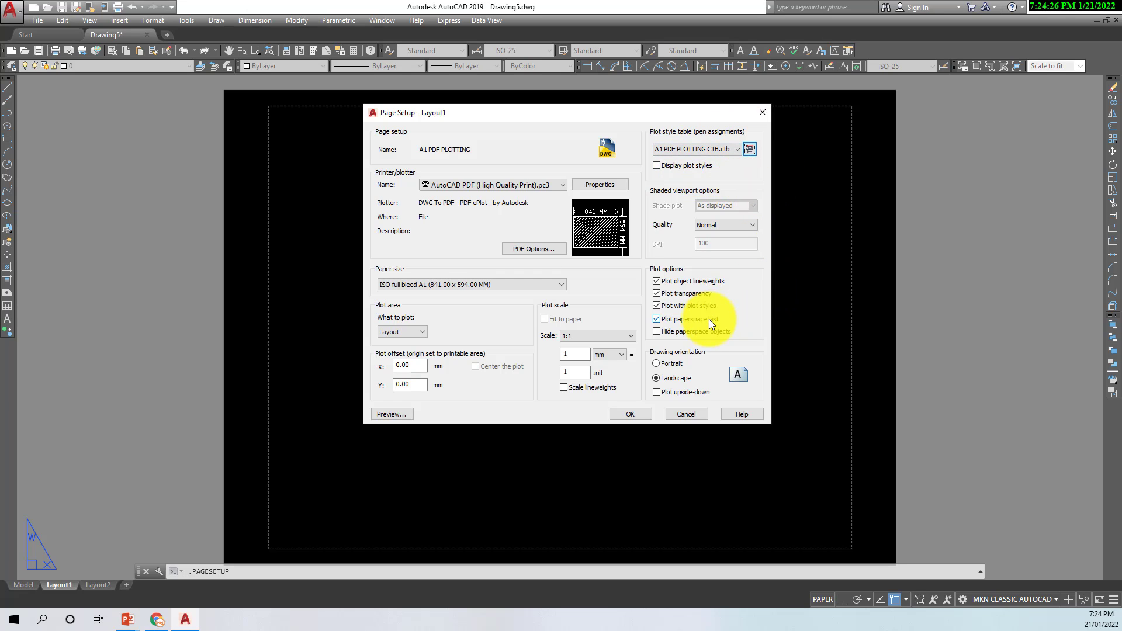
# Step: Accept the A1 PDF PLOTTING page setup and make it the current page setup for Layout1
pyautogui.click(633, 414)
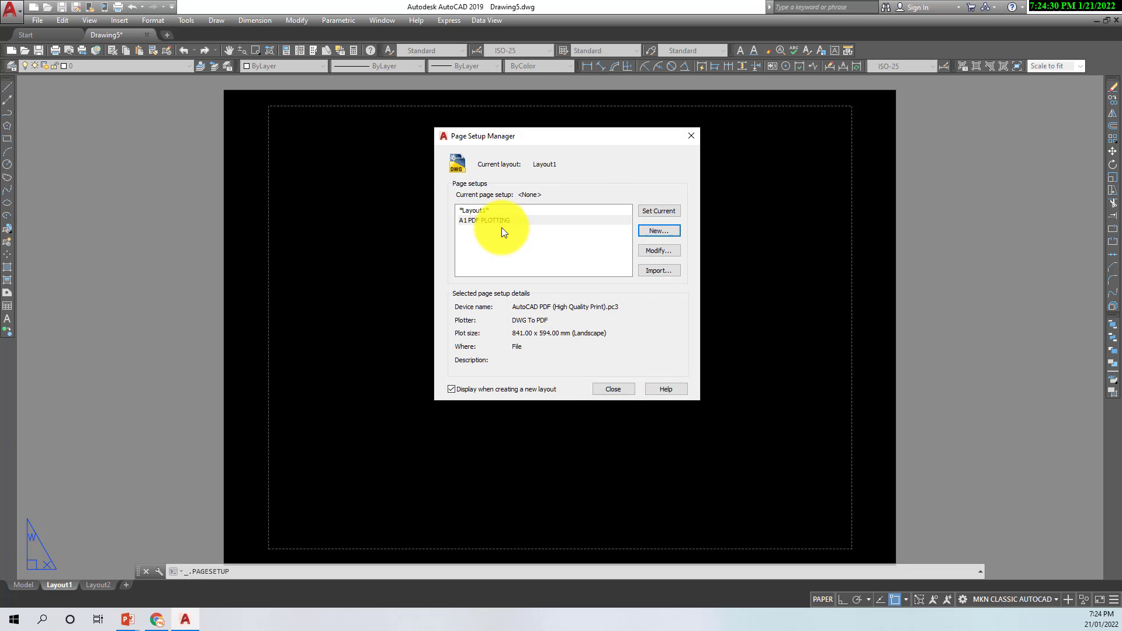
pyautogui.click(482, 222)
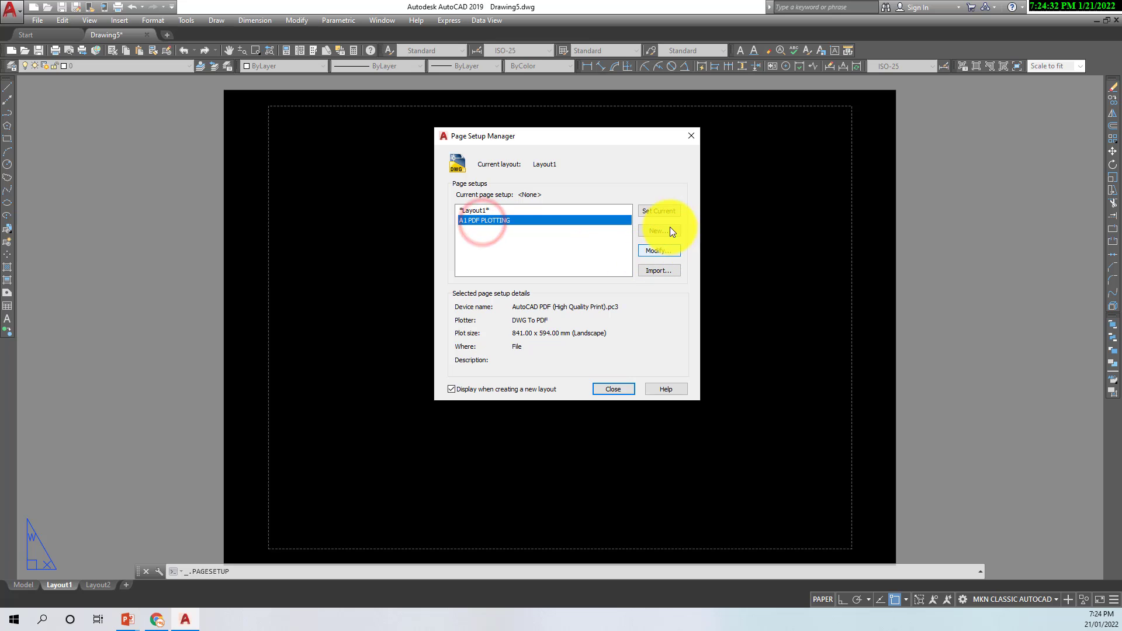
pyautogui.click(667, 211)
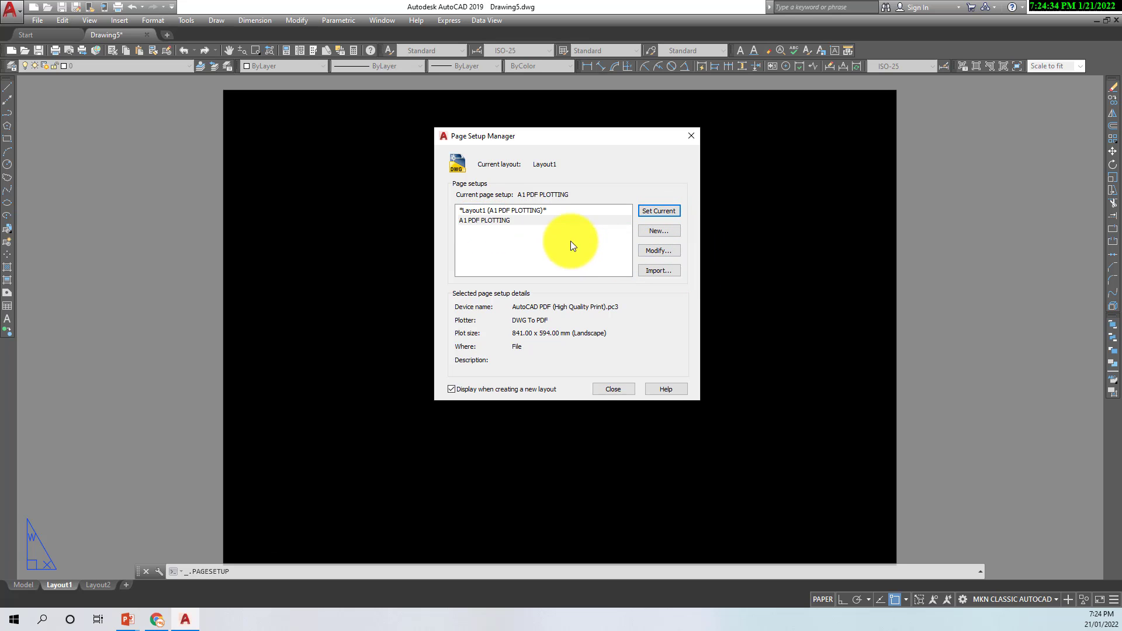
pyautogui.click(500, 210)
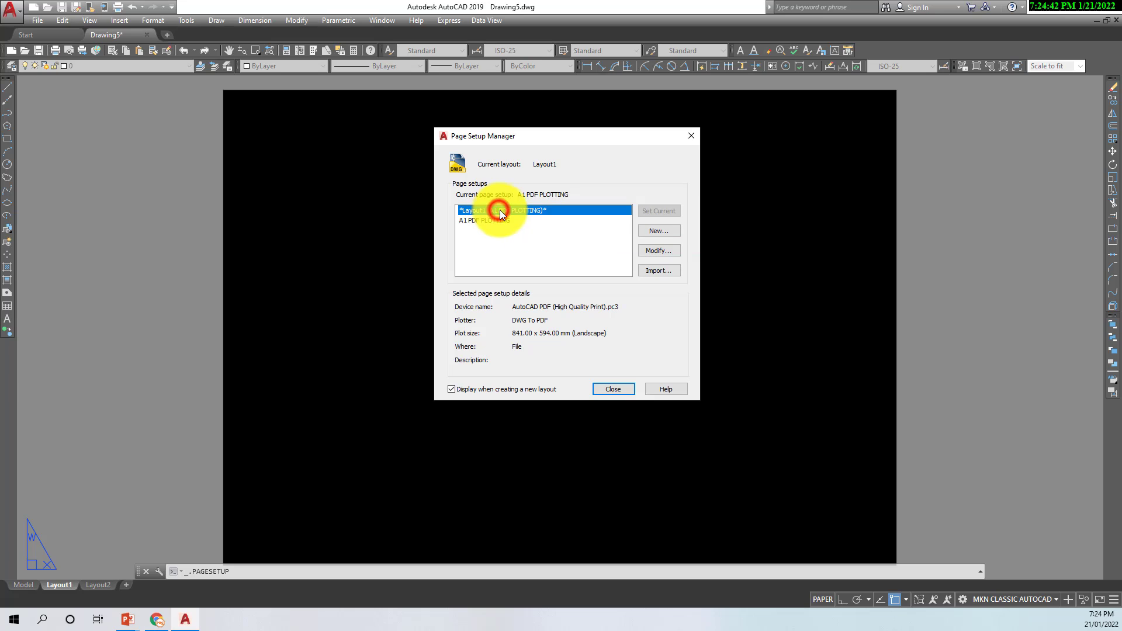
pyautogui.click(617, 390)
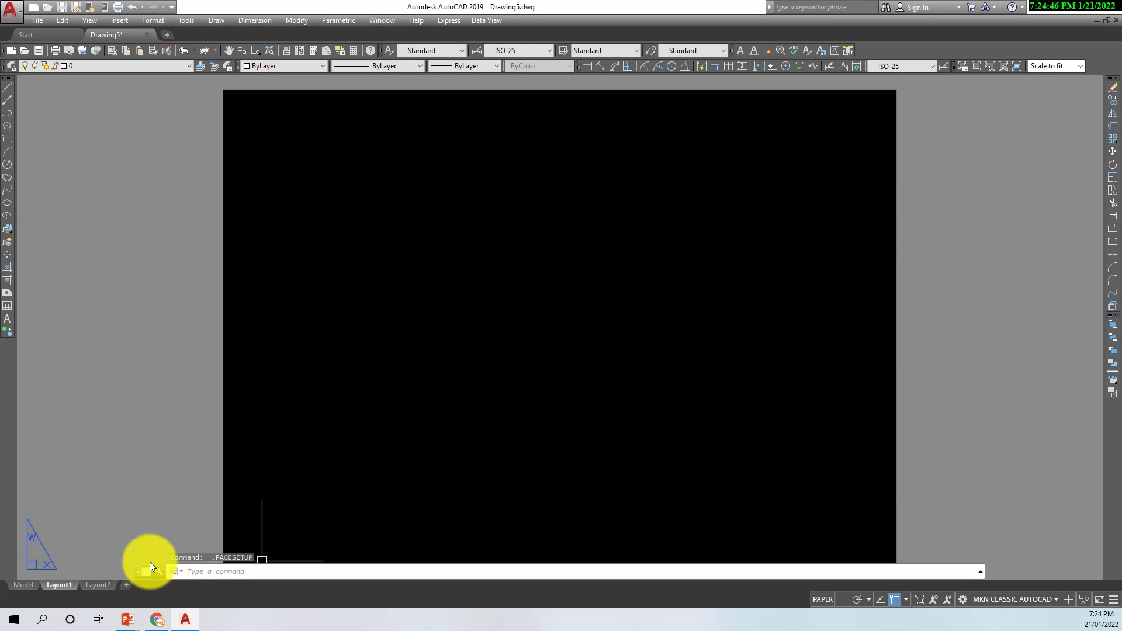
# Step: Delete Layout2 from the drawing
pyautogui.scroll(-3, 359, 304)
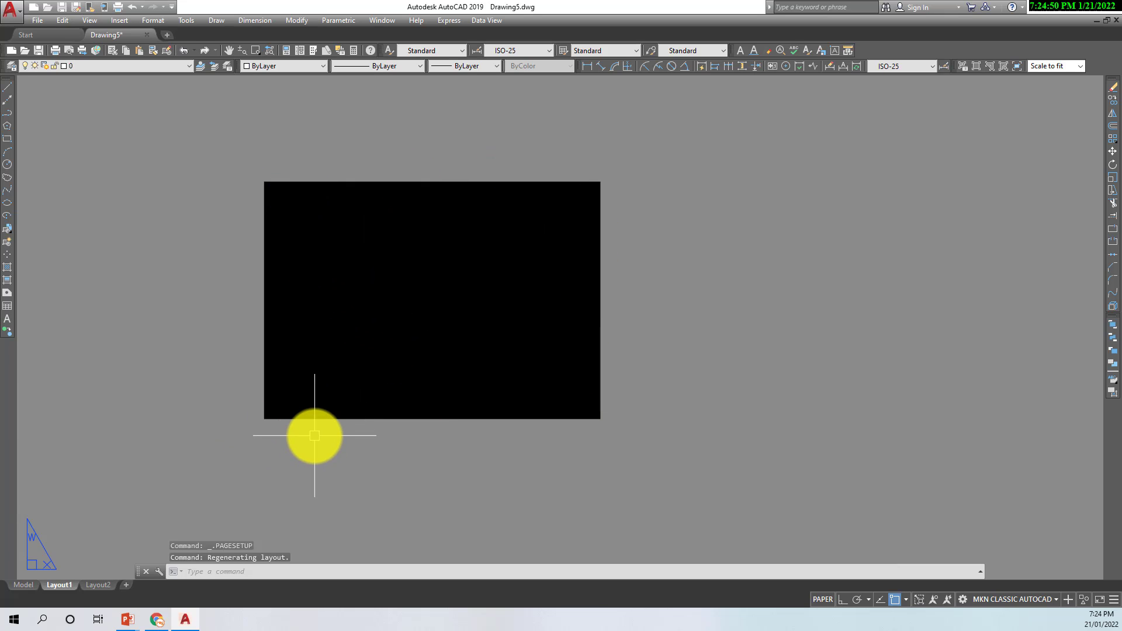
pyautogui.moveTo(99, 586)
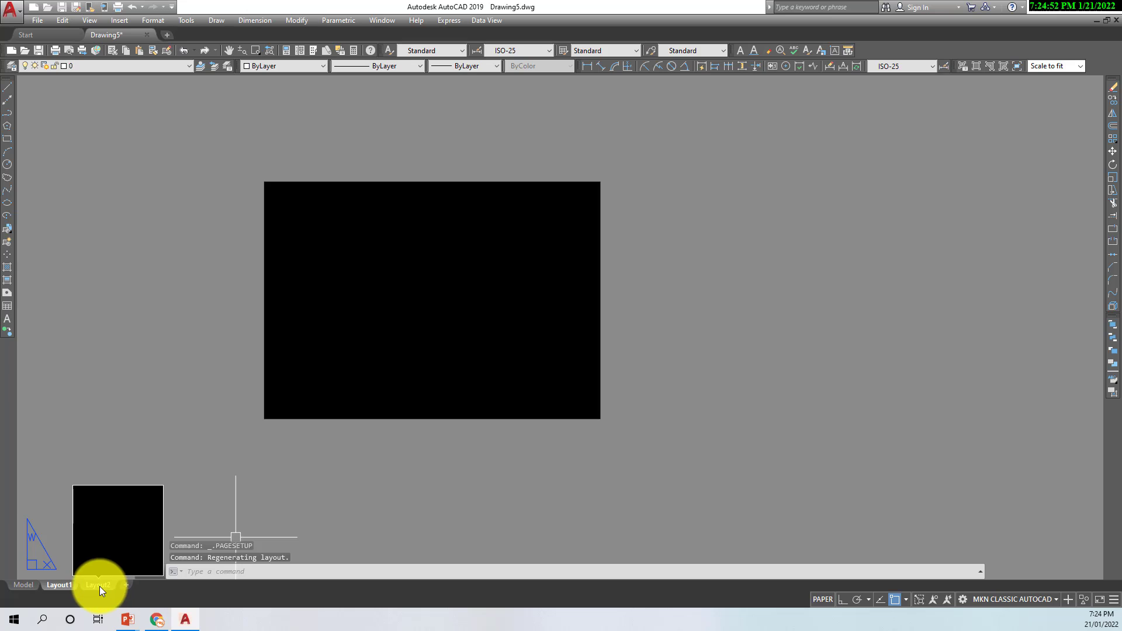
pyautogui.click(96, 585)
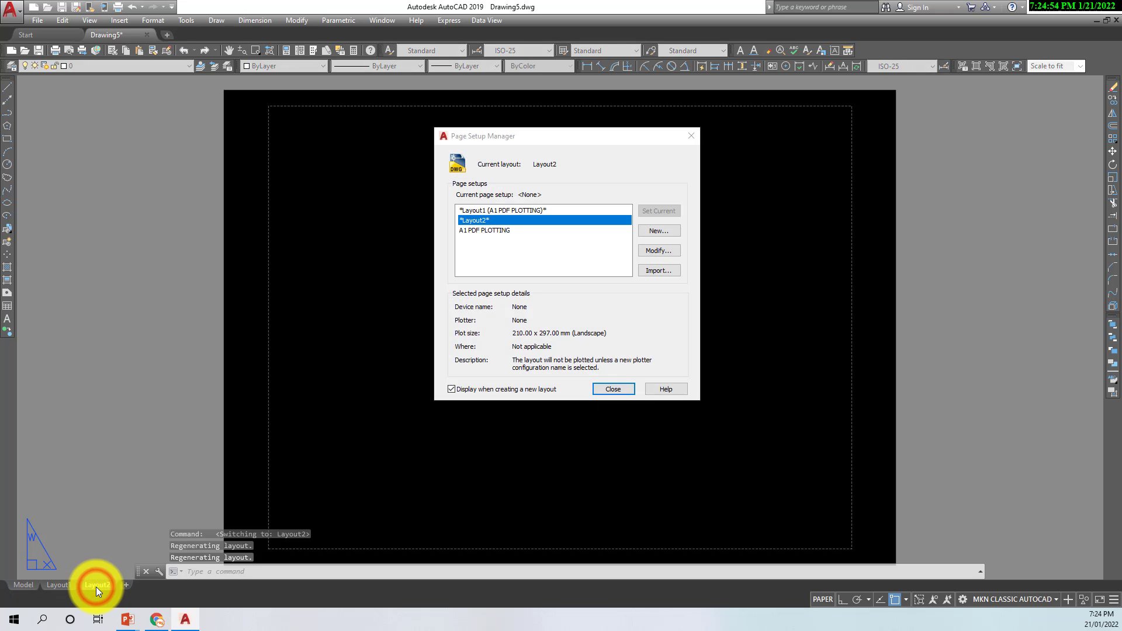
pyautogui.click(618, 388)
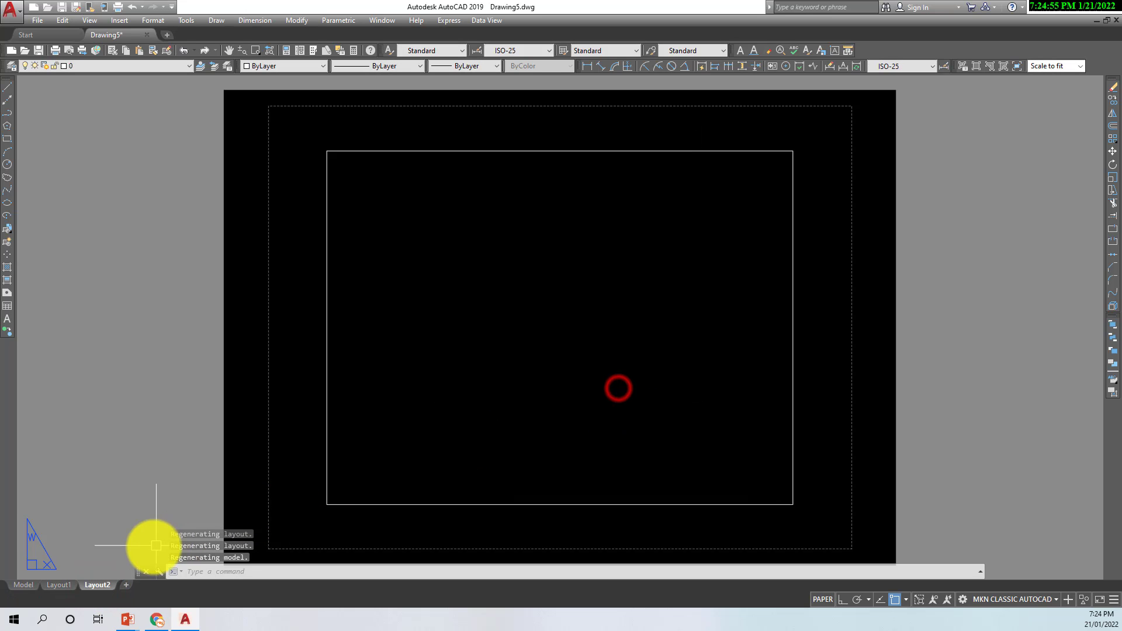
pyautogui.rightClick(104, 585)
pyautogui.click(145, 414)
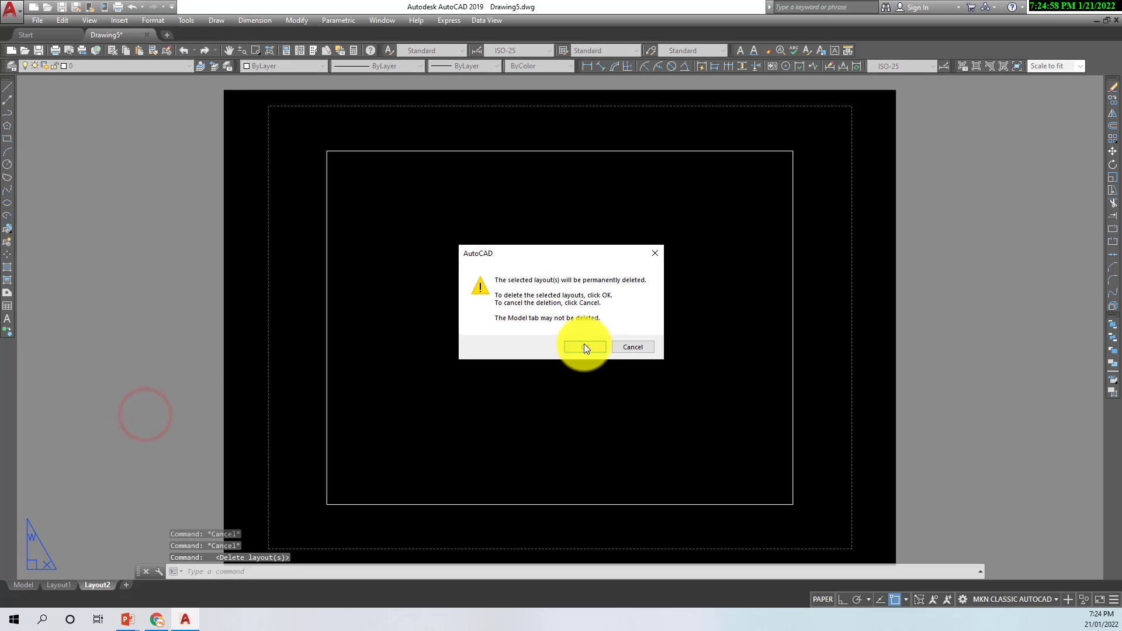
pyautogui.click(584, 346)
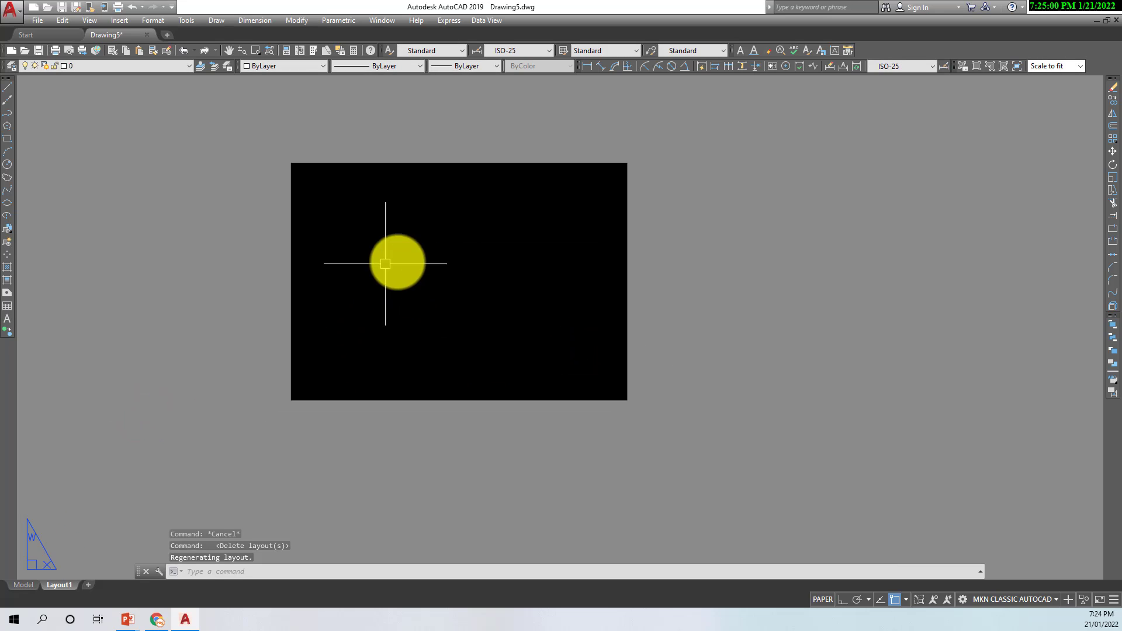
# Step: Switch to the Create Template File presentation in PowerPoint, review the step about inserting the title block, and return to AutoCAD
pyautogui.moveTo(123, 619)
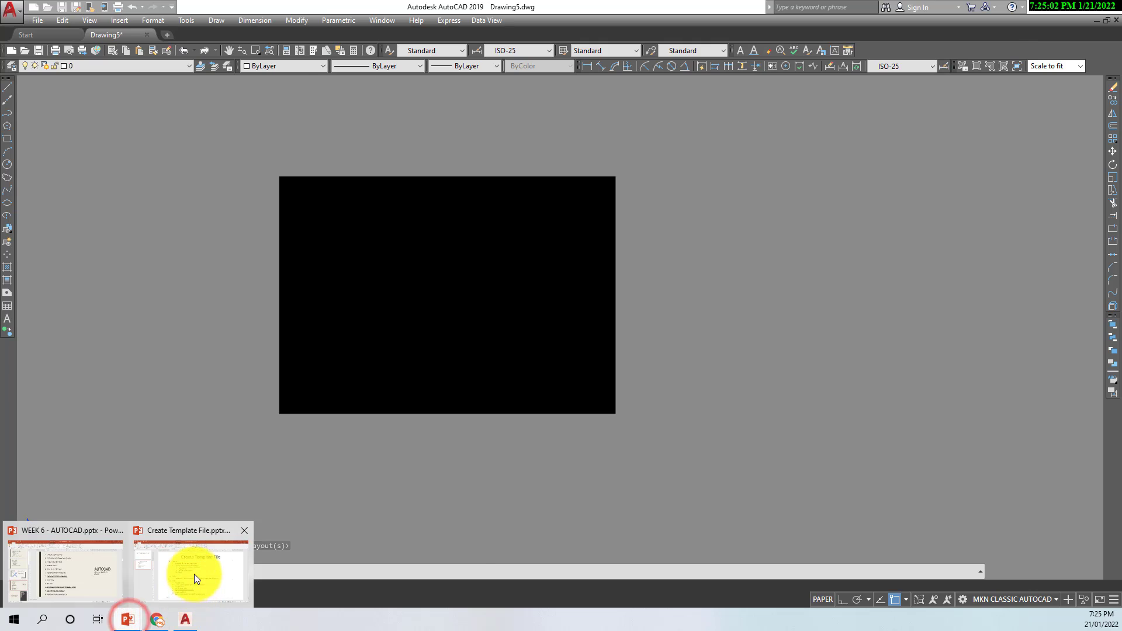
pyautogui.click(195, 574)
pyautogui.click(506, 488)
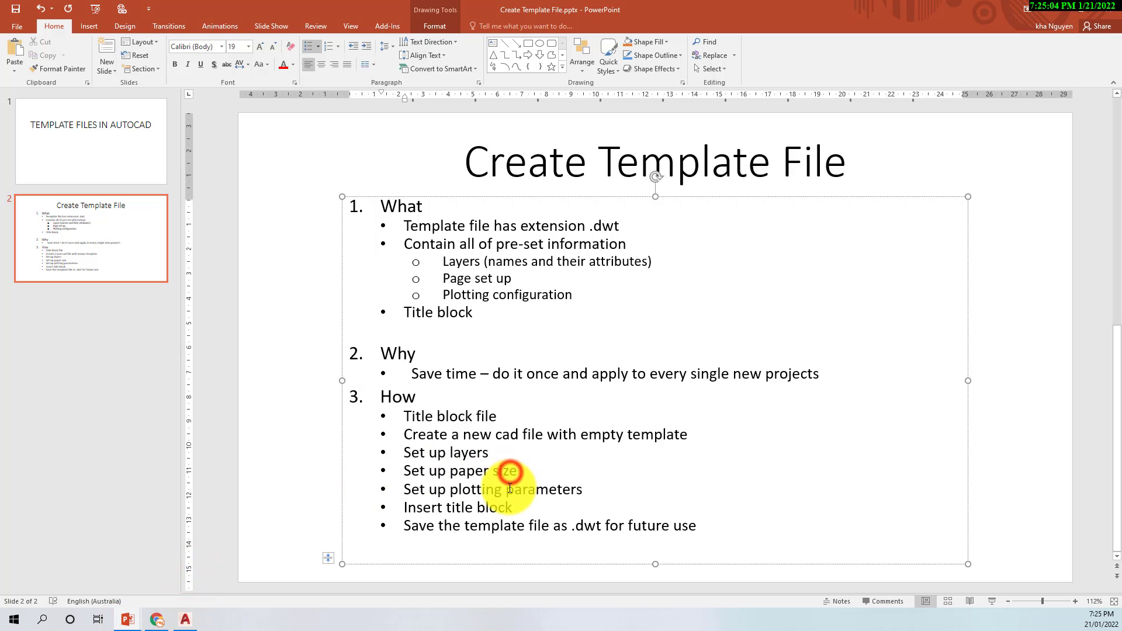
pyautogui.moveTo(400, 504); pyautogui.dragTo(467, 512)
pyautogui.click(188, 619)
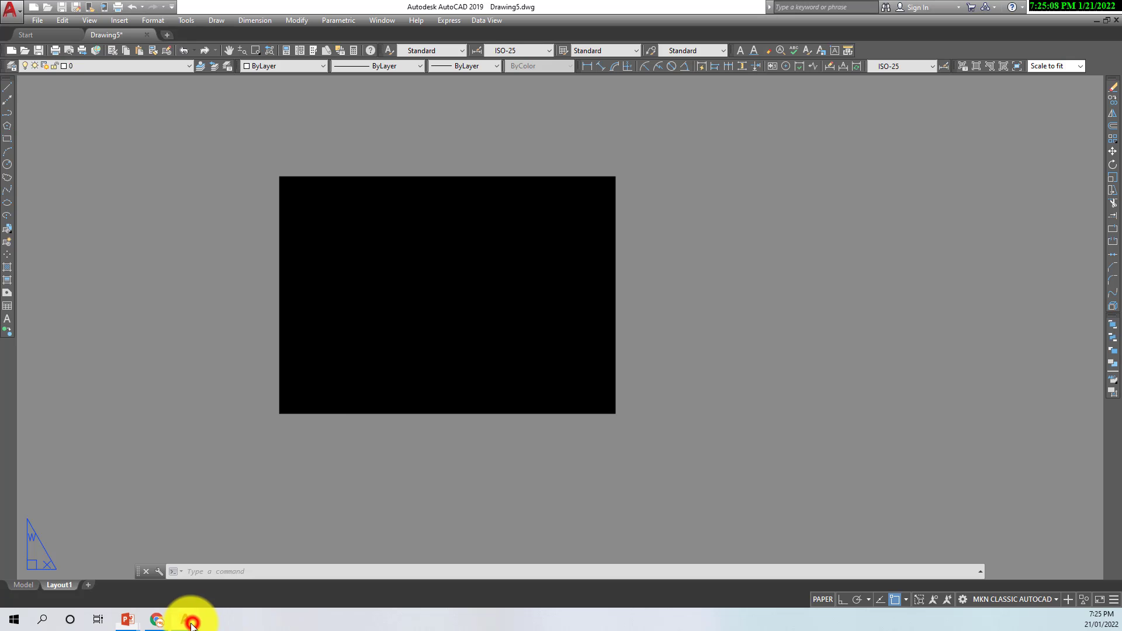
# Step: Insert MKNC TITLE BLOCK.dwg from the MKN folder into Layout1 at 0,0,0 with scale 1 and rotation 0
pyautogui.press('Escape')
pyautogui.press('Escape')
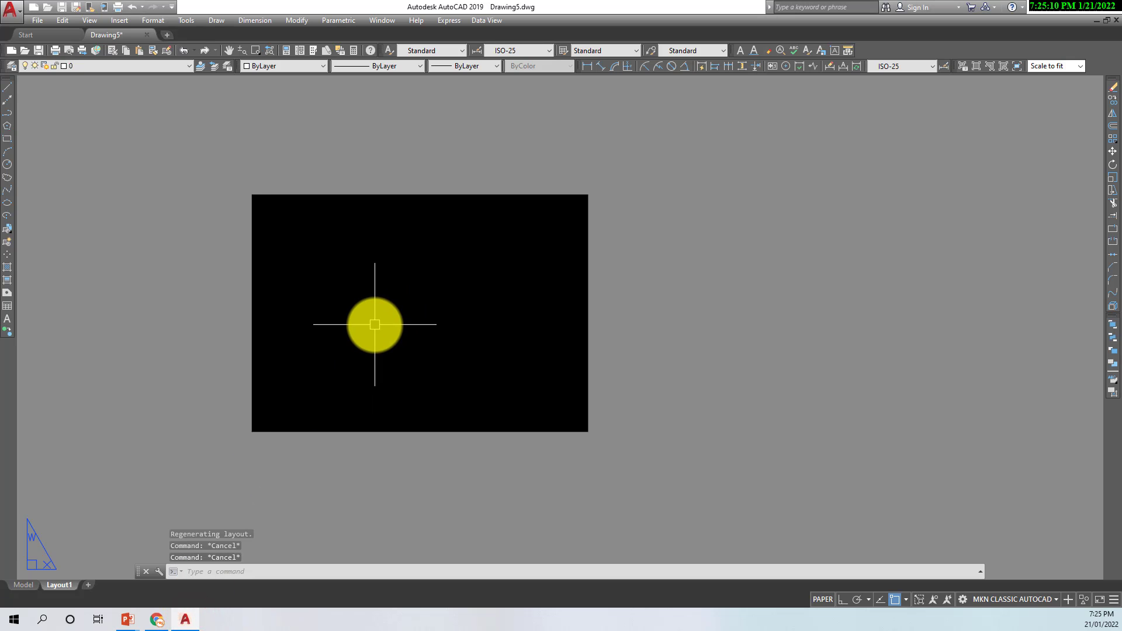
pyautogui.write('IN')
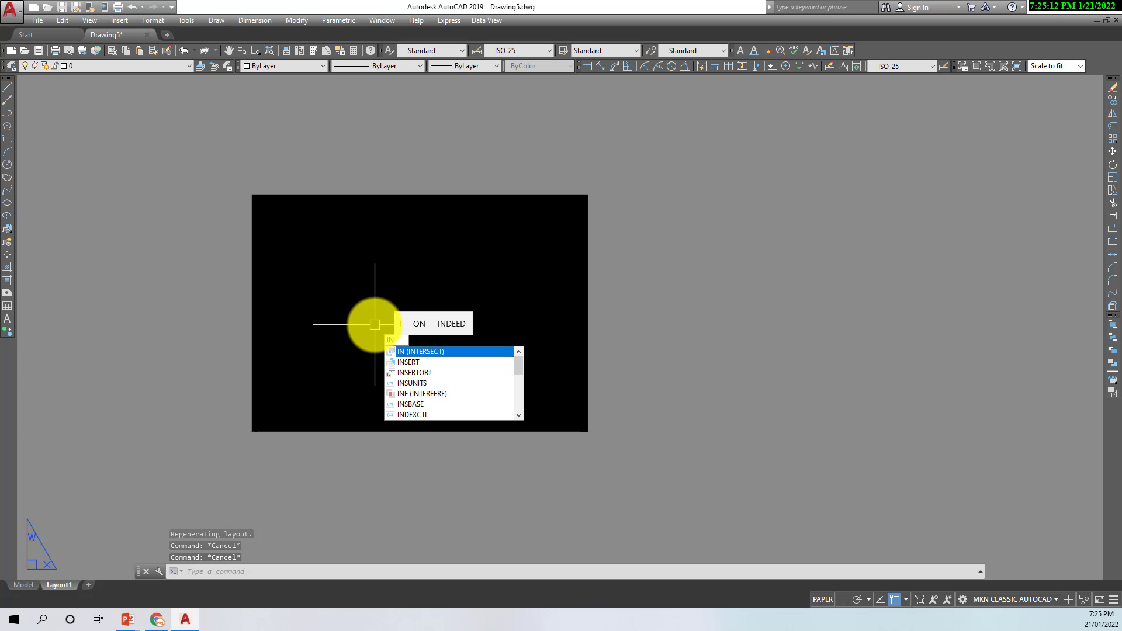
pyautogui.write('SERT')
pyautogui.press('Return')
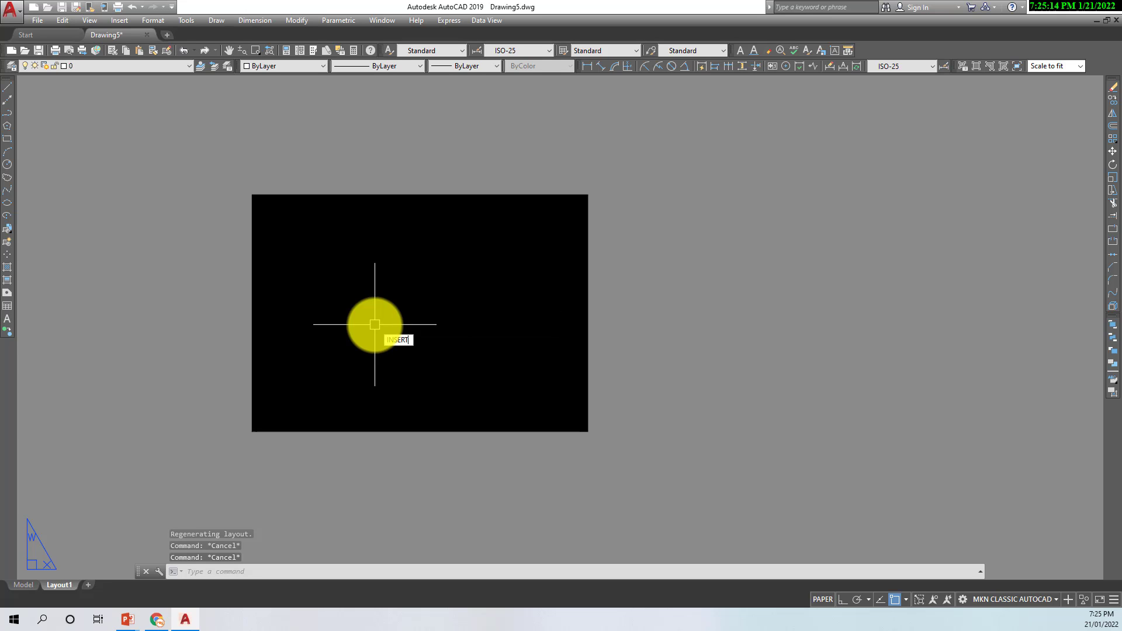
pyautogui.click(751, 171)
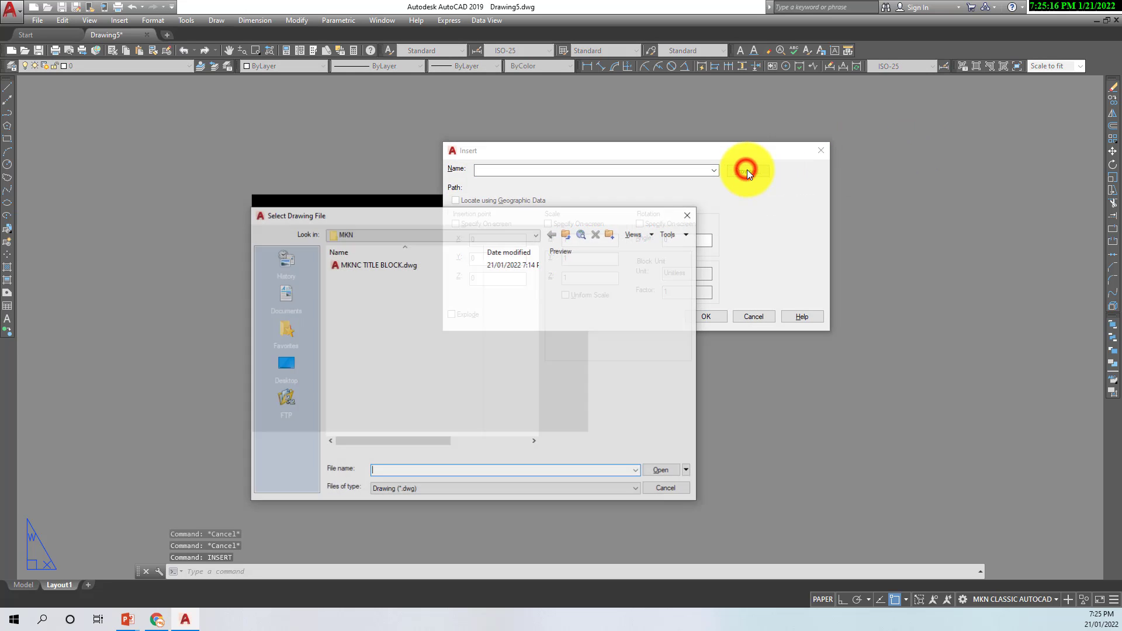
pyautogui.click(367, 265)
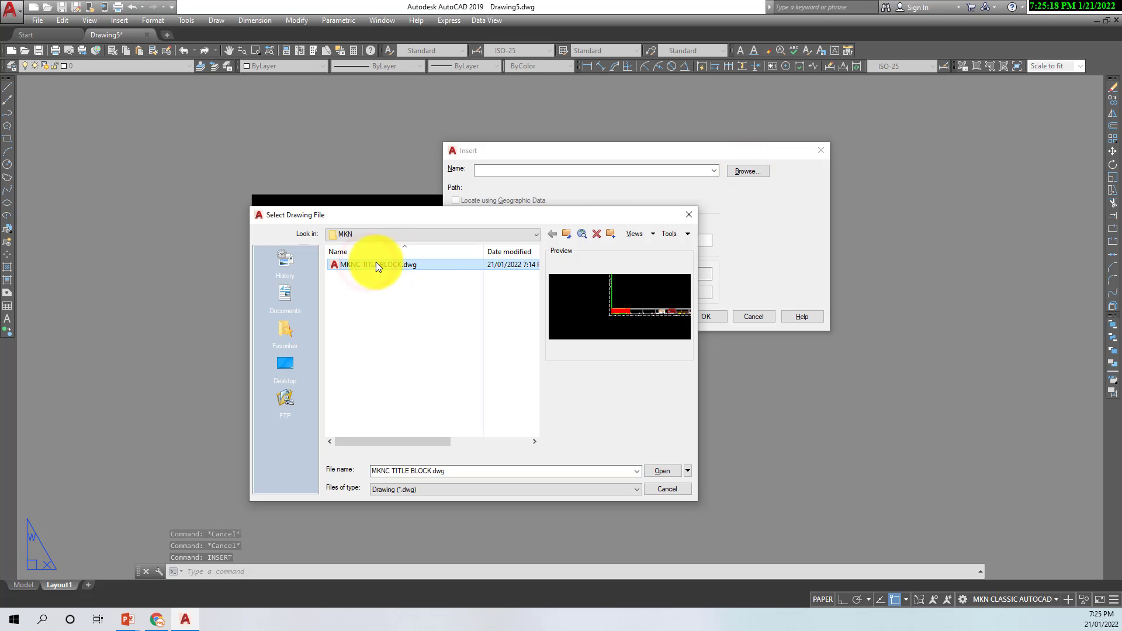
pyautogui.moveTo(523, 215); pyautogui.dragTo(589, 171)
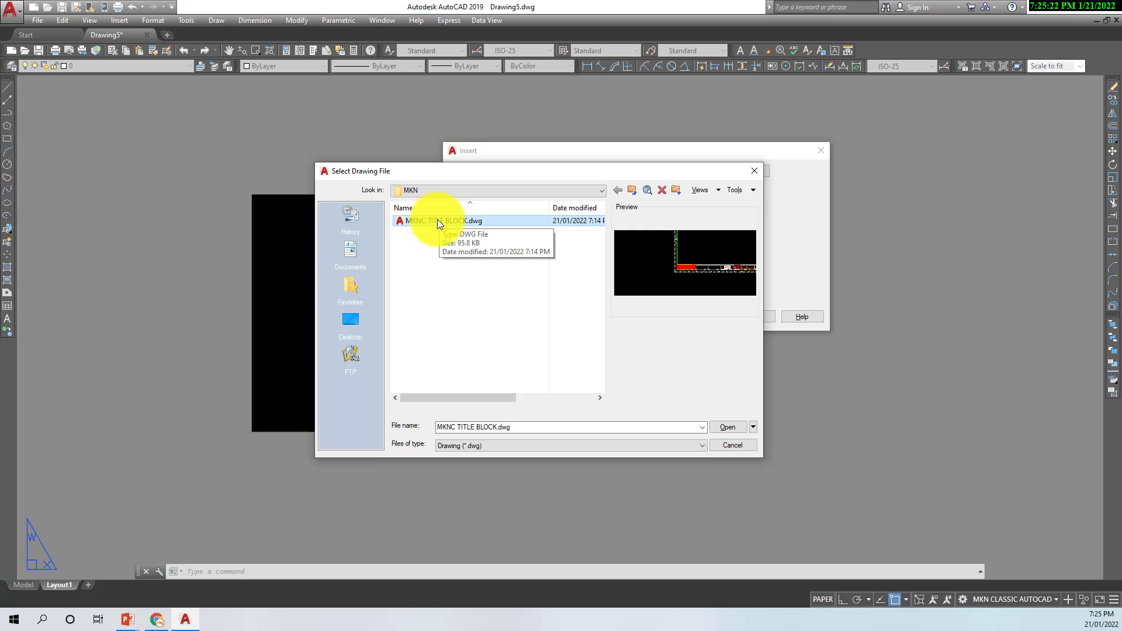
pyautogui.click(729, 429)
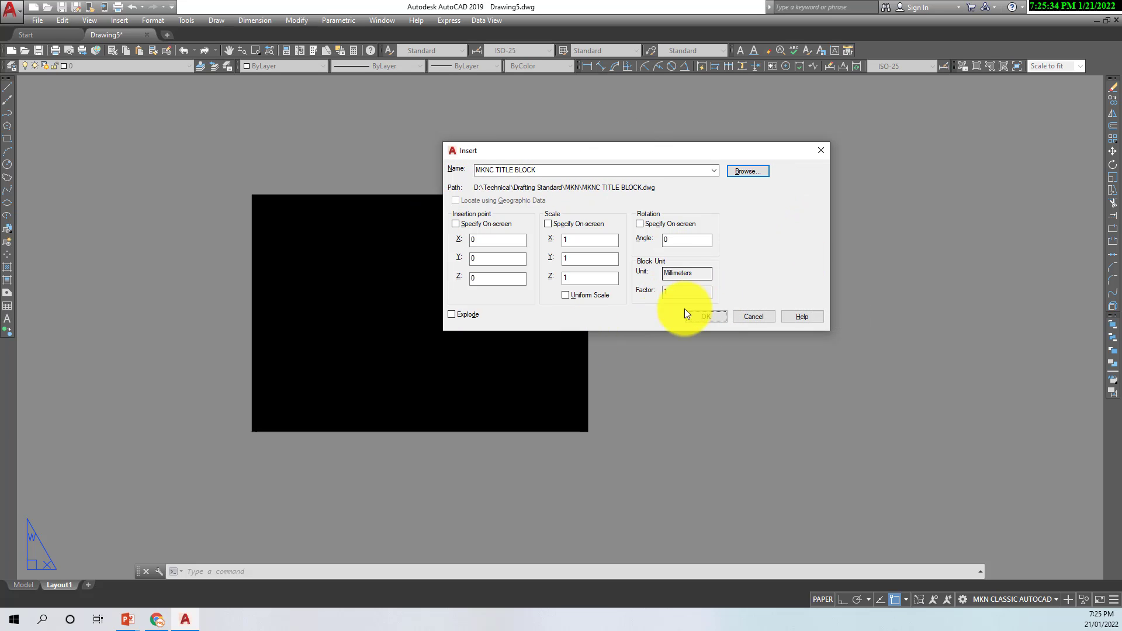
pyautogui.click(710, 317)
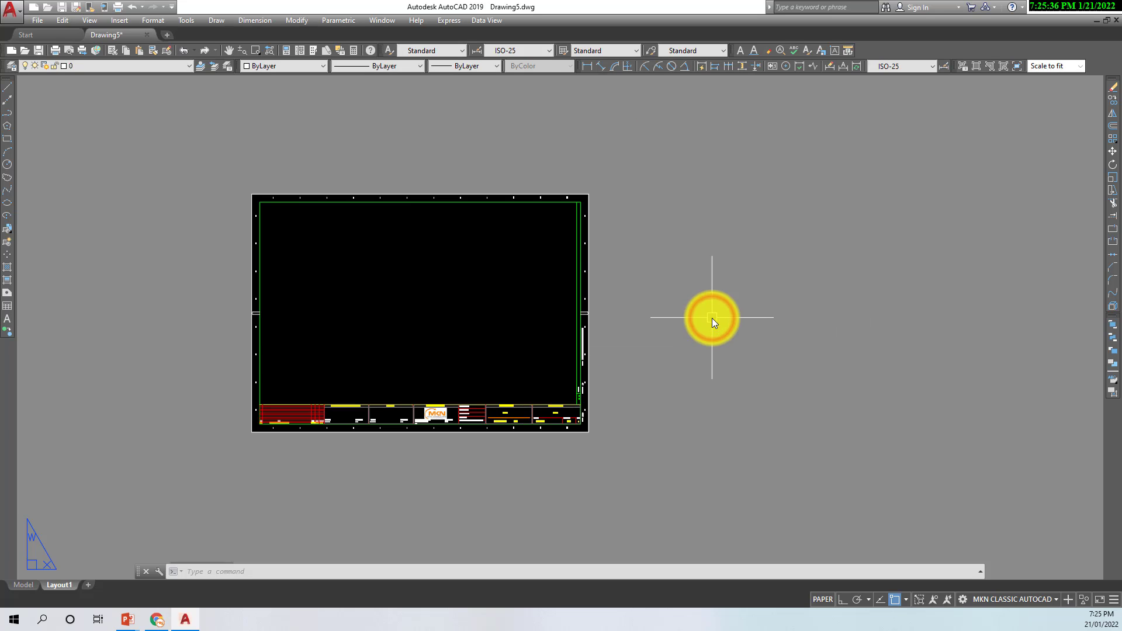
# Step: Examine the inserted title block up close and check how its border fits the Layout1 sheet edges
pyautogui.scroll(4, 410, 366)
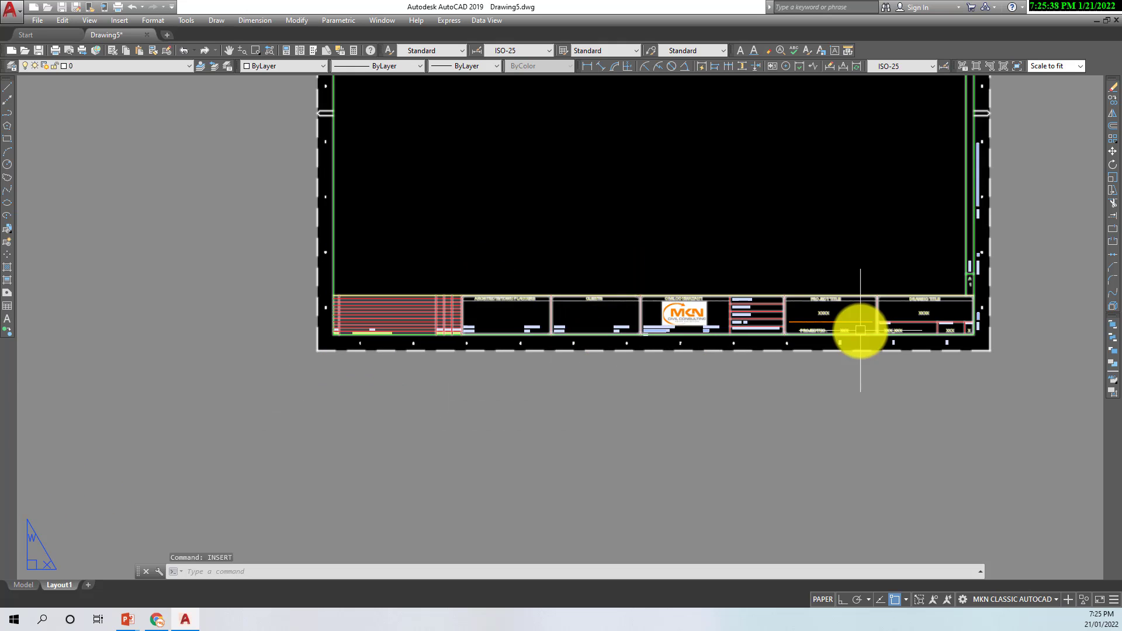
pyautogui.scroll(2, 782, 336)
pyautogui.scroll(-5, 894, 377)
pyautogui.moveTo(701, 305); pyautogui.dragTo(626, 338, button='middle')
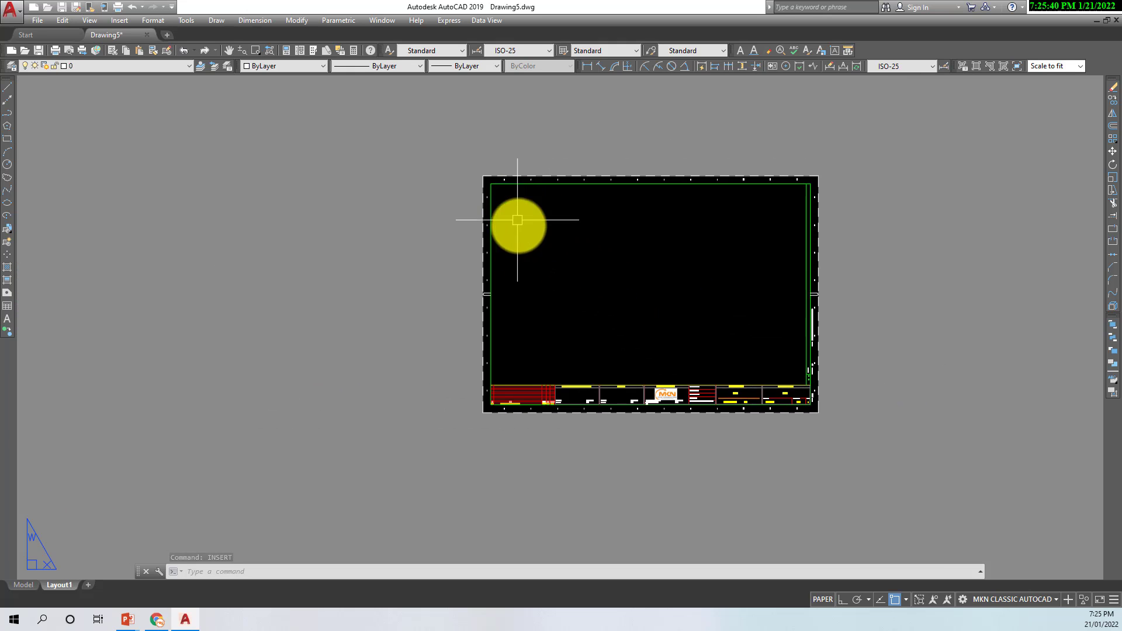
pyautogui.moveTo(524, 258); pyautogui.dragTo(481, 201, button='middle')
pyautogui.scroll(3, 444, 356)
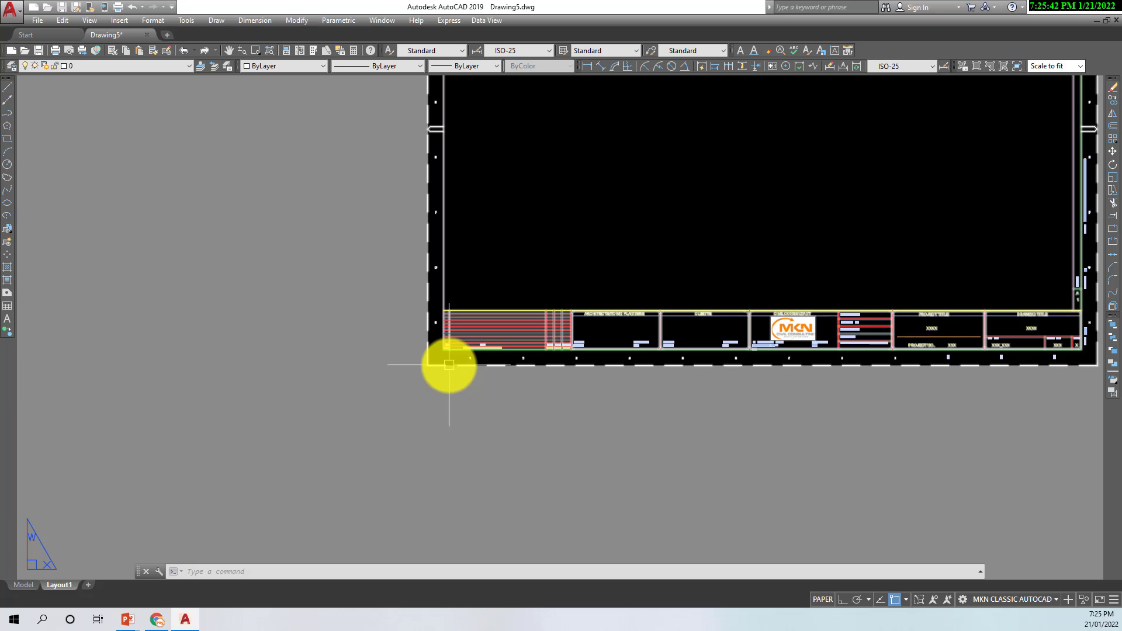
pyautogui.scroll(-3, 553, 270)
pyautogui.moveTo(571, 253); pyautogui.dragTo(425, 333, button='middle')
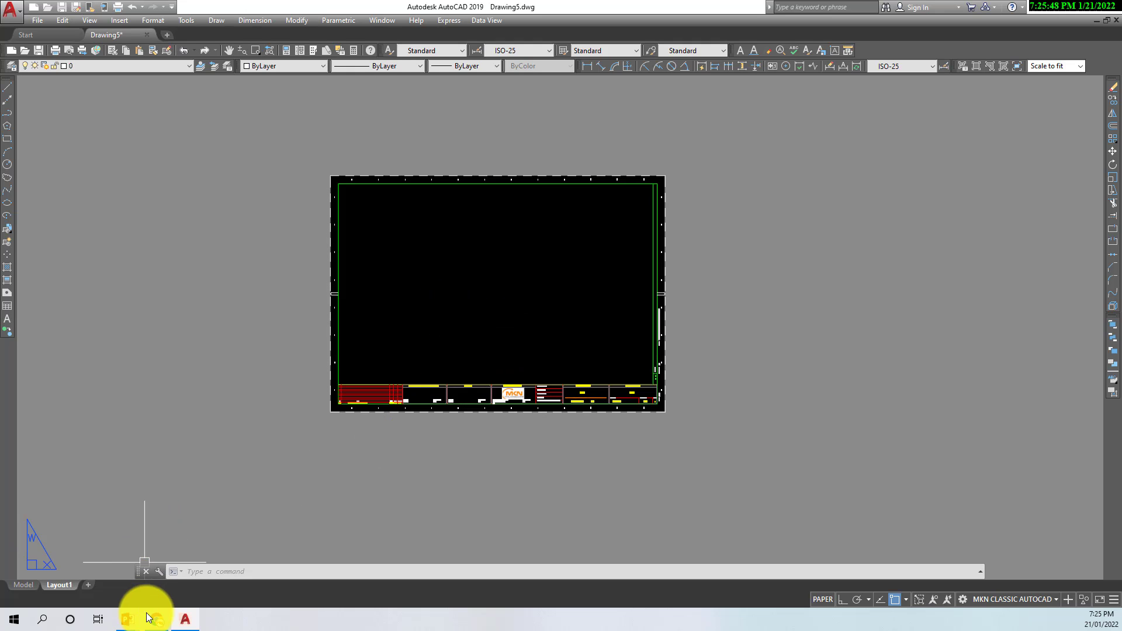
# Step: Switch to the Create Template File presentation in PowerPoint, review the step about saving the template as .dwt, and return to AutoCAD
pyautogui.moveTo(122, 617)
pyautogui.click(193, 576)
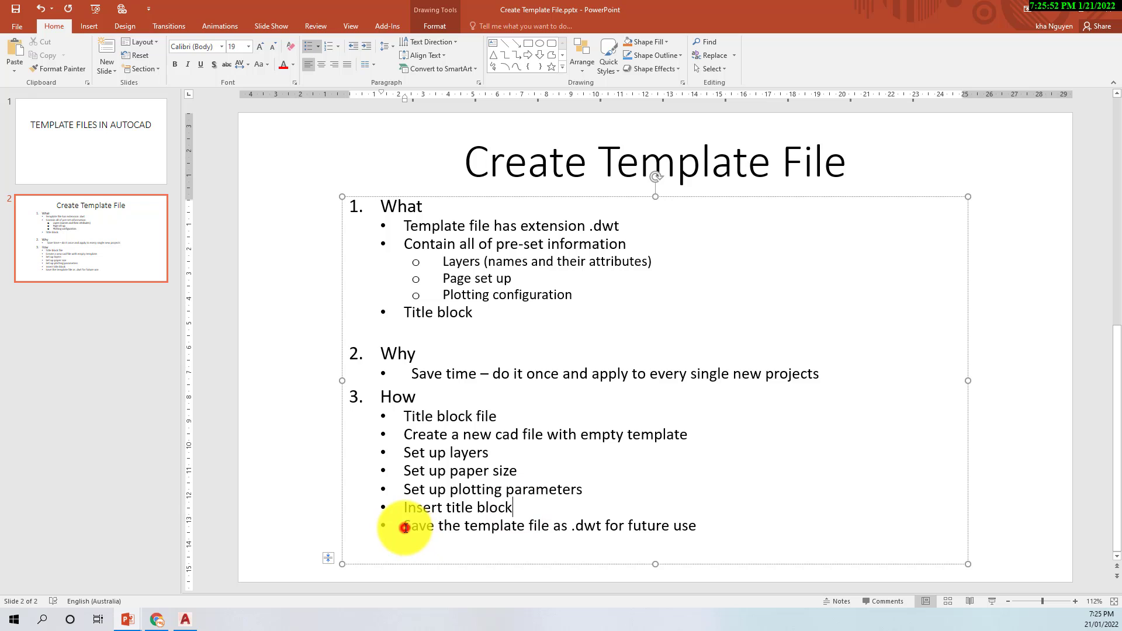
pyautogui.moveTo(402, 526); pyautogui.dragTo(689, 526)
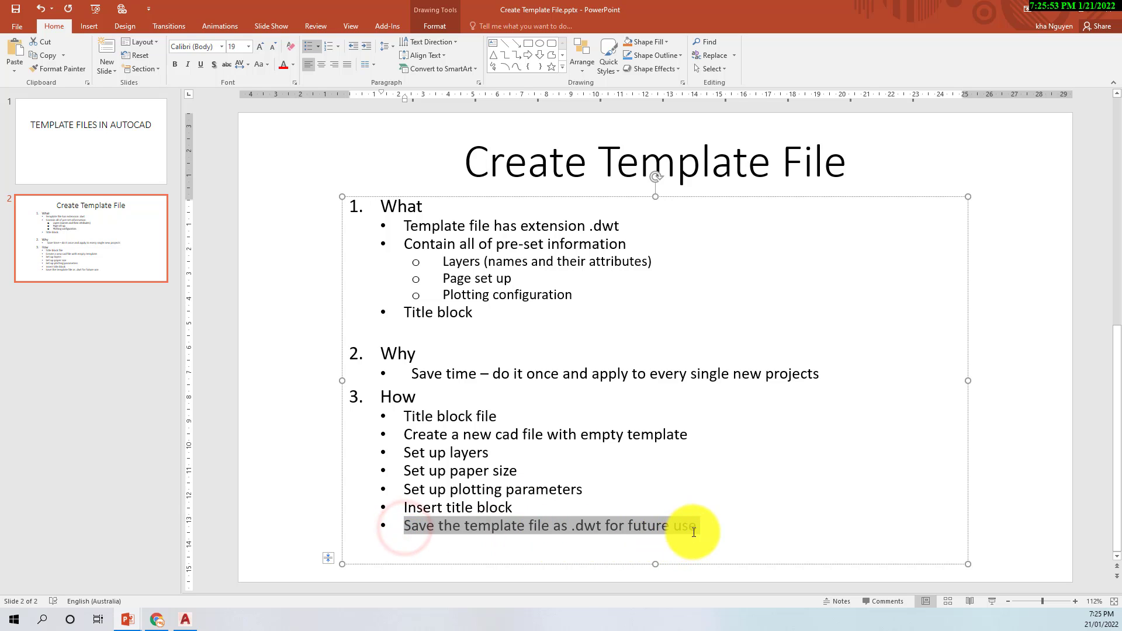
pyautogui.click(186, 619)
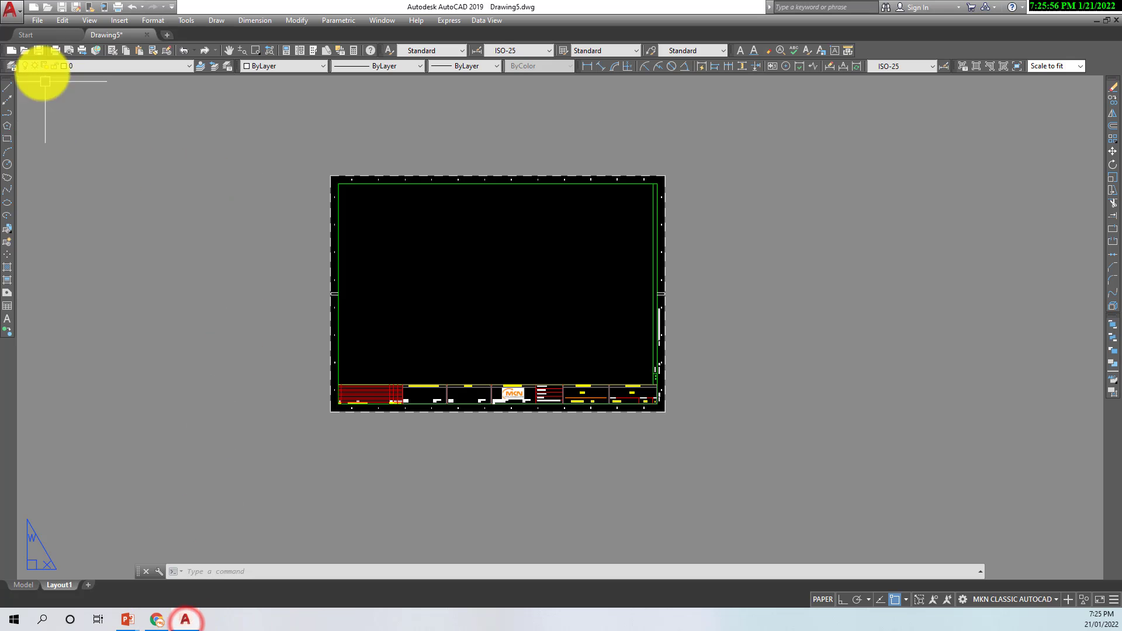
# Step: Save the drawing to the Desktop as A1 PDF TEMPLATE and close it
pyautogui.click(38, 19)
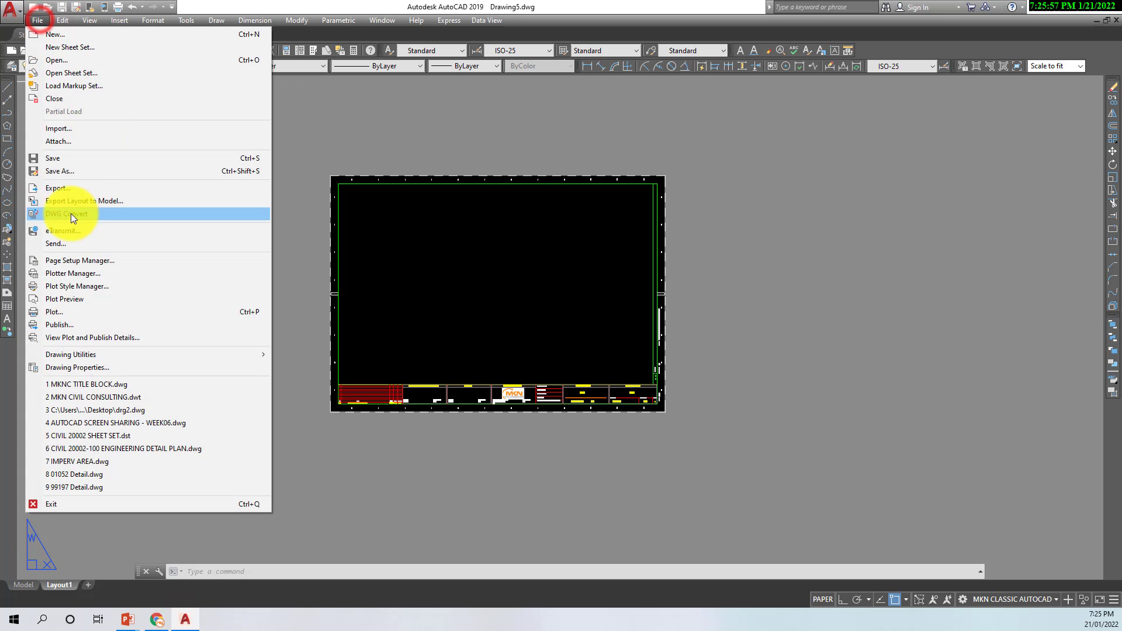
pyautogui.click(75, 170)
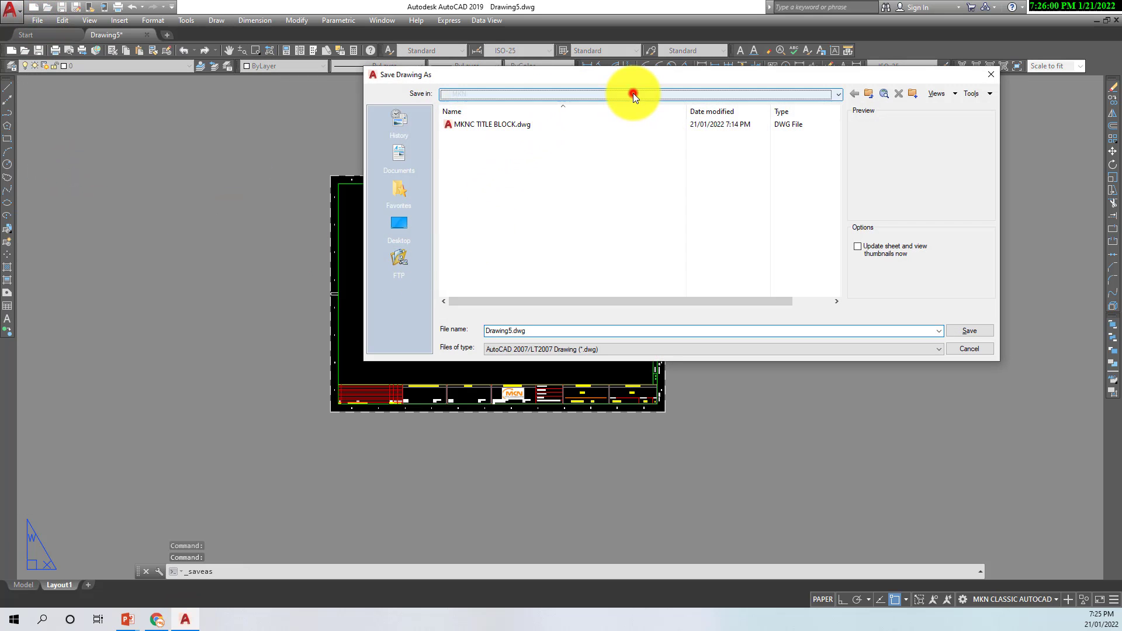
pyautogui.click(632, 93)
pyautogui.click(462, 107)
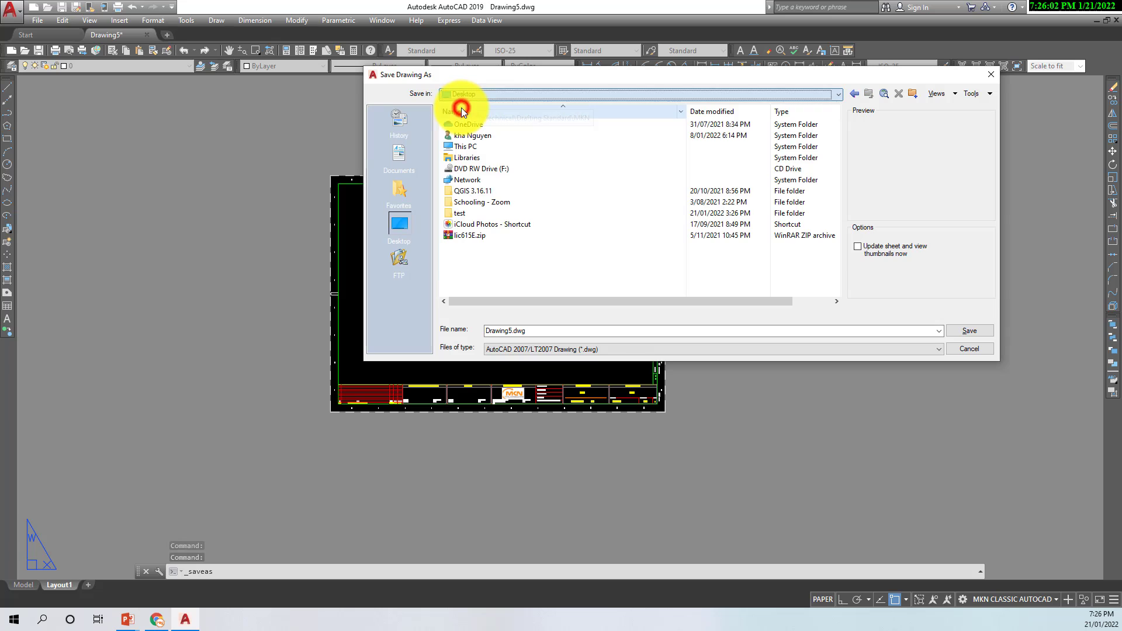
pyautogui.click(532, 334)
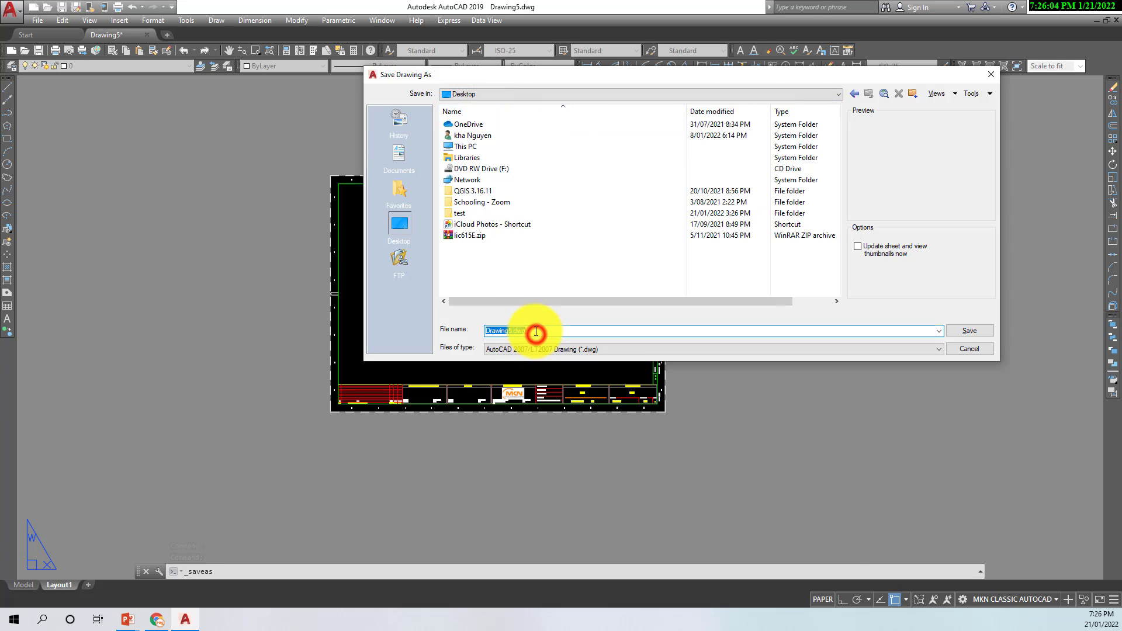
pyautogui.write('A1')
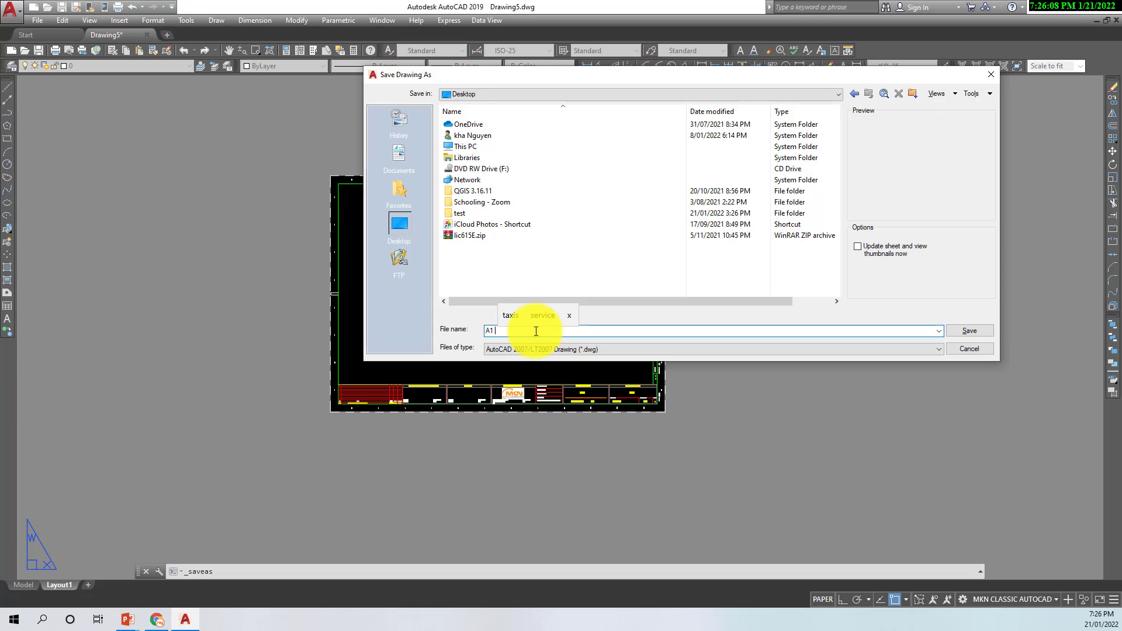
pyautogui.write(' PDF TEMPLA')
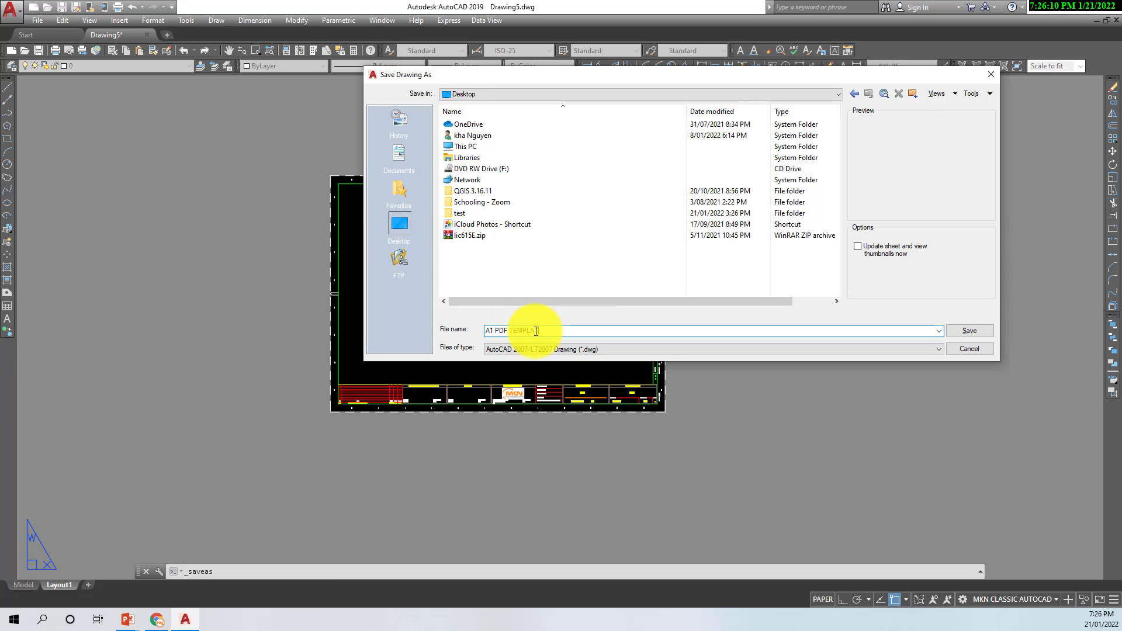
pyautogui.write('TE')
pyautogui.click(970, 330)
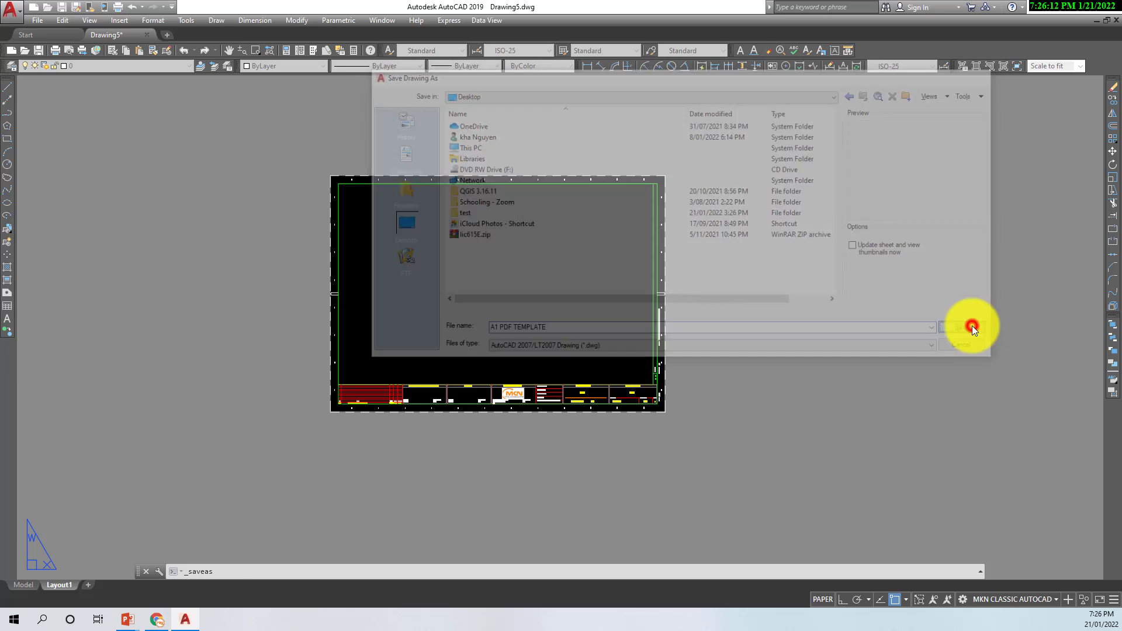
pyautogui.click(155, 35)
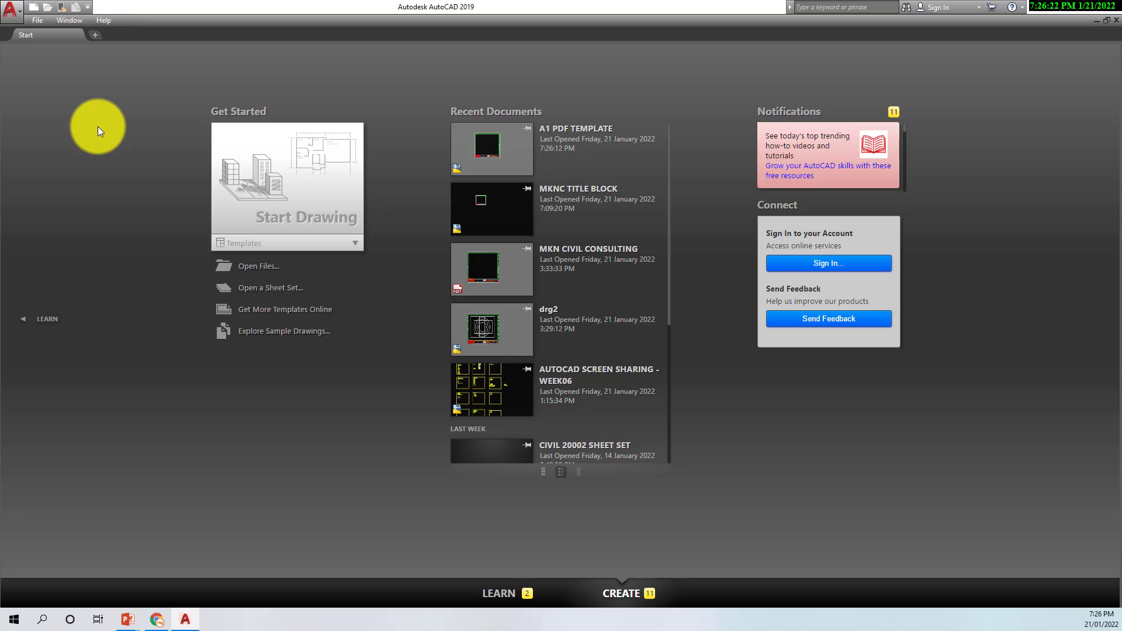
pyautogui.click(32, 8)
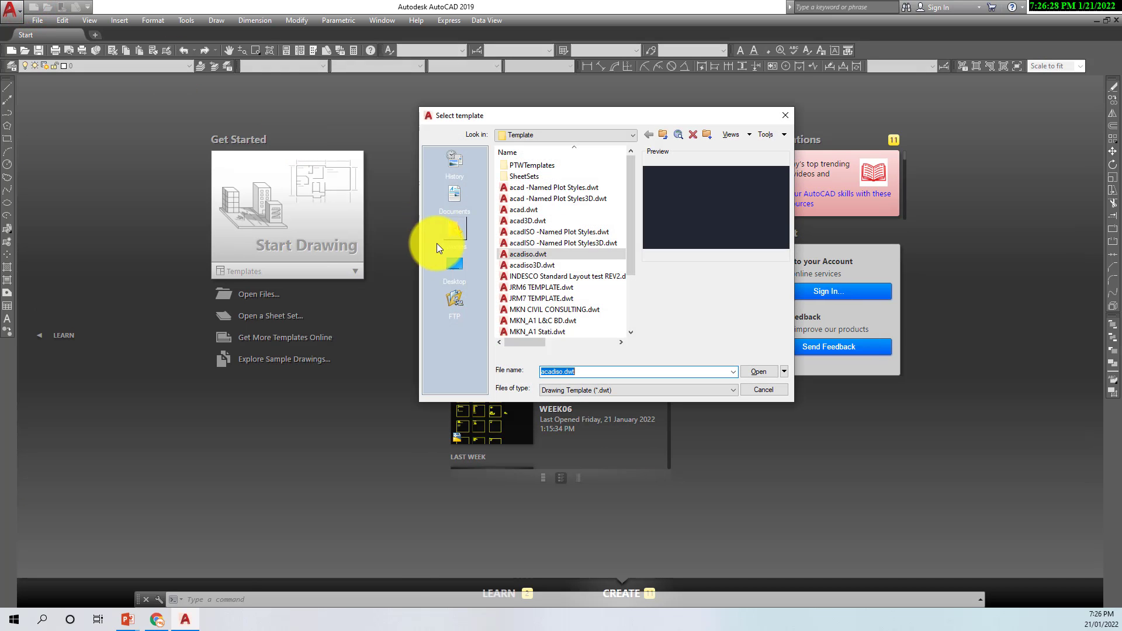
pyautogui.click(630, 194)
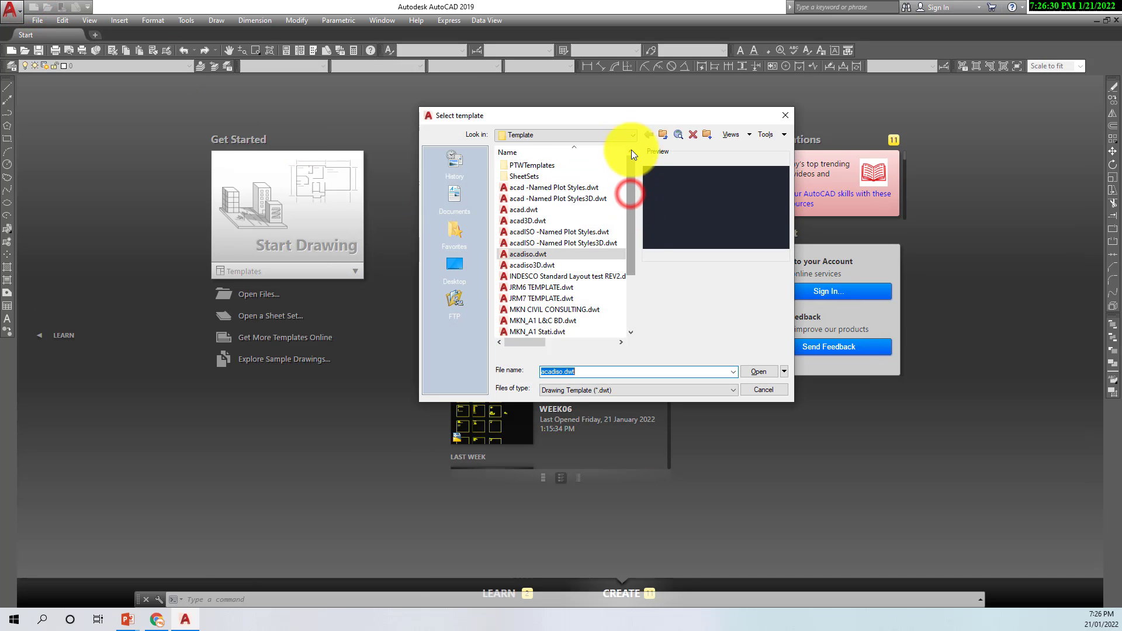
pyautogui.click(631, 135)
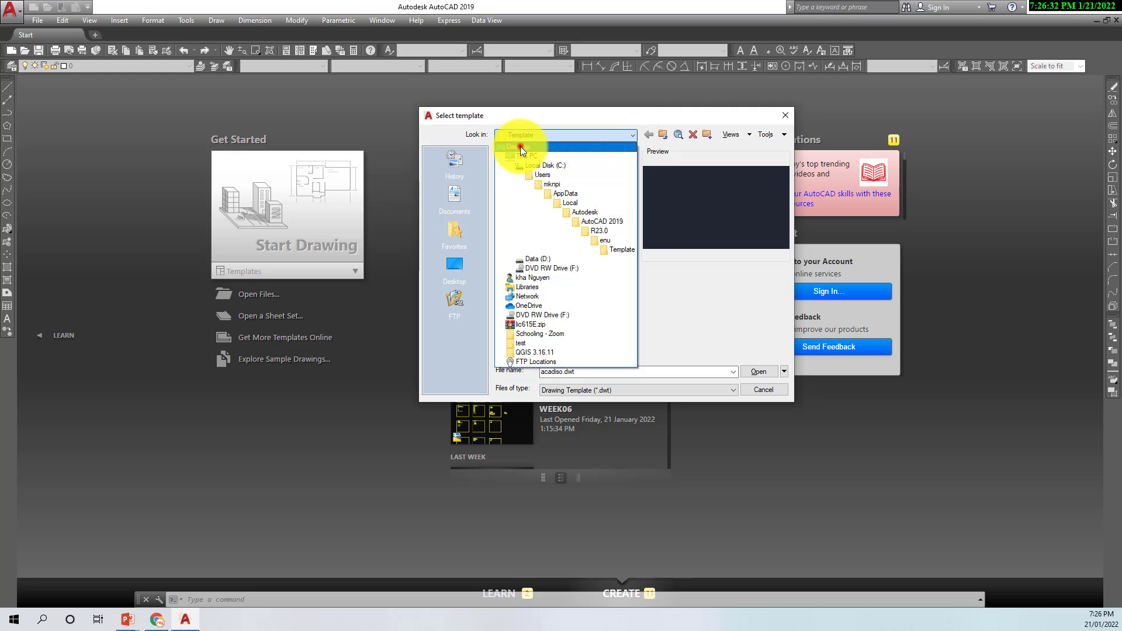
pyautogui.click(520, 146)
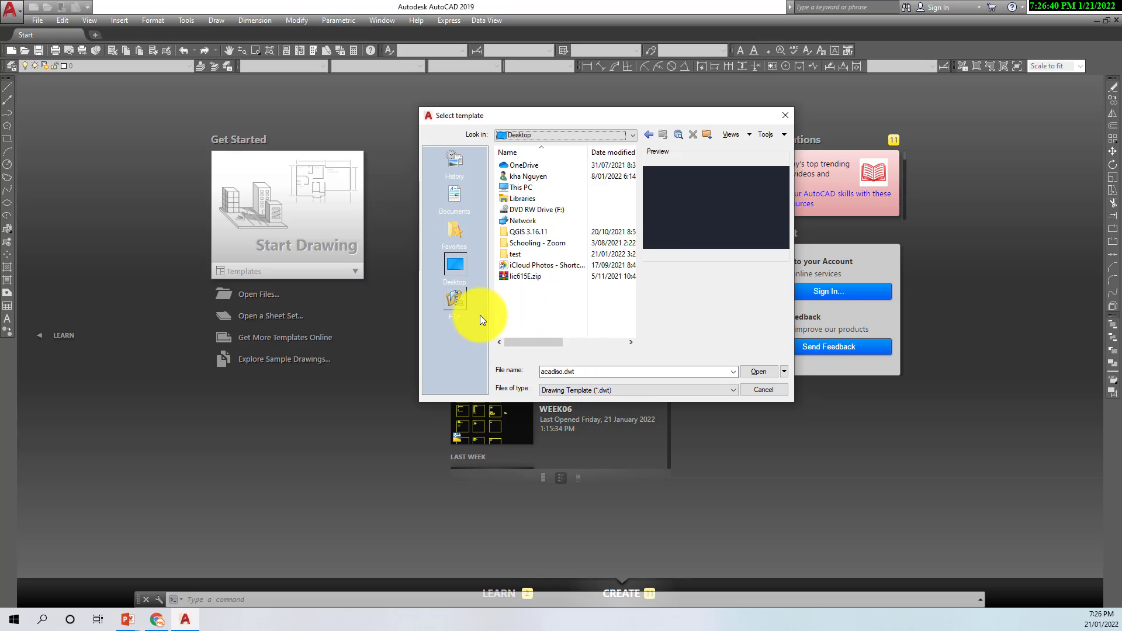
pyautogui.click(451, 268)
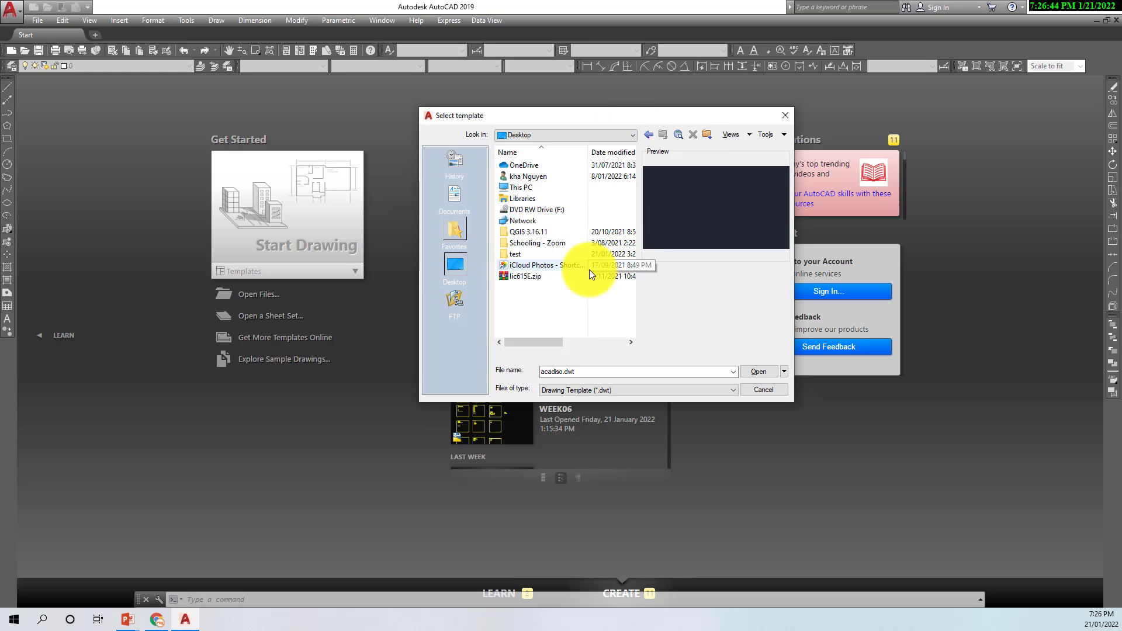
pyautogui.click(759, 390)
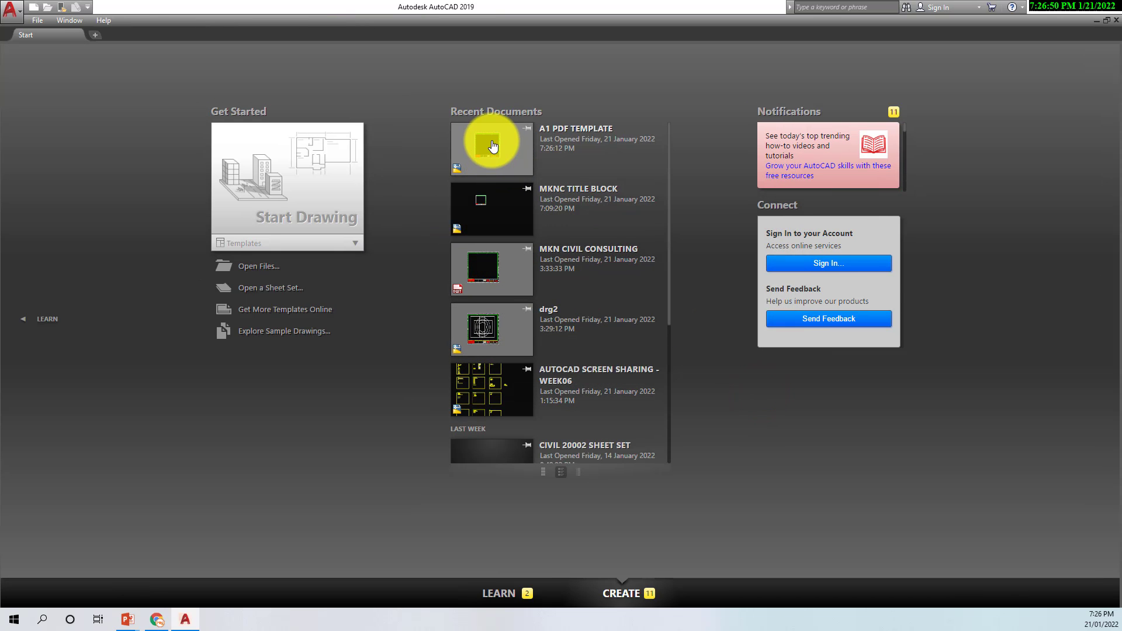
# Step: Reopen the A1 PDF TEMPLATE drawing and start saving a copy with the file type AutoCAD Drawing Template (*.dwt)
pyautogui.click(492, 146)
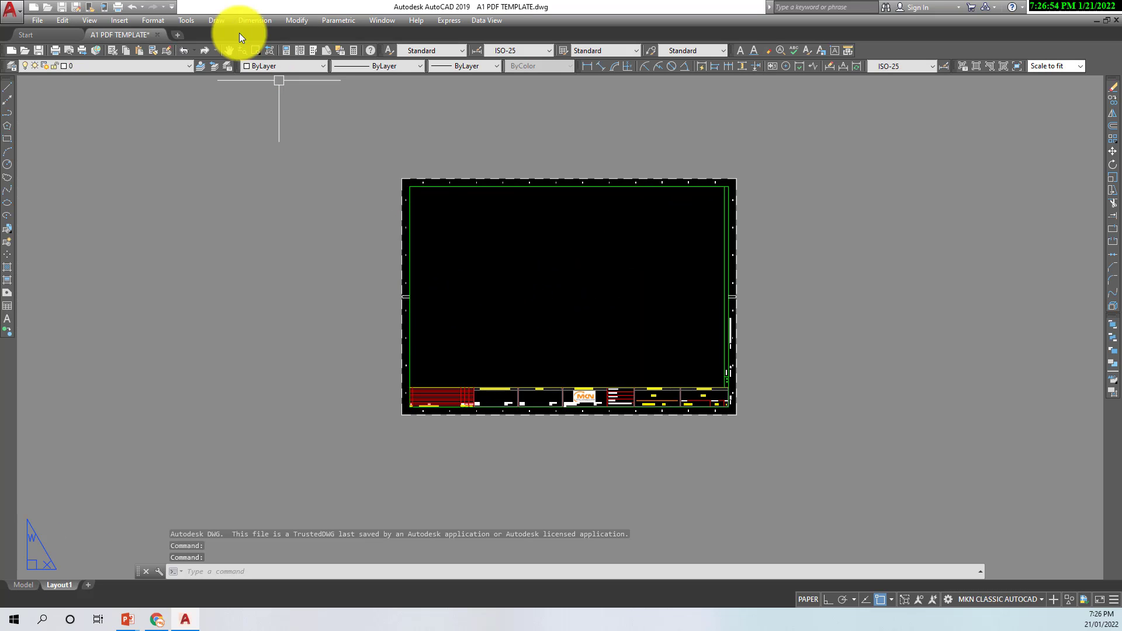
pyautogui.click(37, 21)
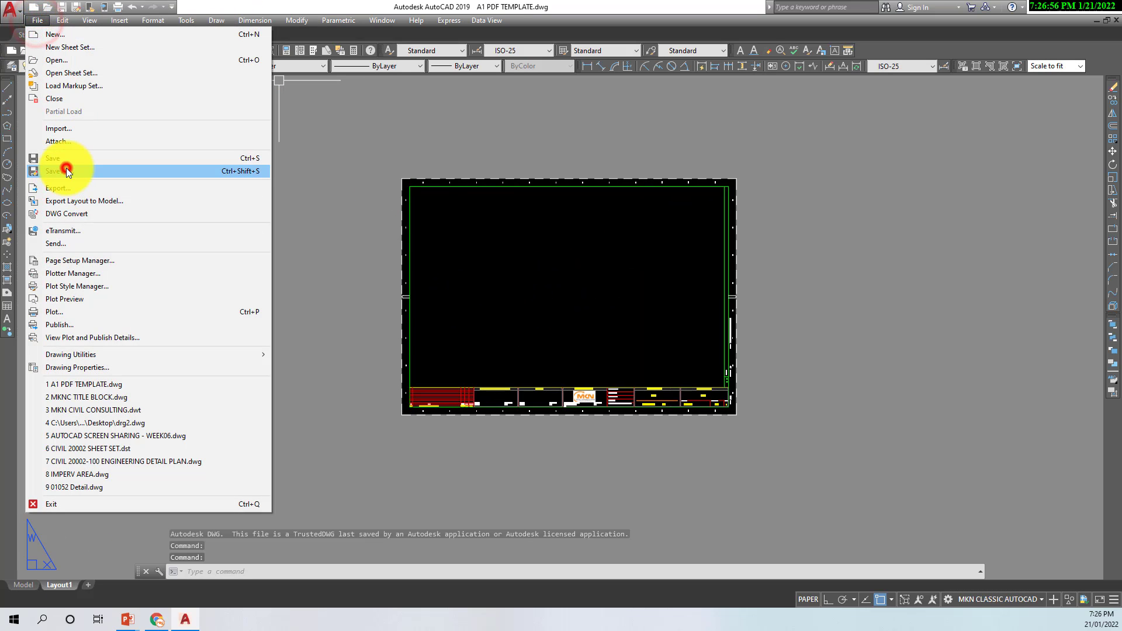
pyautogui.click(66, 168)
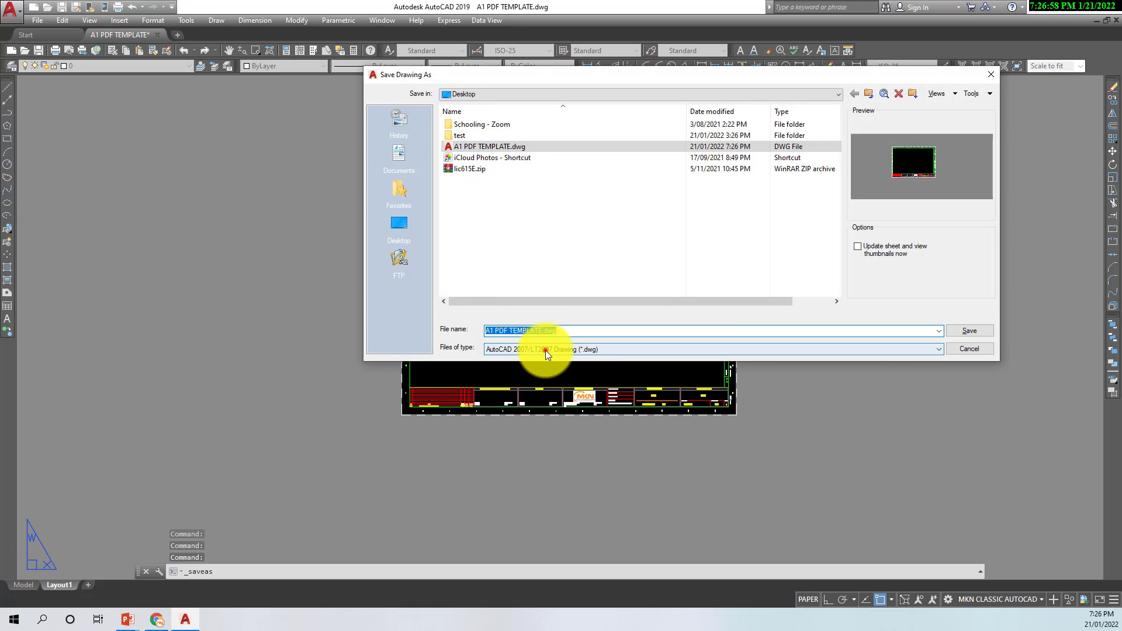
pyautogui.click(545, 349)
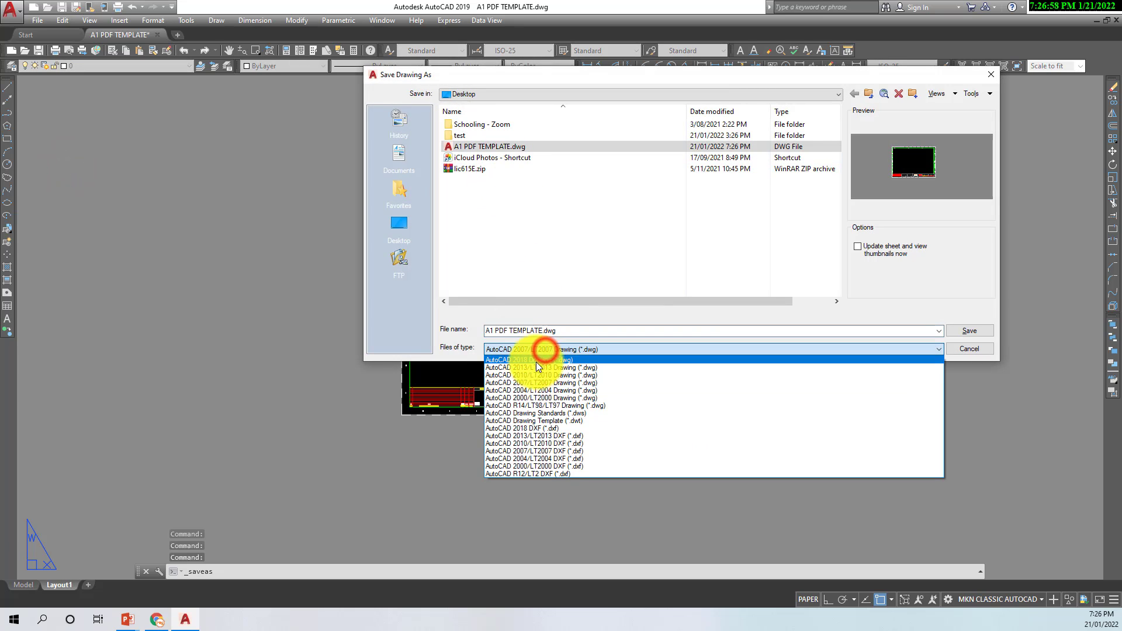
pyautogui.click(572, 421)
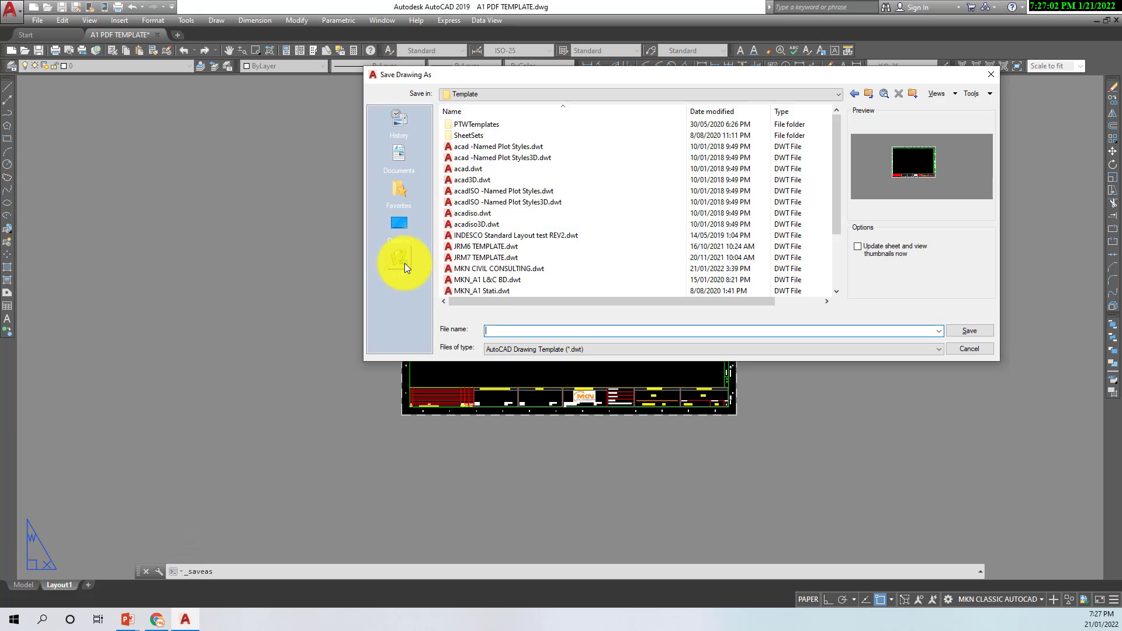
pyautogui.click(400, 227)
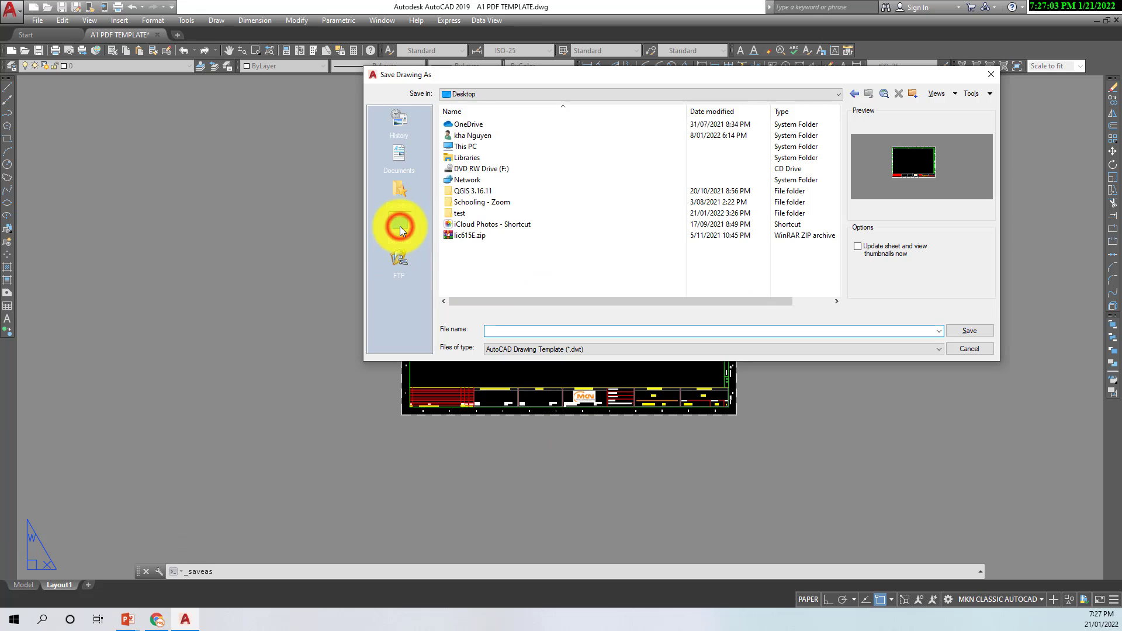
pyautogui.click(548, 326)
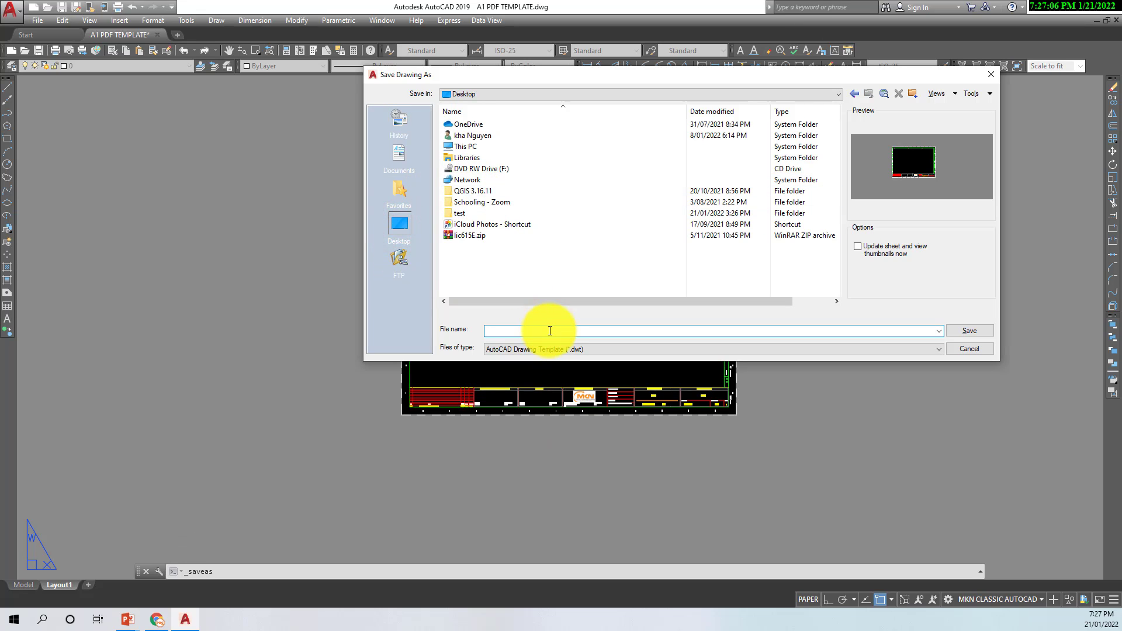
pyautogui.write('A1 PDF TEMPALTE')
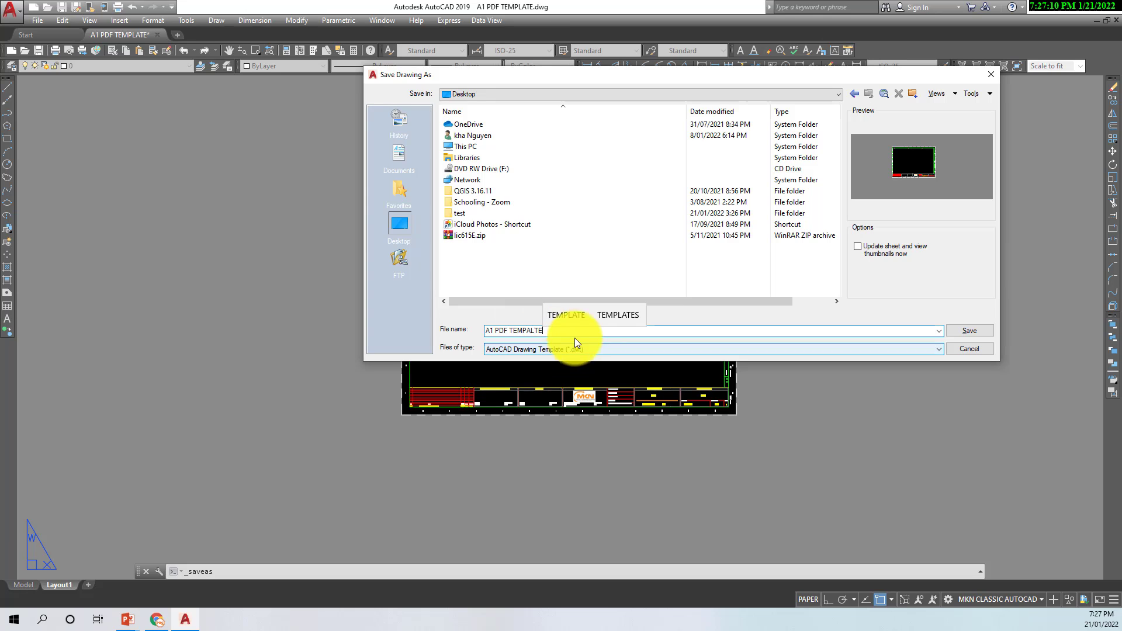
pyautogui.press('BackSpace')
pyautogui.press('BackSpace')
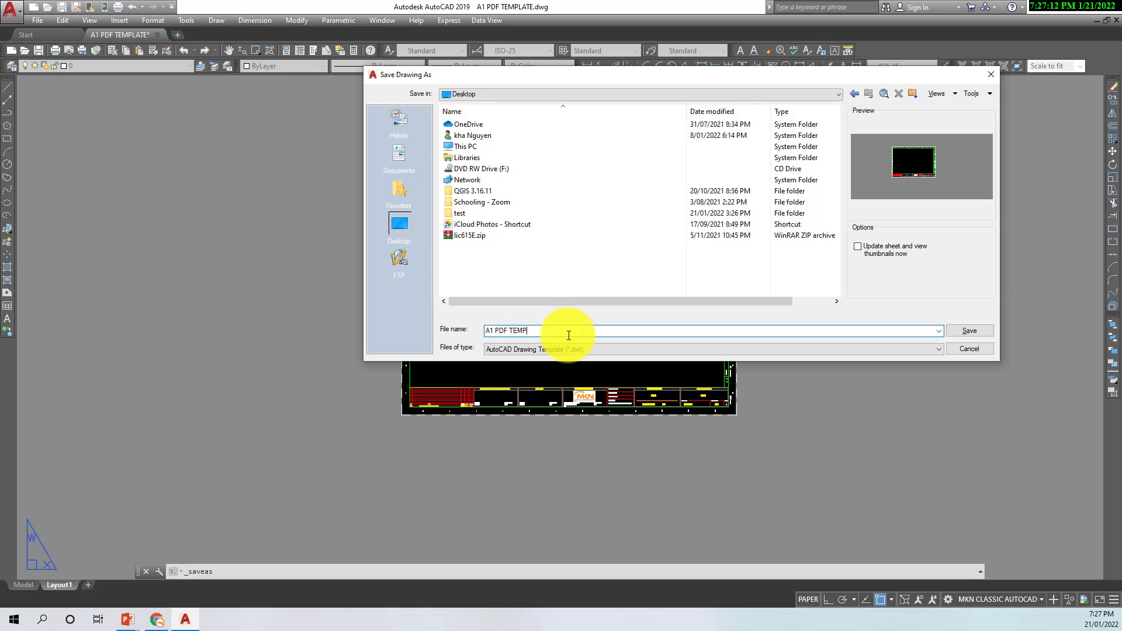
pyautogui.write('L')
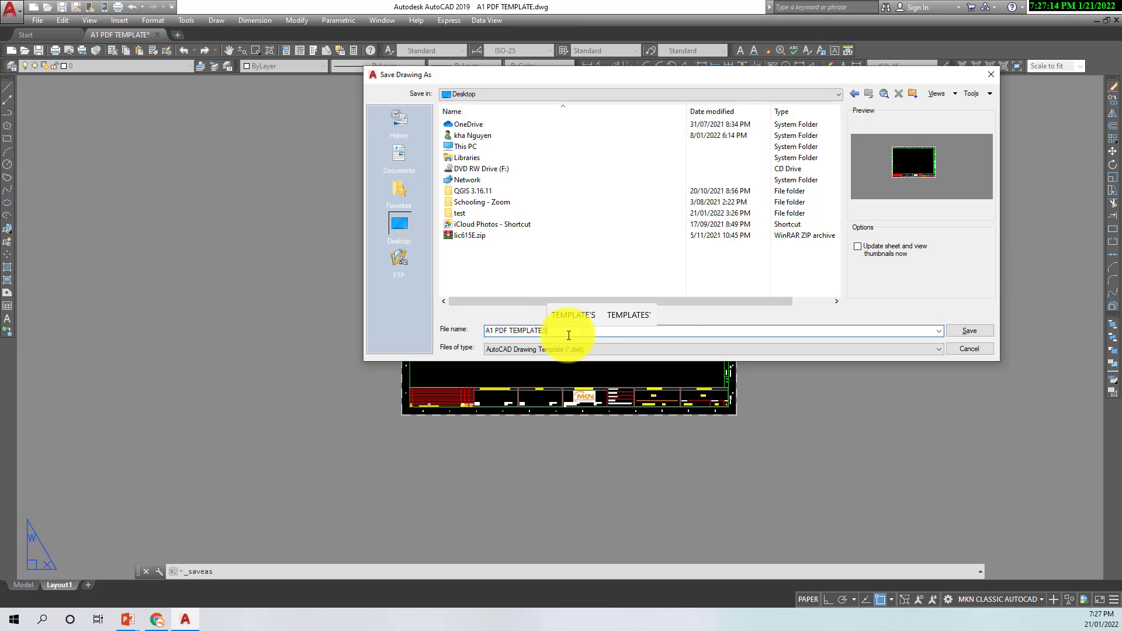
pyautogui.write('ATES')
pyautogui.press('BackSpace')
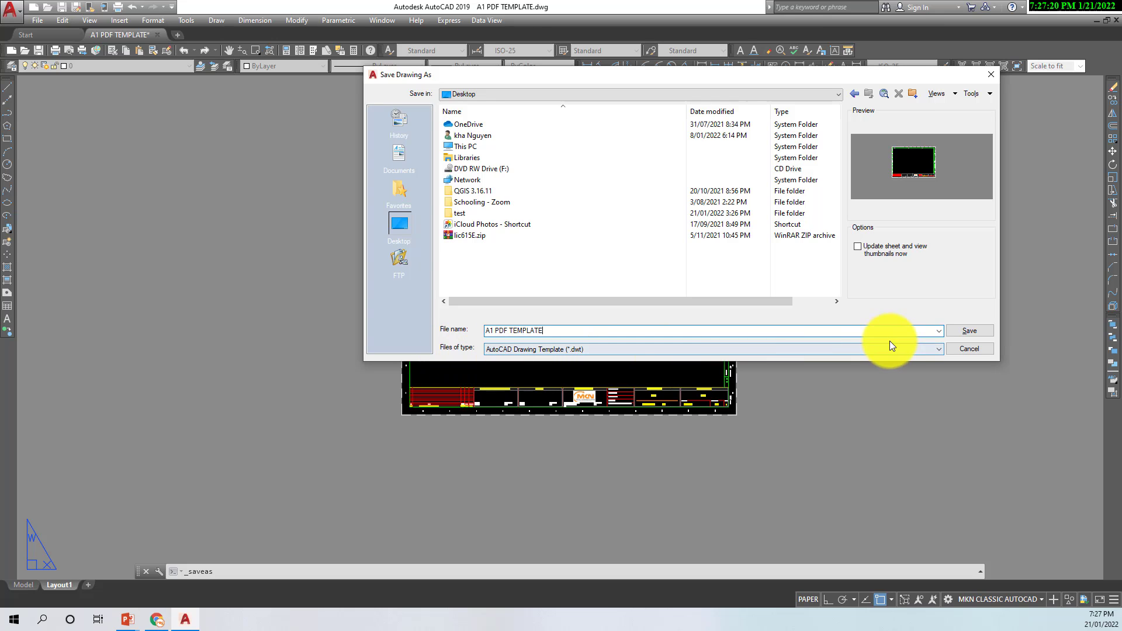
pyautogui.click(602, 352)
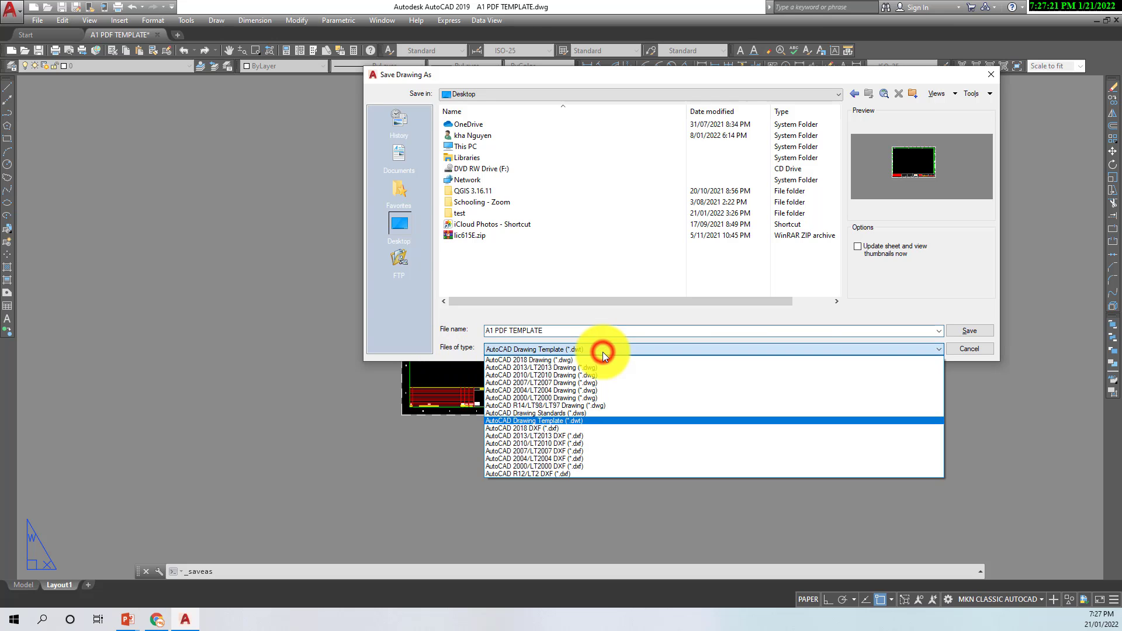
pyautogui.click(576, 423)
pyautogui.press('BackSpace')
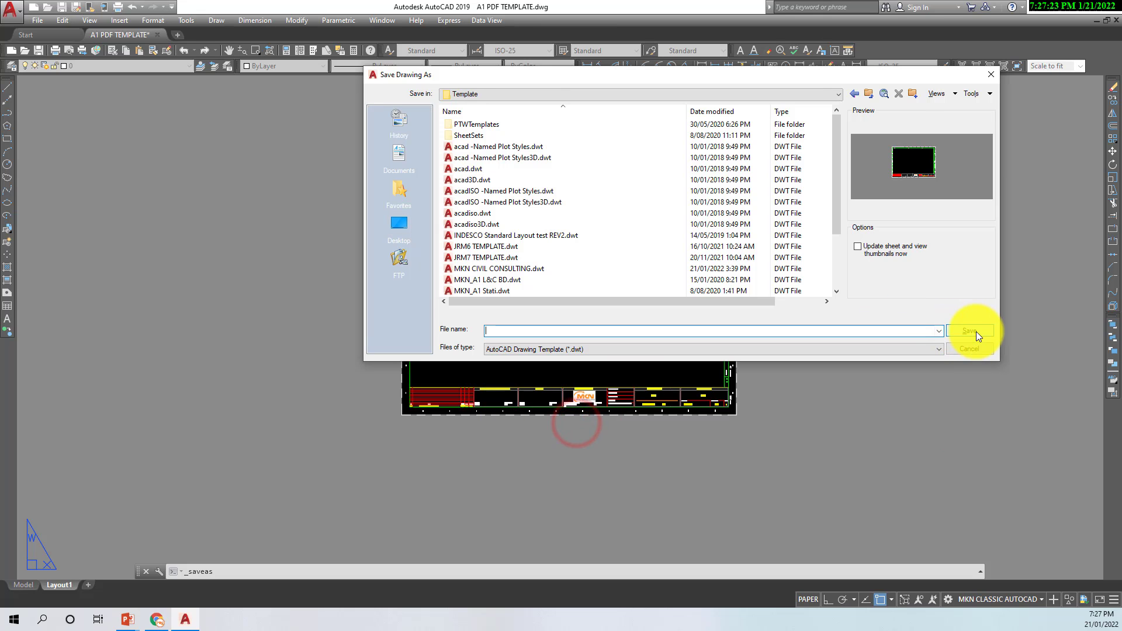
# Step: Save the drawing template to the Desktop under the name A1 PDF TEMPLATE and close it
pyautogui.click(707, 330)
pyautogui.write('A1 PDF')
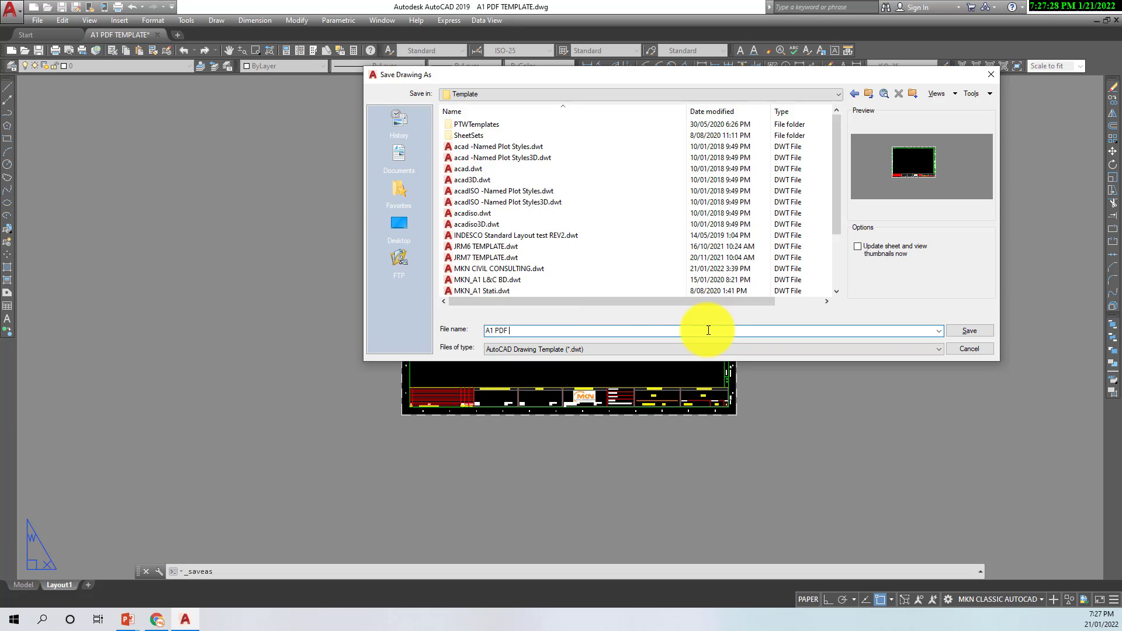
pyautogui.write(' TEMPLATE')
pyautogui.click(969, 331)
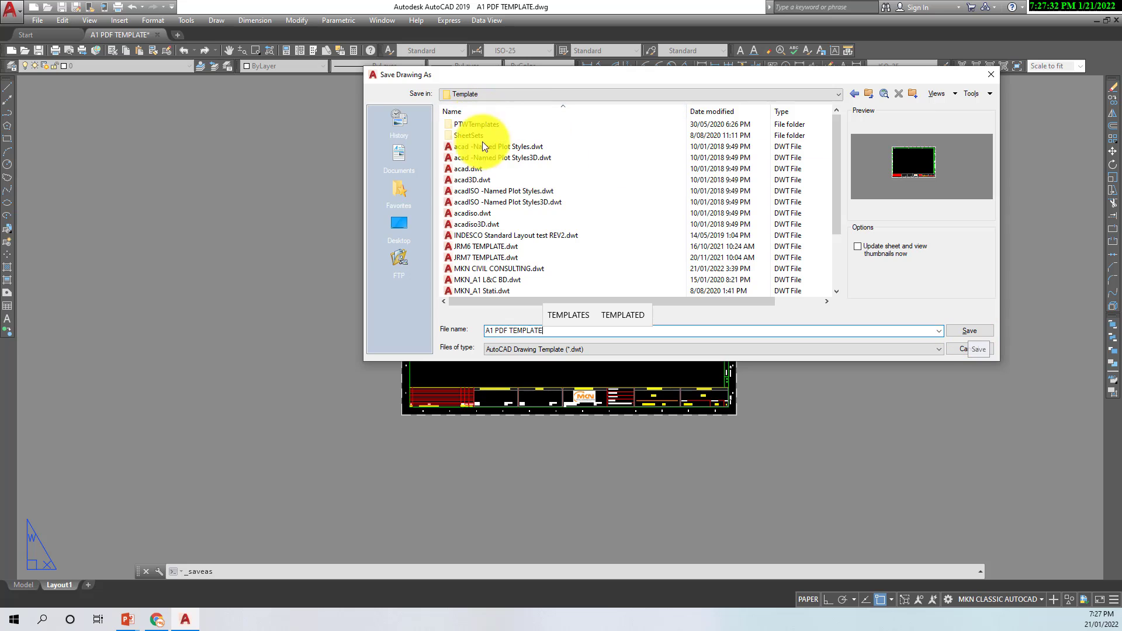
pyautogui.click(396, 226)
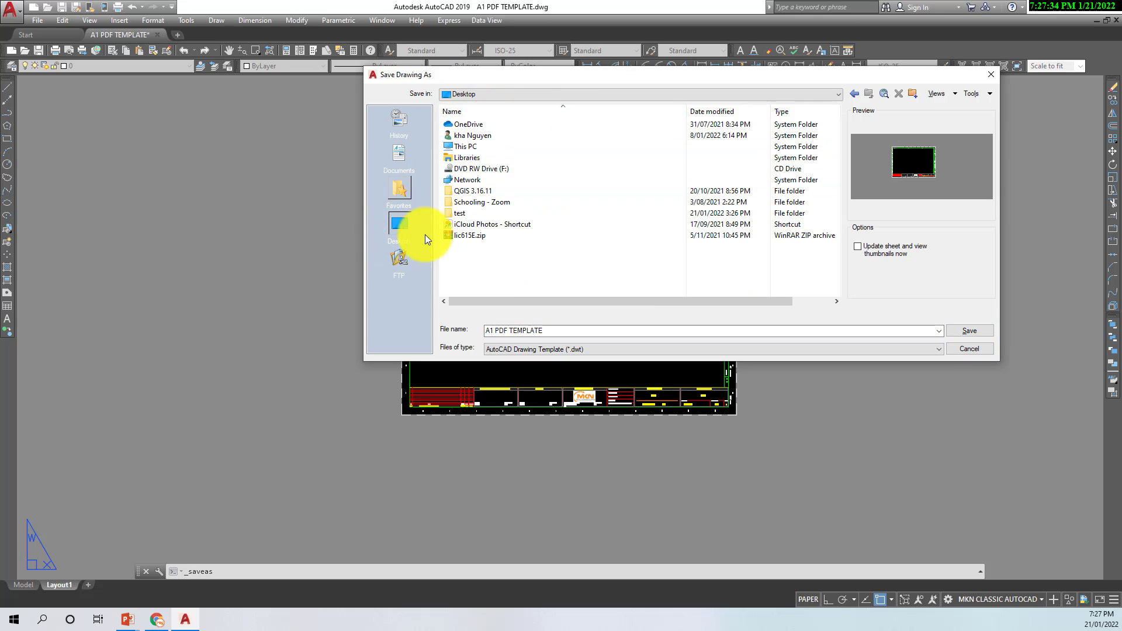
pyautogui.click(963, 332)
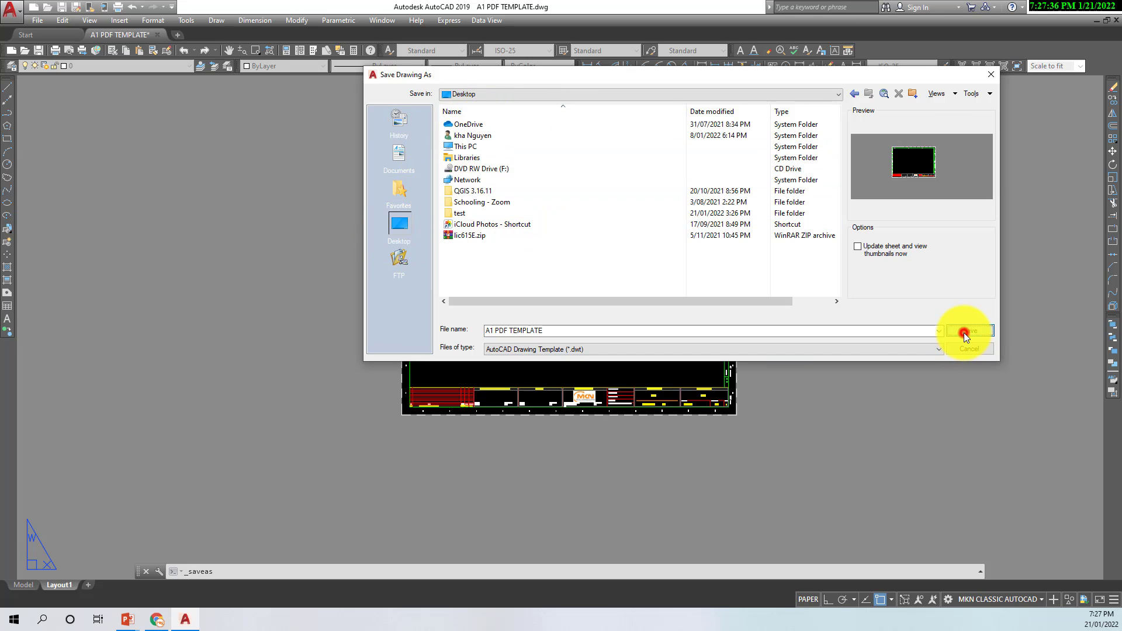
pyautogui.click(373, 195)
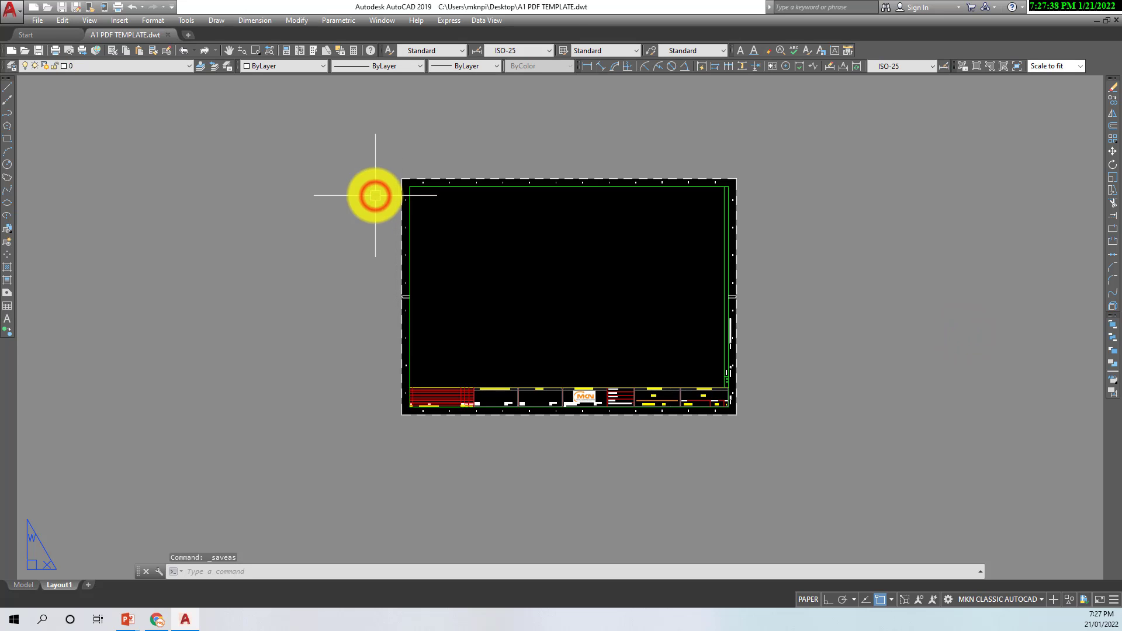
pyautogui.click(167, 34)
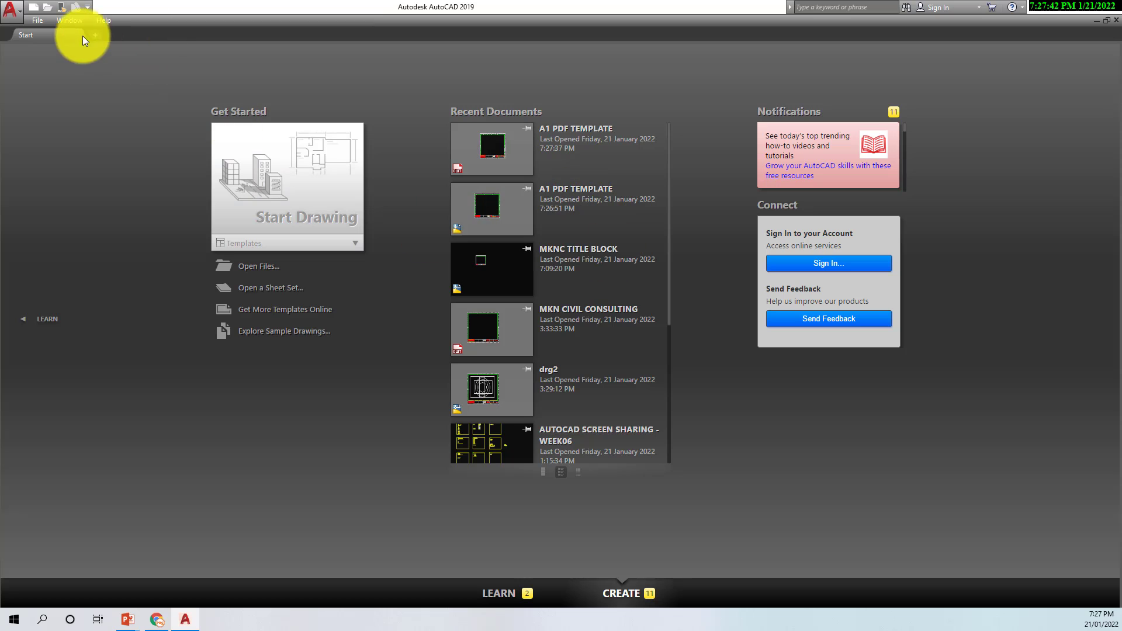
# Step: Create a new drawing from the A1 PDF TEMPLATE.dwt template on the Desktop
pyautogui.click(34, 7)
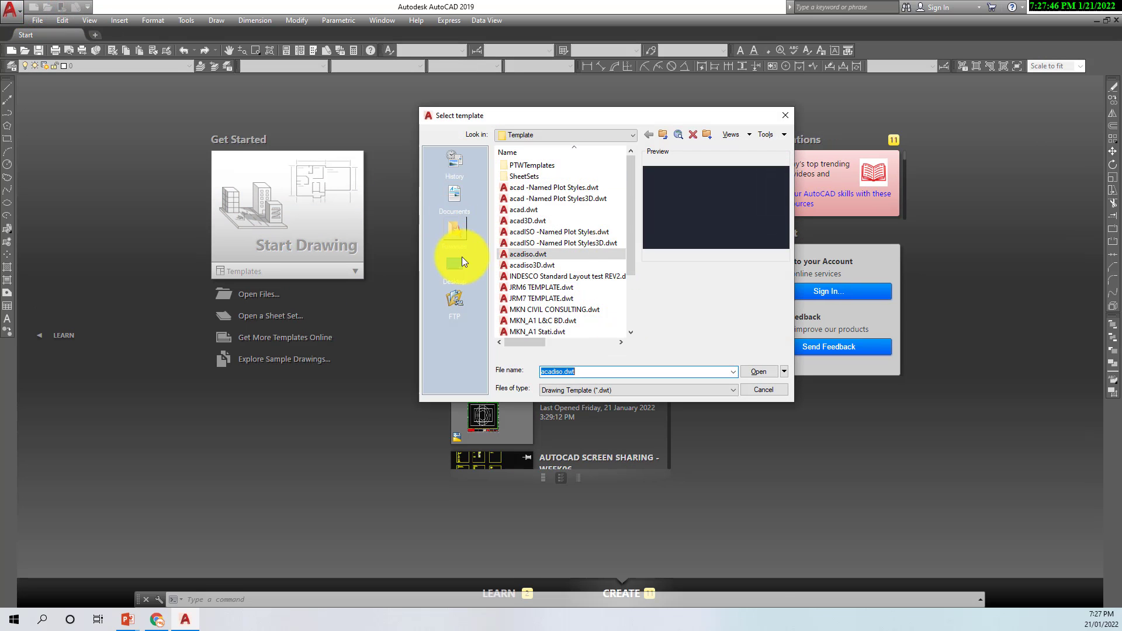
pyautogui.click(458, 268)
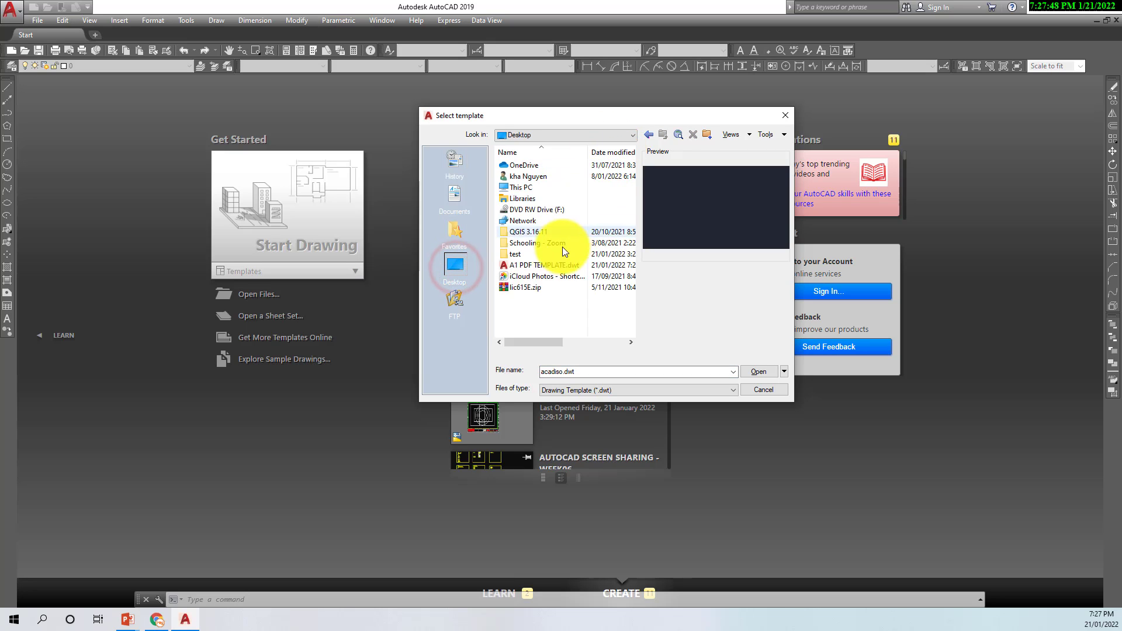
pyautogui.click(553, 265)
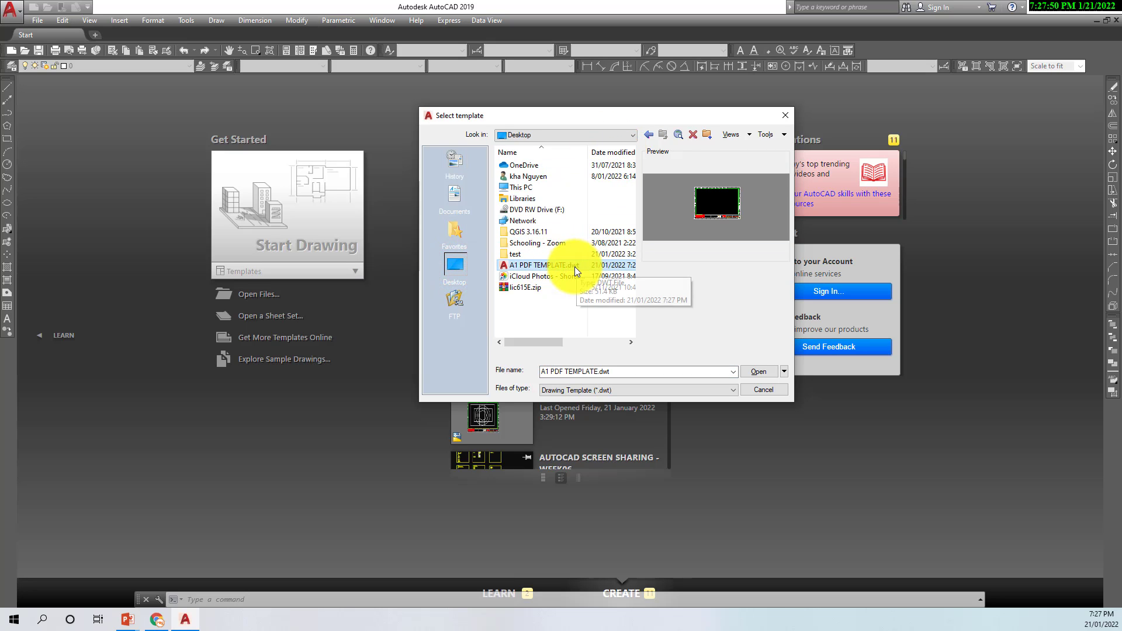
pyautogui.click(762, 372)
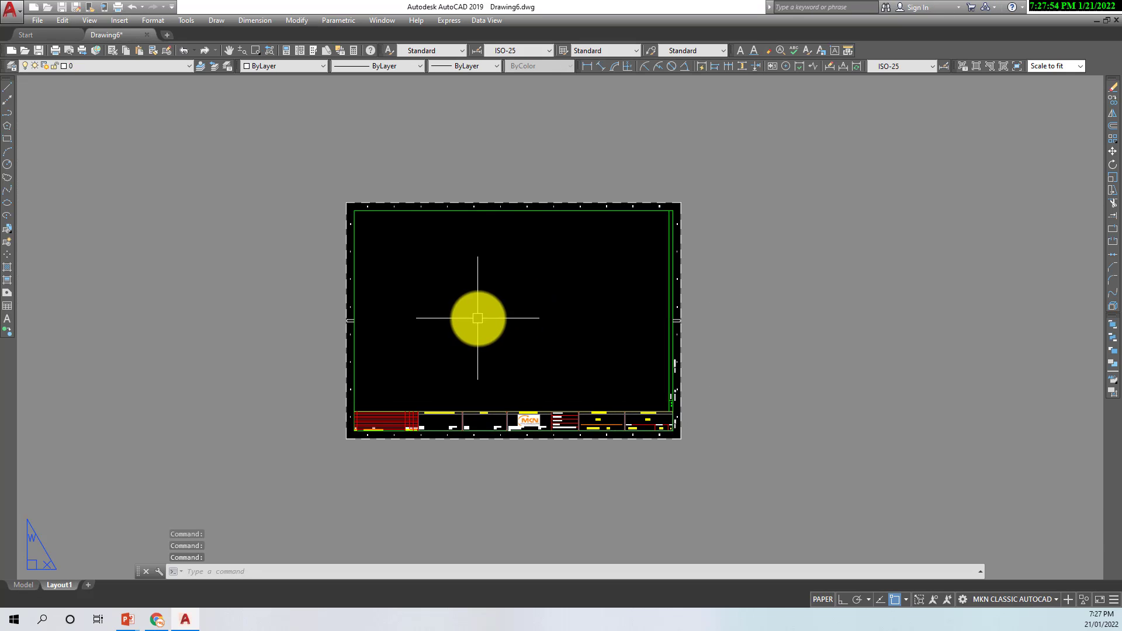
pyautogui.moveTo(449, 335); pyautogui.dragTo(457, 321, button='middle')
pyautogui.moveTo(489, 266); pyautogui.dragTo(540, 292, button='middle')
# Step: Switch to model space, open the layer properties and check the D-CL, D-DIM, D-KERB and D-TEXT layers
pyautogui.click(21, 585)
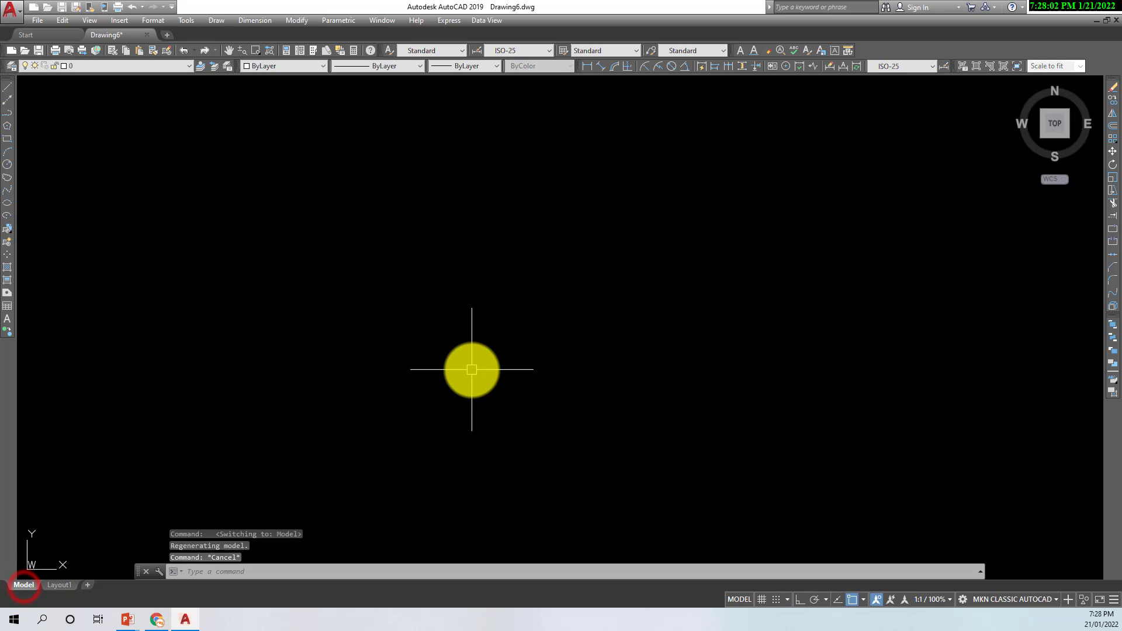
pyautogui.press('Escape')
pyautogui.press('Escape')
pyautogui.press('Escape')
pyautogui.write('LA')
pyautogui.press('Return')
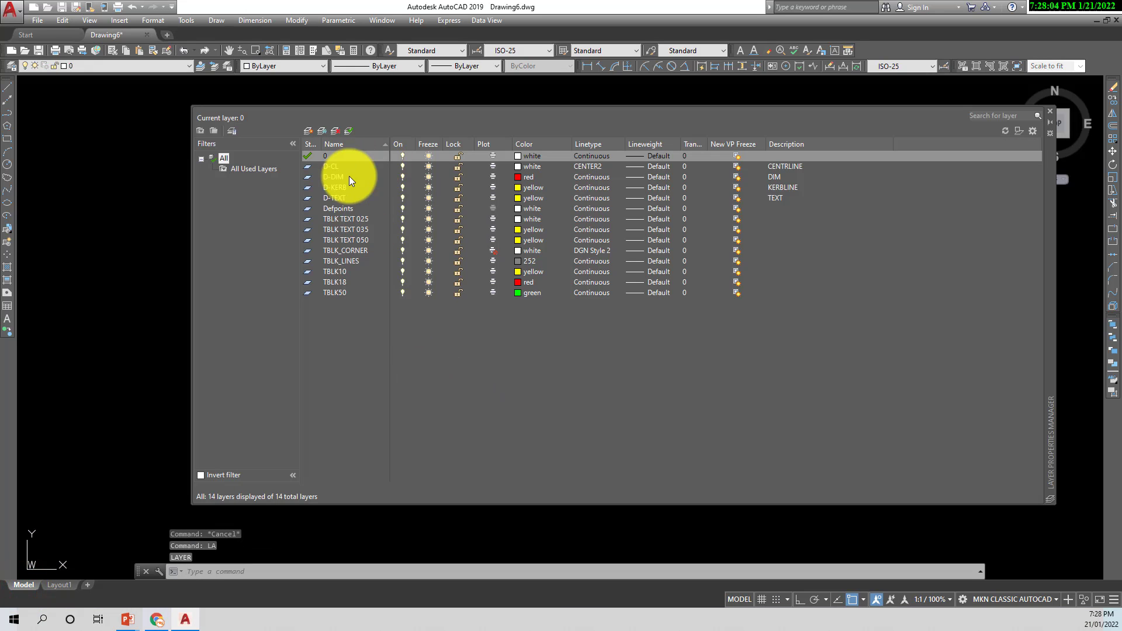
pyautogui.click(335, 166)
pyautogui.click(327, 177)
pyautogui.click(333, 187)
pyautogui.click(333, 195)
pyautogui.click(339, 209)
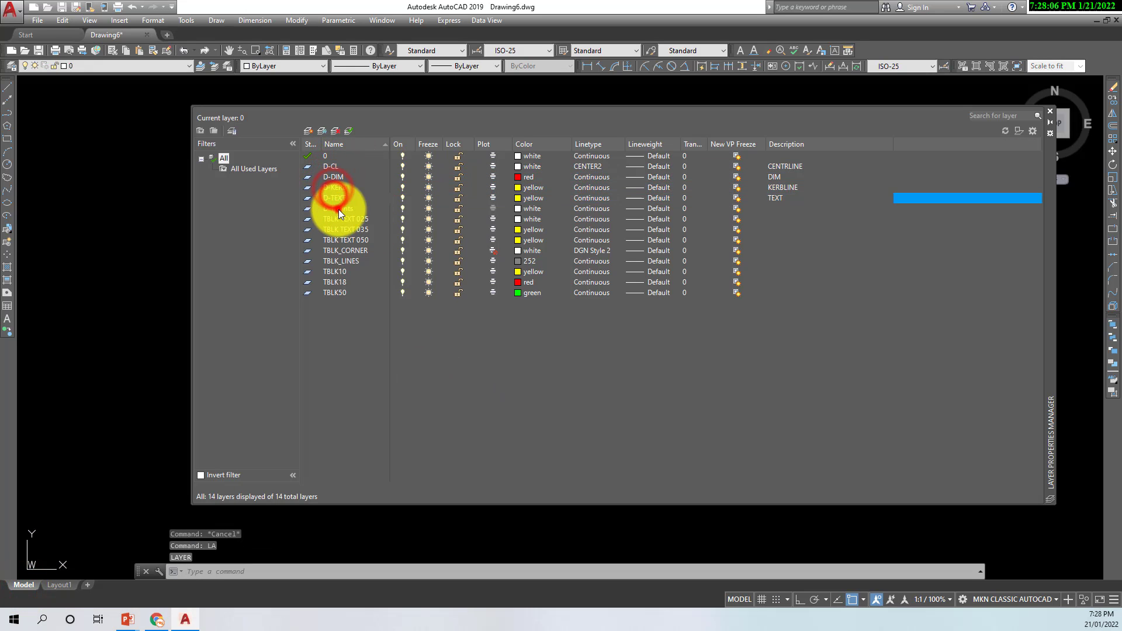
pyautogui.click(336, 198)
pyautogui.click(333, 187)
pyautogui.click(330, 177)
pyautogui.click(332, 166)
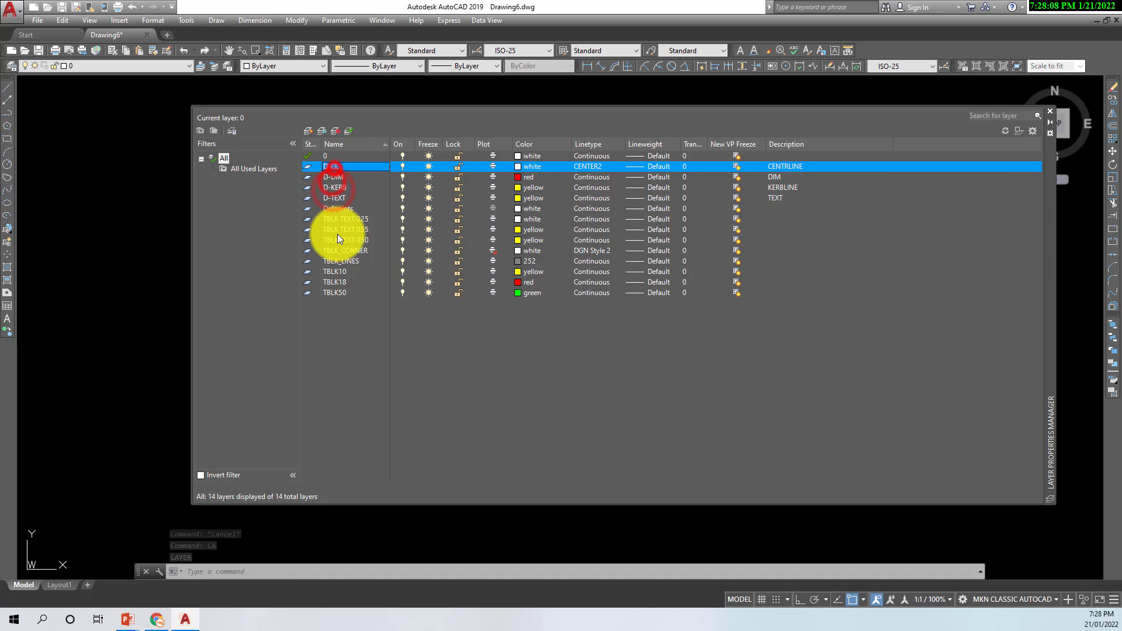
# Step: Review the title block layers from TBLK TEXT 025 to TBLK50 in the layer list
pyautogui.click(341, 218)
pyautogui.keyDown('shift'); pyautogui.click(339, 290); pyautogui.keyUp('shift')
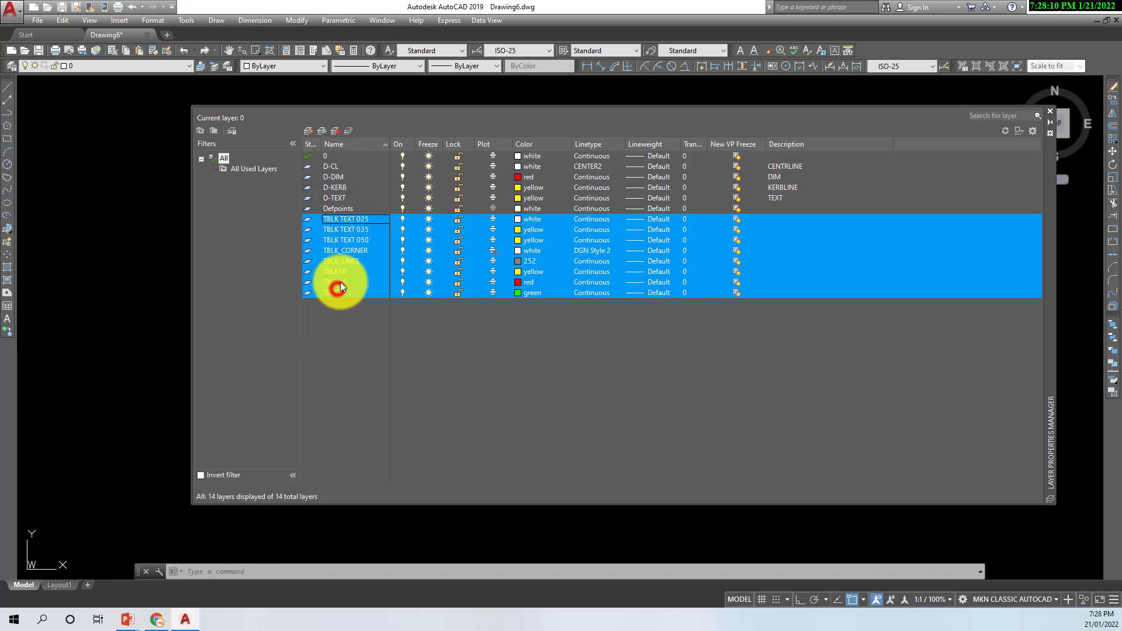
pyautogui.click(354, 231)
pyautogui.click(356, 221)
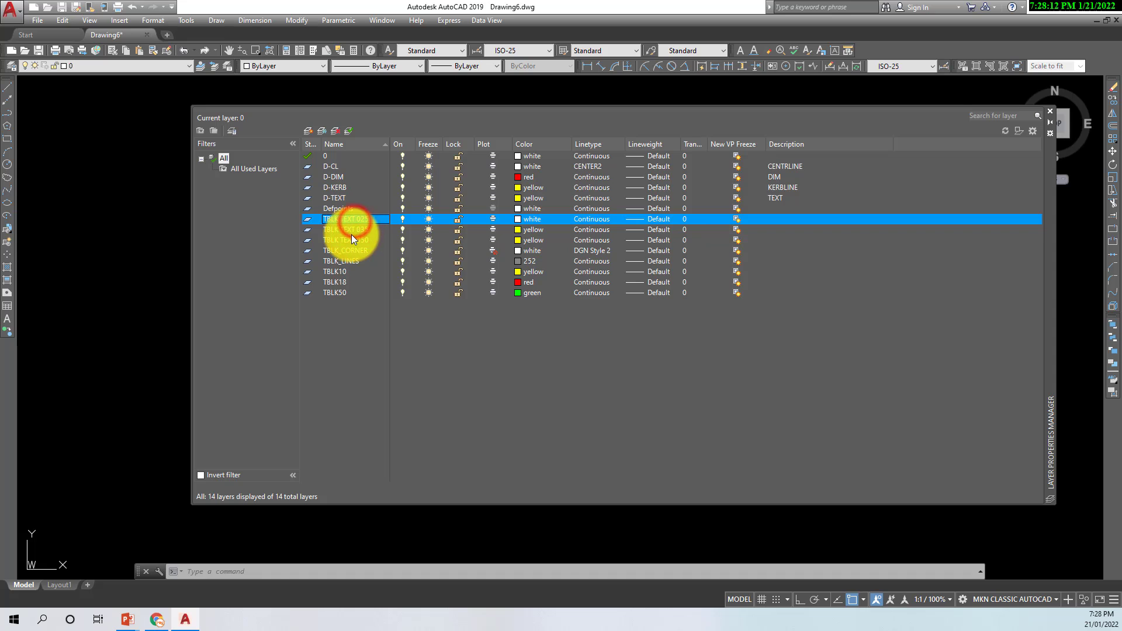
pyautogui.click(352, 238)
pyautogui.click(352, 228)
pyautogui.click(353, 220)
pyautogui.keyDown('shift'); pyautogui.click(326, 295); pyautogui.keyUp('shift')
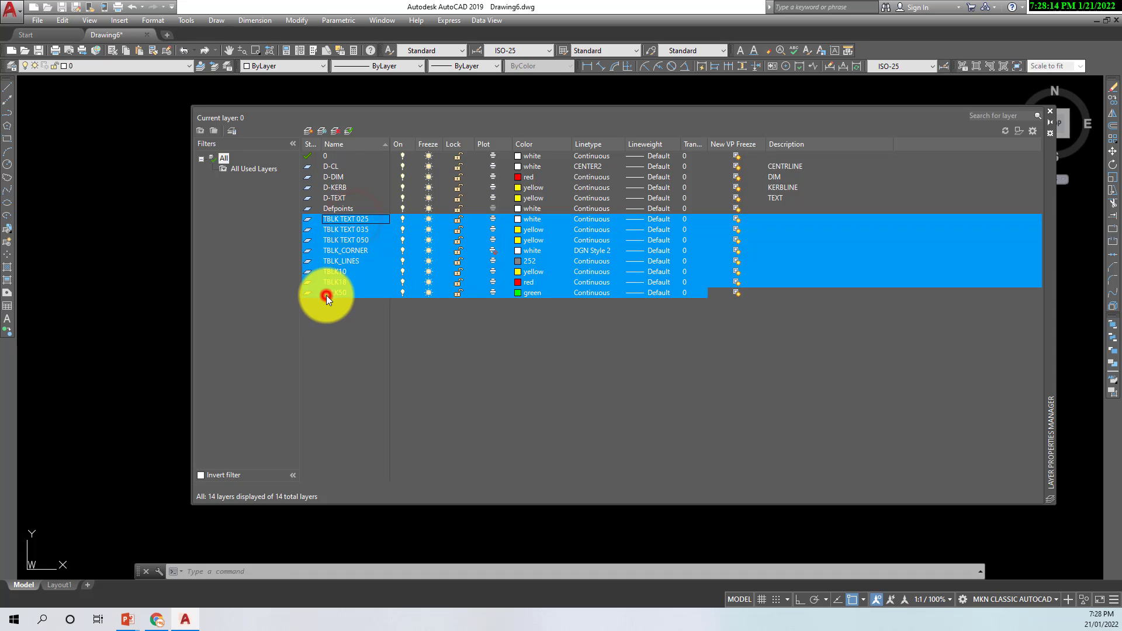
pyautogui.click(335, 165)
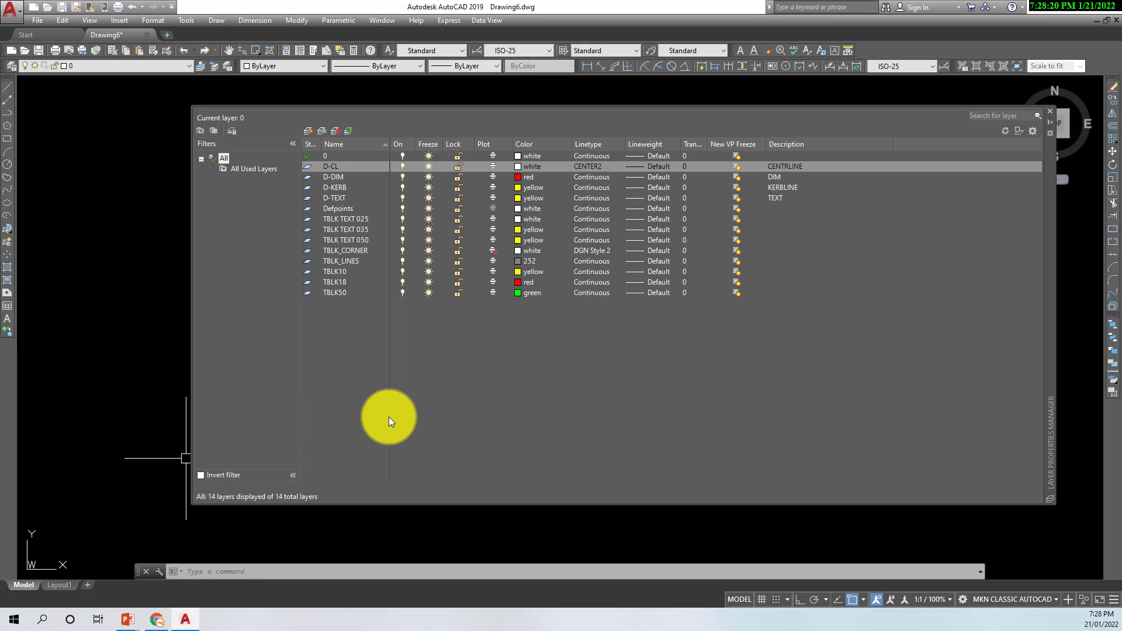
# Step: Return to Layout1, close the layer properties and examine the title block along the sheet's lower edge
pyautogui.click(60, 588)
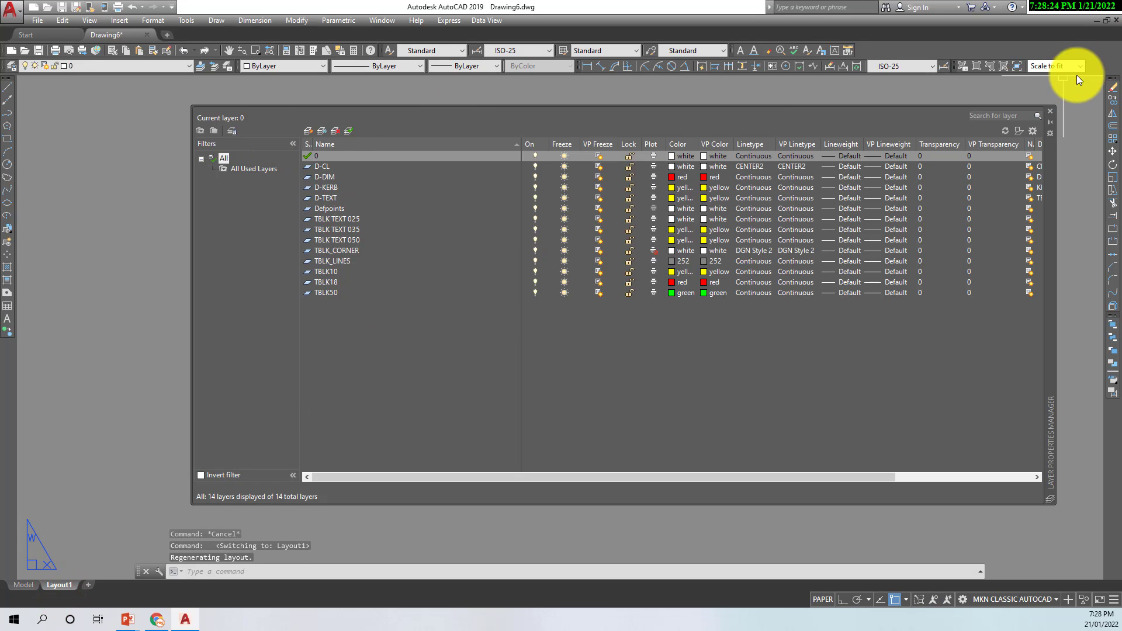
pyautogui.click(1049, 110)
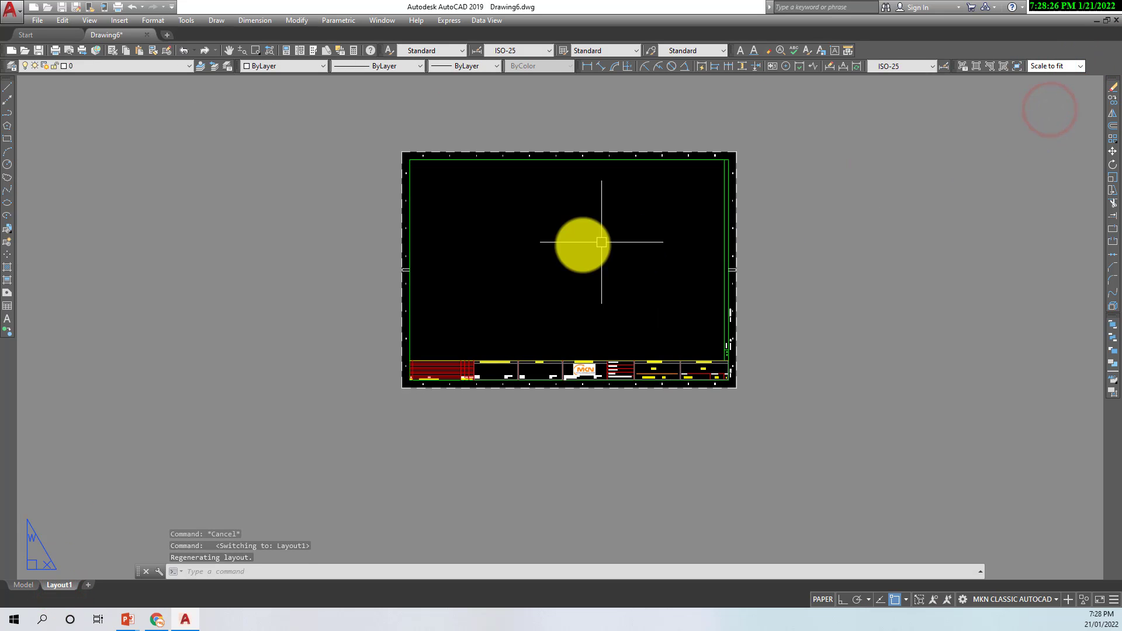
pyautogui.moveTo(551, 276); pyautogui.dragTo(529, 295, button='middle')
pyautogui.scroll(3, 395, 196)
pyautogui.moveTo(498, 228); pyautogui.dragTo(392, 189, button='middle')
pyautogui.scroll(-3, 353, 165)
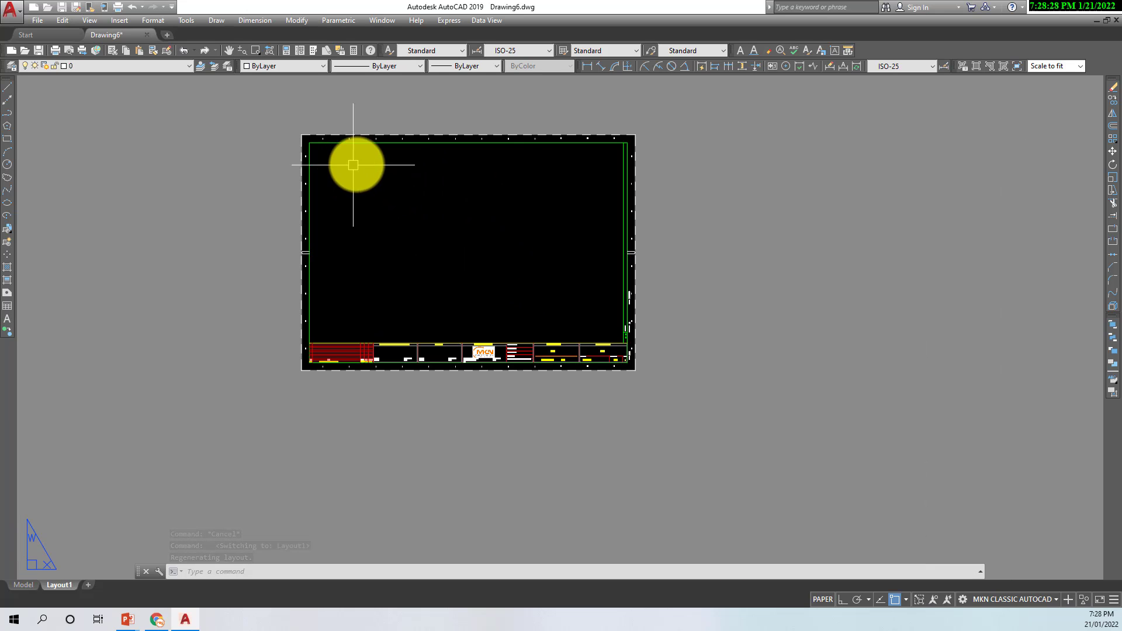
pyautogui.scroll(3, 380, 328)
pyautogui.moveTo(578, 338); pyautogui.dragTo(603, 351, button='middle')
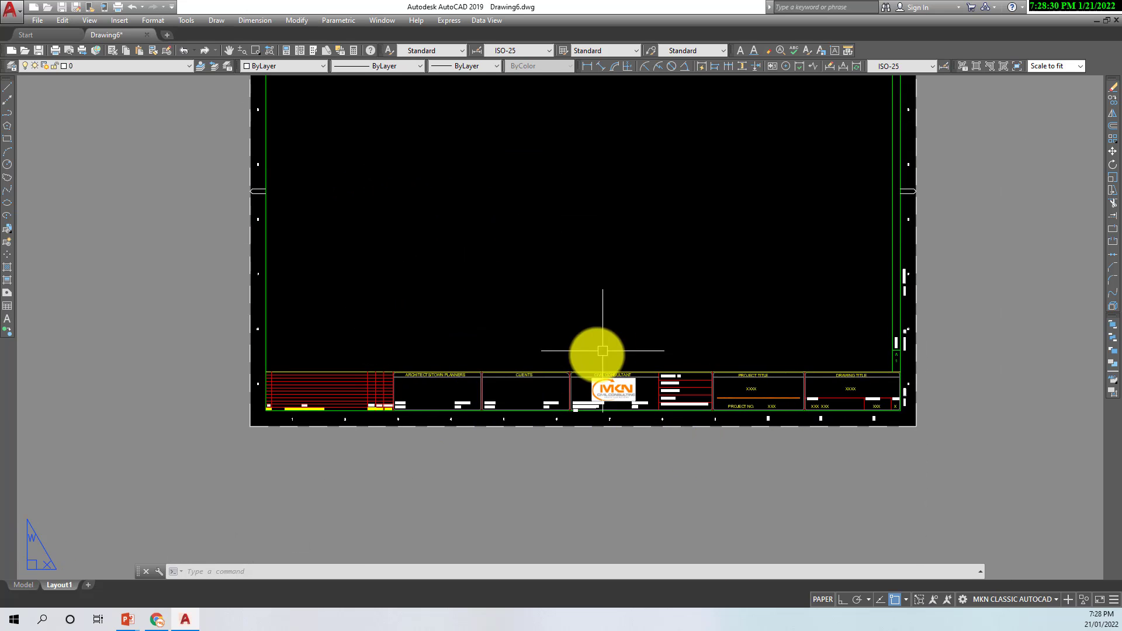
# Step: Check the current page setup of Layout1 in the Page Setup Manager
pyautogui.rightClick(59, 586)
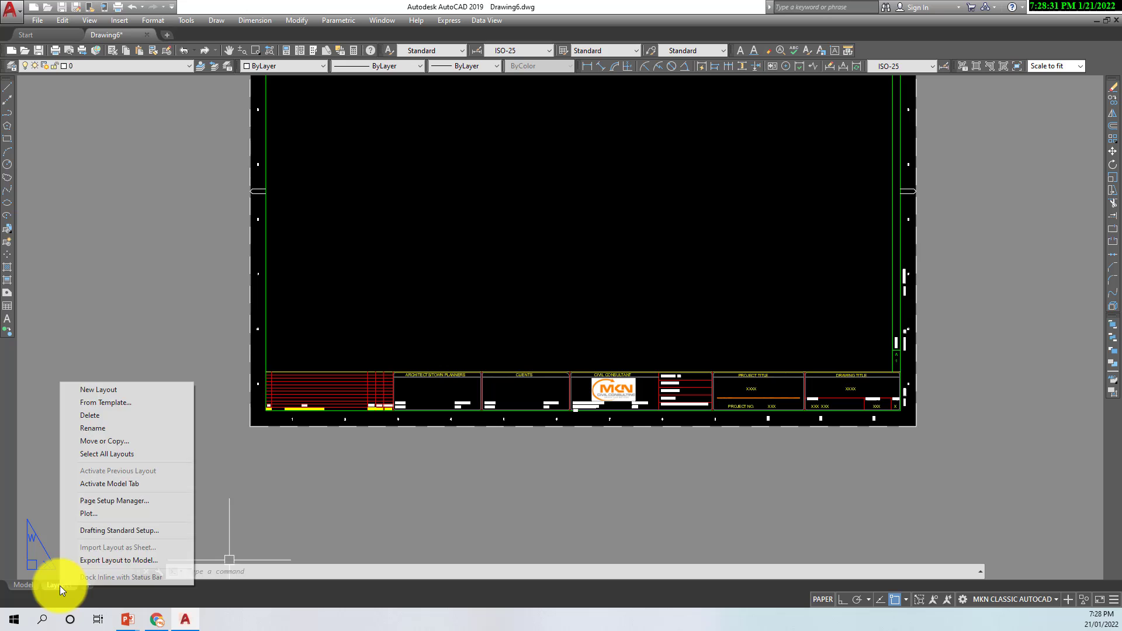
pyautogui.click(142, 501)
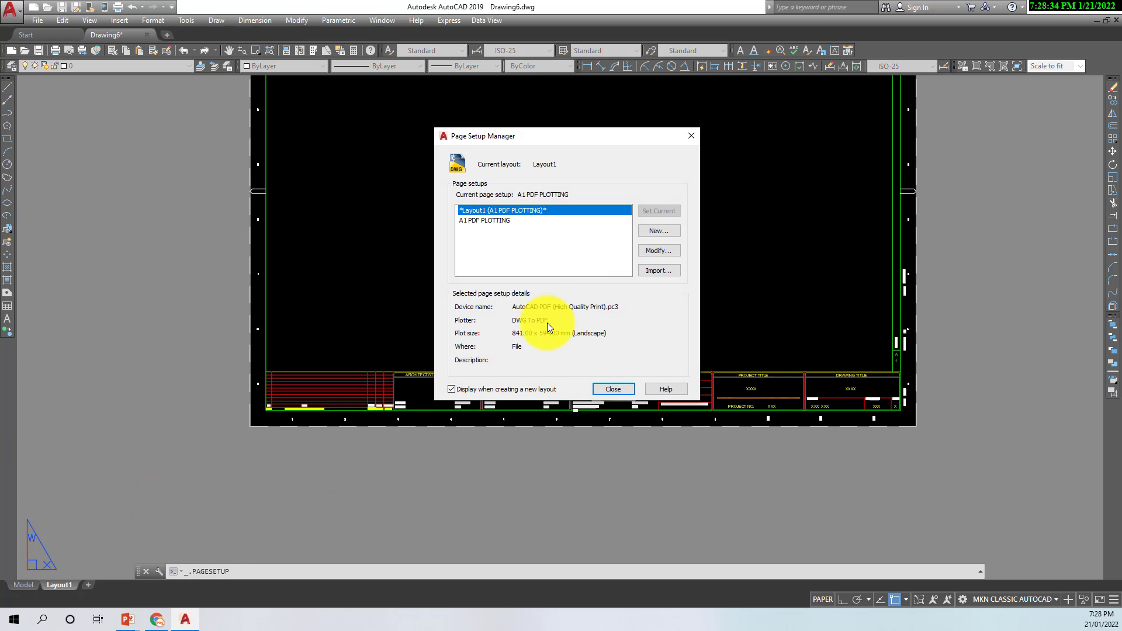
pyautogui.click(617, 388)
# Step: Switch to model space and draw a small freehand rectangle as test geometry
pyautogui.click(23, 585)
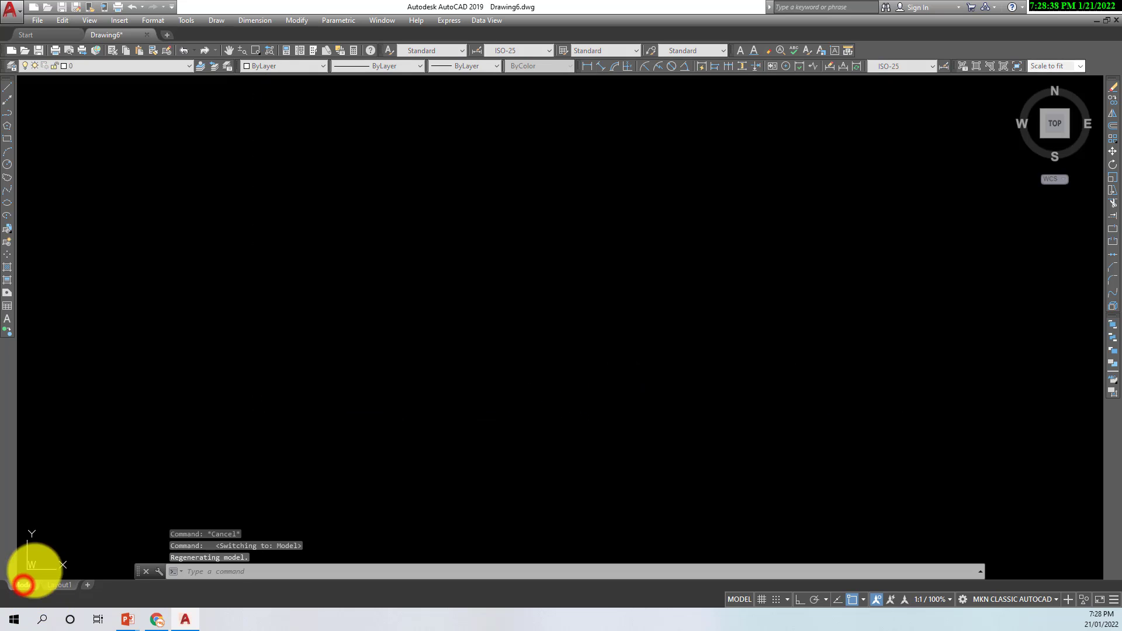
pyautogui.press('Escape')
pyautogui.press('Escape')
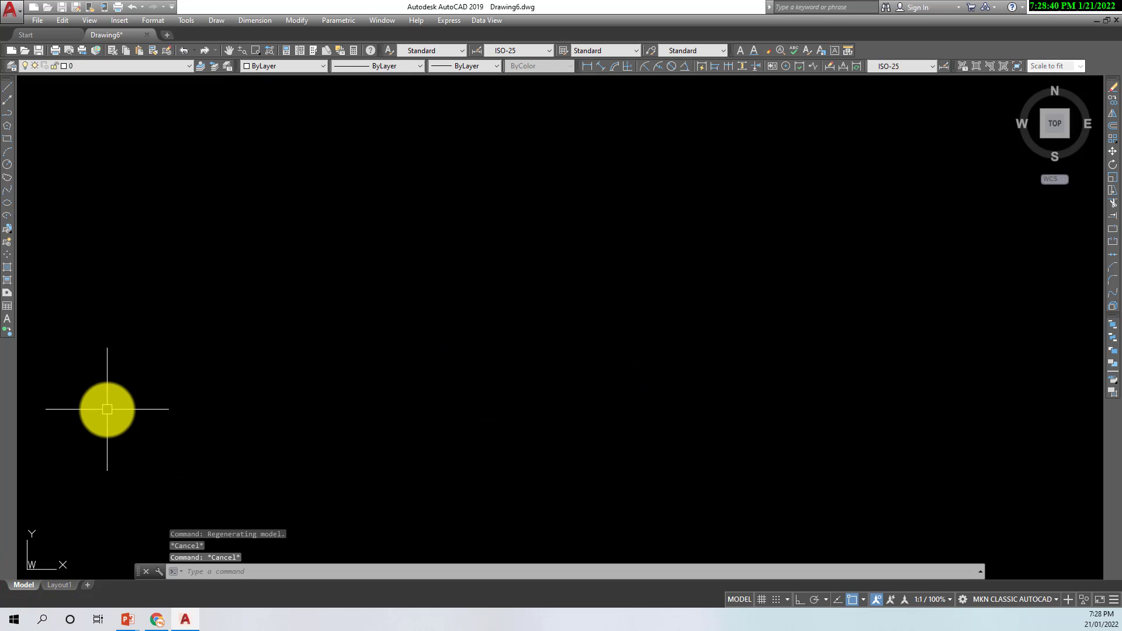
pyautogui.write('rec')
pyautogui.press('Return')
pyautogui.click(314, 249)
pyautogui.click(419, 321)
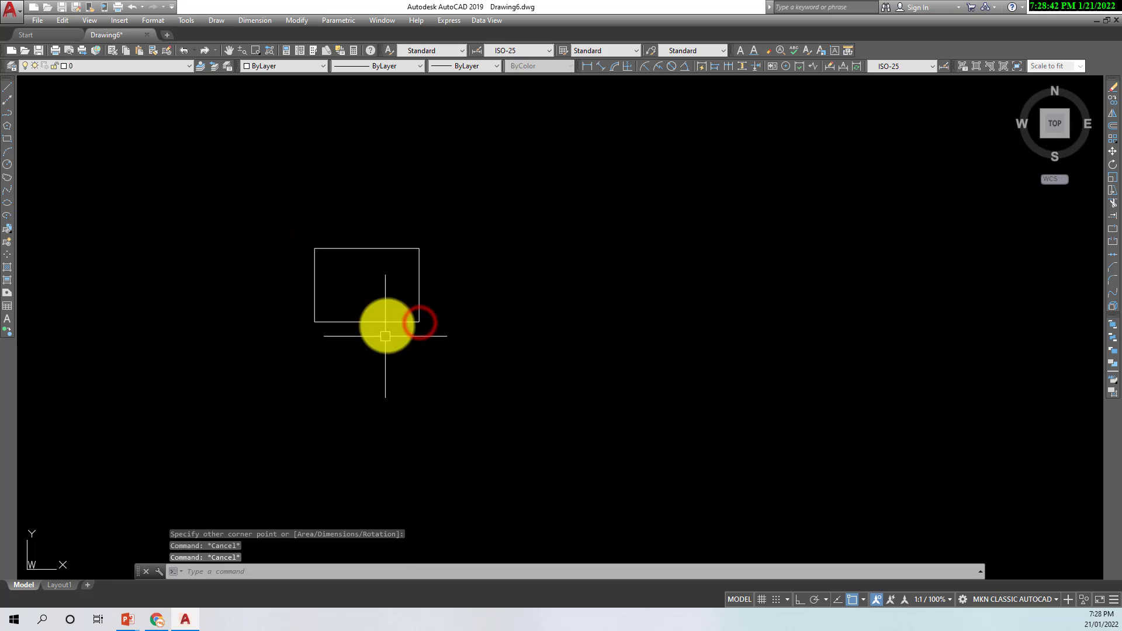
# Step: Draw a circle centred inside the rectangle and large enough to enclose it
pyautogui.write('c')
pyautogui.press('Return')
pyautogui.click(368, 277)
pyautogui.click(472, 285)
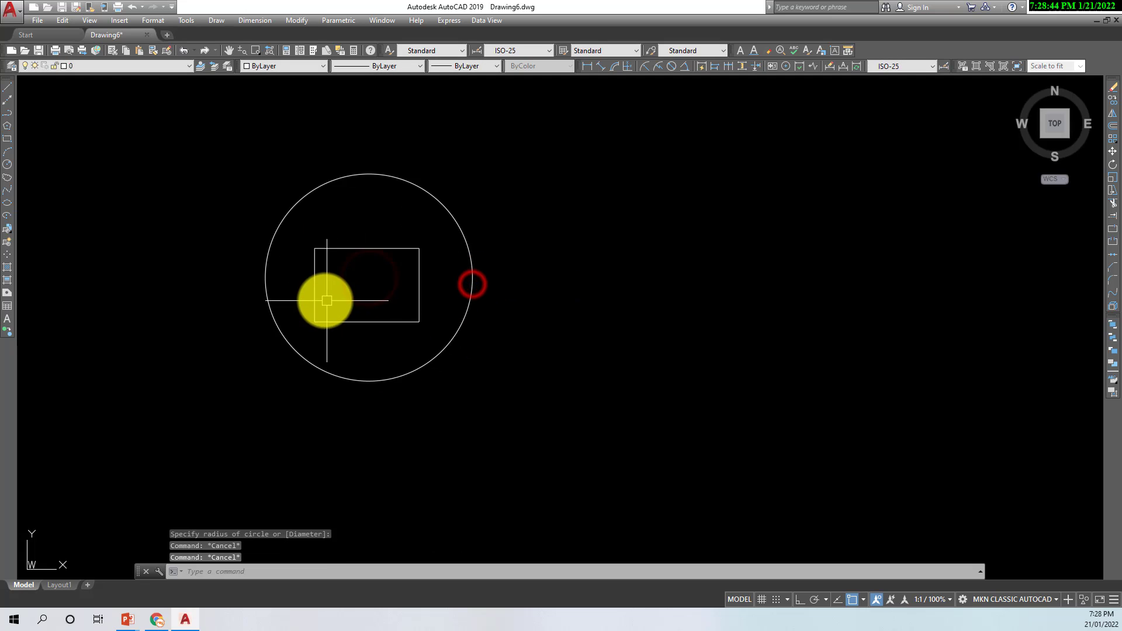
pyautogui.write('re')
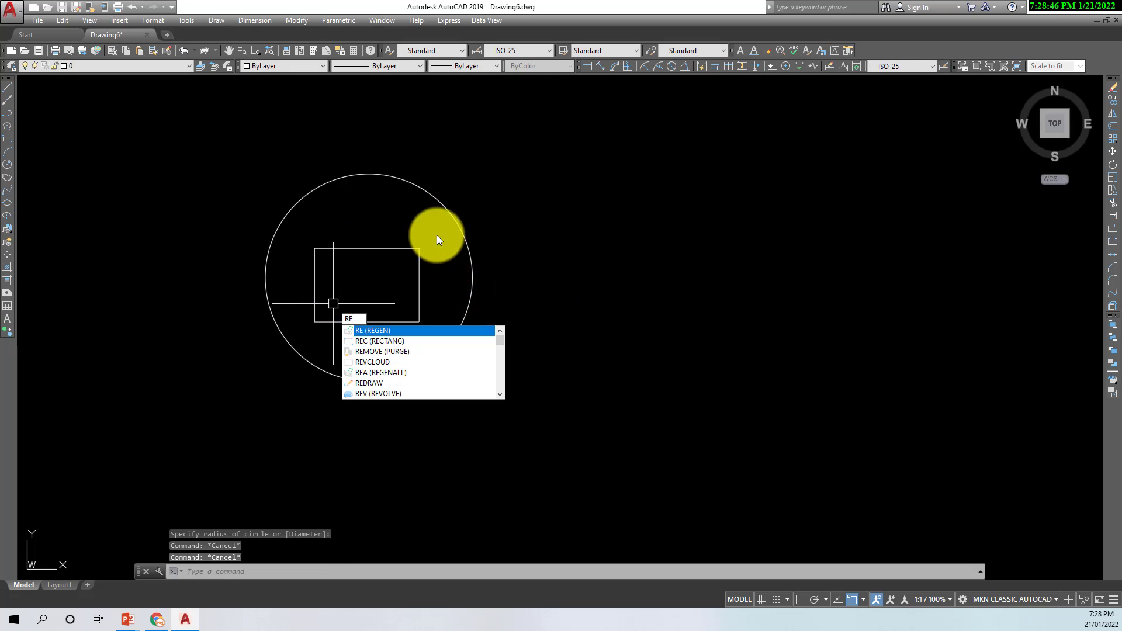
pyautogui.press('BackSpace')
pyautogui.press('BackSpace')
# Step: Return to Layout1 and create a rectangular viewport with MVIEW inside the sheet border, above the title block
pyautogui.click(57, 585)
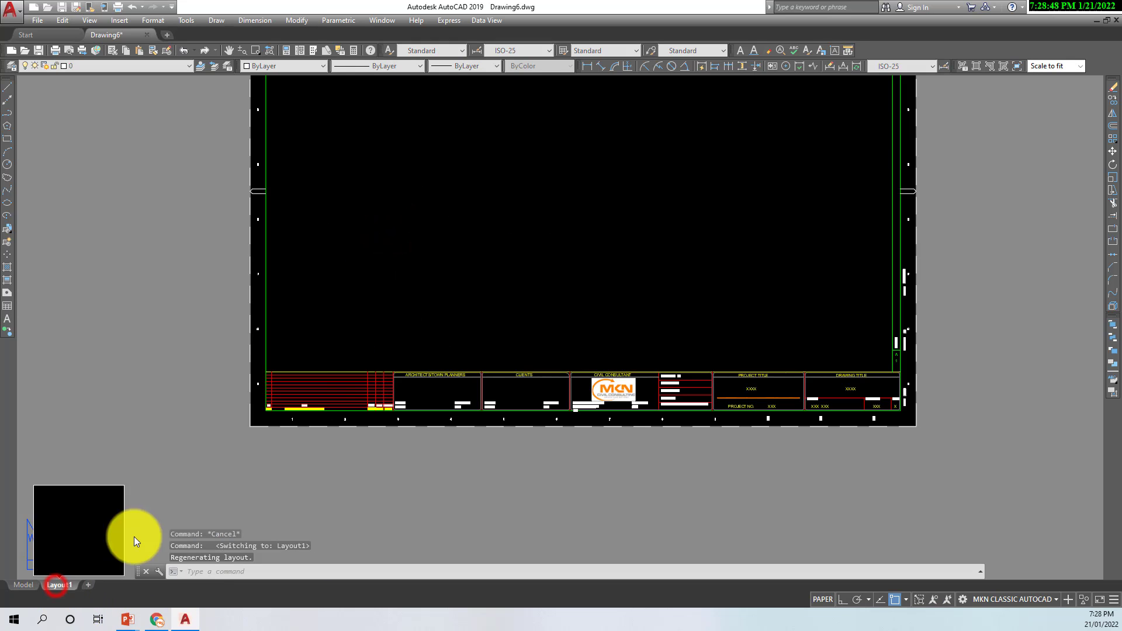
pyautogui.scroll(-3, 401, 366)
pyautogui.moveTo(400, 365); pyautogui.dragTo(363, 351, button='middle')
pyautogui.press('Escape')
pyautogui.press('Escape')
pyautogui.press('Escape')
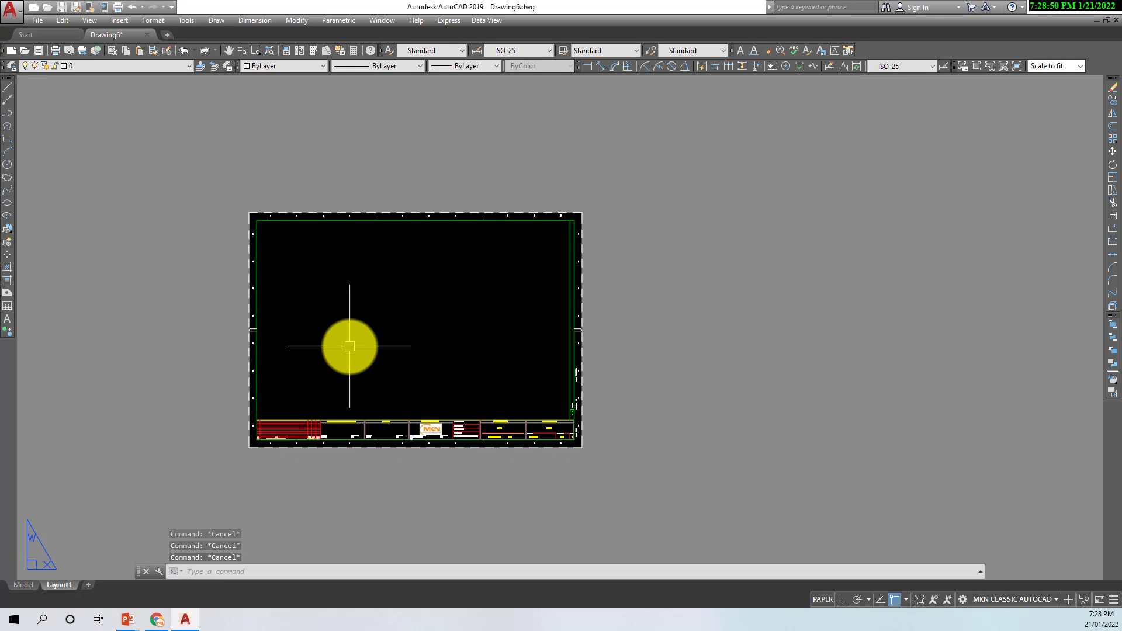
pyautogui.write('m')
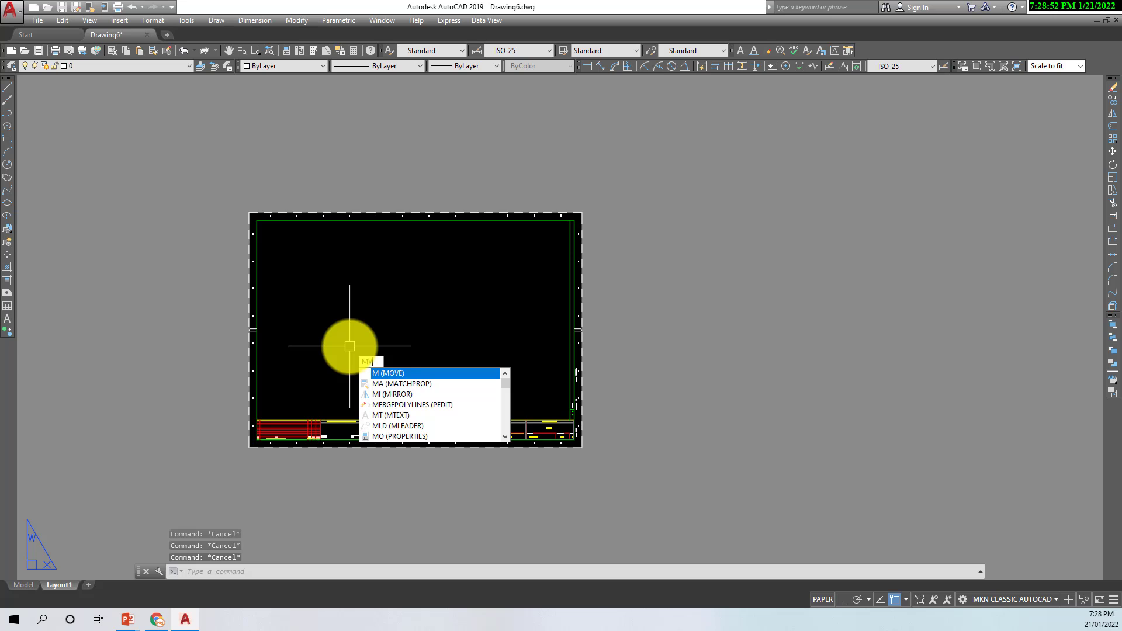
pyautogui.write('v')
pyautogui.press('Return')
pyautogui.click(275, 232)
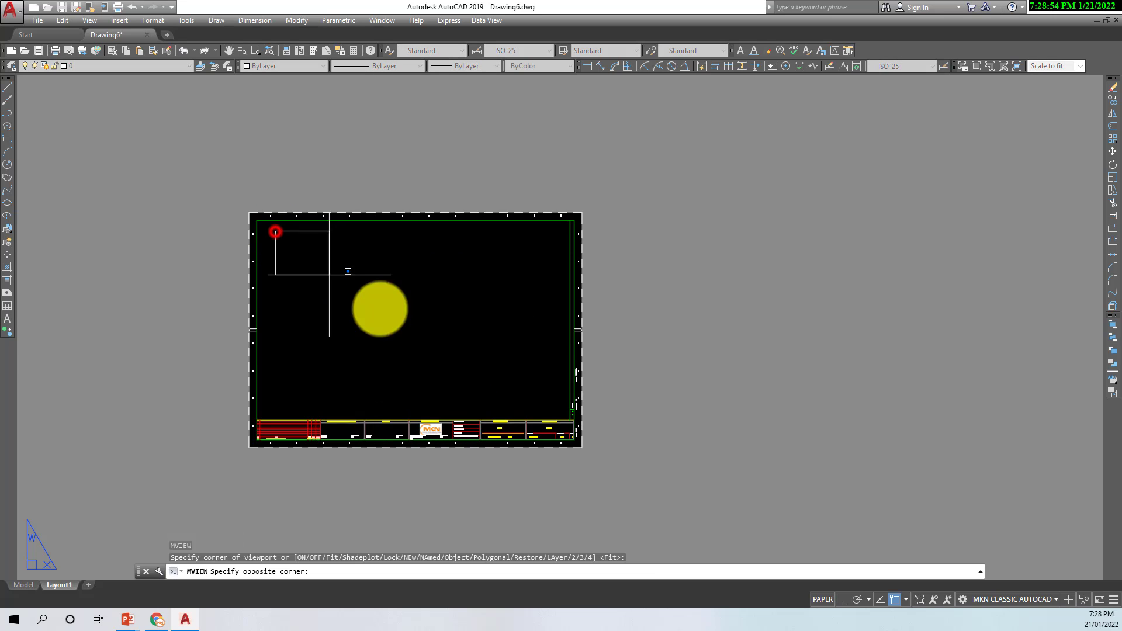
pyautogui.click(537, 393)
pyautogui.press('Escape')
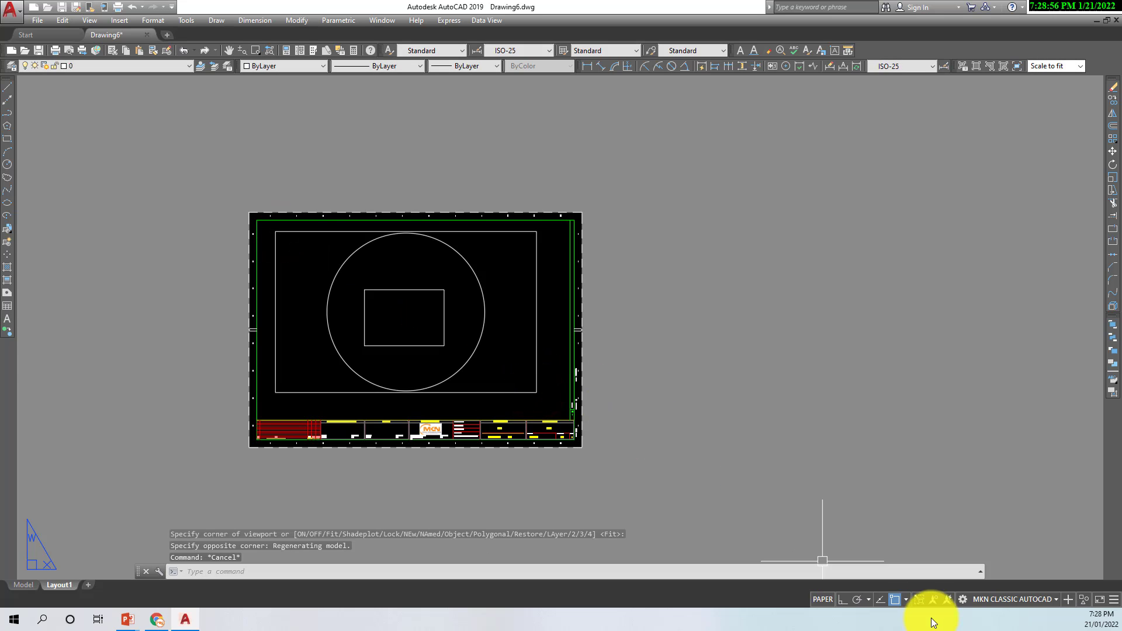
# Step: Activate the viewport, set its scale to 1:10 and lock it, returning to paper space
pyautogui.click(822, 598)
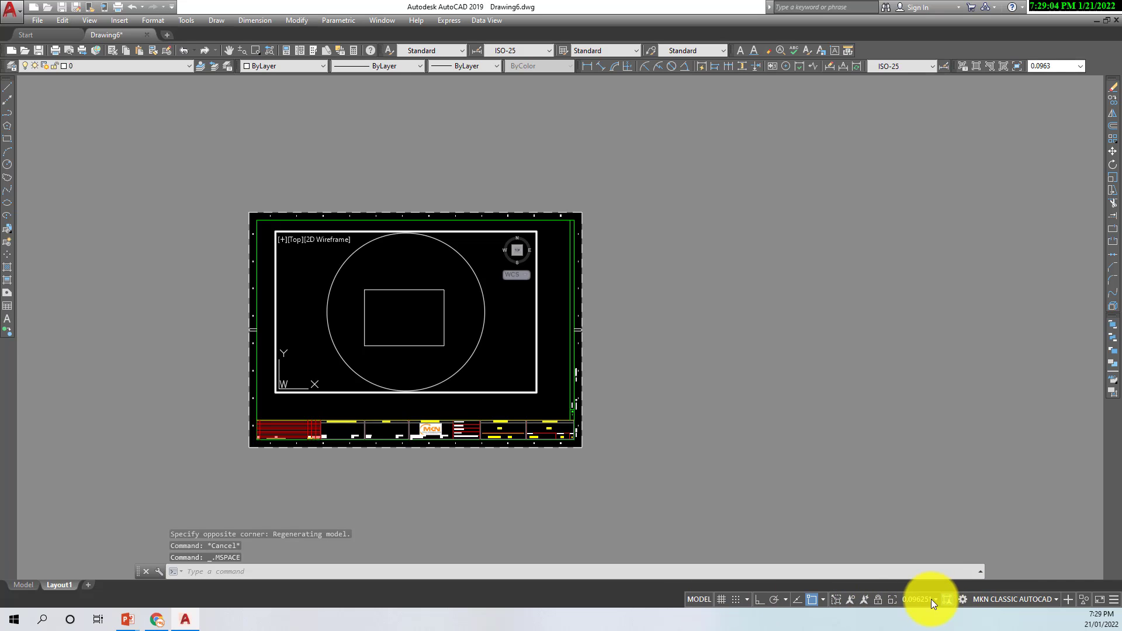
pyautogui.click(936, 599)
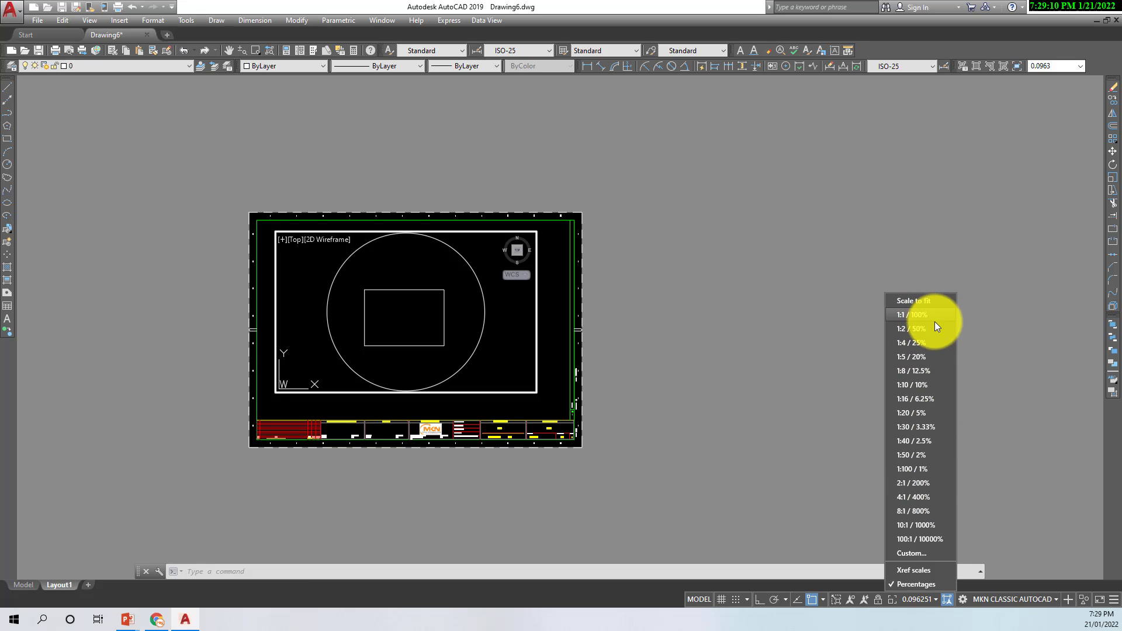
pyautogui.click(931, 385)
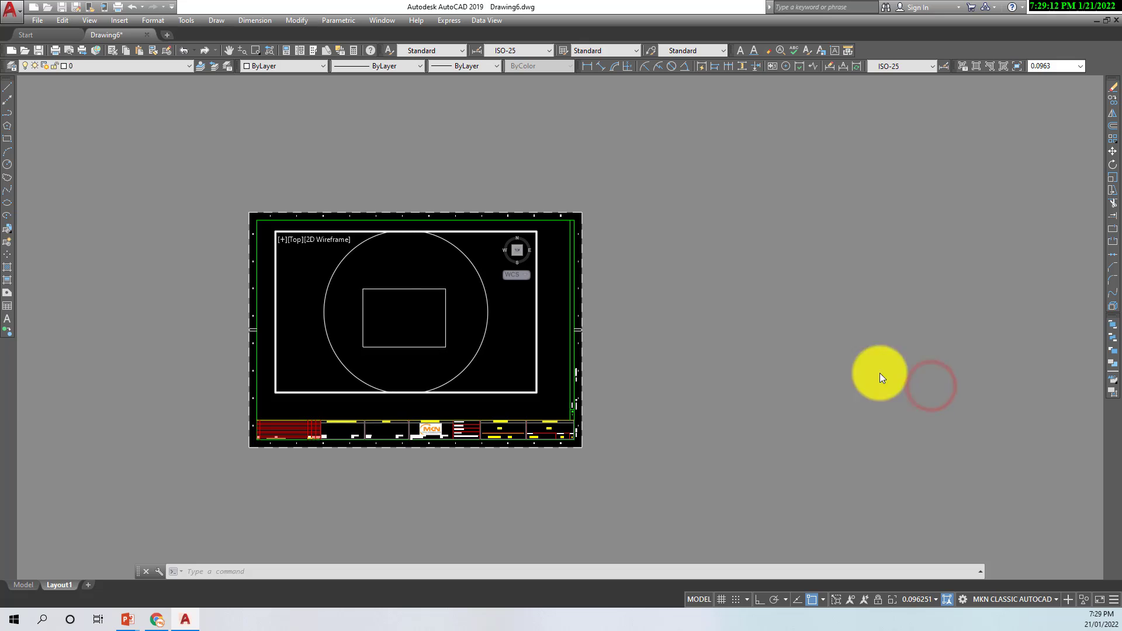
pyautogui.moveTo(446, 296); pyautogui.dragTo(449, 302, button='middle')
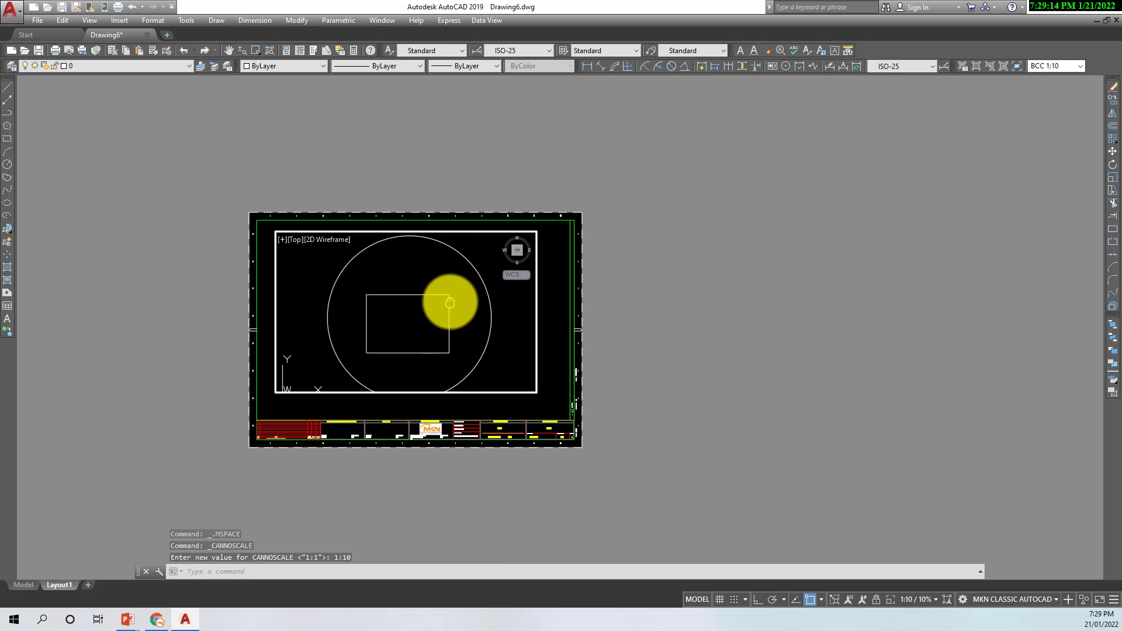
pyautogui.click(876, 600)
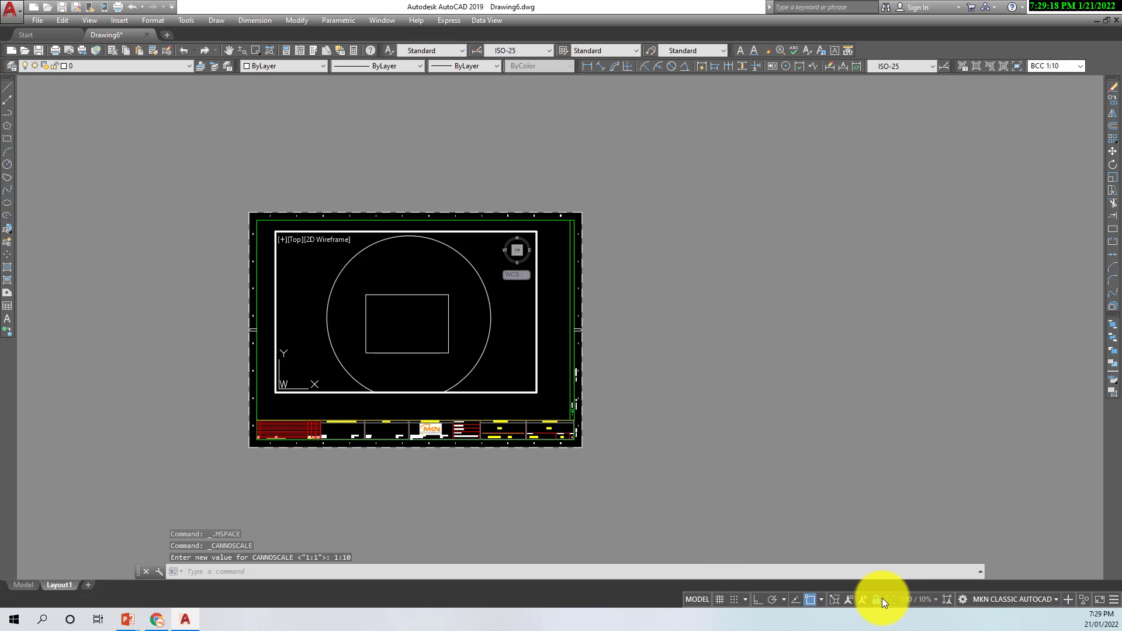
pyautogui.click(696, 599)
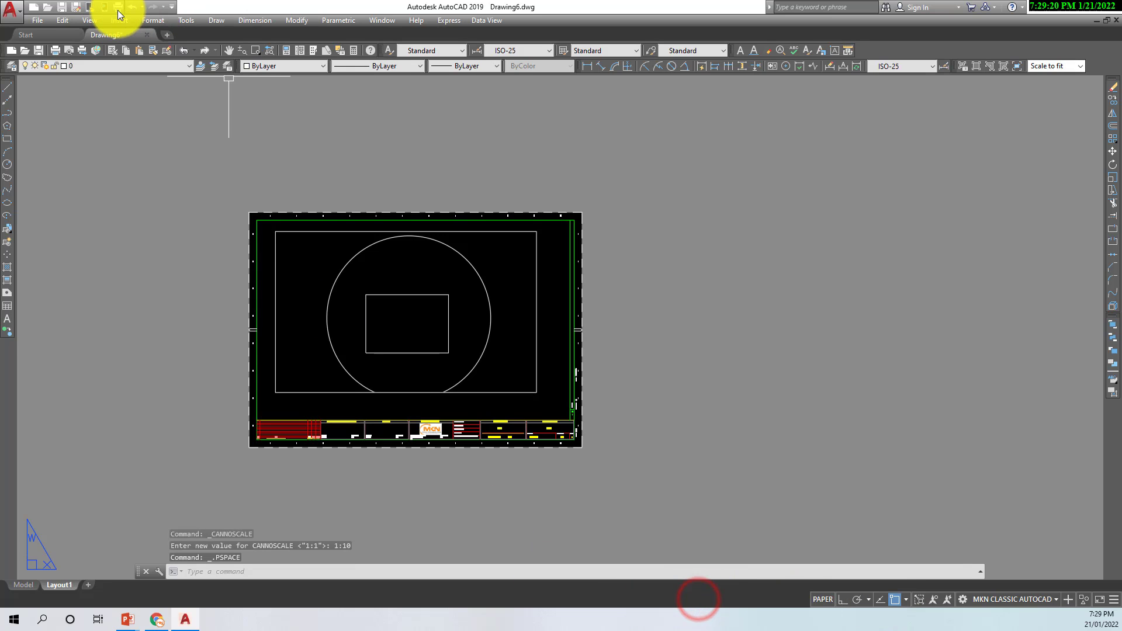
# Step: Save the drawing to the Desktop as DRG1, rename Layout1 to SHEET01 and save the change
pyautogui.click(62, 7)
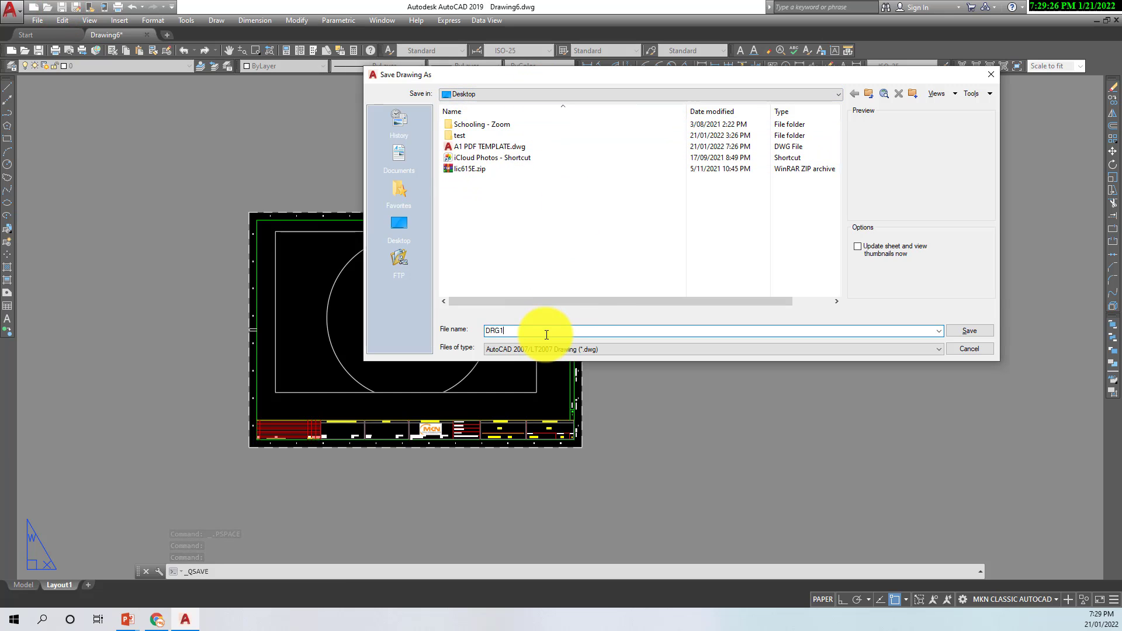
pyautogui.click(958, 331)
pyautogui.rightClick(57, 584)
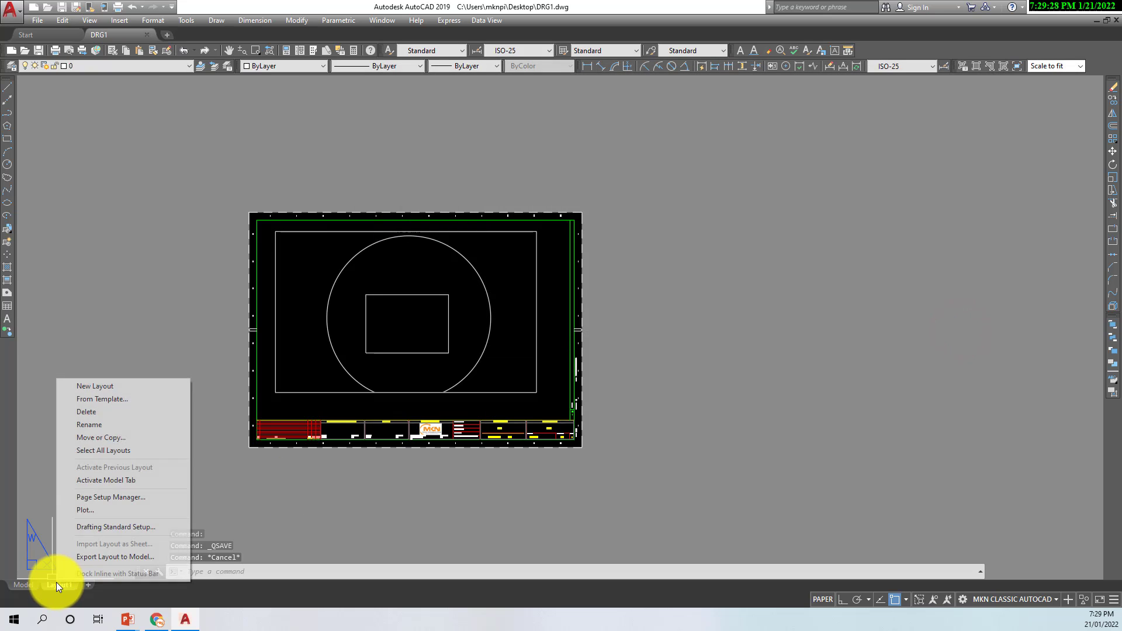
pyautogui.click(86, 424)
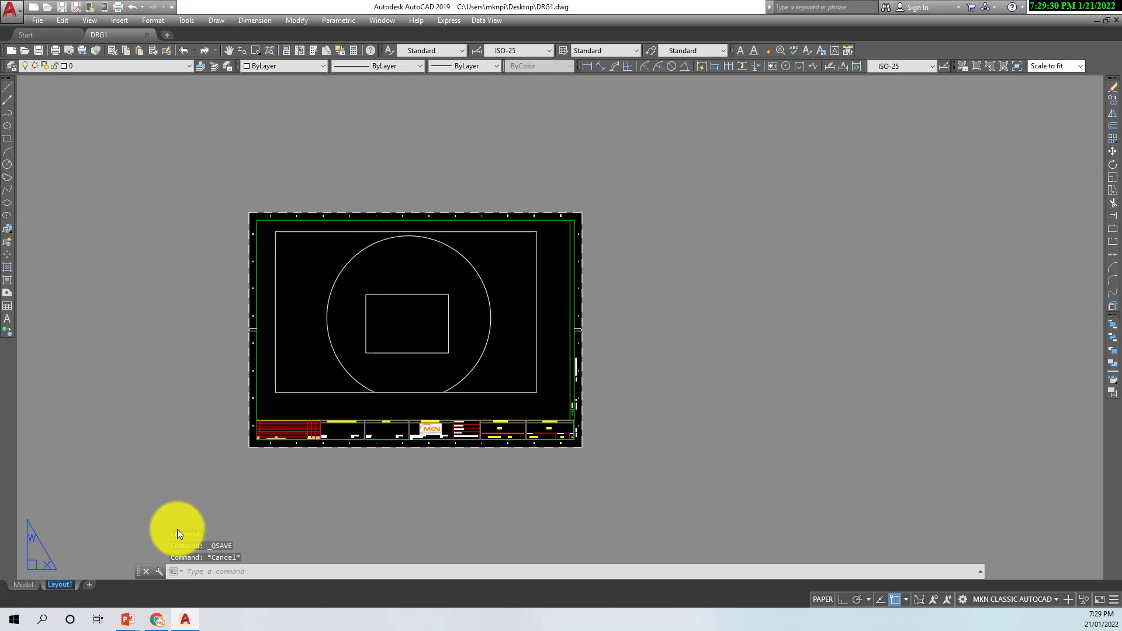
pyautogui.write('SHEET0')
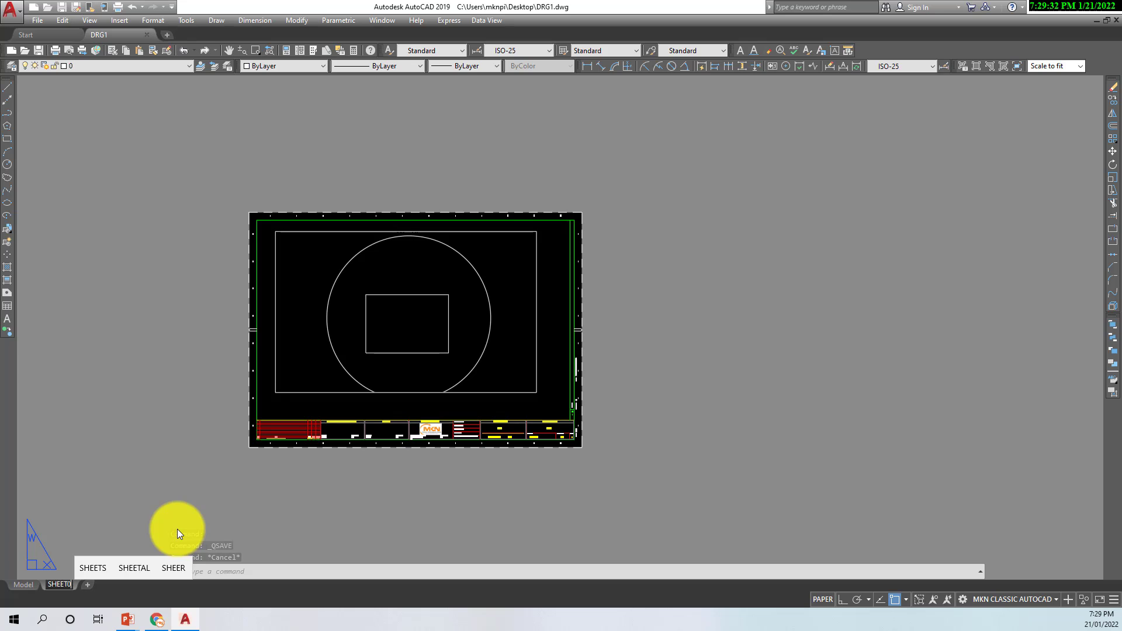
pyautogui.write('1')
pyautogui.press('Return')
pyautogui.click(726, 358)
pyautogui.press('Escape')
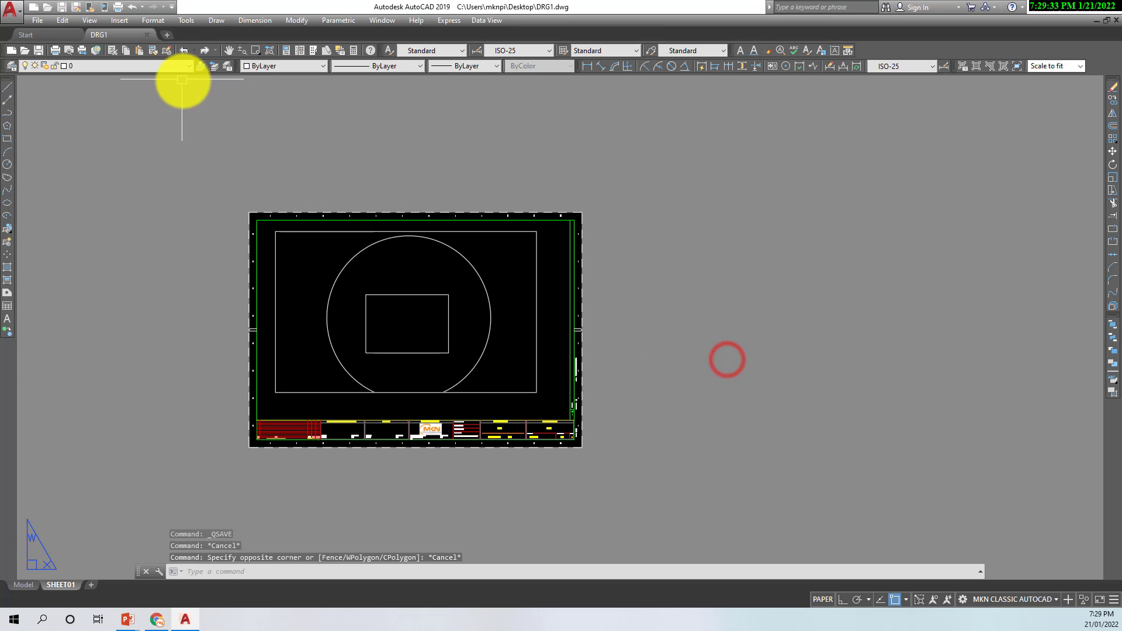
pyautogui.click(66, 10)
pyautogui.press('Escape')
# Step: Save a copy of the drawing on the Desktop as DRG2.dwg
pyautogui.click(33, 18)
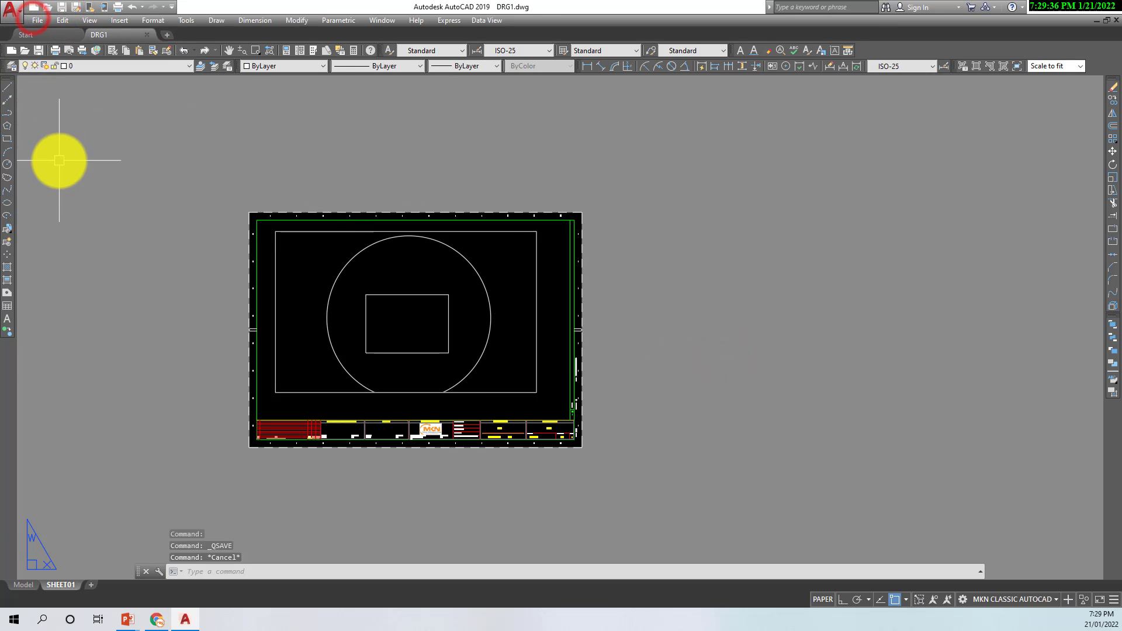
pyautogui.click(18, 8)
pyautogui.click(70, 172)
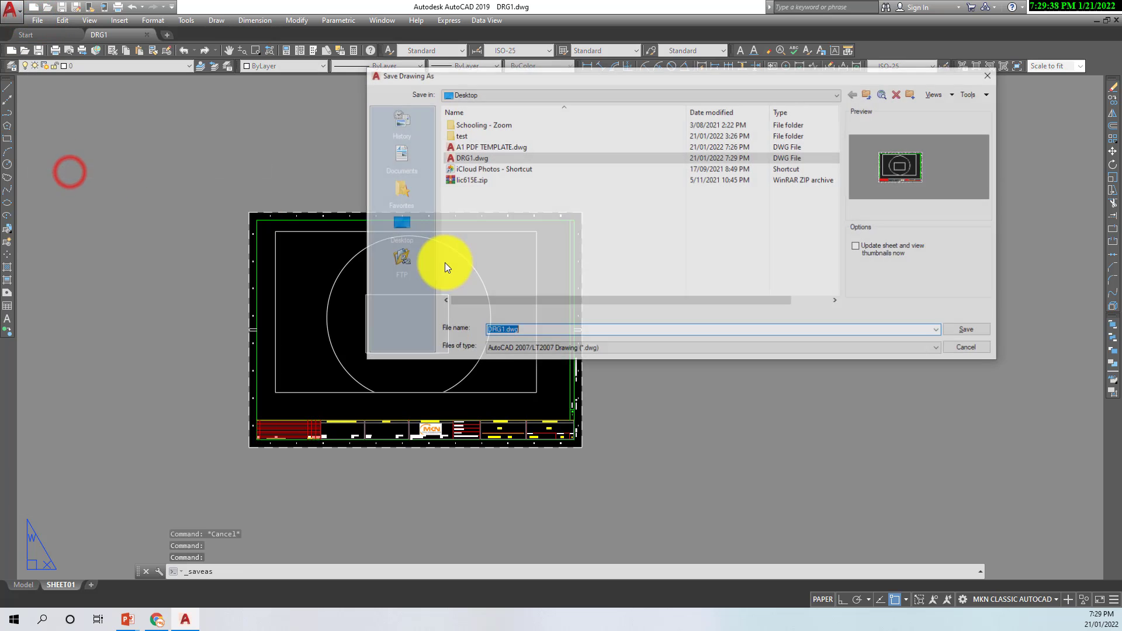
pyautogui.click(474, 157)
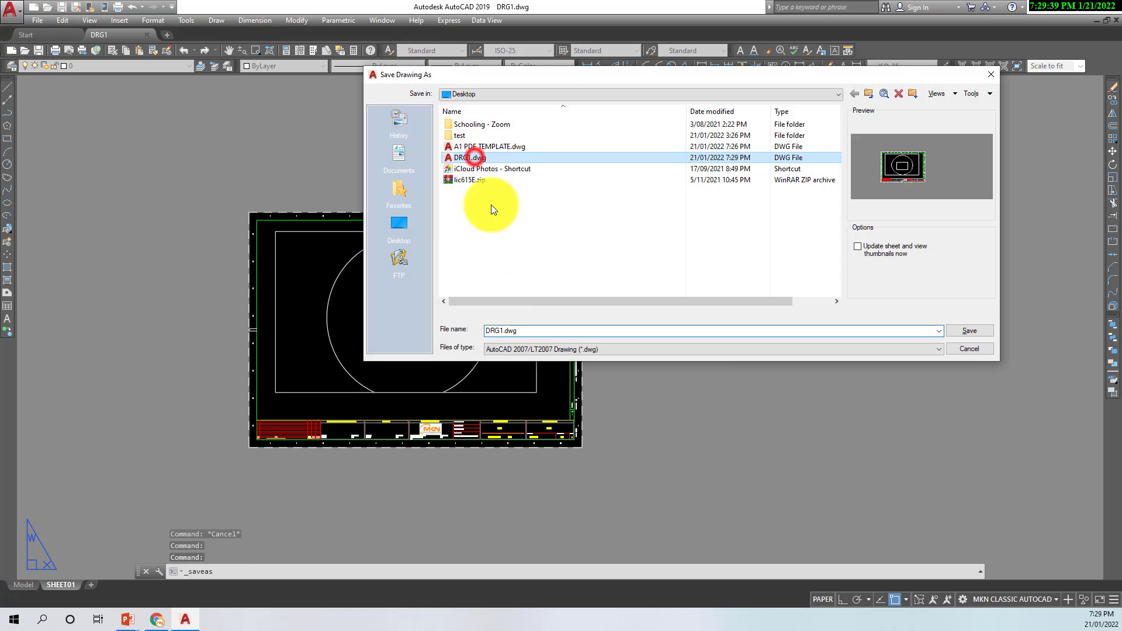
pyautogui.click(502, 330)
pyautogui.press('BackSpace')
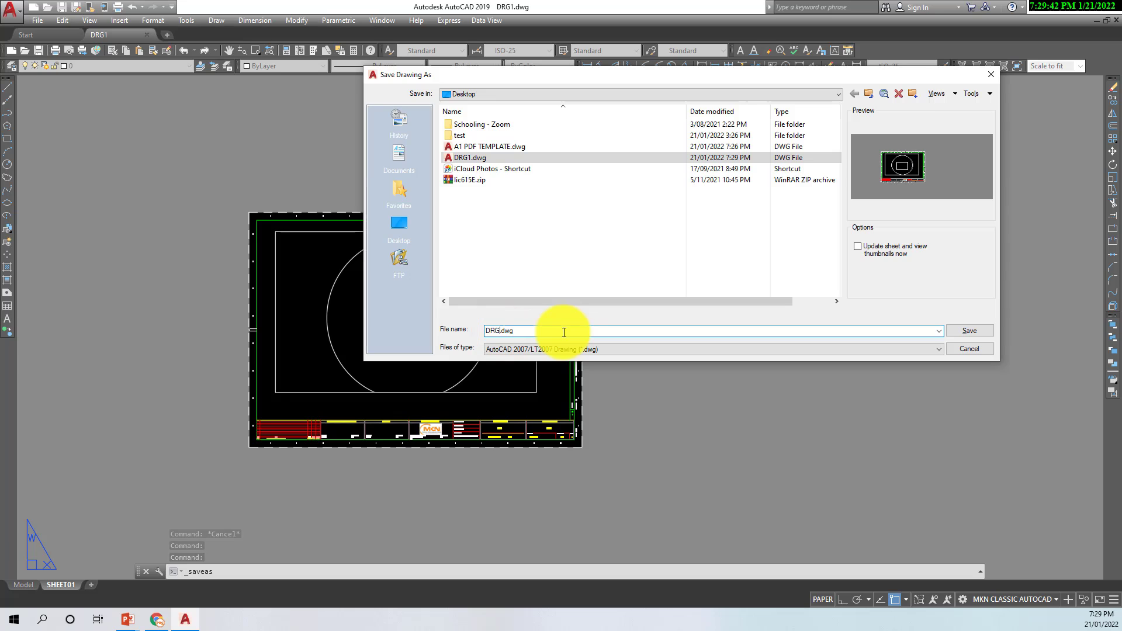
pyautogui.click(976, 332)
# Step: Rename the layout of the new drawing to SHEET02
pyautogui.rightClick(61, 583)
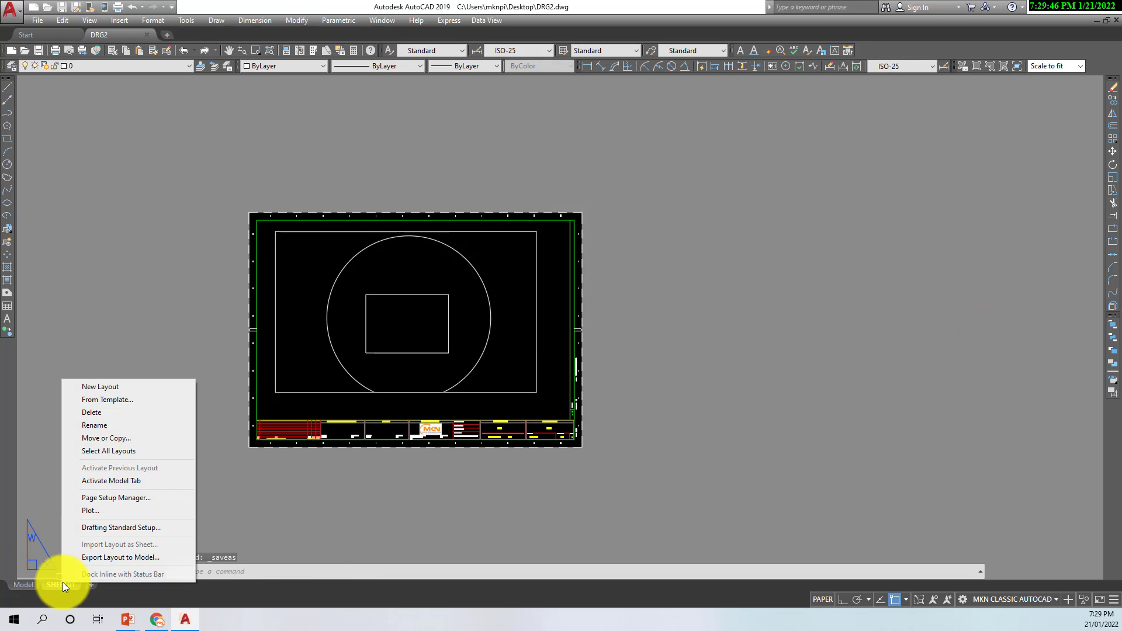
pyautogui.click(100, 421)
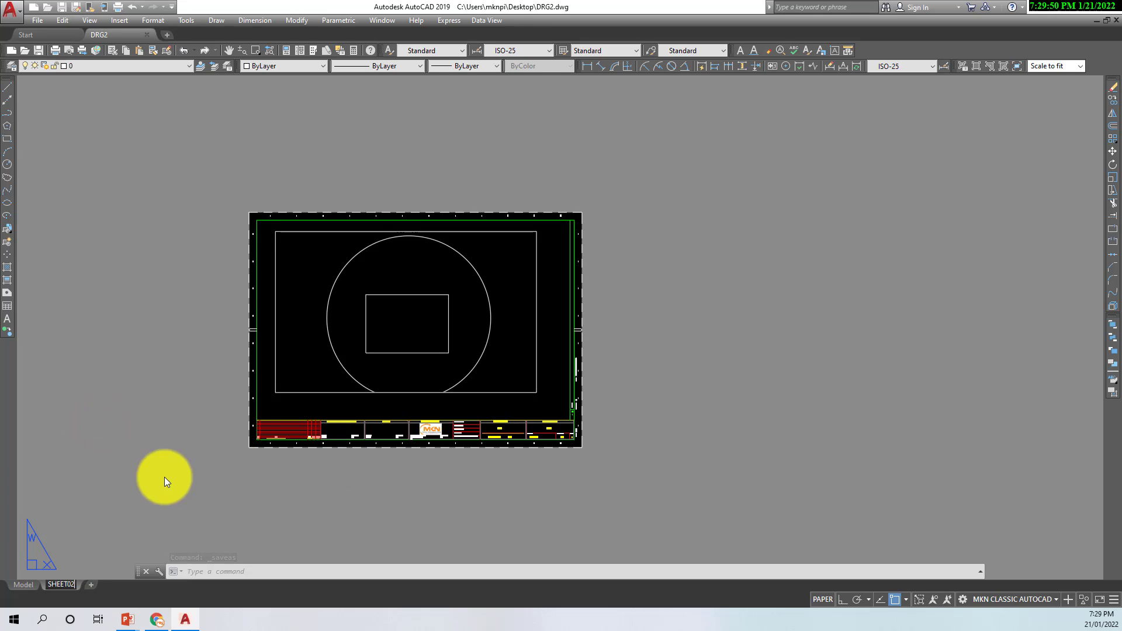
pyautogui.click(149, 481)
pyautogui.press('Escape')
# Step: Switch to model space and draw a long, narrow horizontal rectangle extending past both sides of the circle
pyautogui.click(25, 586)
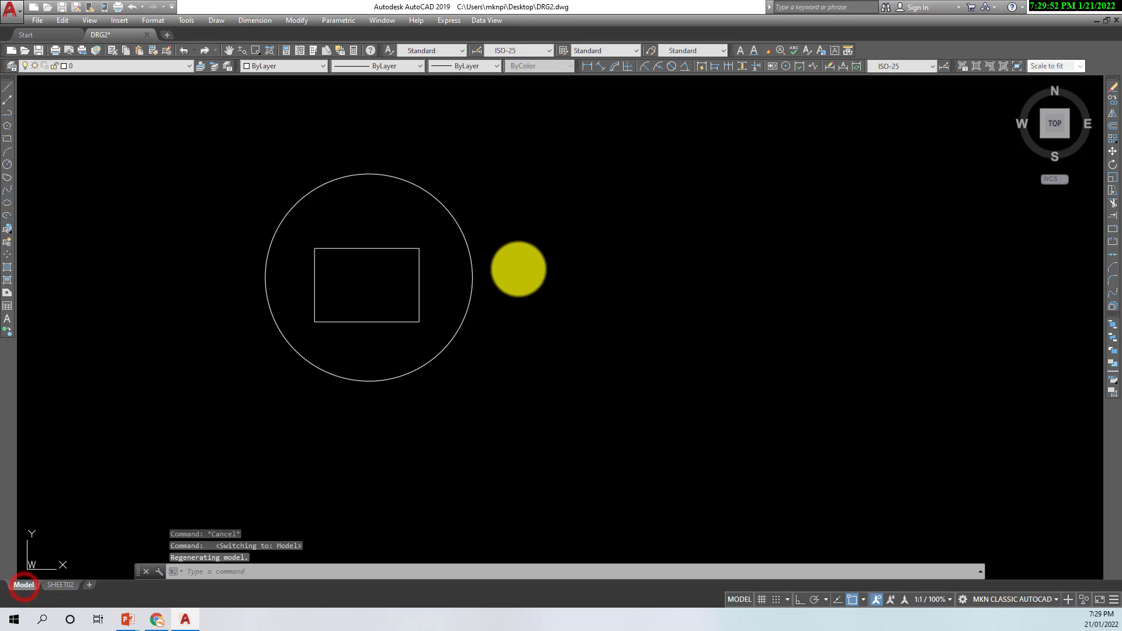
pyautogui.moveTo(410, 277); pyautogui.dragTo(473, 291, button='middle')
pyautogui.write('C')
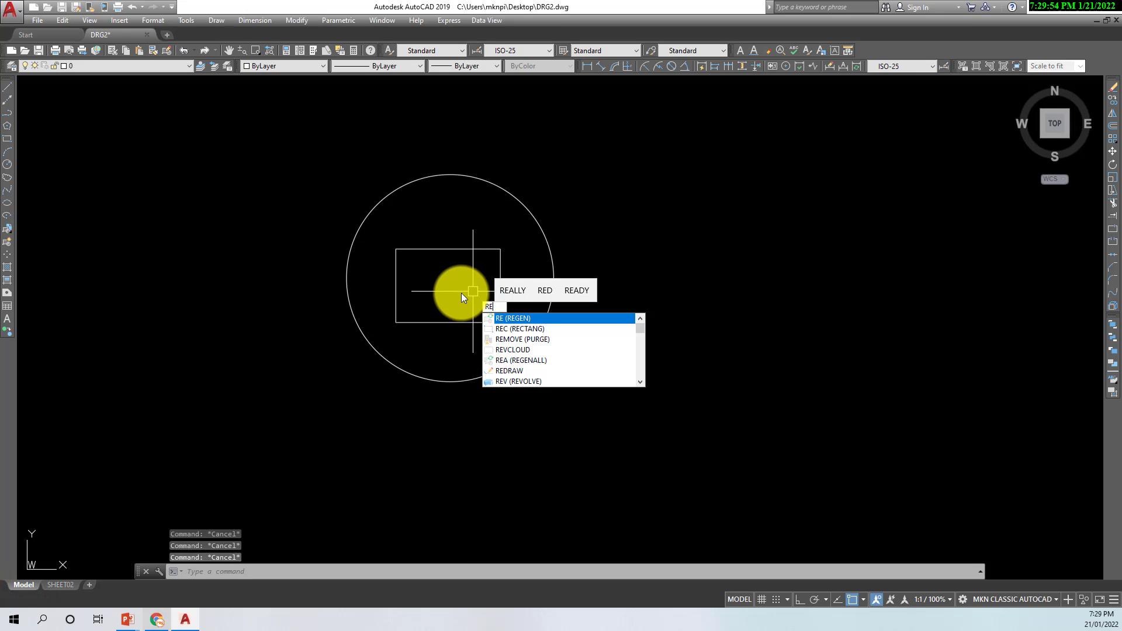
pyautogui.press('Return')
pyautogui.click(310, 271)
pyautogui.click(650, 296)
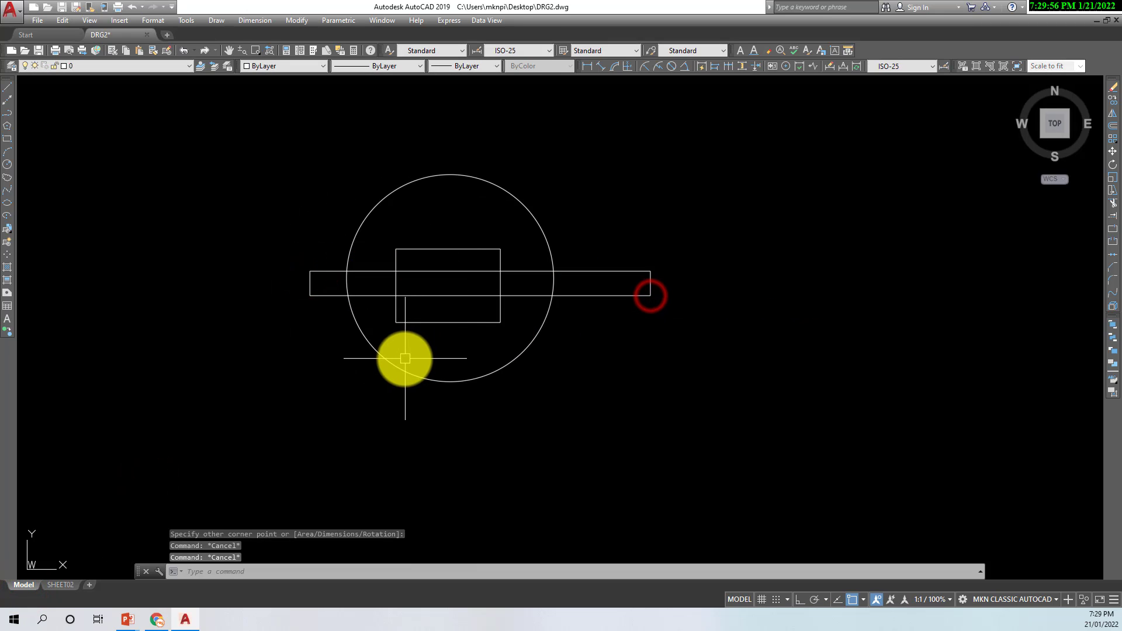
pyautogui.press('Return')
pyautogui.click(308, 366)
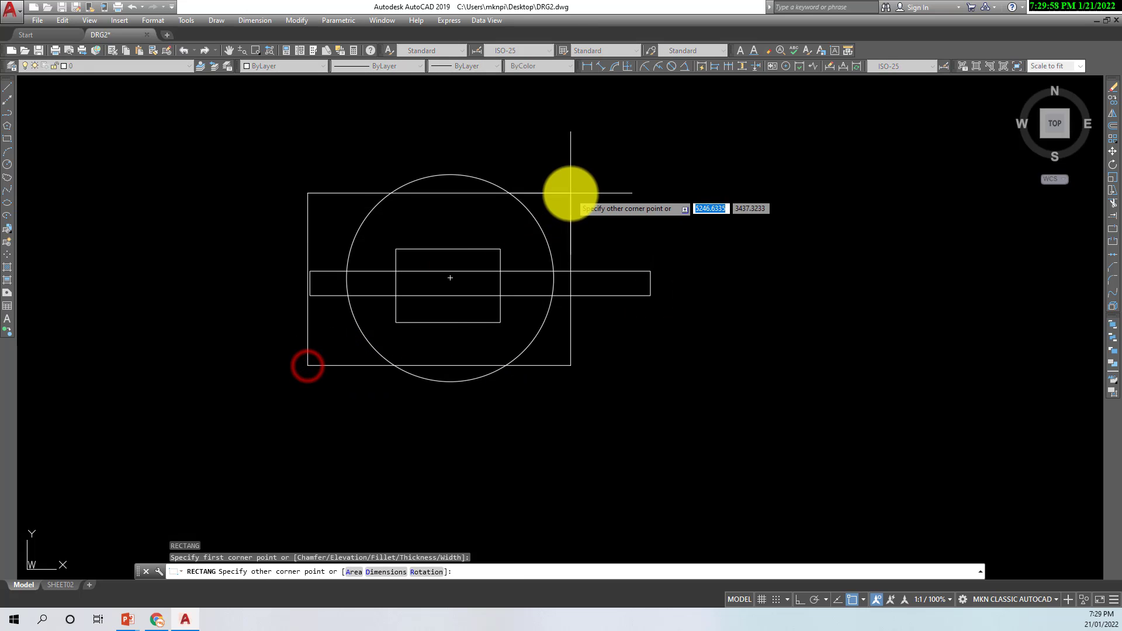
pyautogui.press('Escape')
pyautogui.press('Escape')
pyautogui.press('Escape')
# Step: Draw two crossing diagonal polylines that pass through the circle and extend beyond it
pyautogui.write('pl')
pyautogui.press('Return')
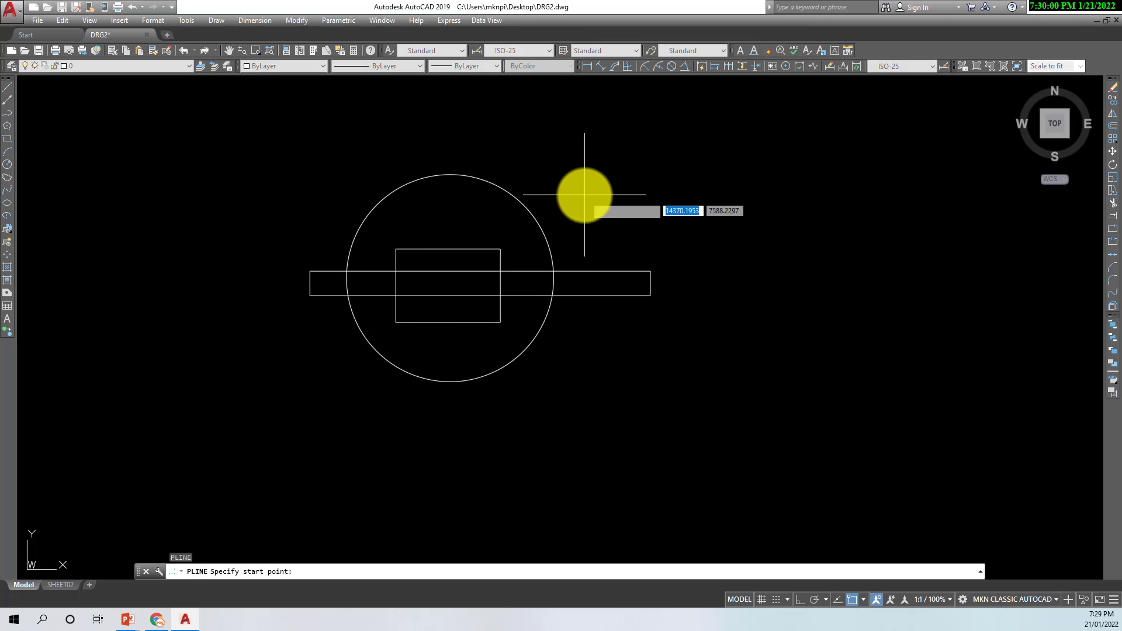
pyautogui.click(594, 183)
pyautogui.click(302, 367)
pyautogui.press('Escape')
pyautogui.press('Escape')
pyautogui.press('Return')
pyautogui.click(311, 167)
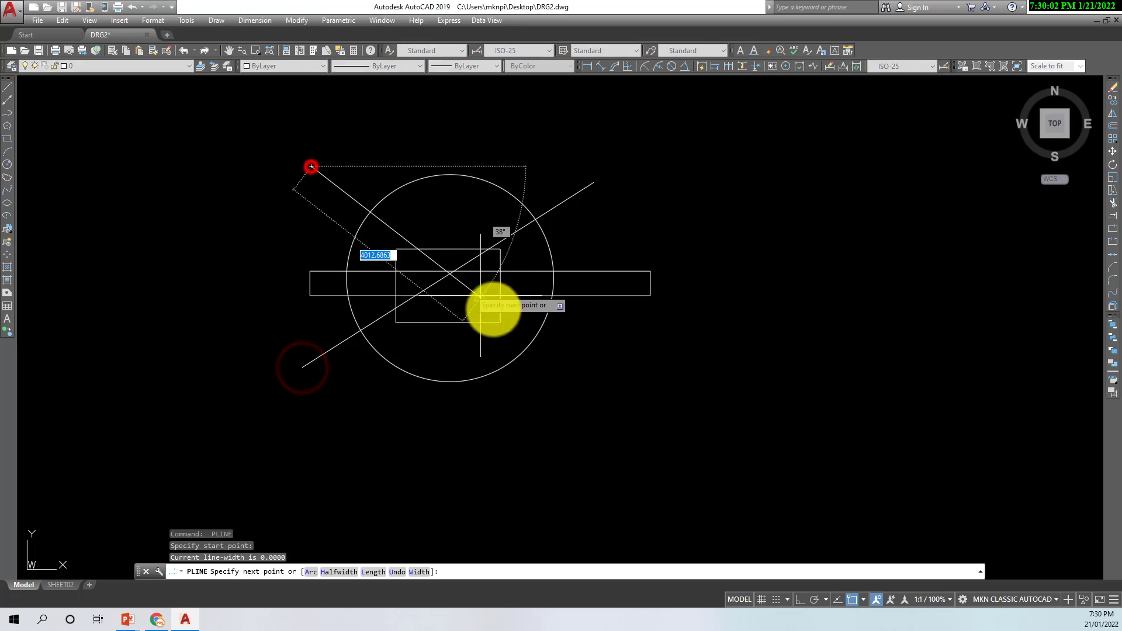
pyautogui.click(587, 393)
pyautogui.press('Escape')
# Step: Return to the SHEET02 layout and save the drawing
pyautogui.moveTo(664, 348); pyautogui.dragTo(551, 370, button='middle')
pyautogui.click(64, 587)
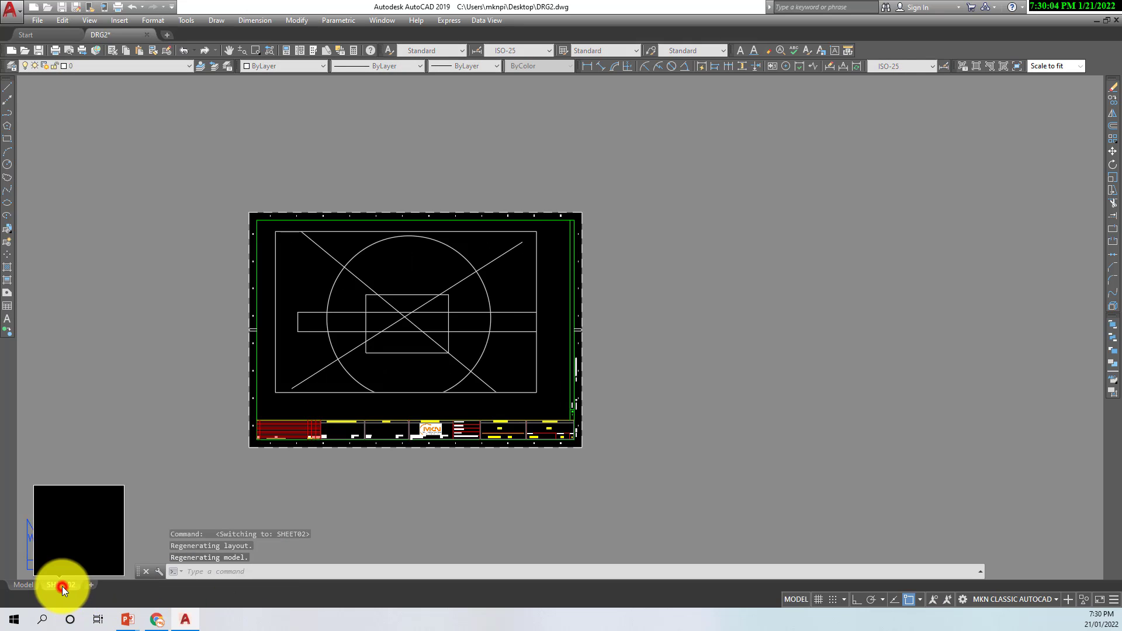
pyautogui.moveTo(515, 336); pyautogui.dragTo(645, 308, button='middle')
pyautogui.moveTo(576, 294); pyautogui.dragTo(615, 308, button='middle')
pyautogui.click(61, 8)
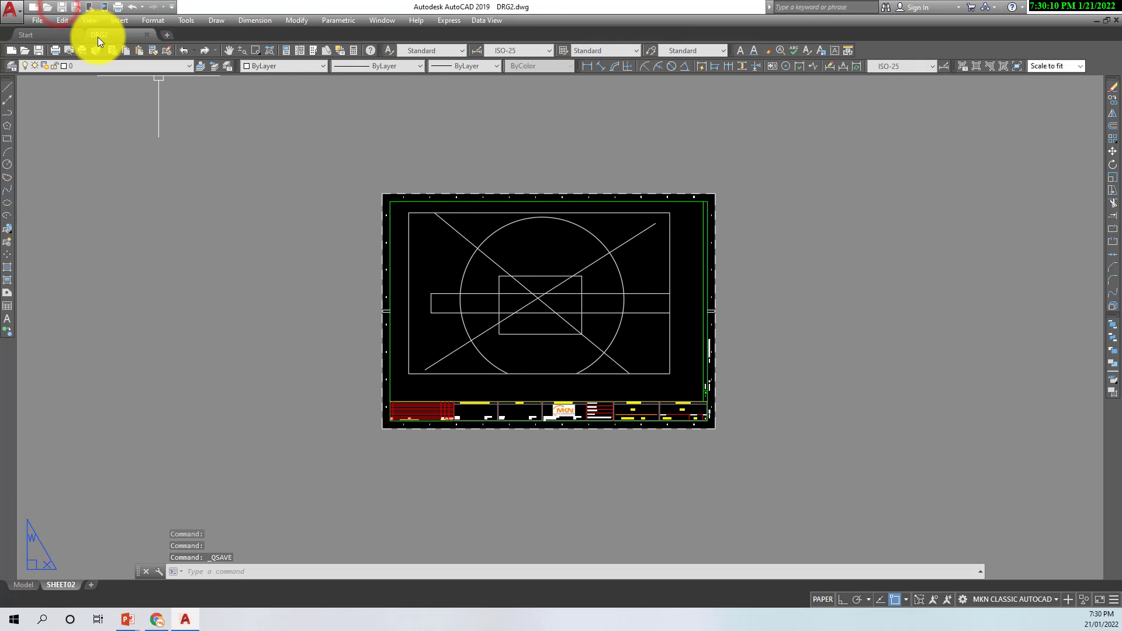
# Step: Close DRG2 and open DRG1 from the recent documents
pyautogui.click(147, 36)
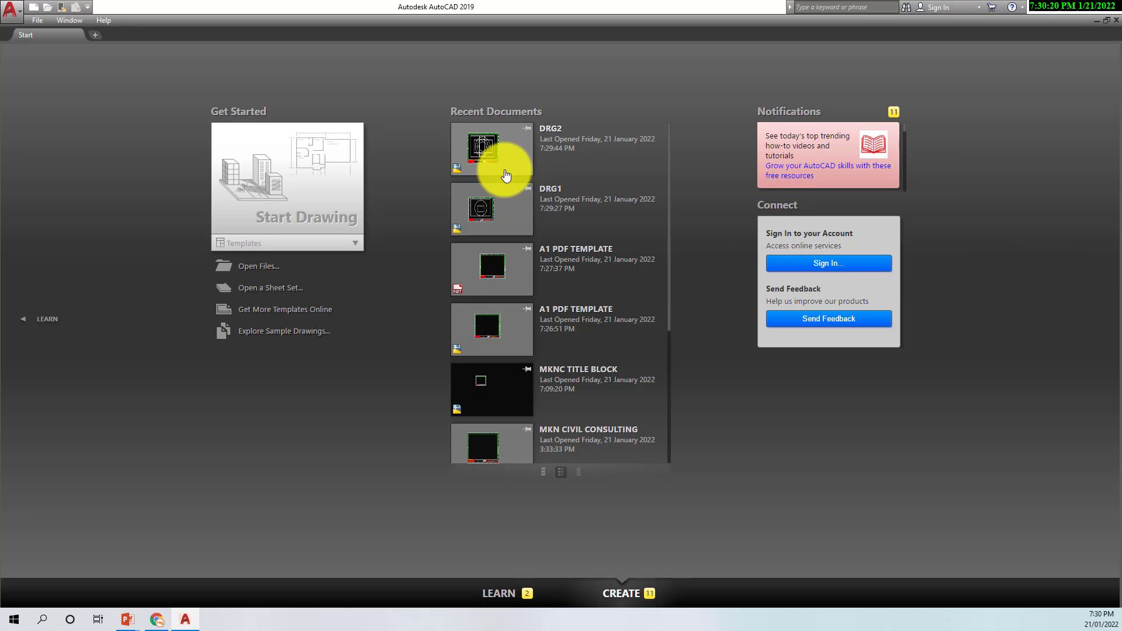
pyautogui.click(499, 210)
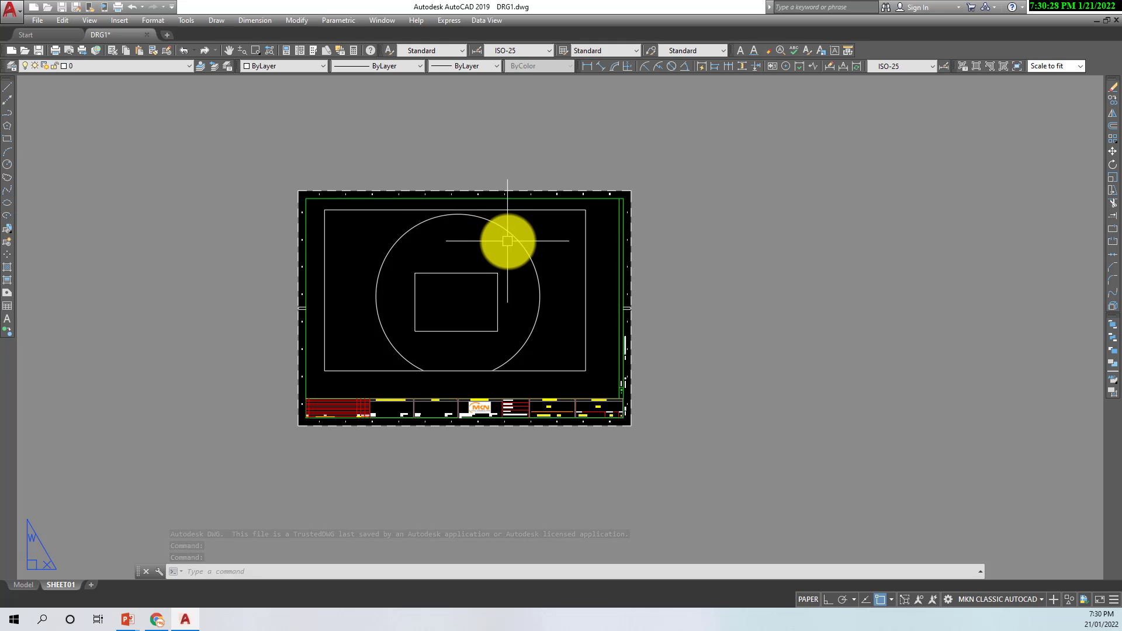
pyautogui.moveTo(508, 240); pyautogui.dragTo(476, 247, button='middle')
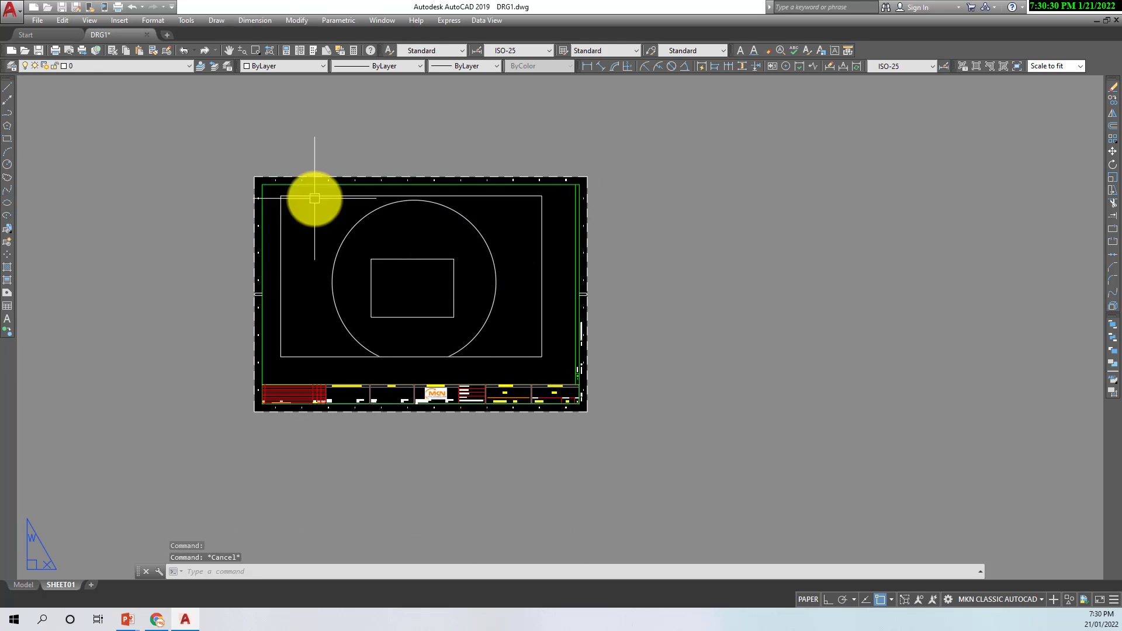
# Step: Start the Publish command and add the layout of DRG2.dwg from the Desktop to the sheet list
pyautogui.click(21, 14)
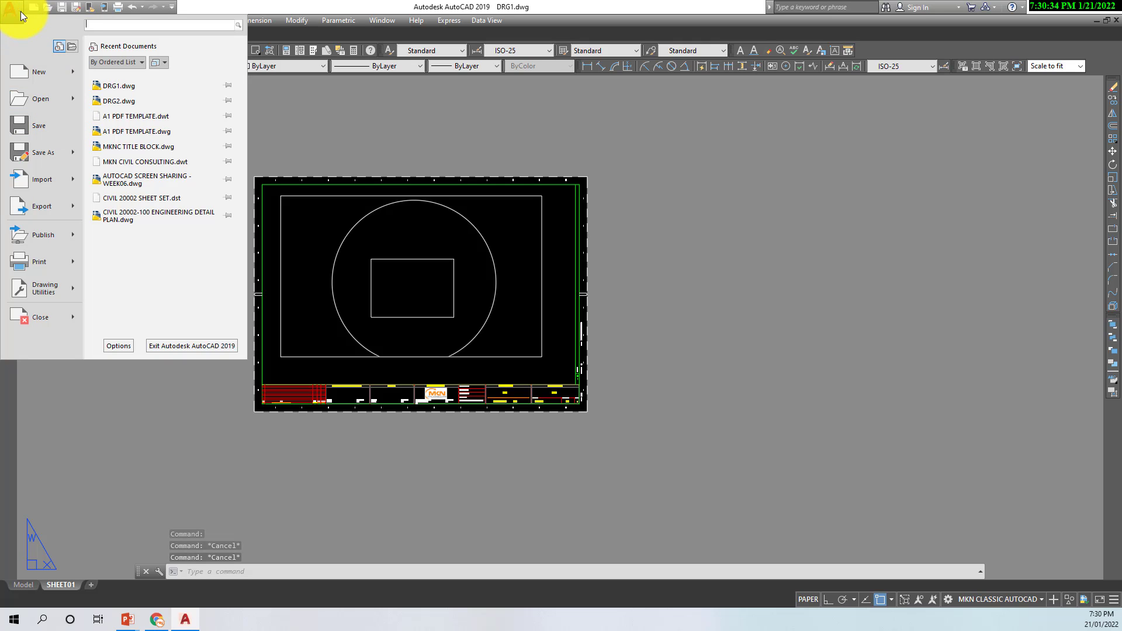
pyautogui.click(50, 236)
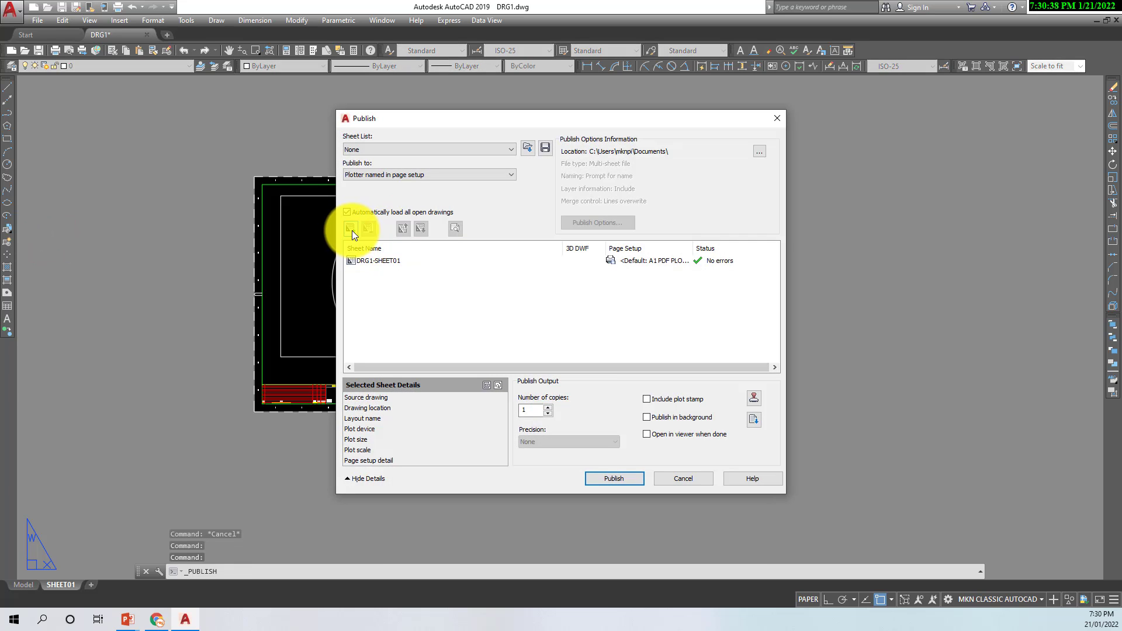
pyautogui.click(351, 228)
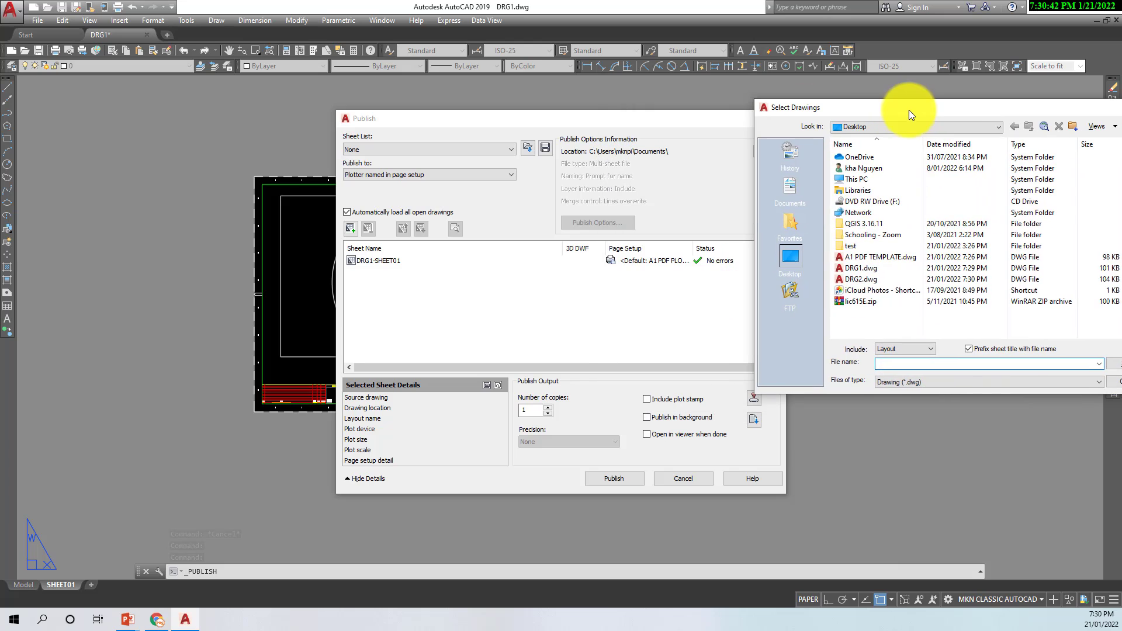
pyautogui.click(857, 278)
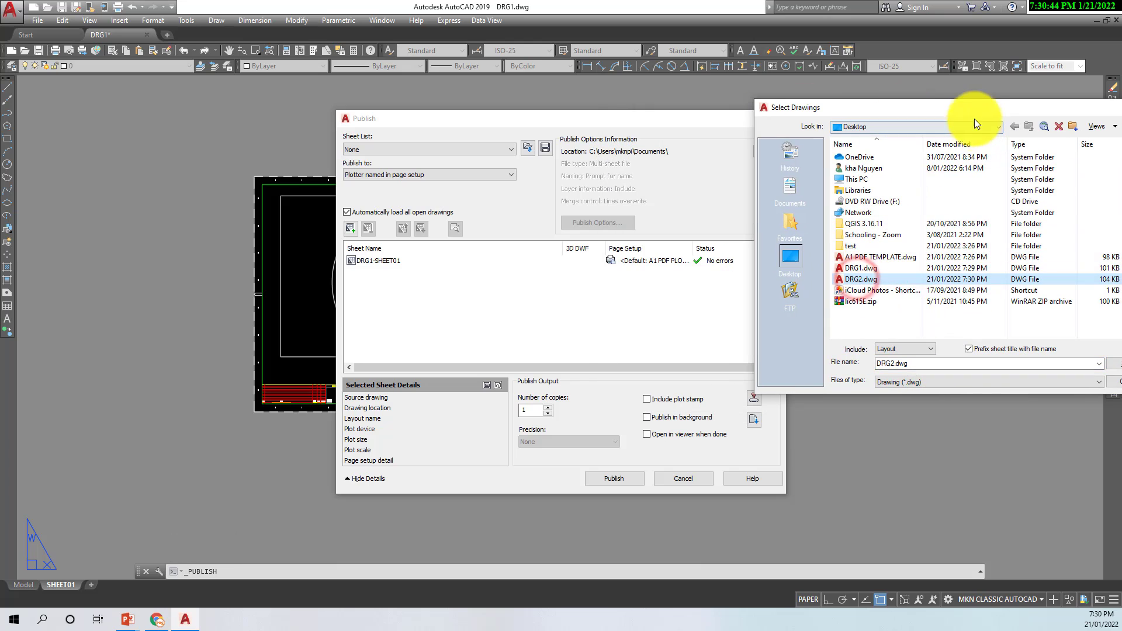
pyautogui.moveTo(973, 107); pyautogui.dragTo(758, 75)
pyautogui.click(907, 331)
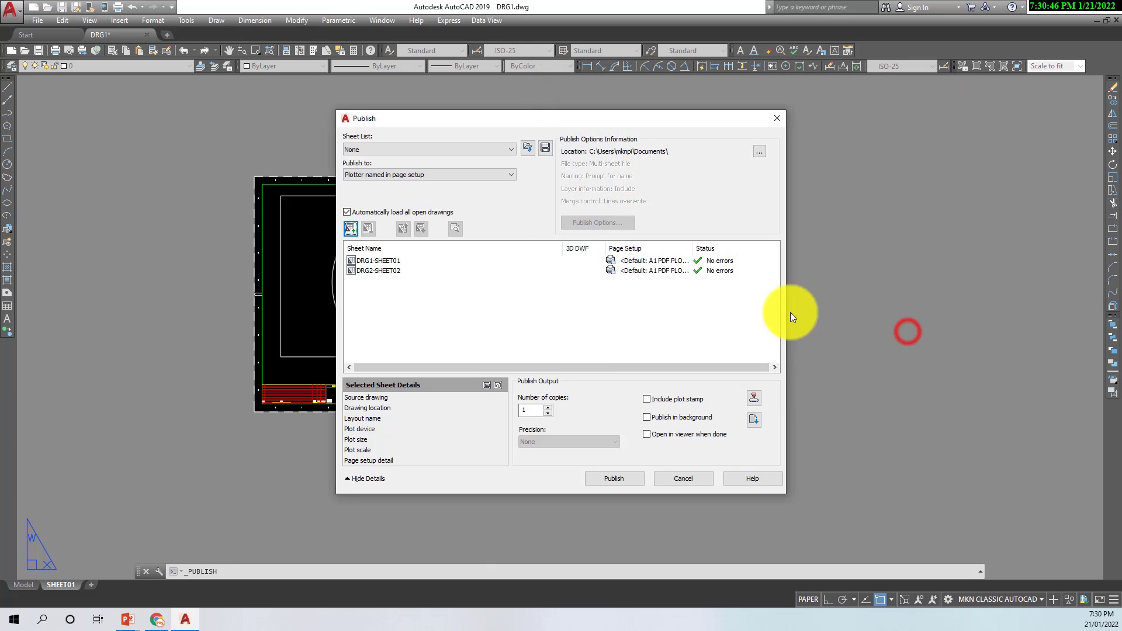
# Step: Import the page setup from A1 PDF TEMPLATE.dwt on the Desktop and apply Imported: A1 PDF PLOTTING to both DRG1-SHEET01 and DRG2-SHEET02
pyautogui.click(378, 261)
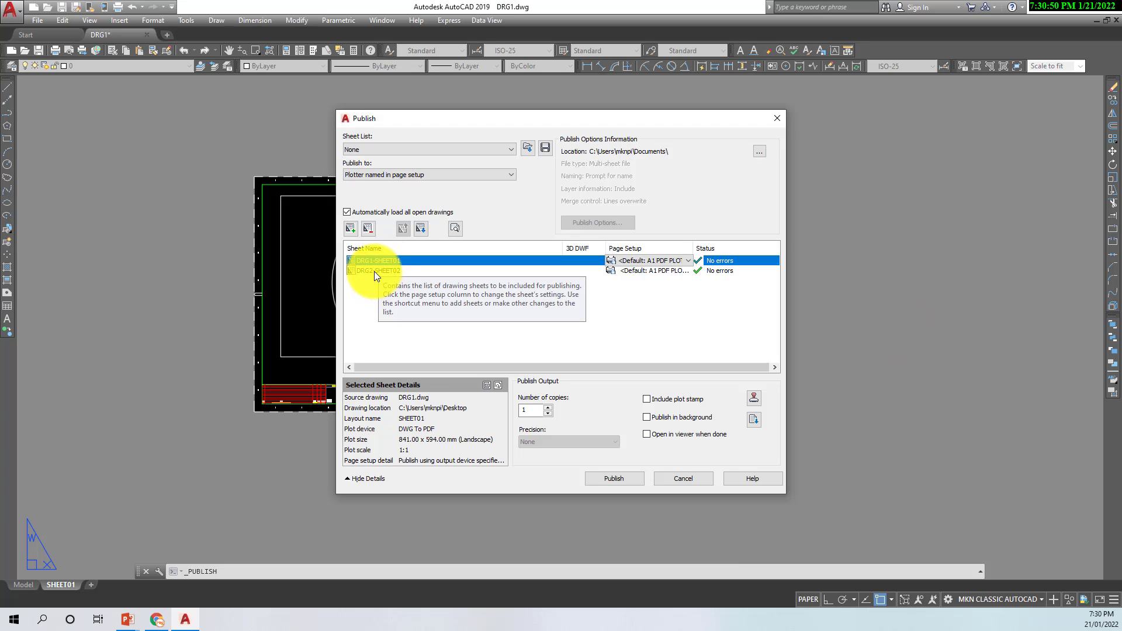
pyautogui.keyDown('shift'); pyautogui.click(374, 271); pyautogui.keyUp('shift')
pyautogui.click(692, 261)
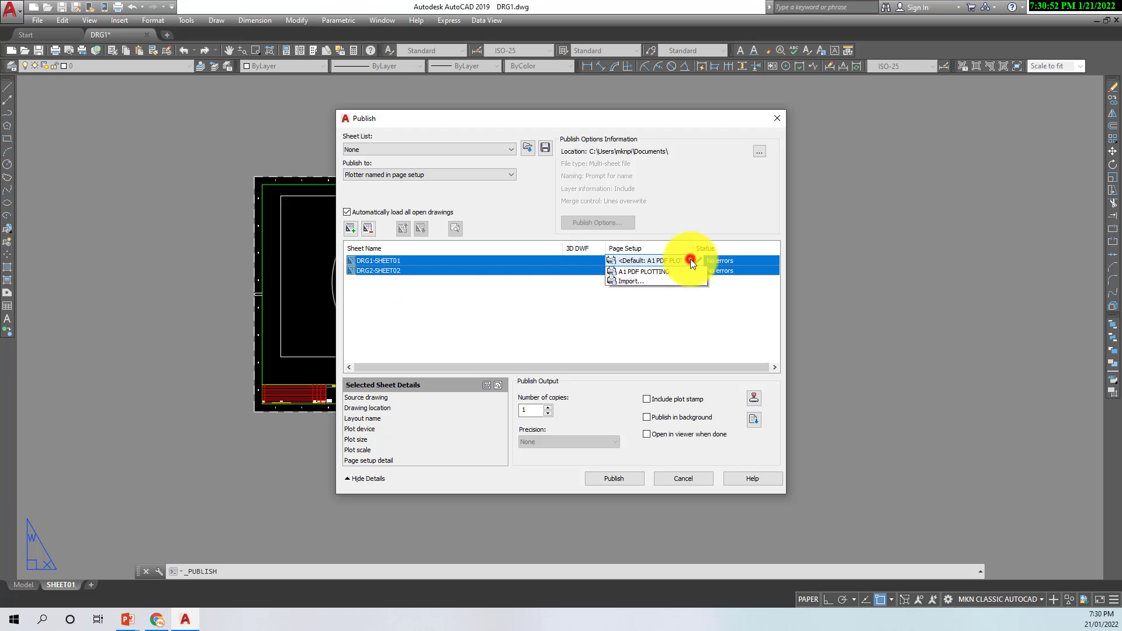
pyautogui.click(647, 291)
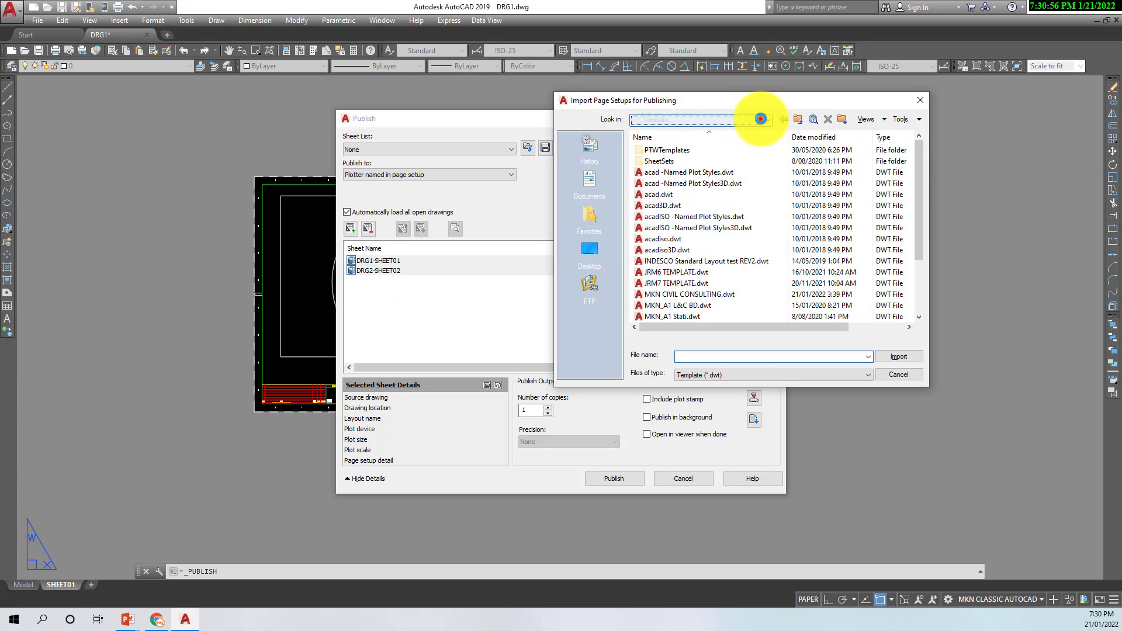
pyautogui.click(758, 118)
pyautogui.click(647, 129)
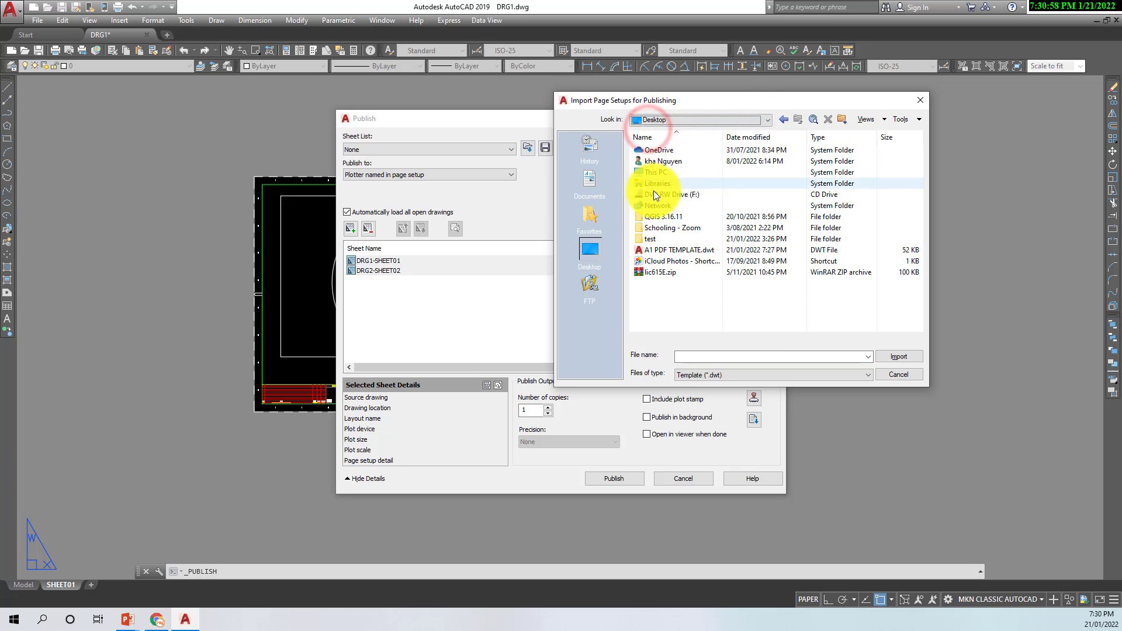
pyautogui.click(648, 250)
pyautogui.click(891, 359)
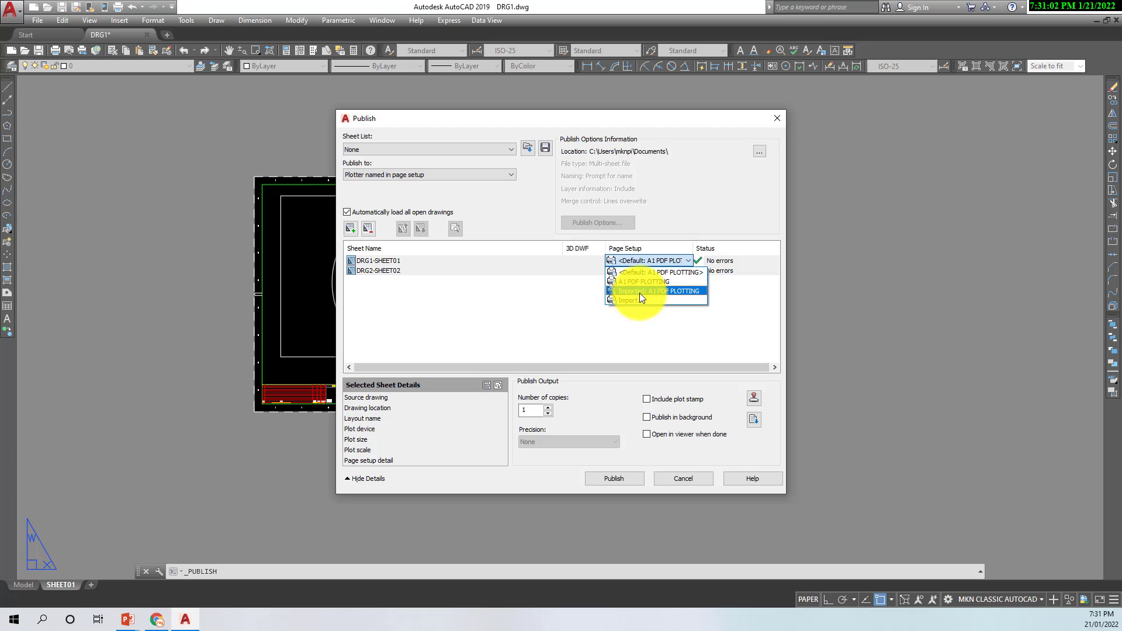
pyautogui.click(664, 291)
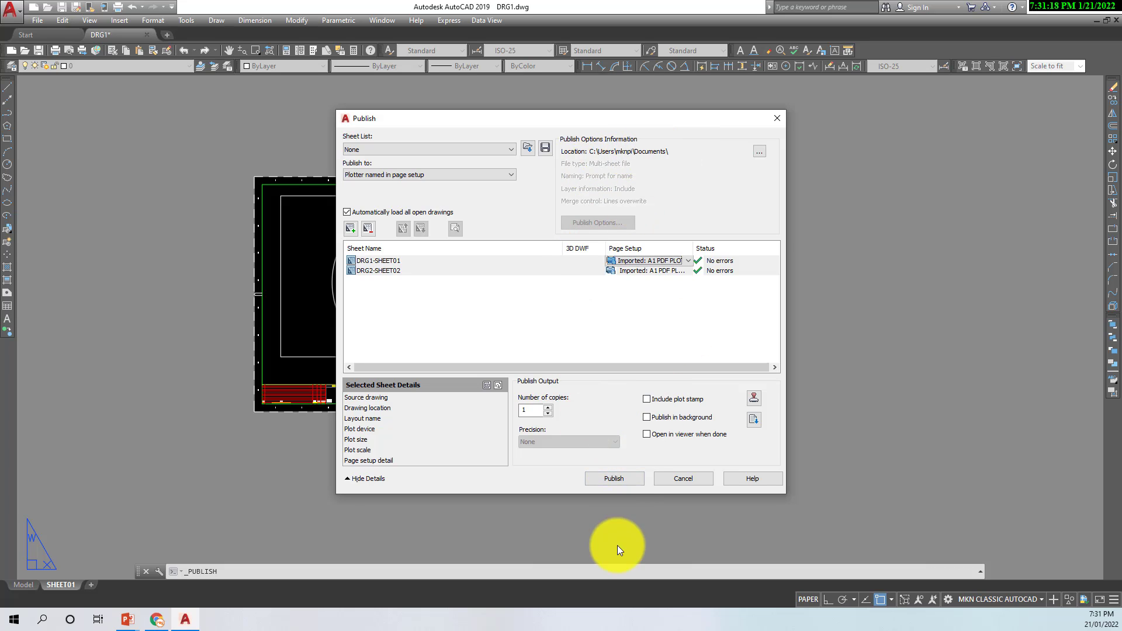
# Step: Publish both sheets without saving the current sheet list
pyautogui.click(610, 477)
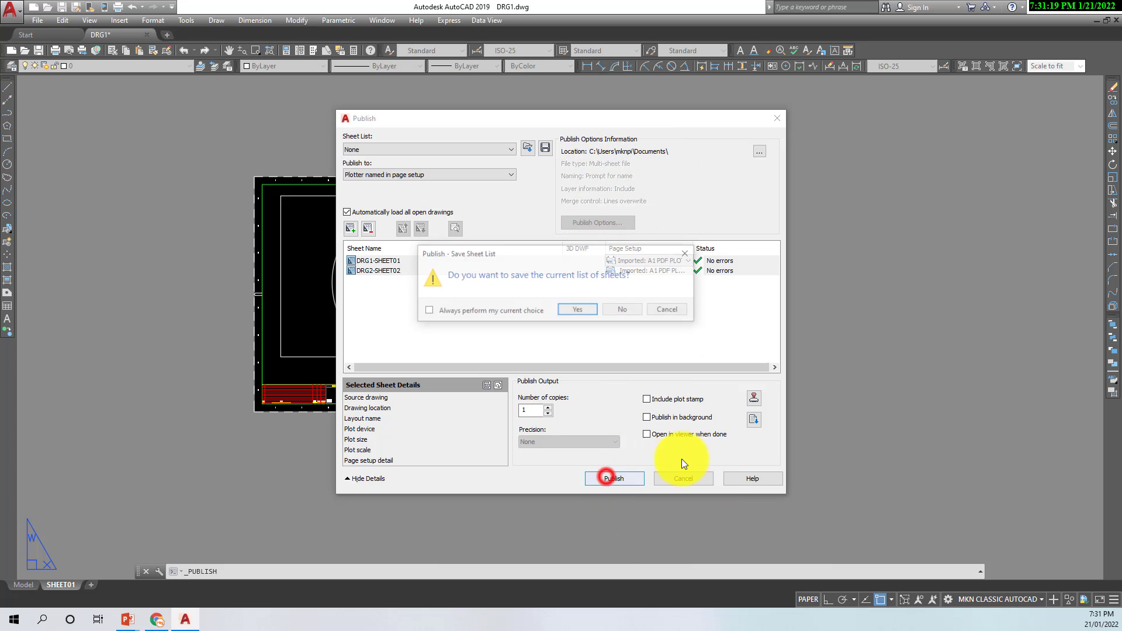
pyautogui.click(581, 309)
pyautogui.click(630, 319)
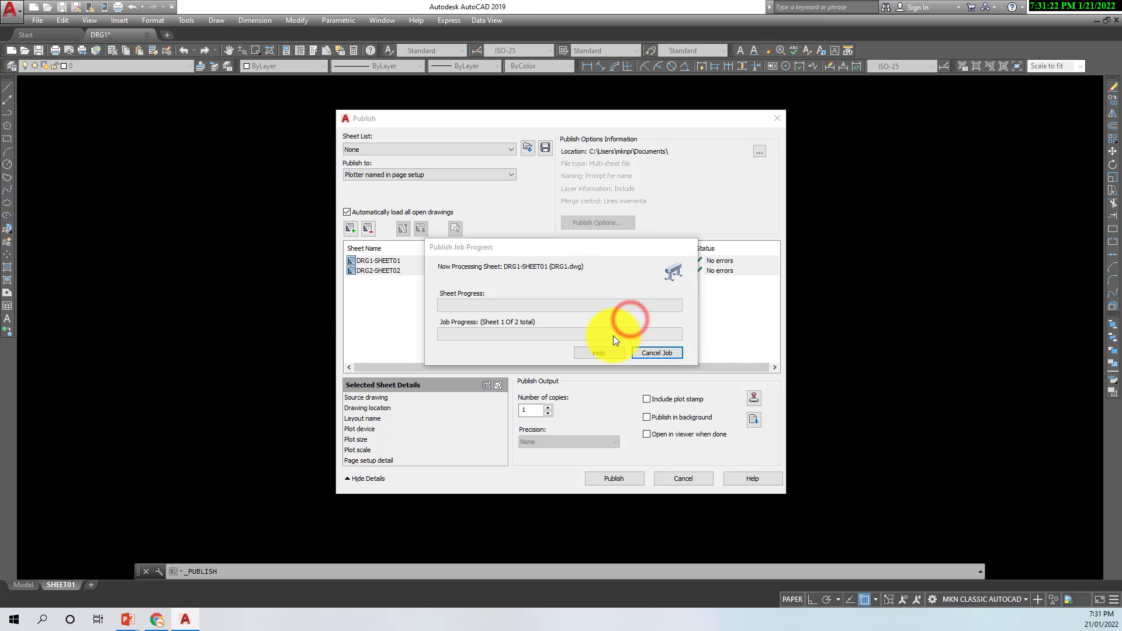
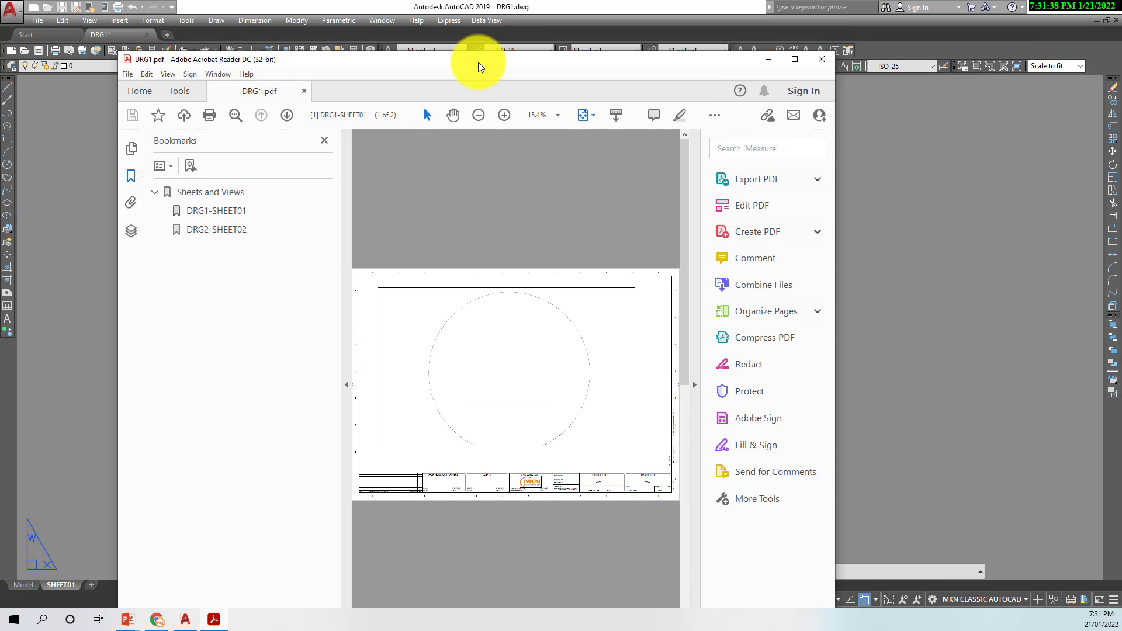
# Step: Examine both pages of the published DRG1.pdf in a maximized window at 25% zoom with the bookmarks hidden
pyautogui.click(863, 53)
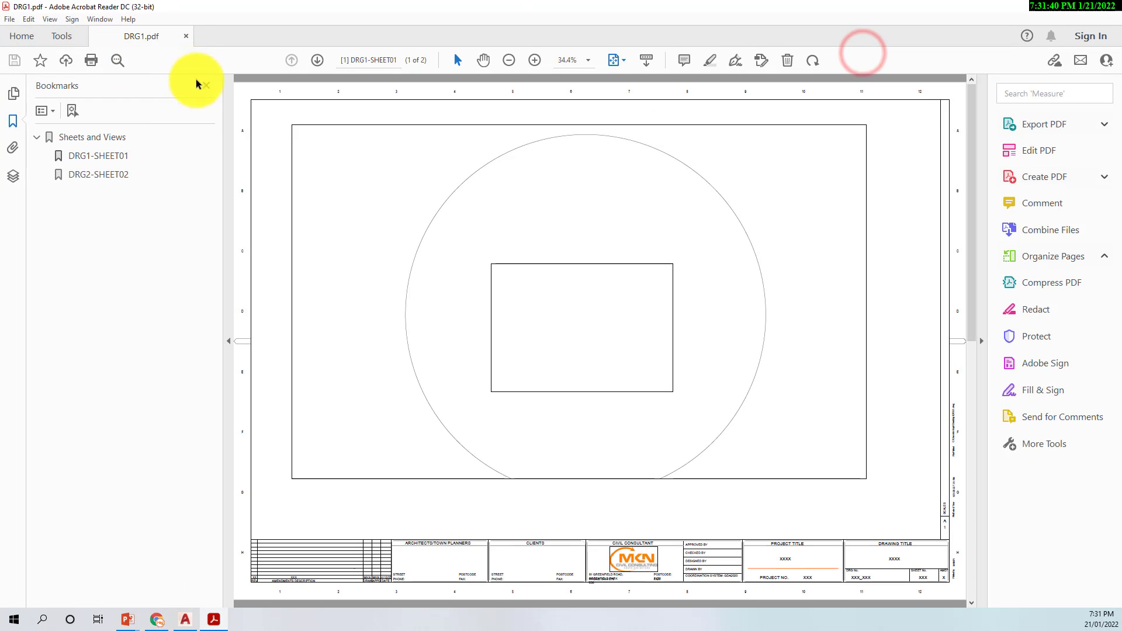
pyautogui.click(209, 89)
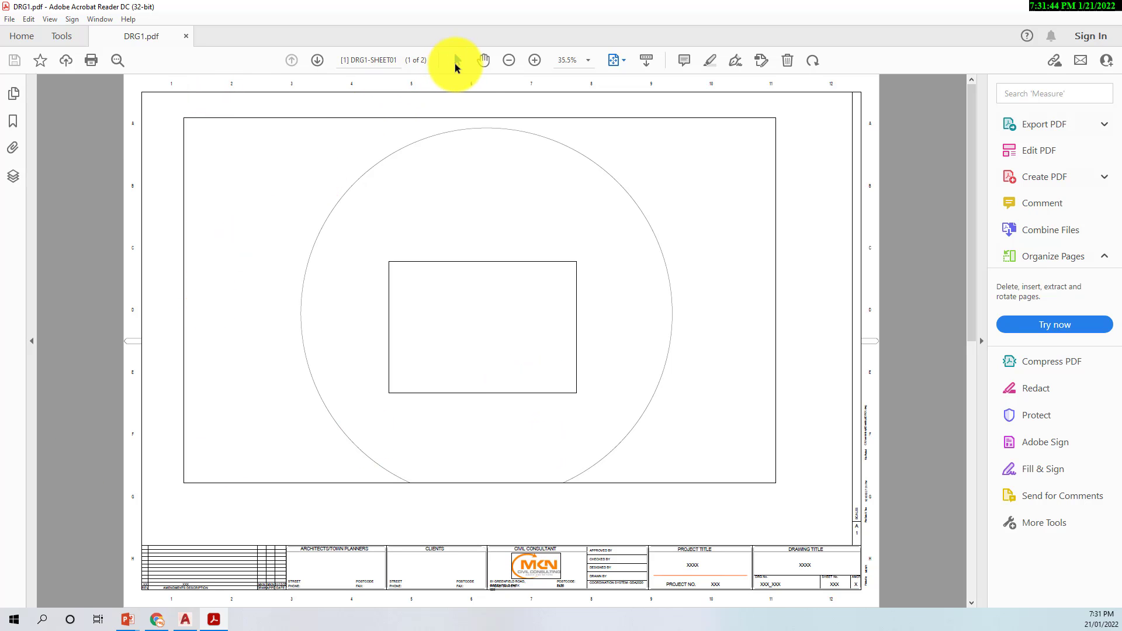
pyautogui.click(509, 60)
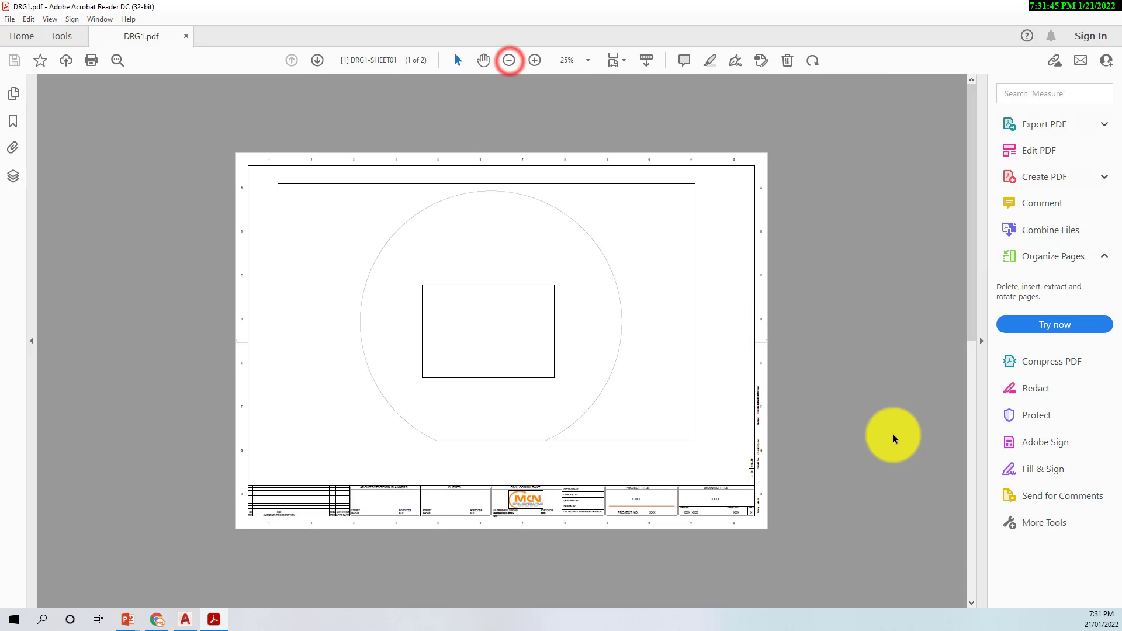
pyautogui.click(972, 587)
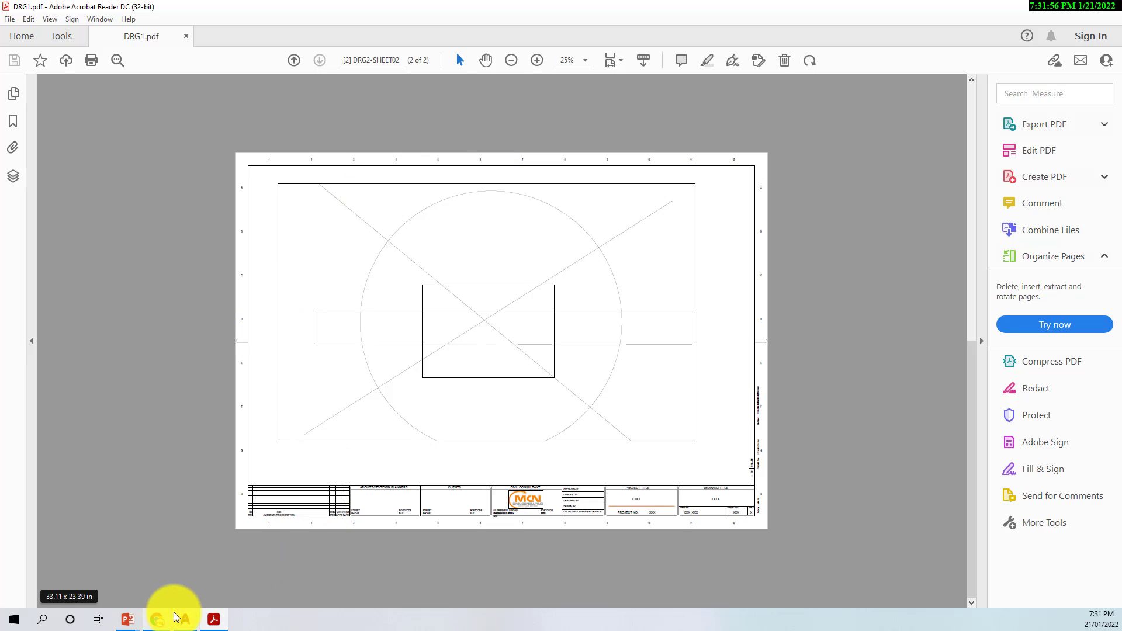
# Step: Switch to the PowerPoint presentation and review the "Create Template File" slide
pyautogui.moveTo(127, 618)
pyautogui.click(202, 578)
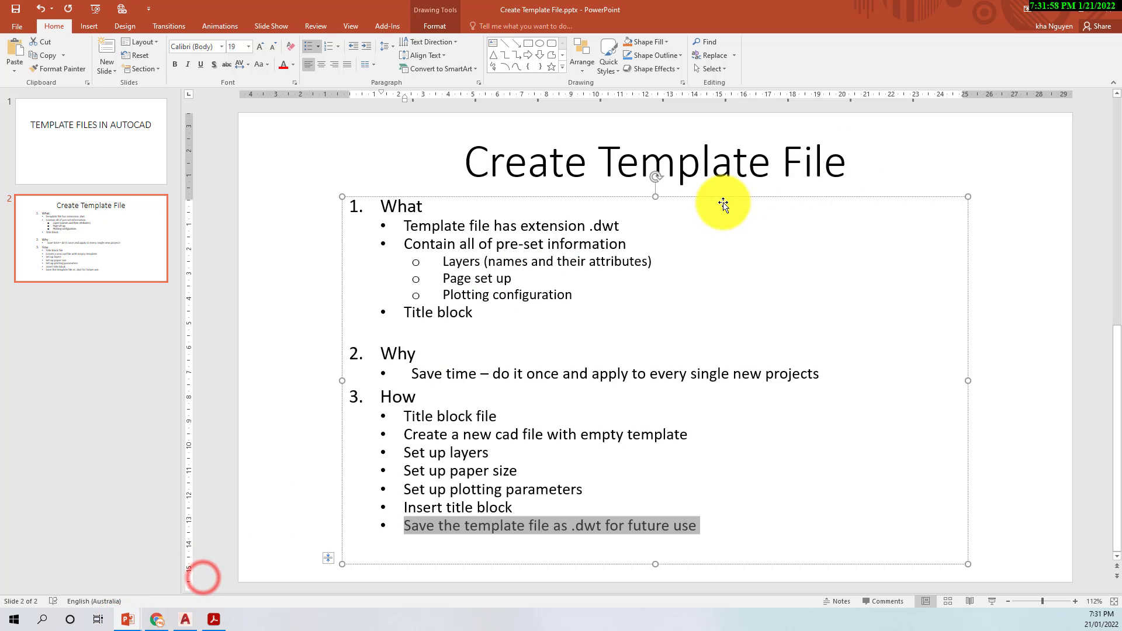
pyautogui.moveTo(599, 161); pyautogui.dragTo(819, 179)
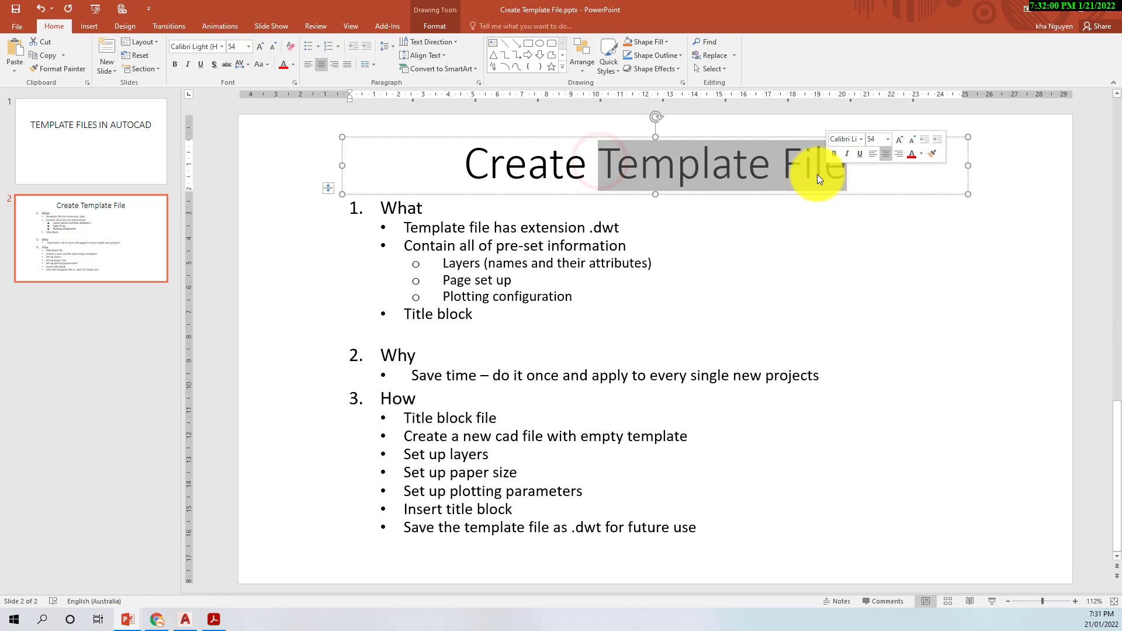
pyautogui.click(847, 168)
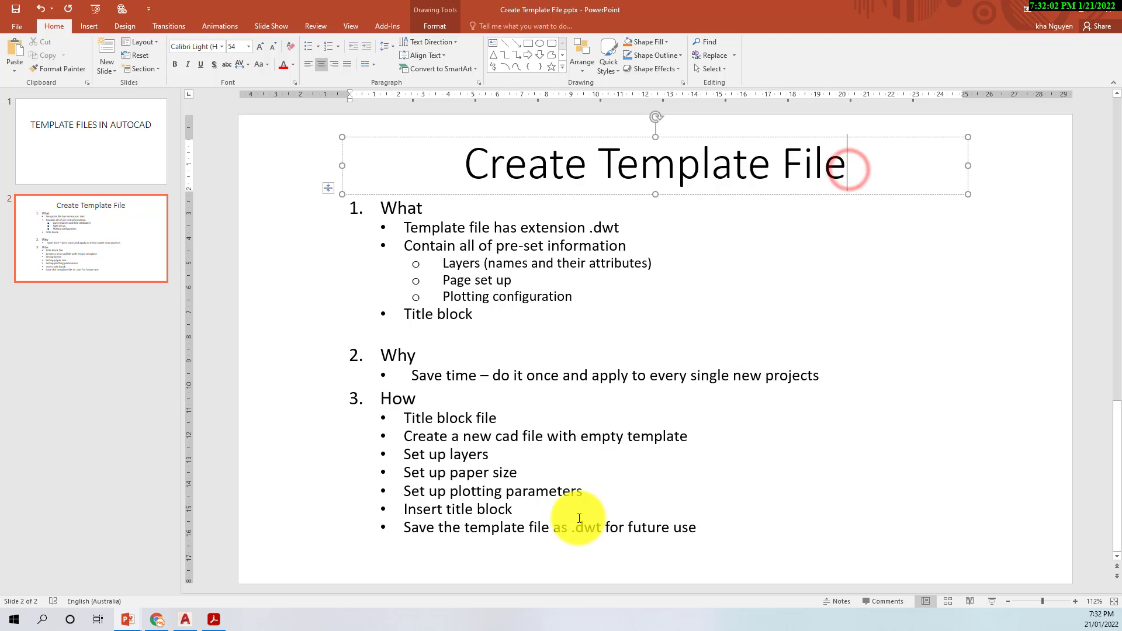